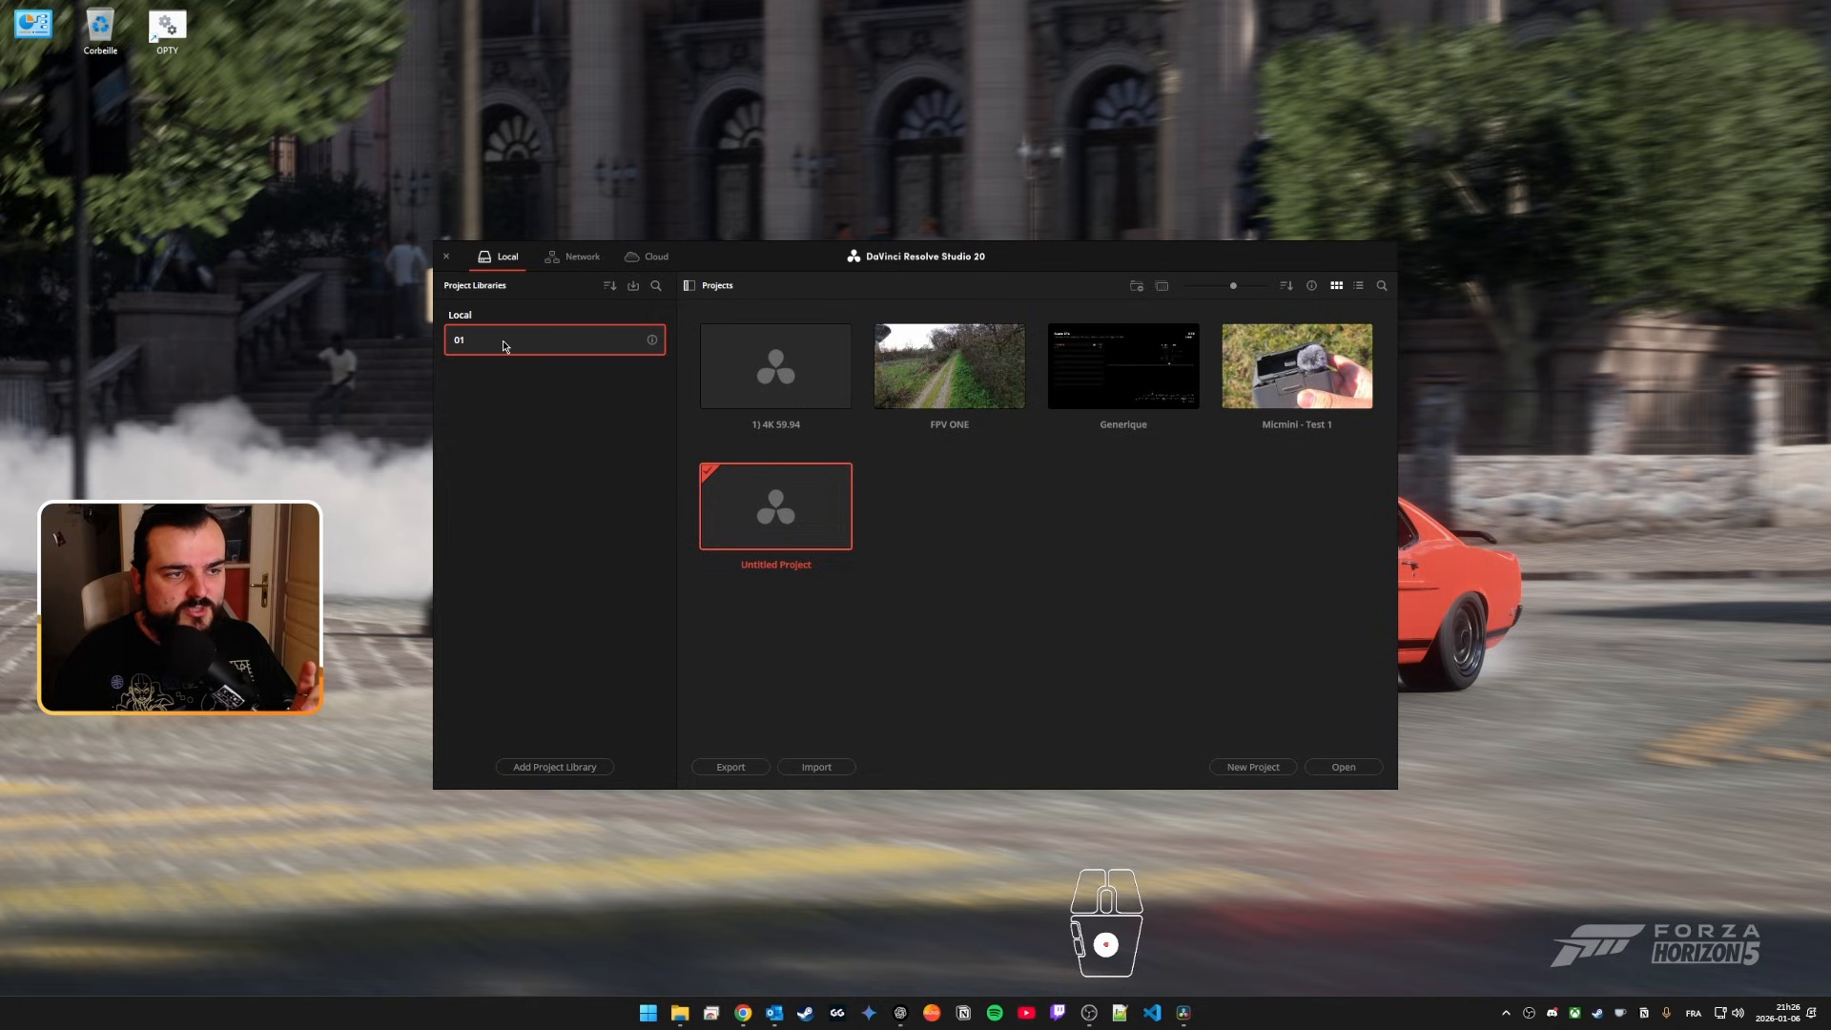
Step: Open the file location of the local project library 01, look inside its Resolve Projects folder, and close the folder window
right_click(504, 346)
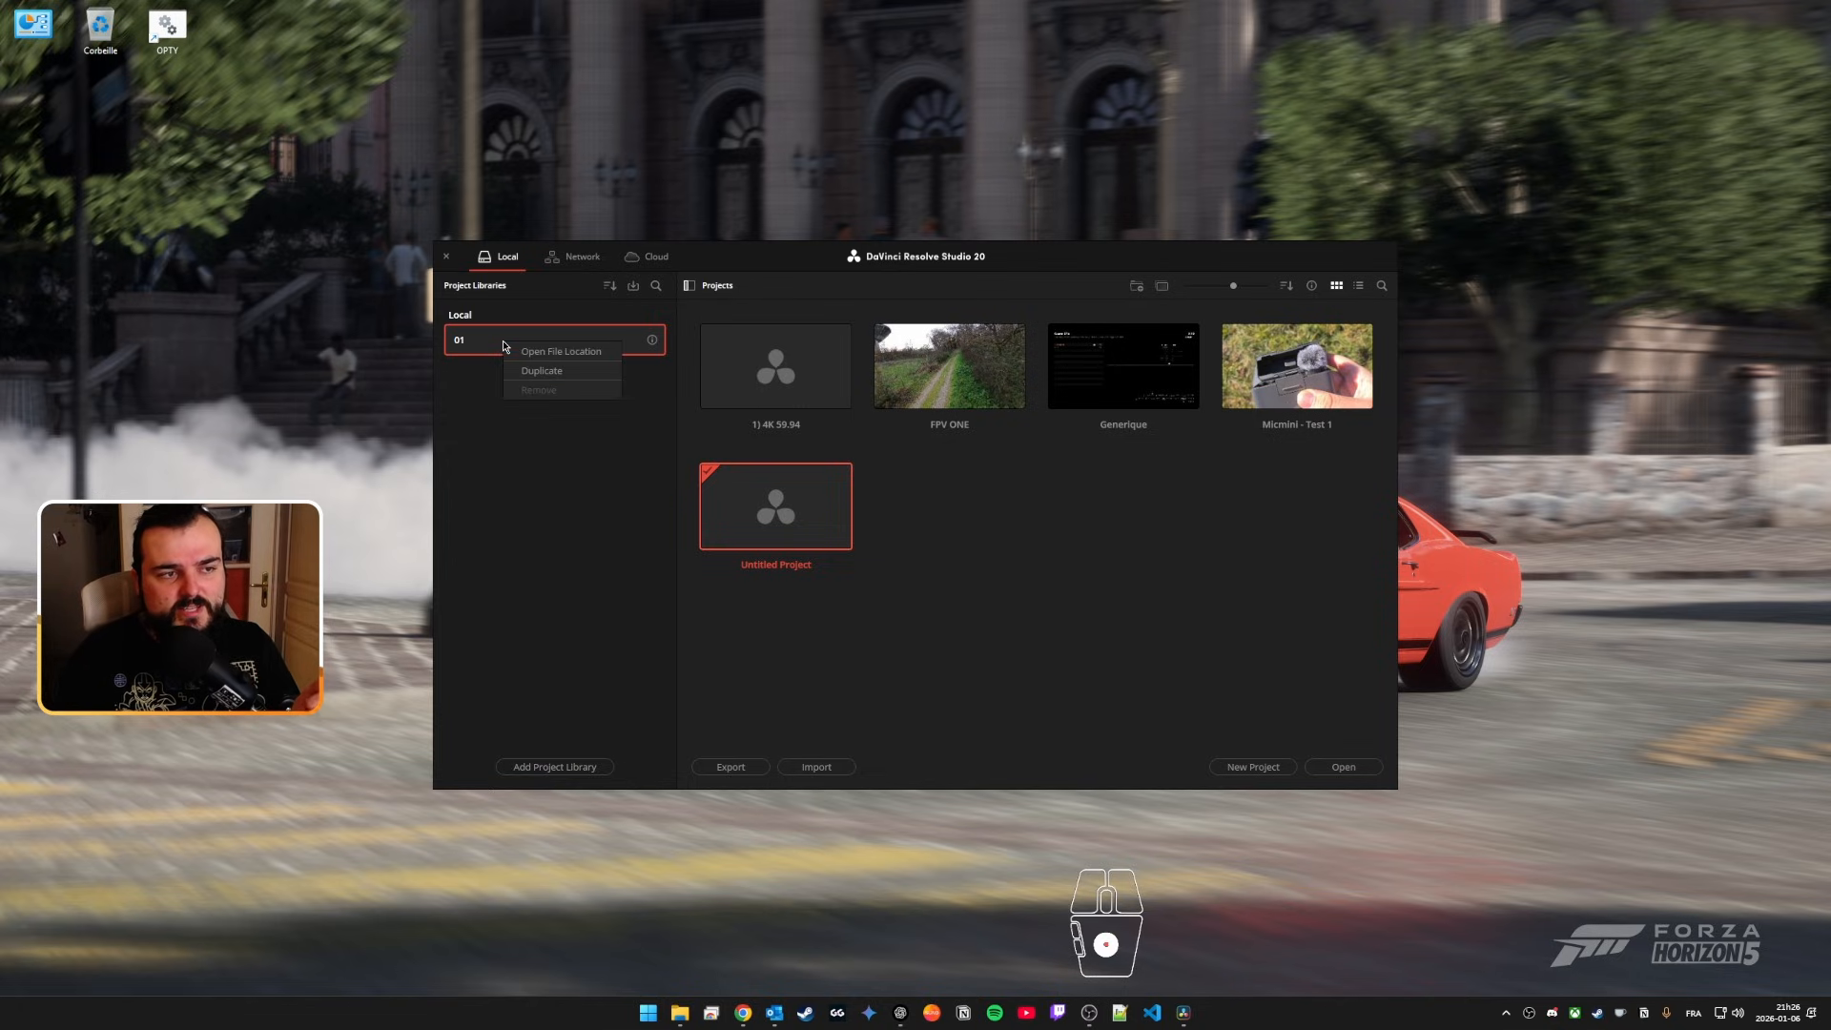
left_click(560, 354)
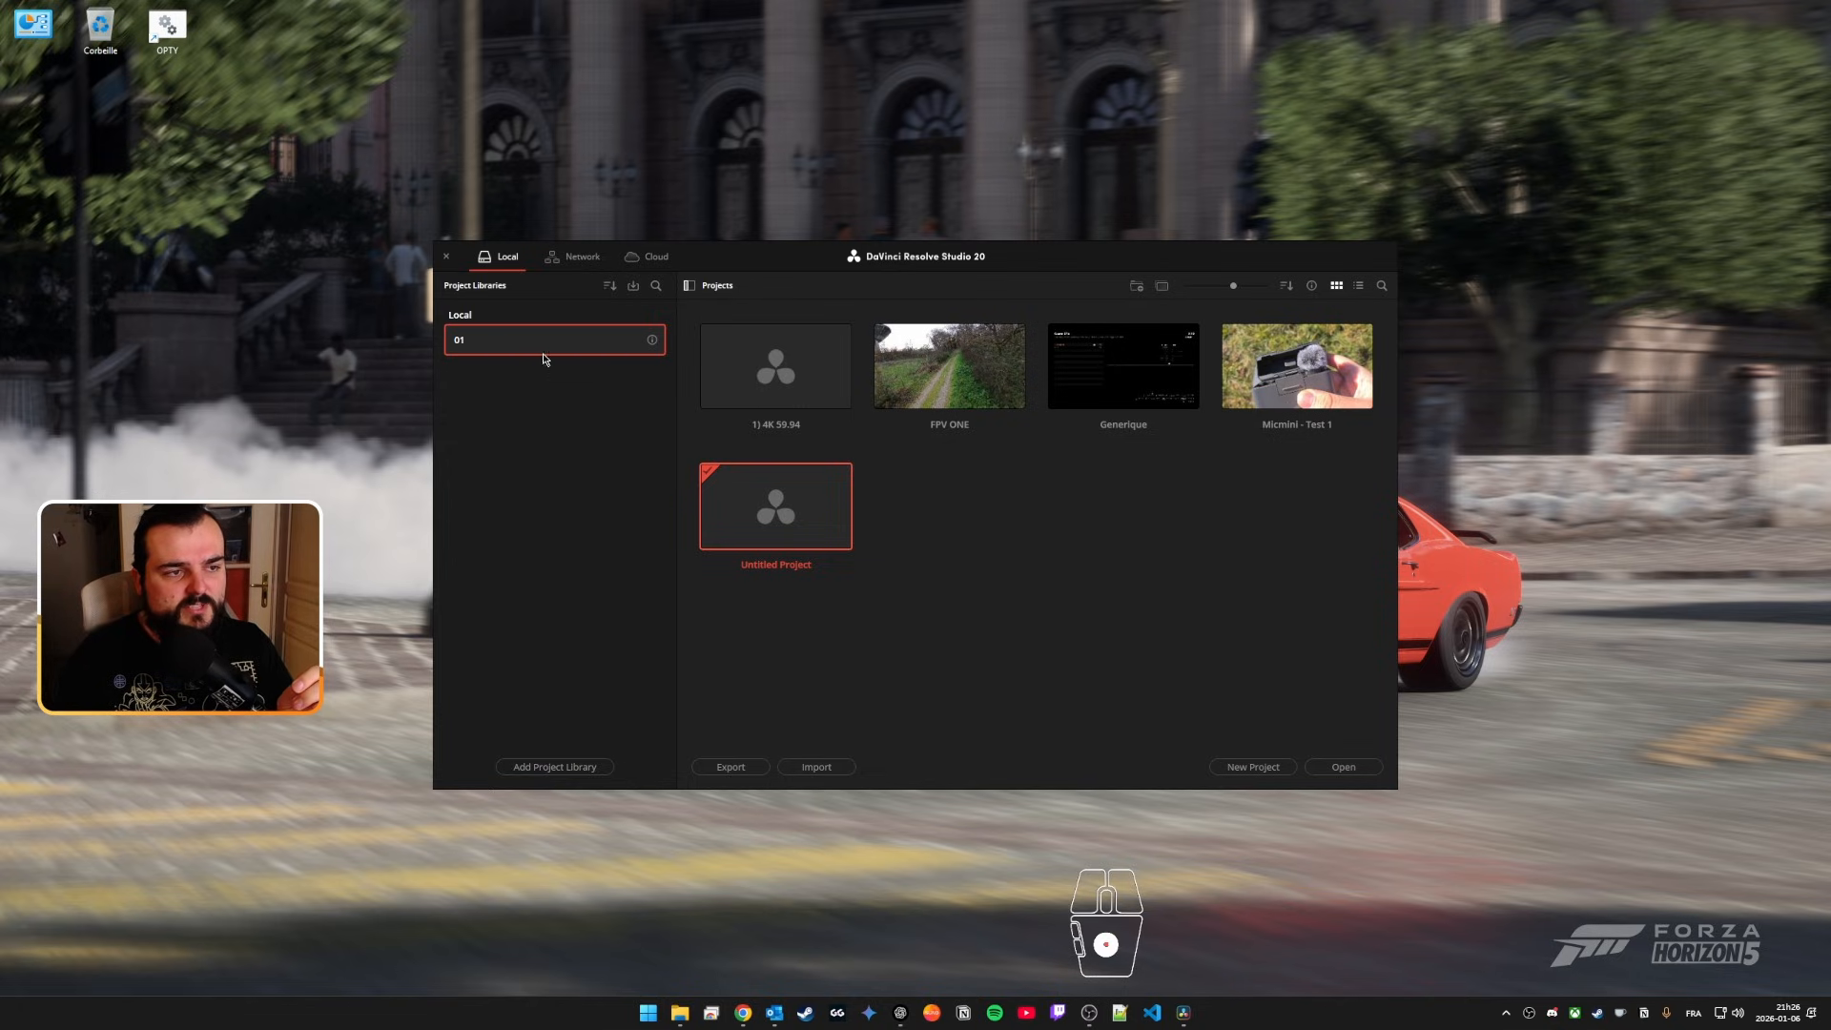
right_click(542, 354)
left_click(576, 366)
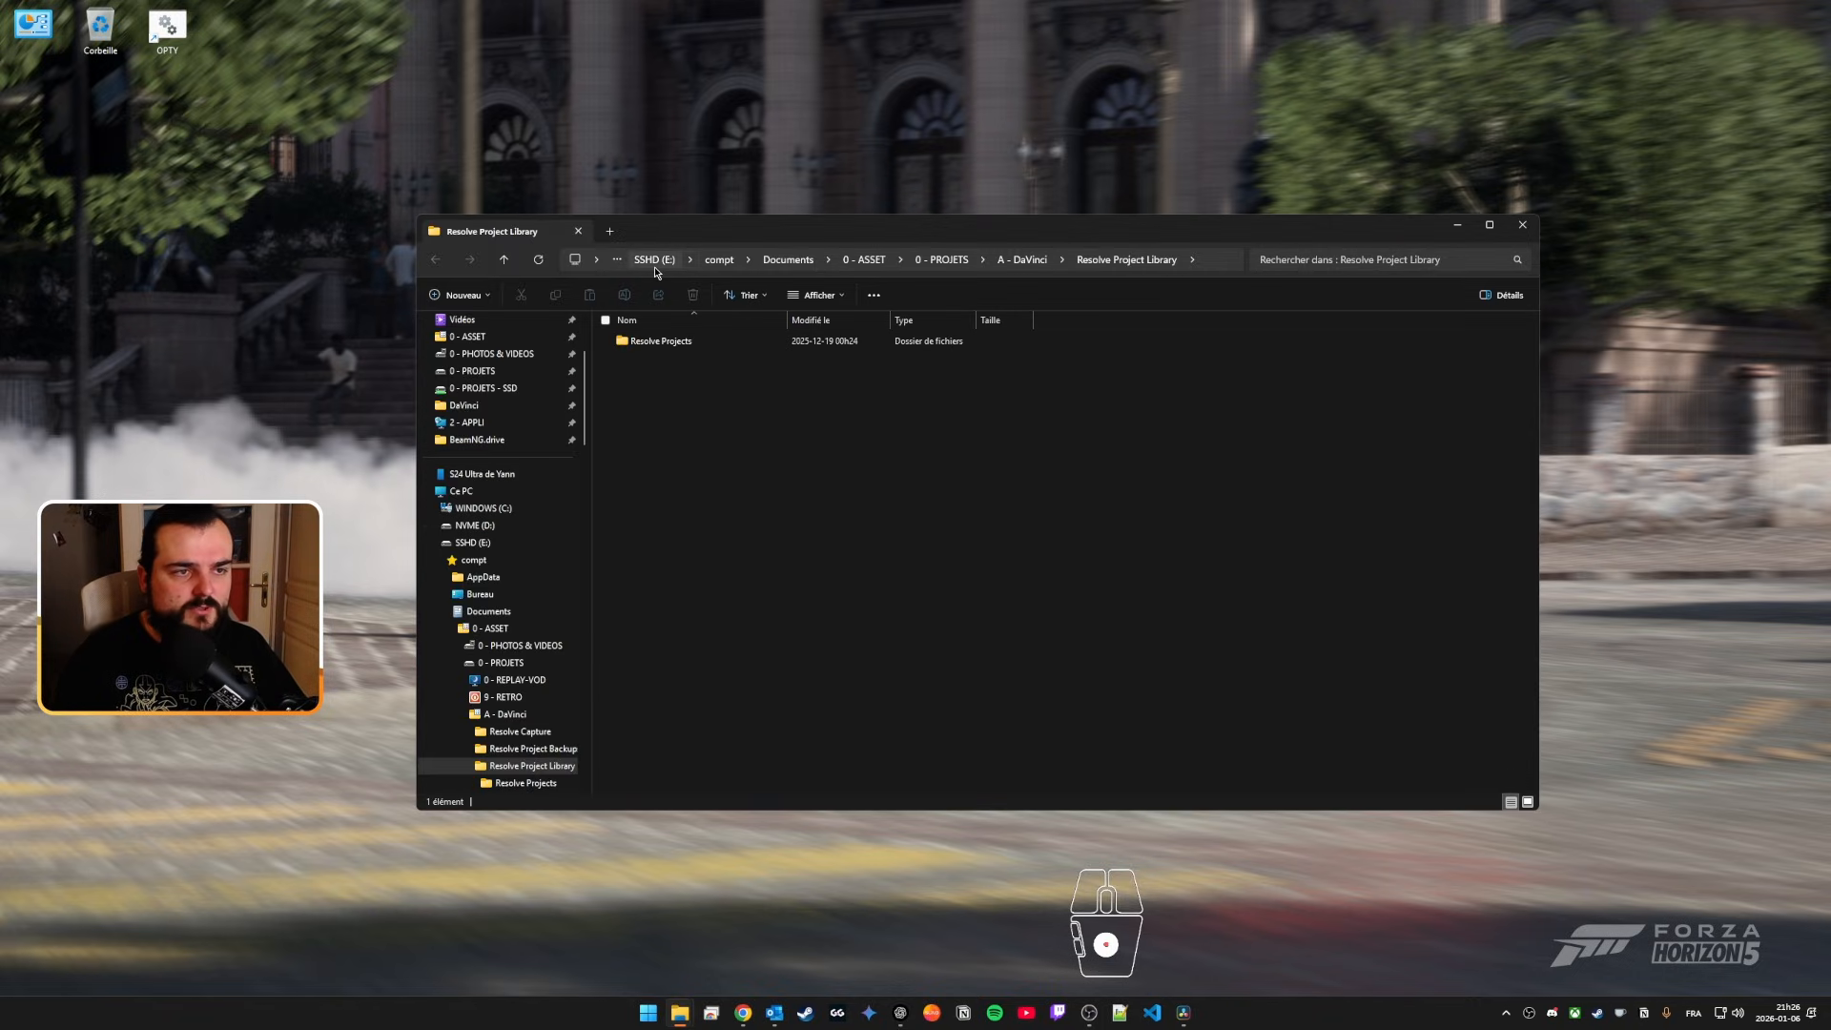
double_click(656, 344)
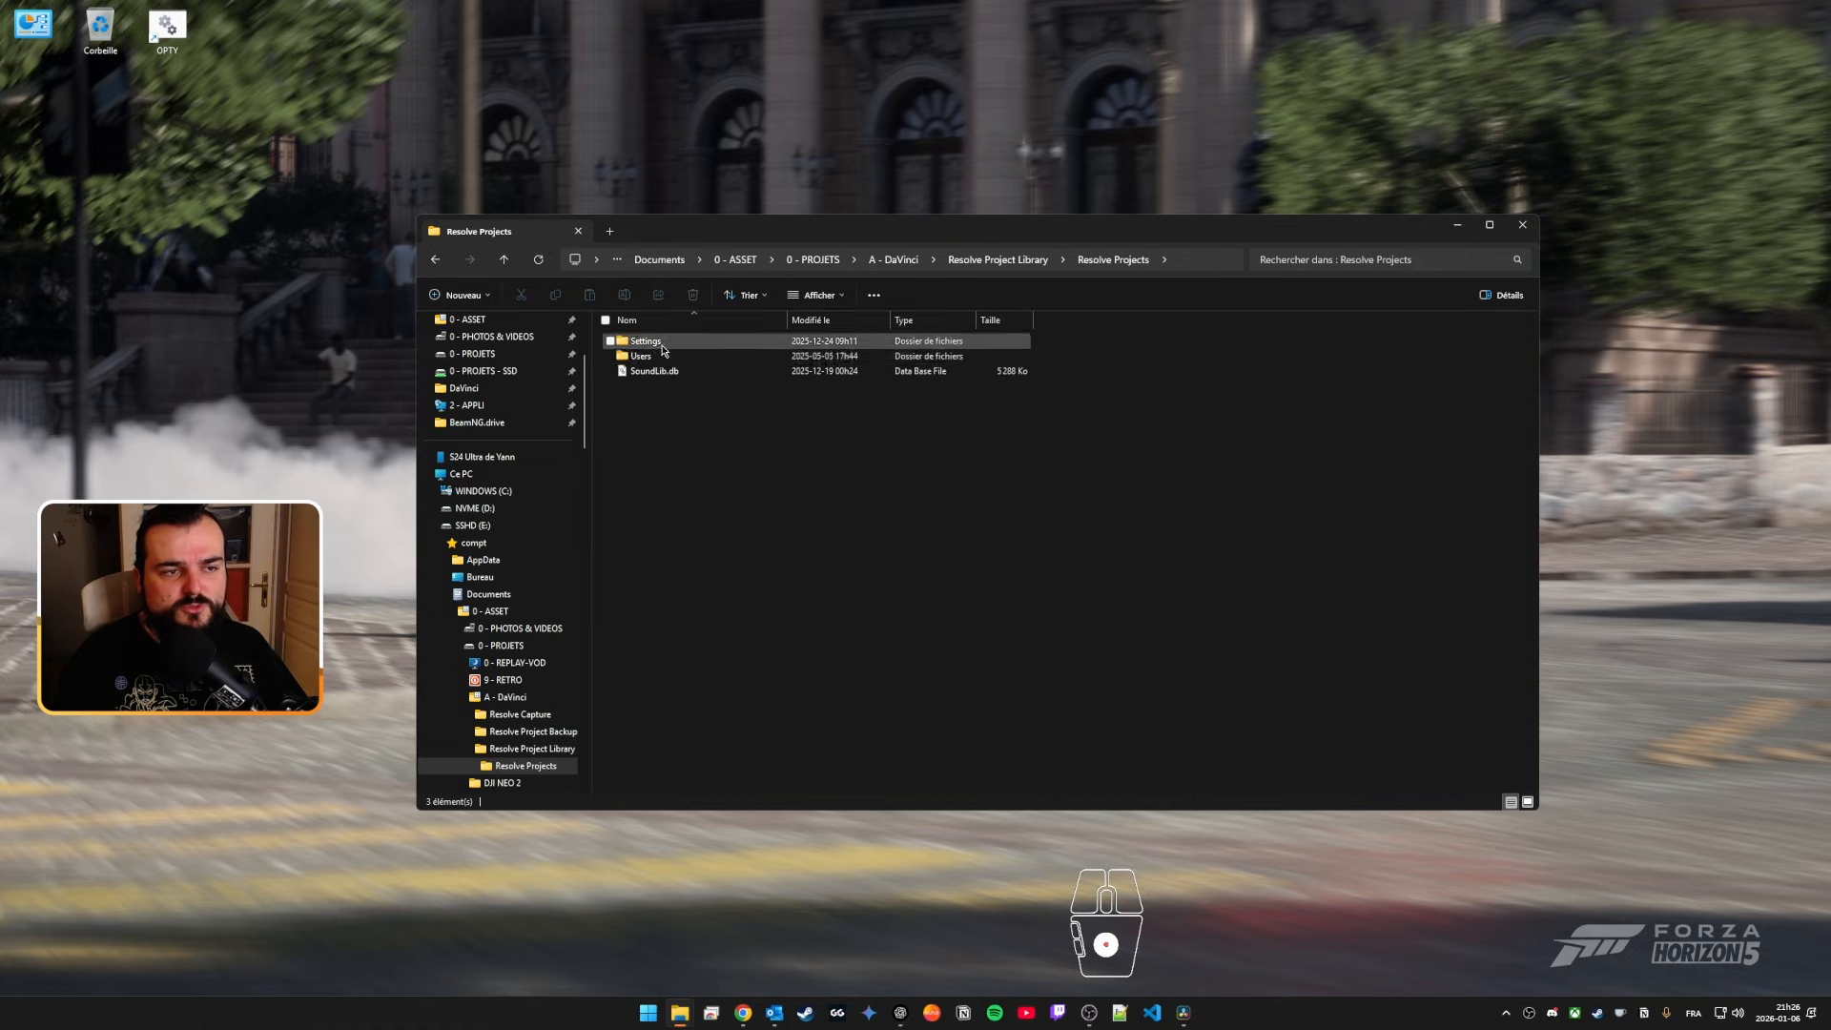
left_click(1523, 226)
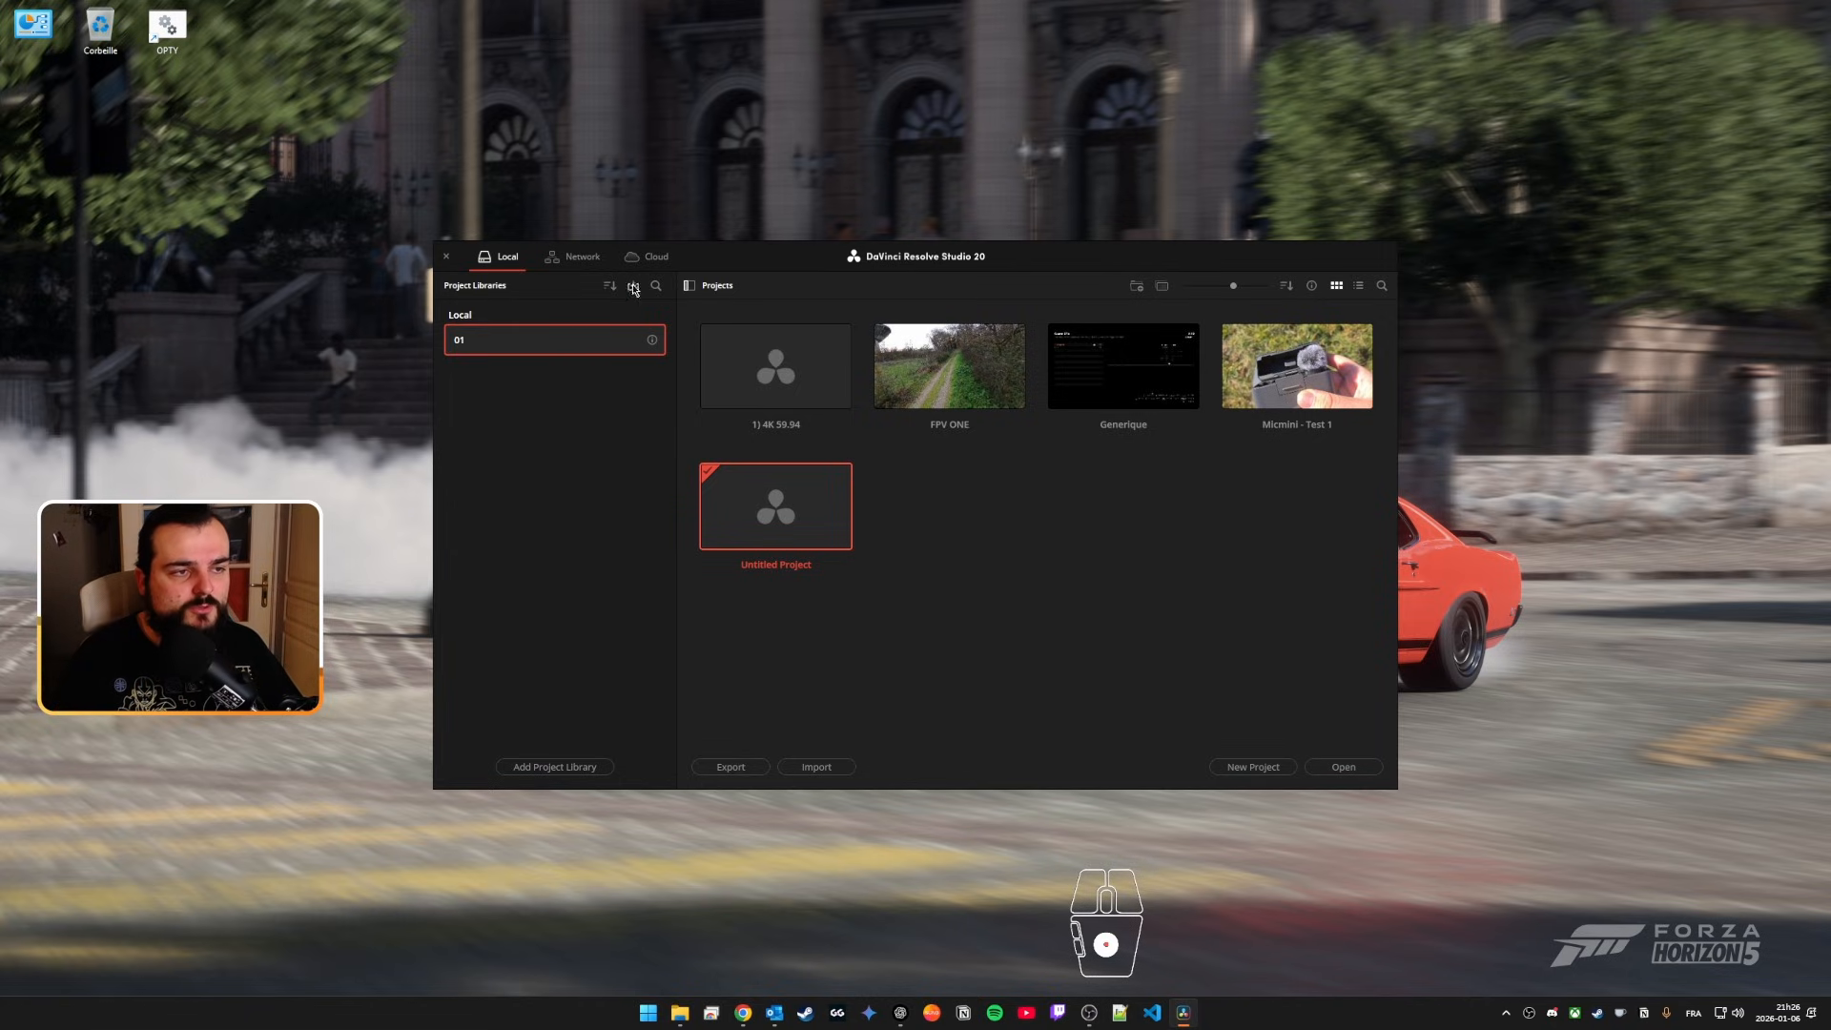
Step: Hide the project libraries list and open the template project "1) 4K 59.94"
left_click(689, 285)
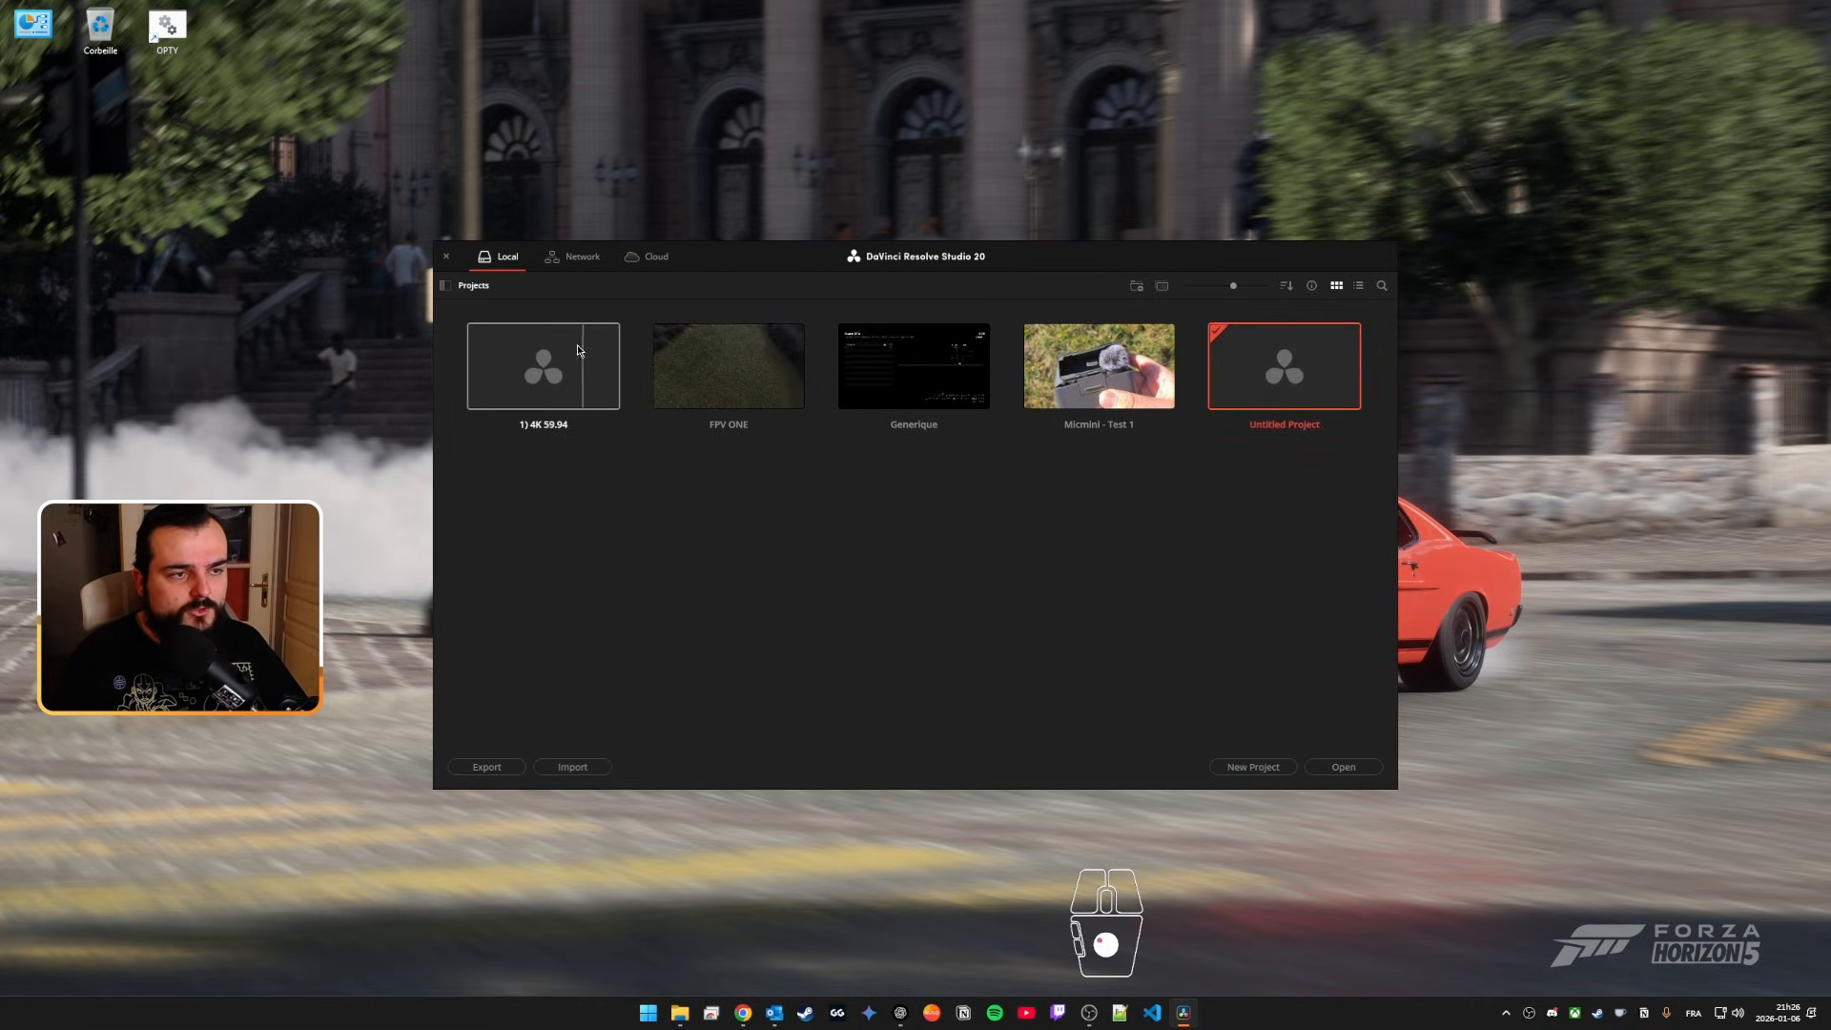
double_click(537, 383)
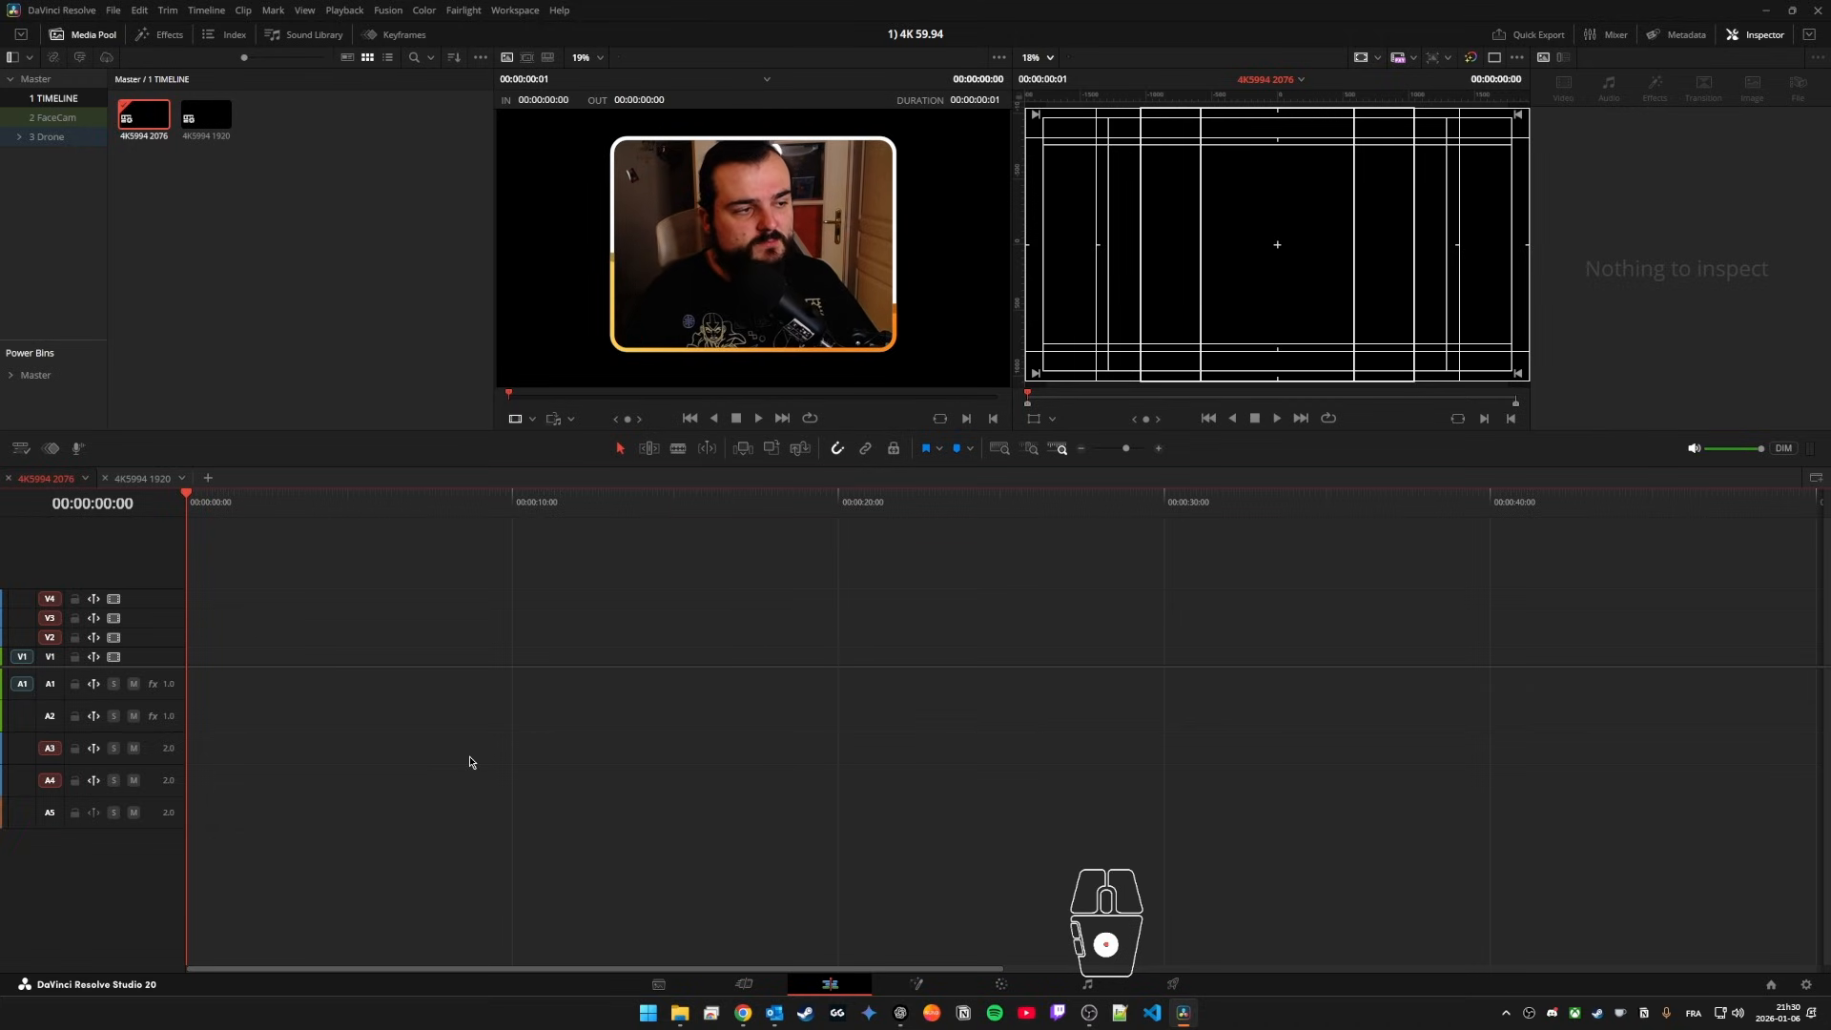
Step: Compare the template's two timelines, 4K5994 2076 and 4K5994 1920, and return to 4K5994 2076
left_click_drag(346, 193, 63, 97)
left_click(271, 175)
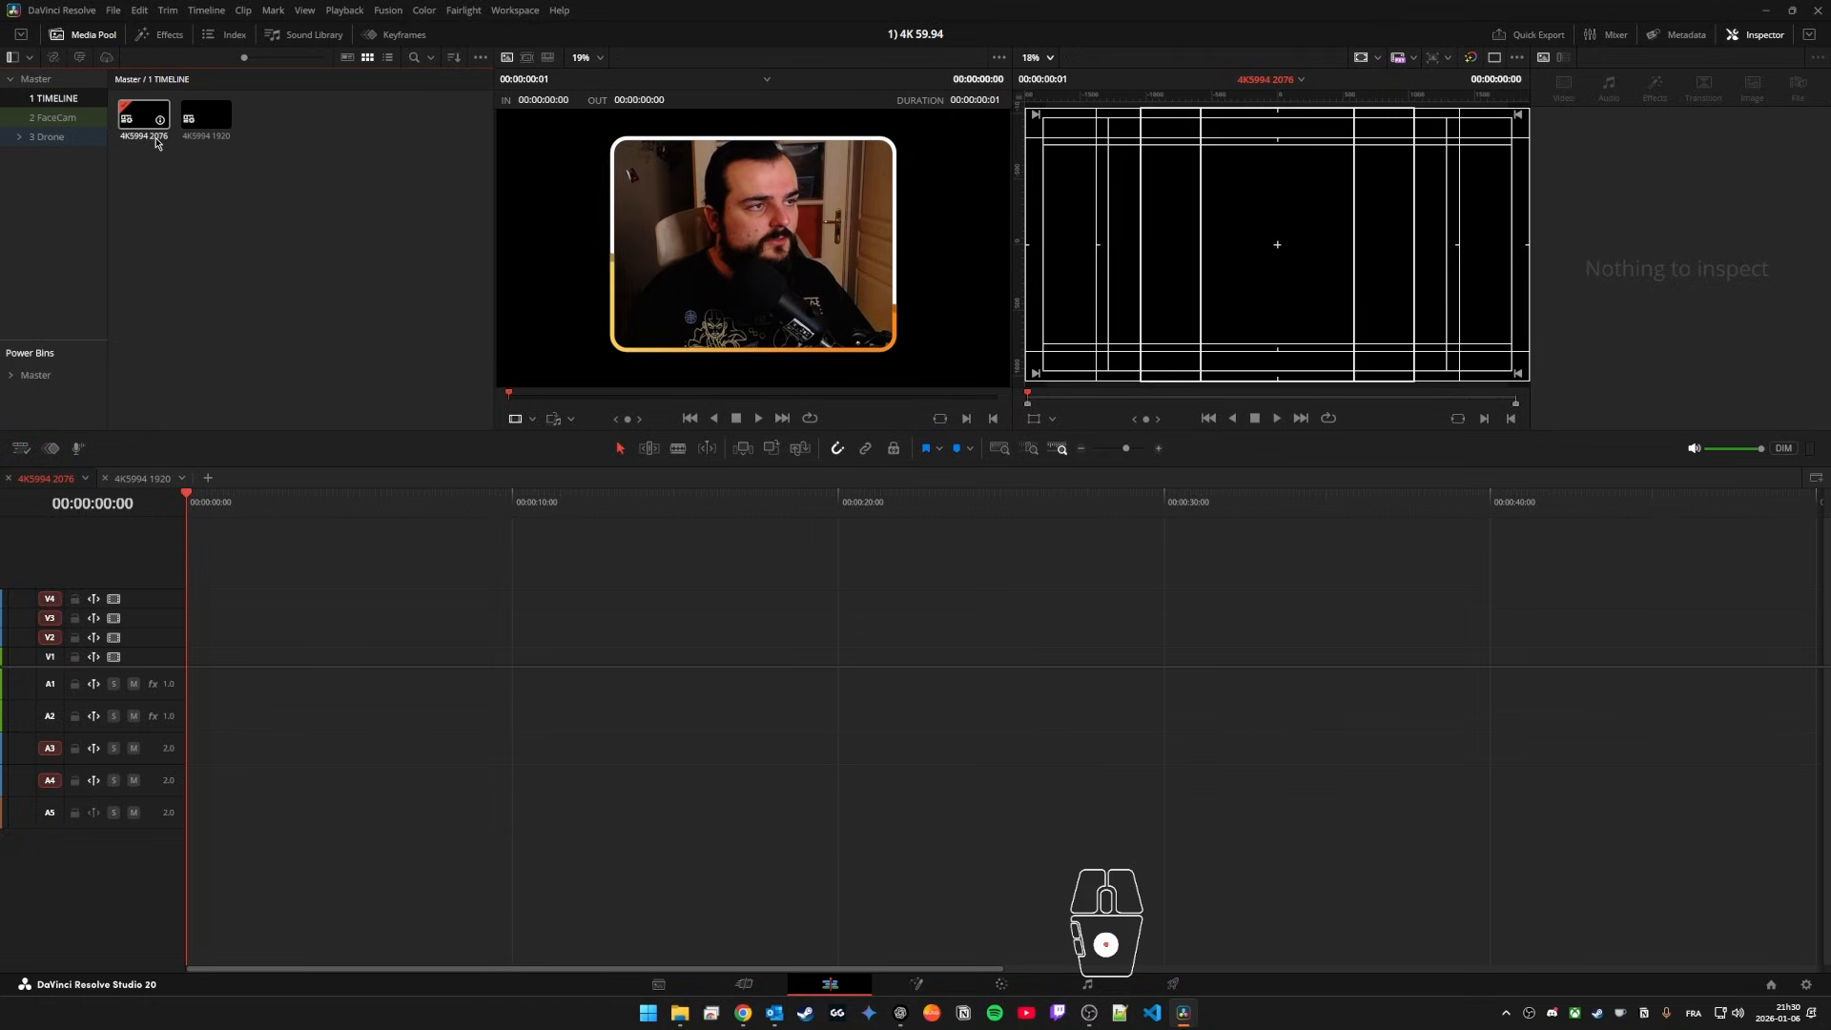
left_click(143, 478)
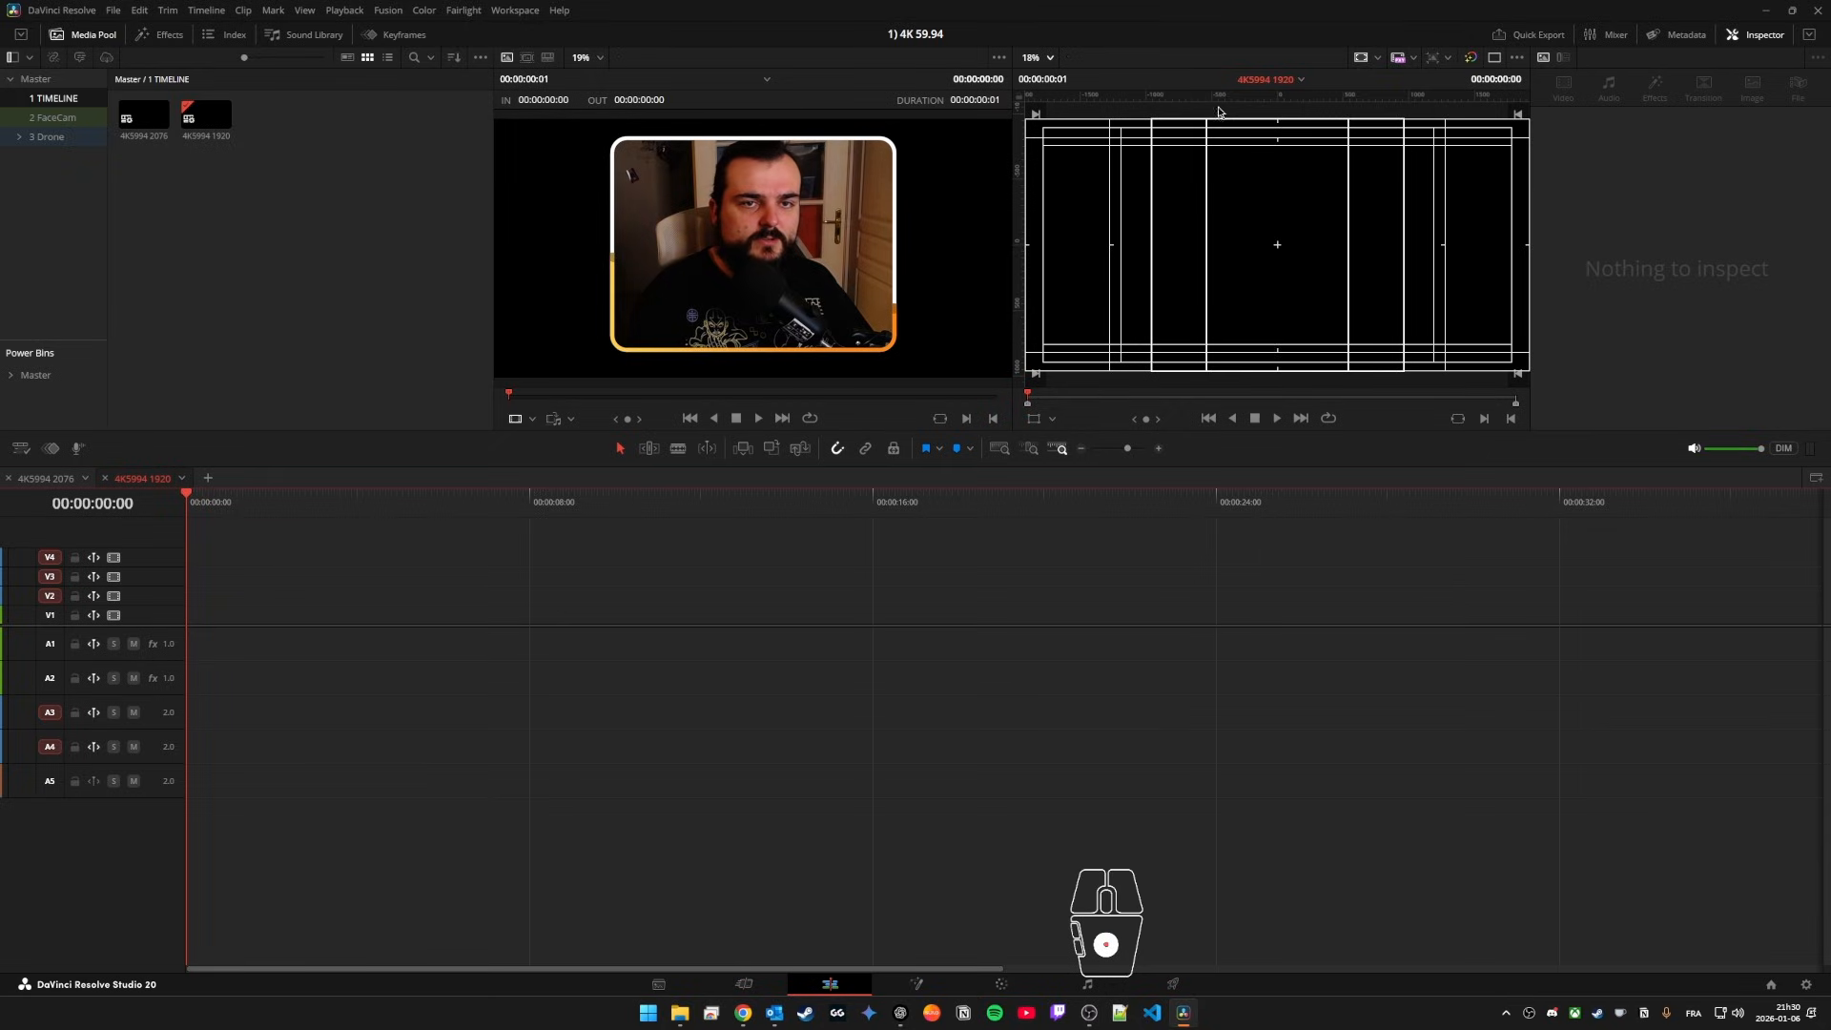
left_click(46, 478)
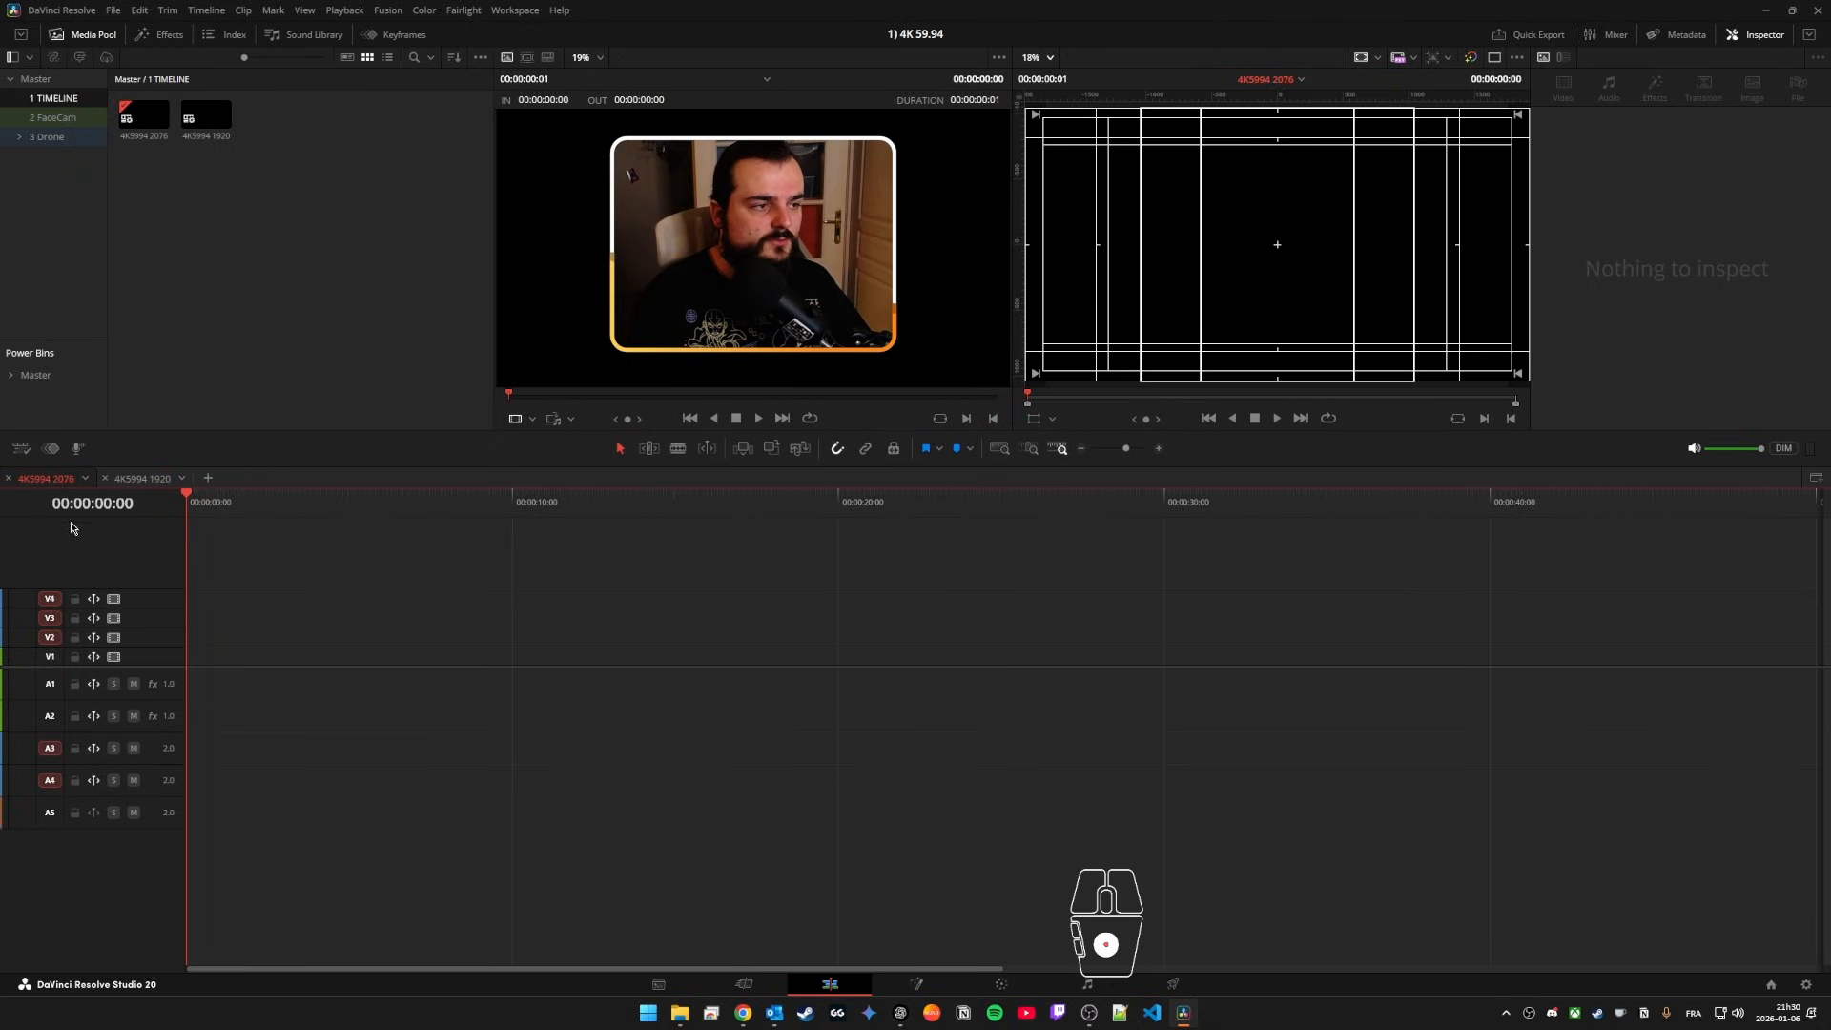
left_click(143, 478)
left_click(45, 478)
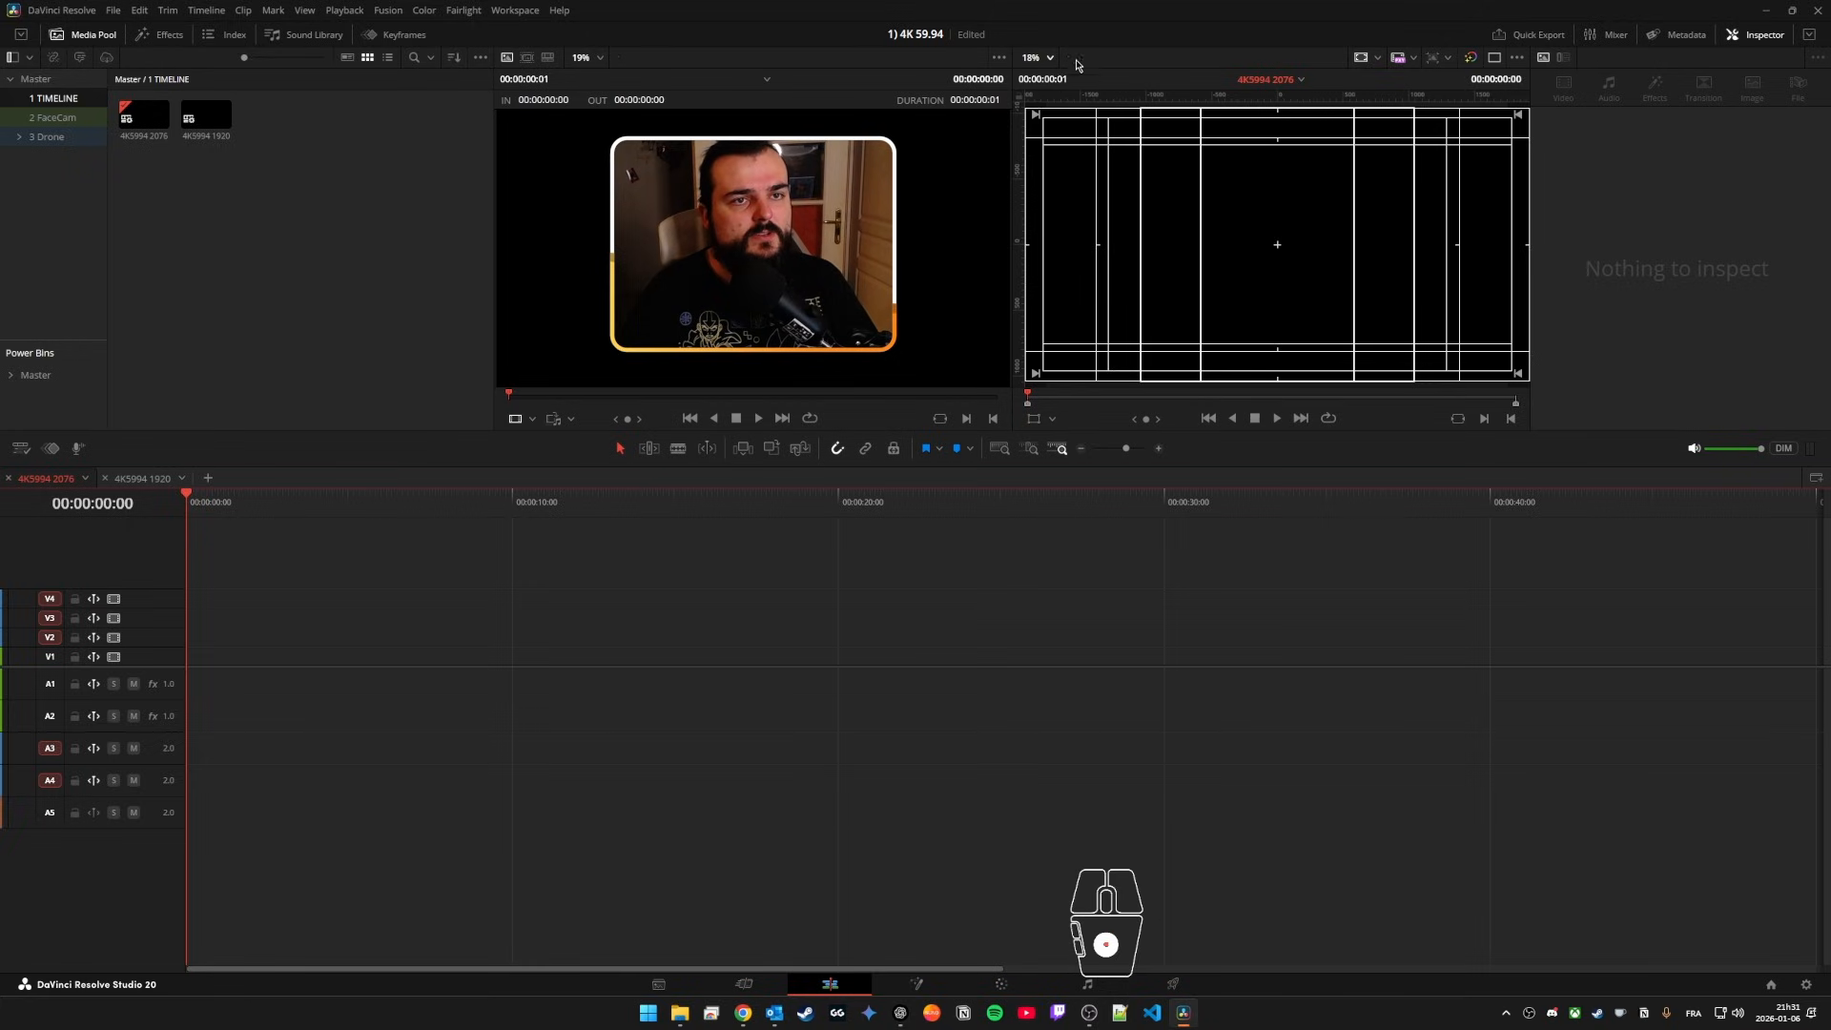
Step: Save the template and save a copy of it as "Motion Cont + vent", with the DJI NEO 2 subfolder of that name as media location
key("ctrl+s")
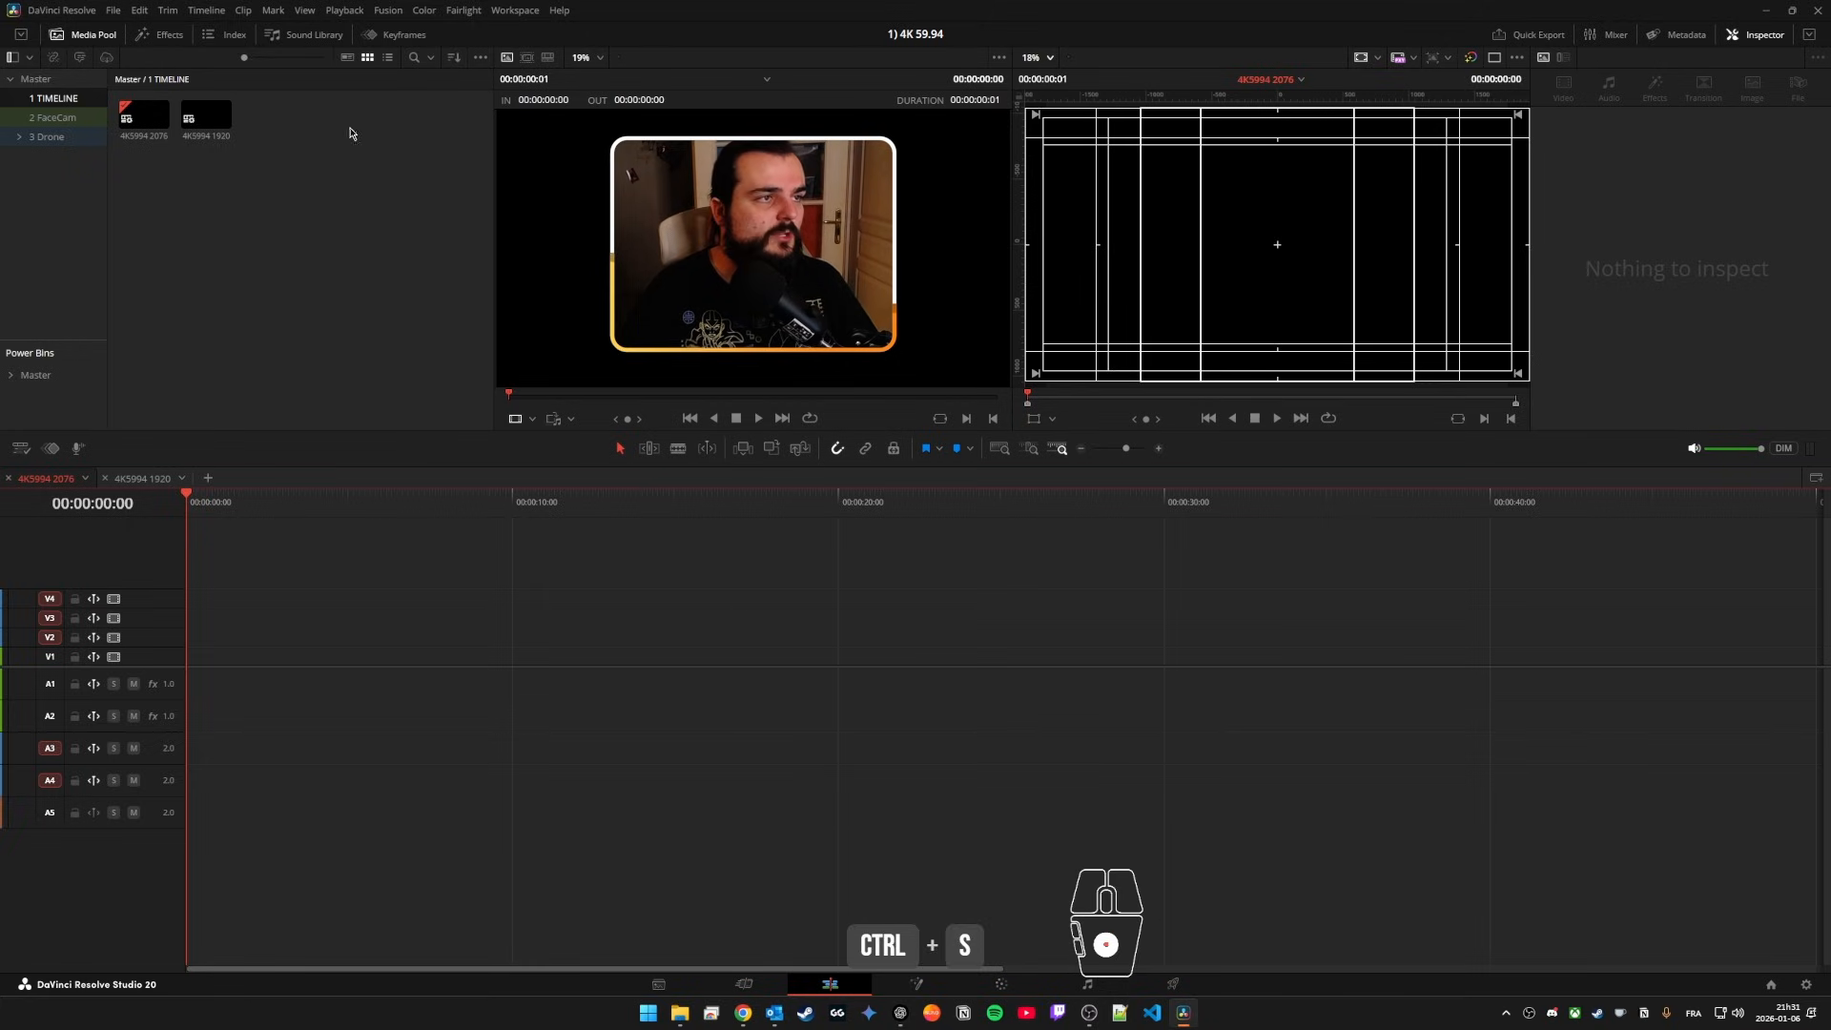
left_click(113, 11)
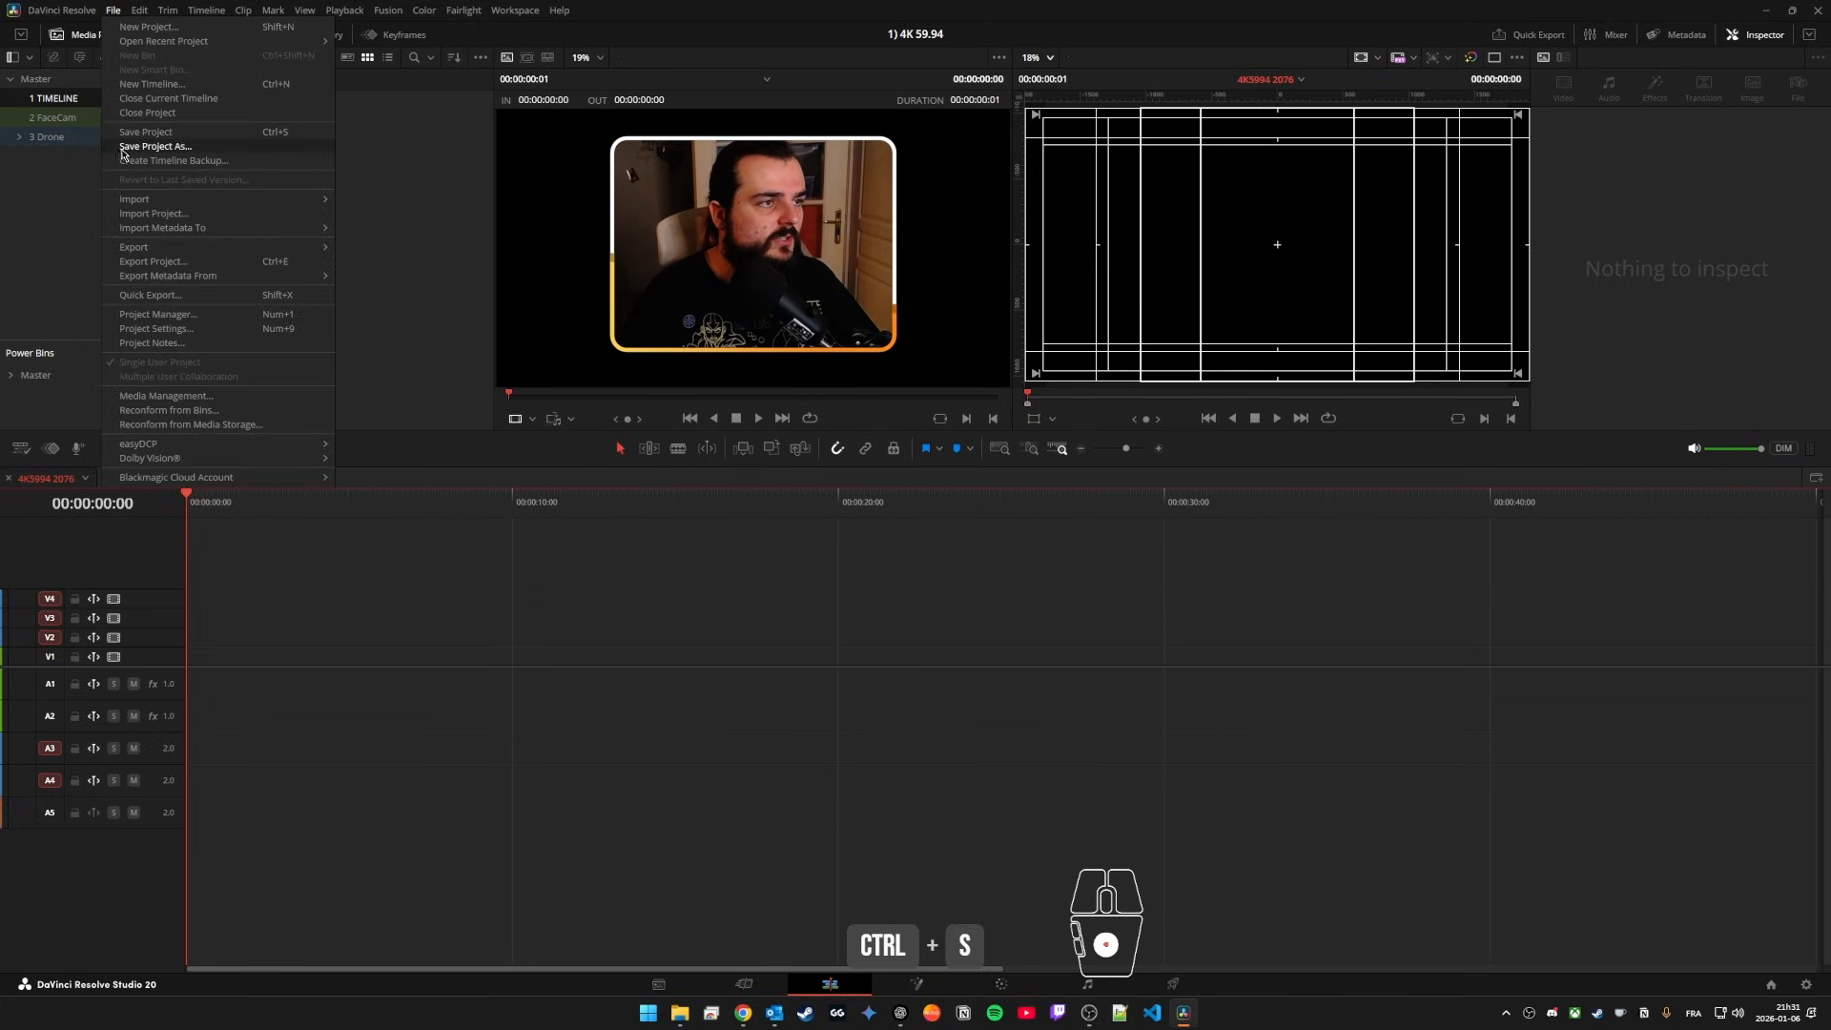
left_click(188, 150)
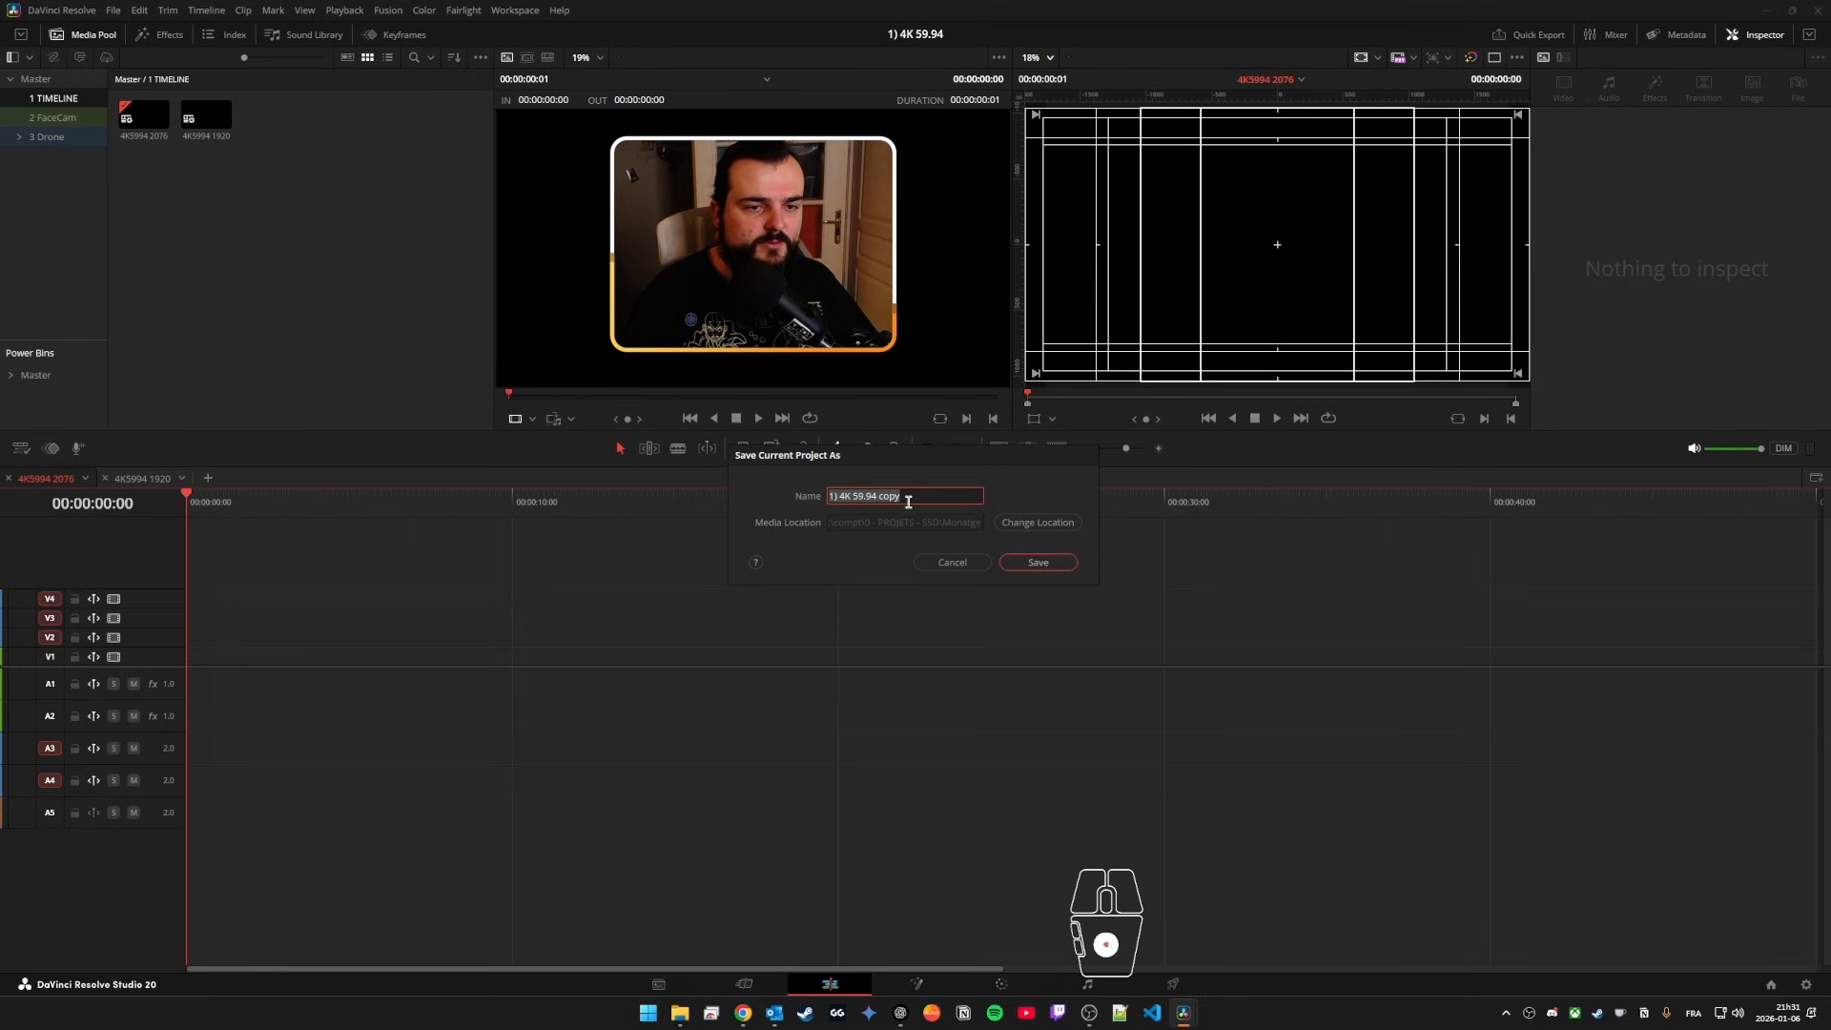
left_click(1040, 527)
left_click_drag(1052, 464, 874, 321)
left_click(752, 463)
key("ctrl+c")
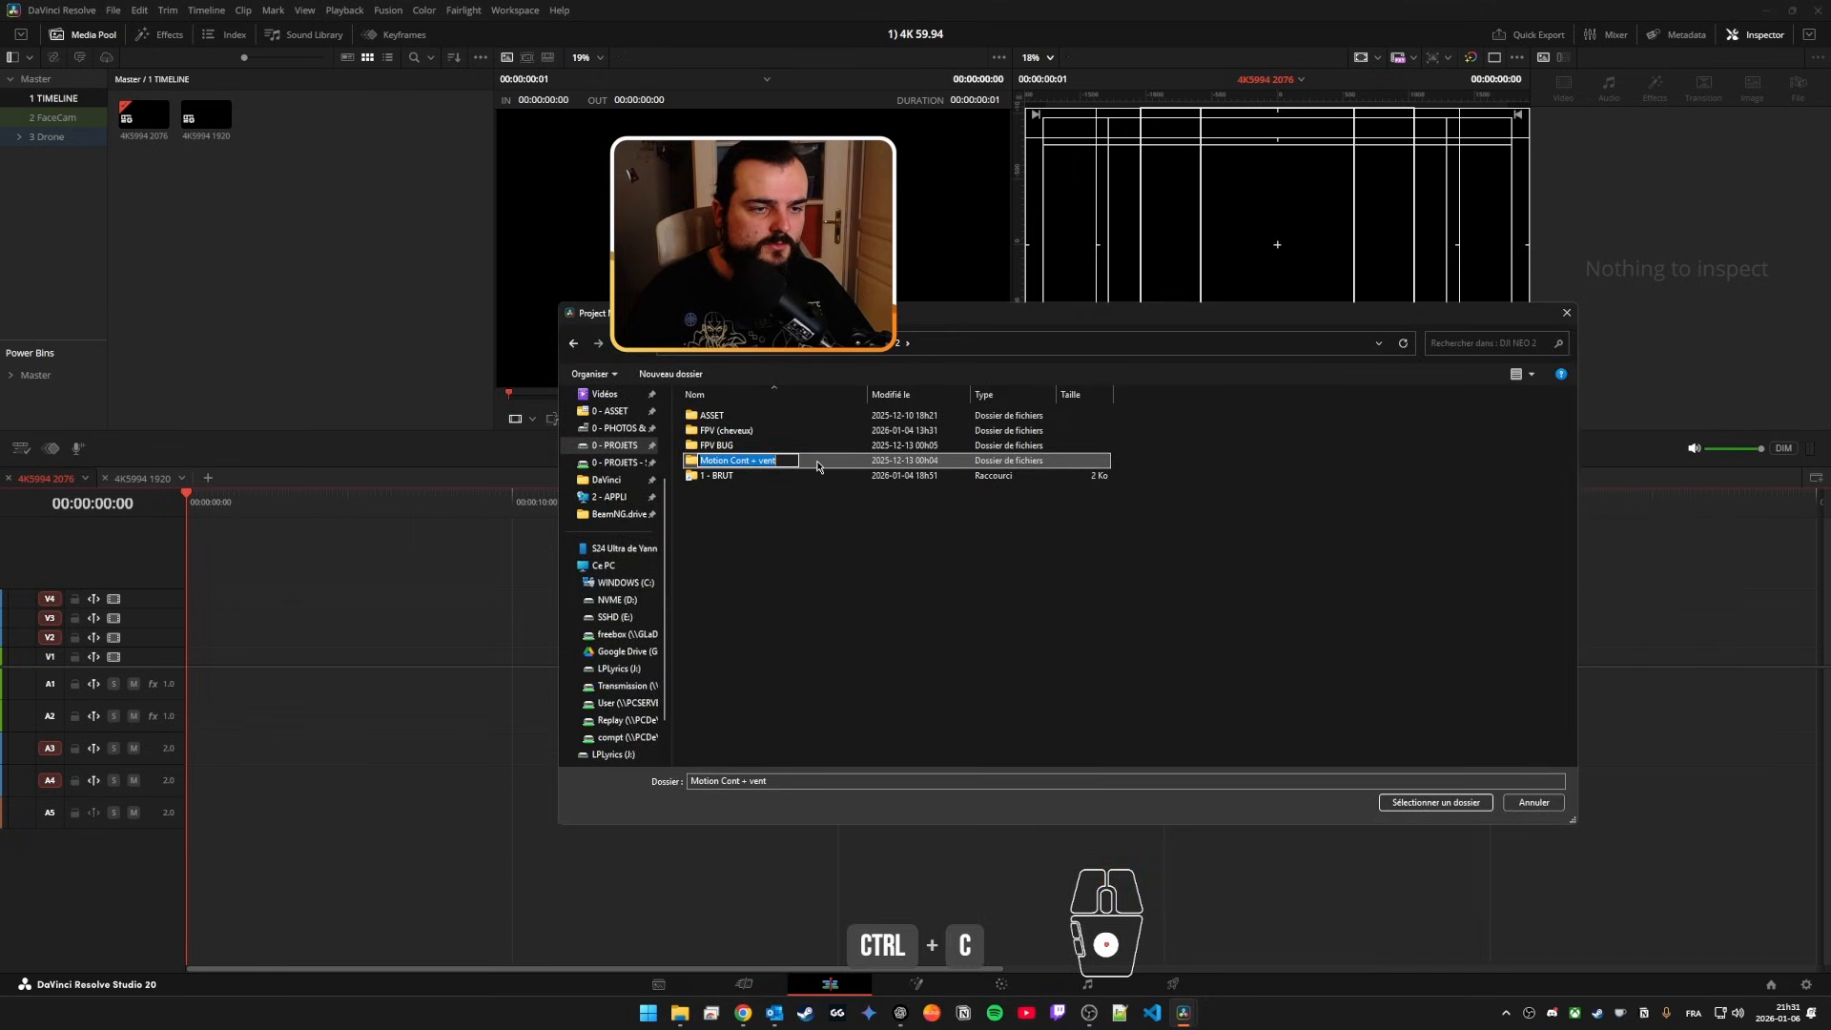
key("Escape")
left_click(1435, 802)
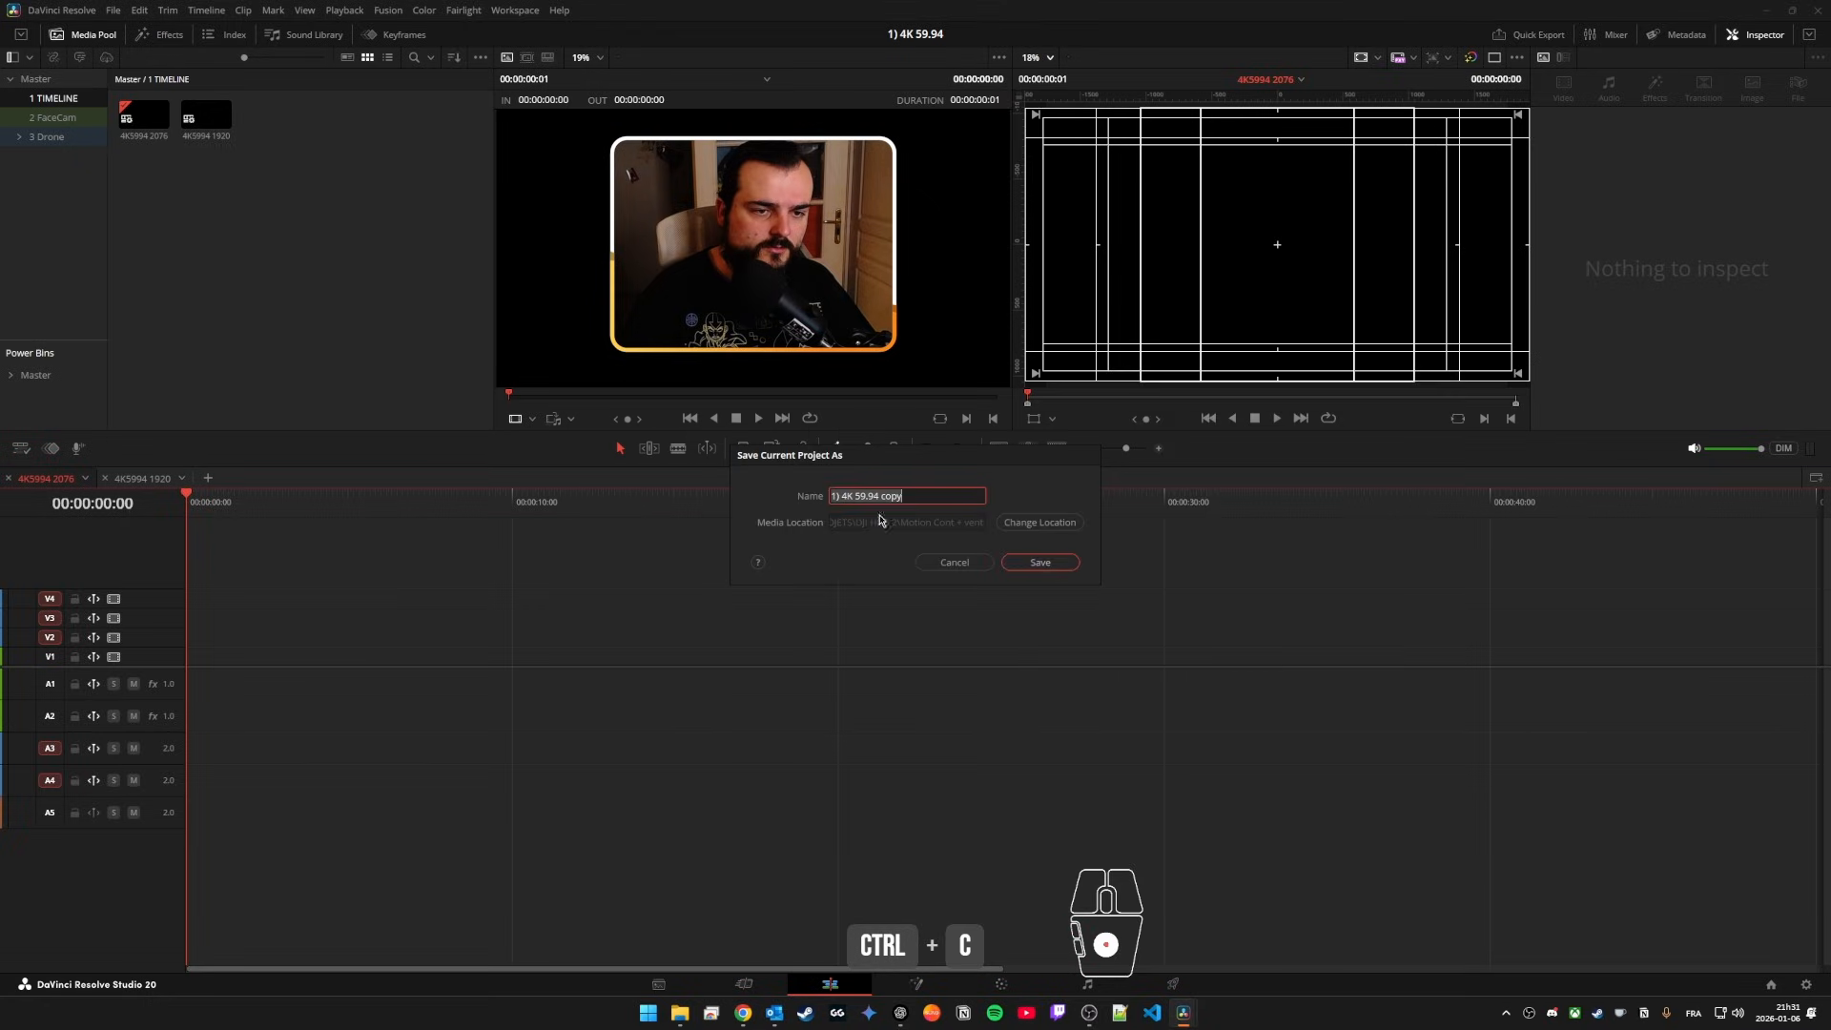
key("ctrl+v")
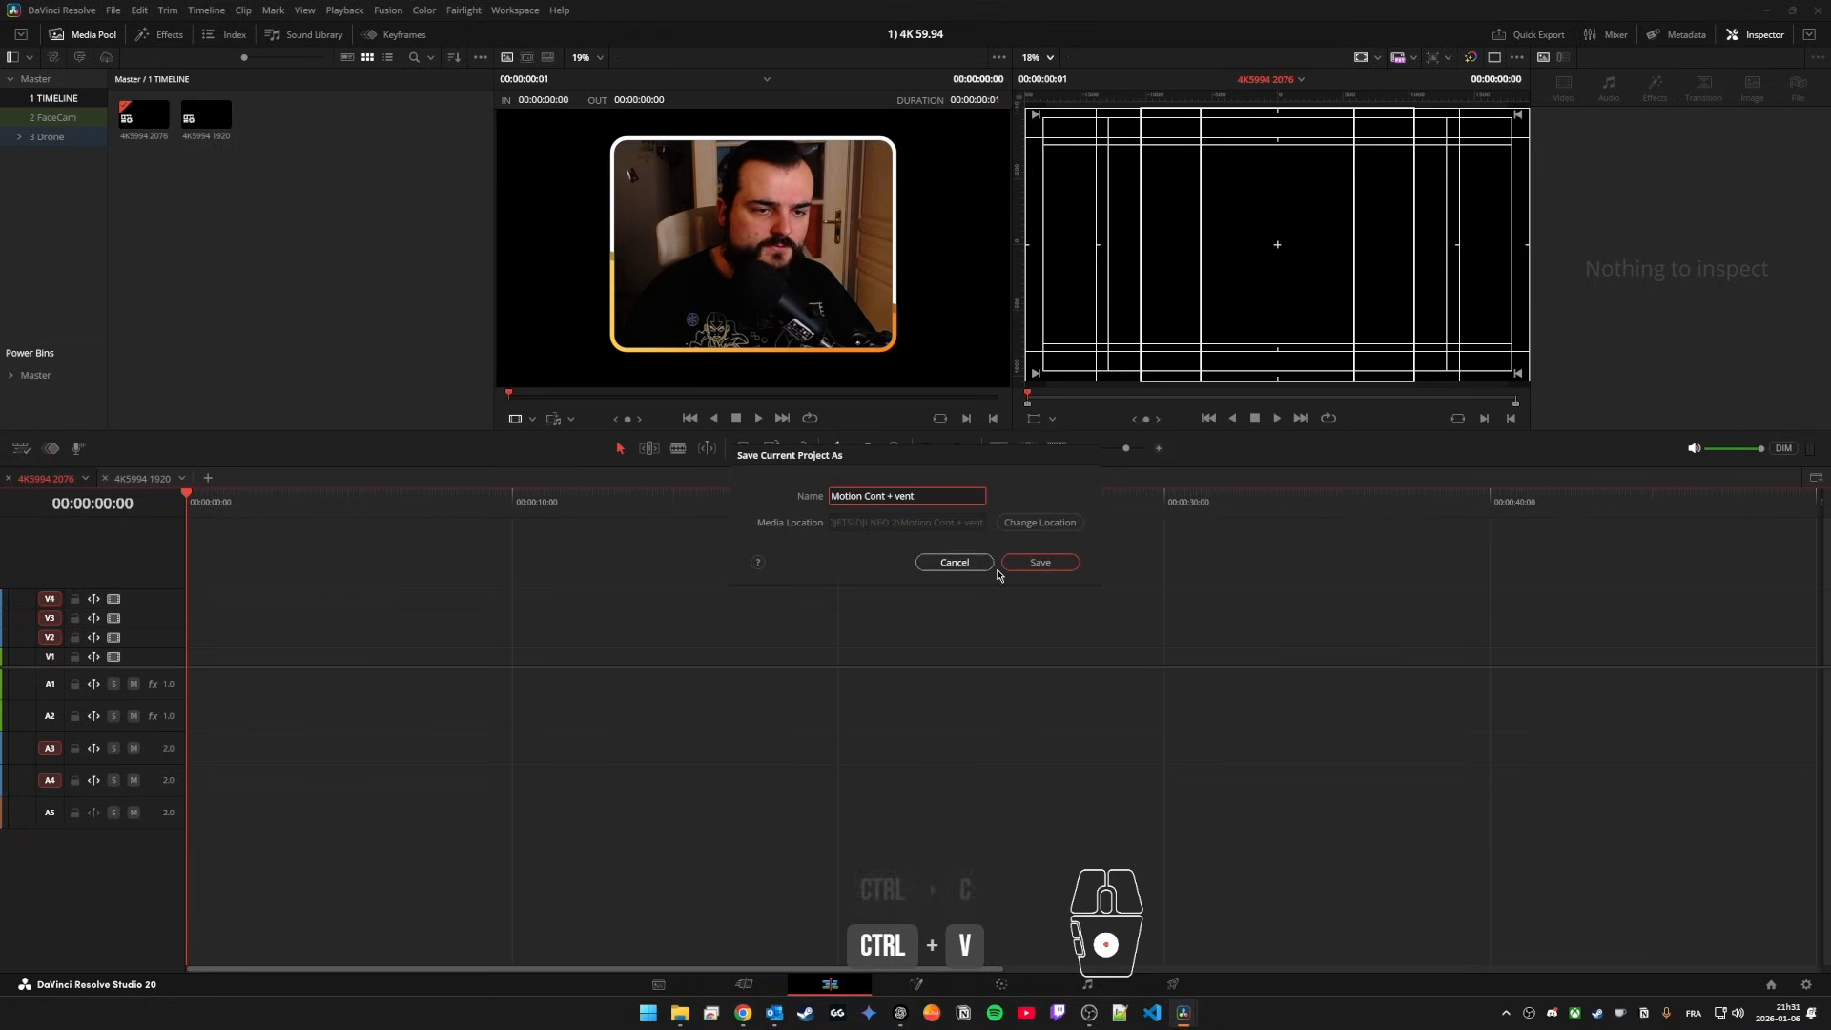
left_click(1049, 564)
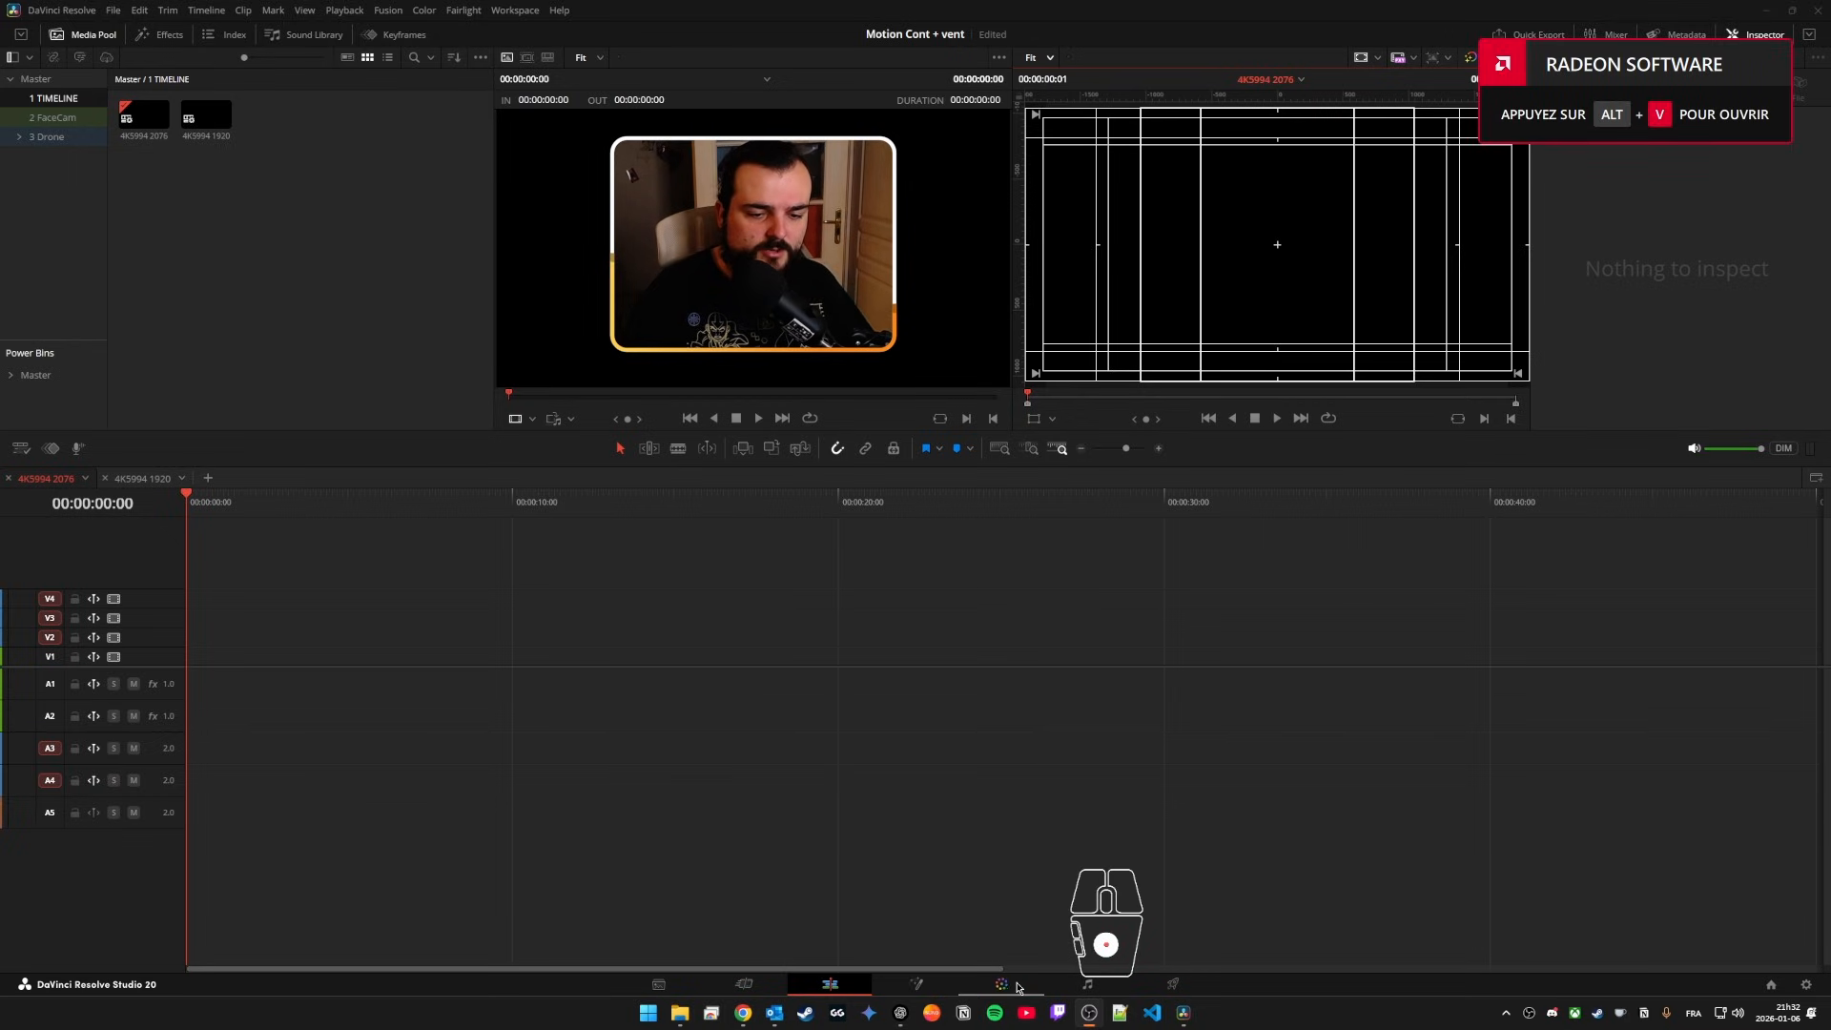
Step: Examine the compressor and sidechain settings in the MUSIC track's dynamics on the Fairlight page, and close them
left_click(1087, 984)
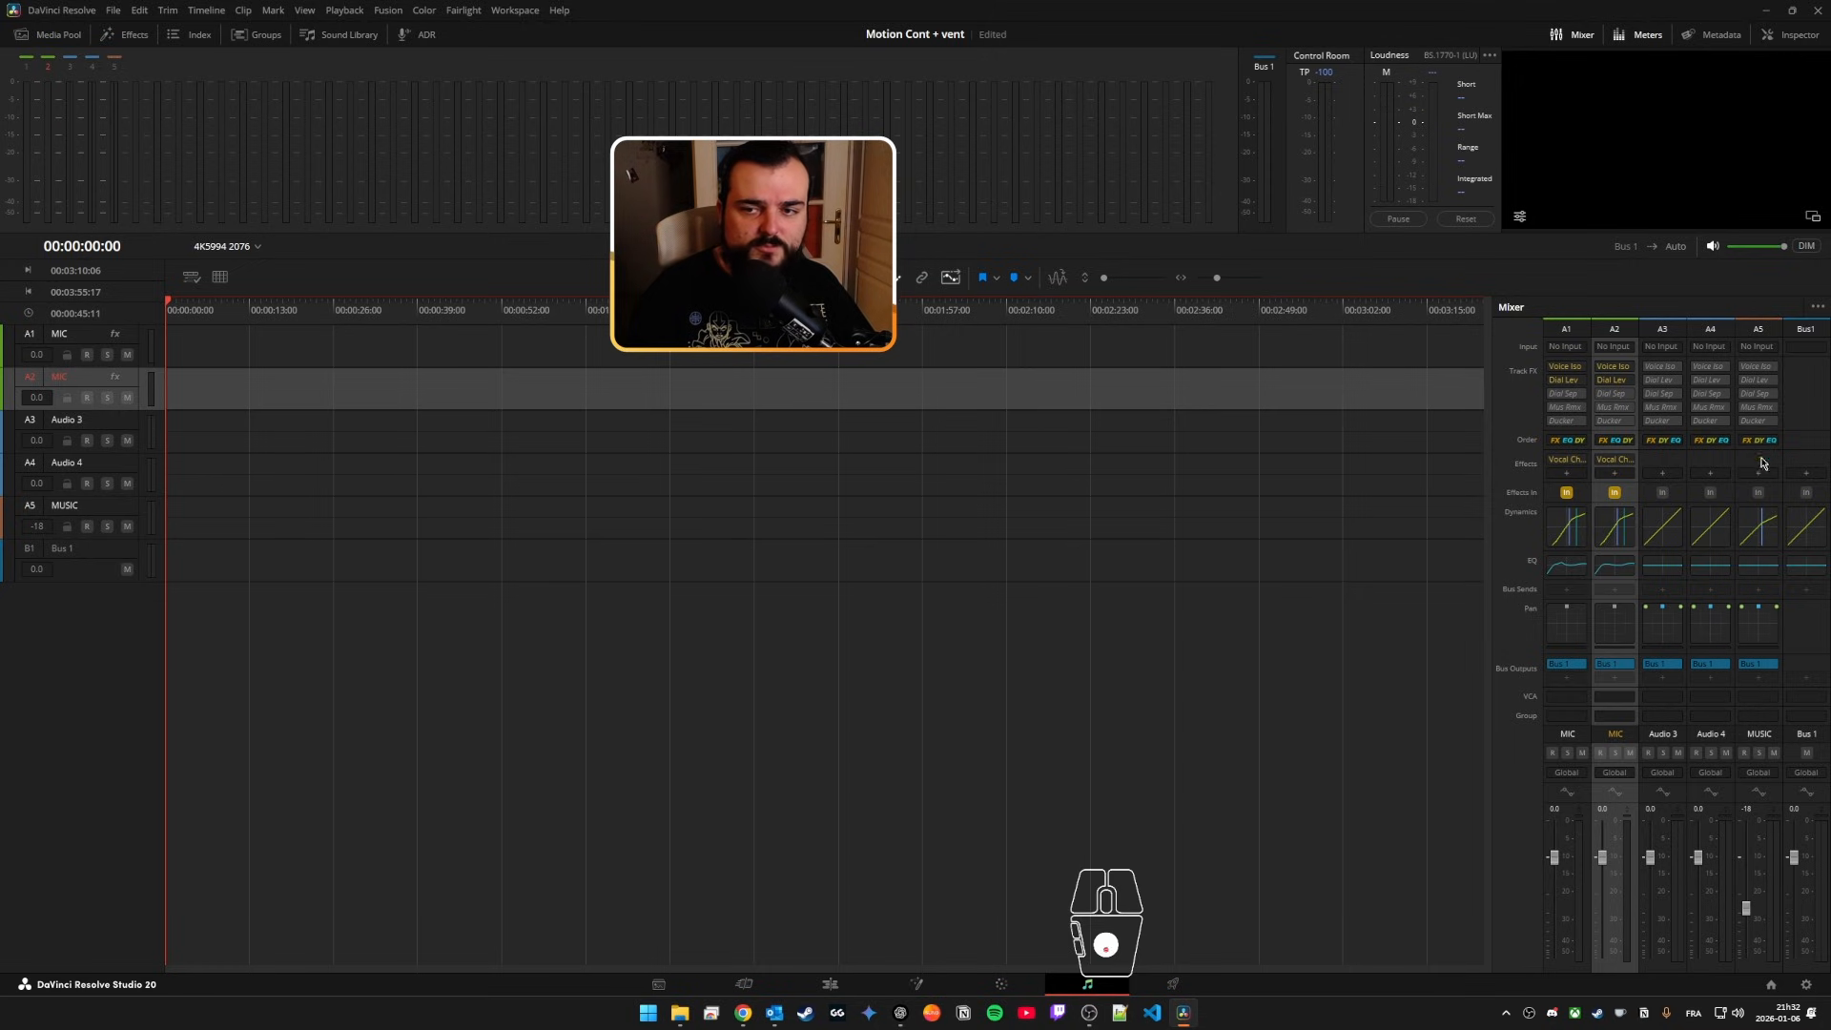
double_click(1760, 526)
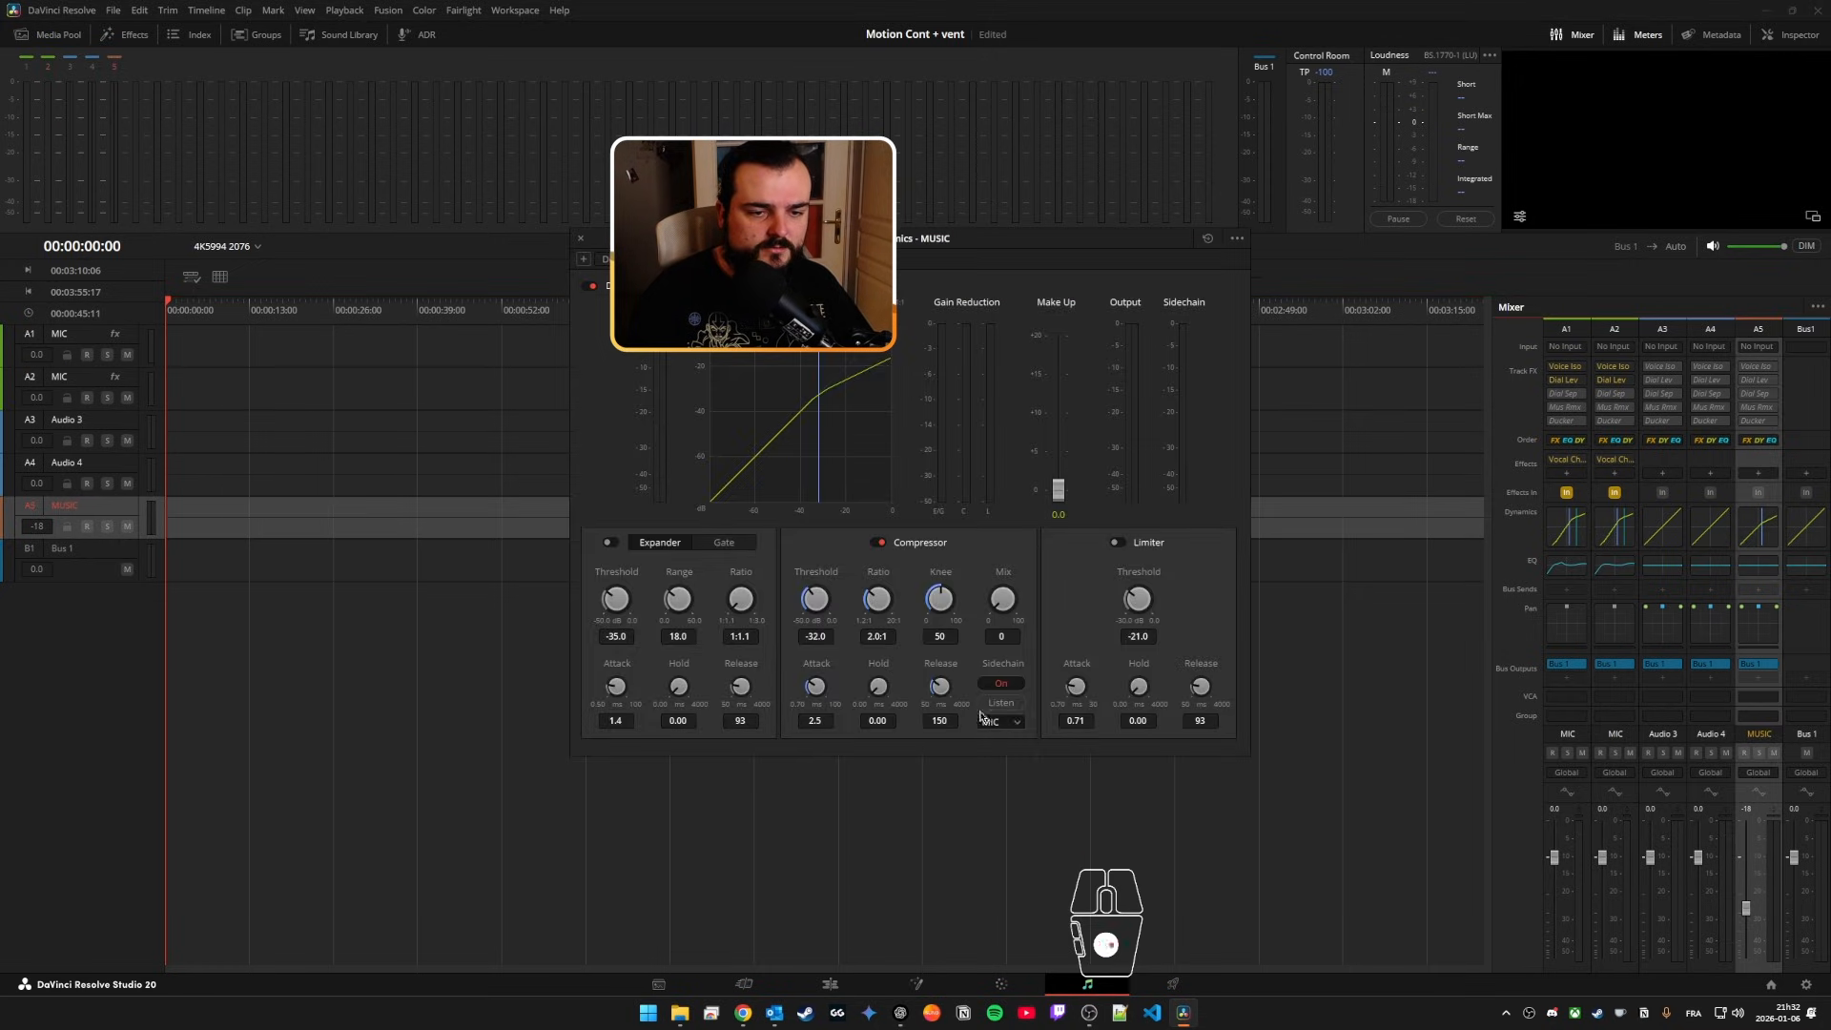
left_click(580, 240)
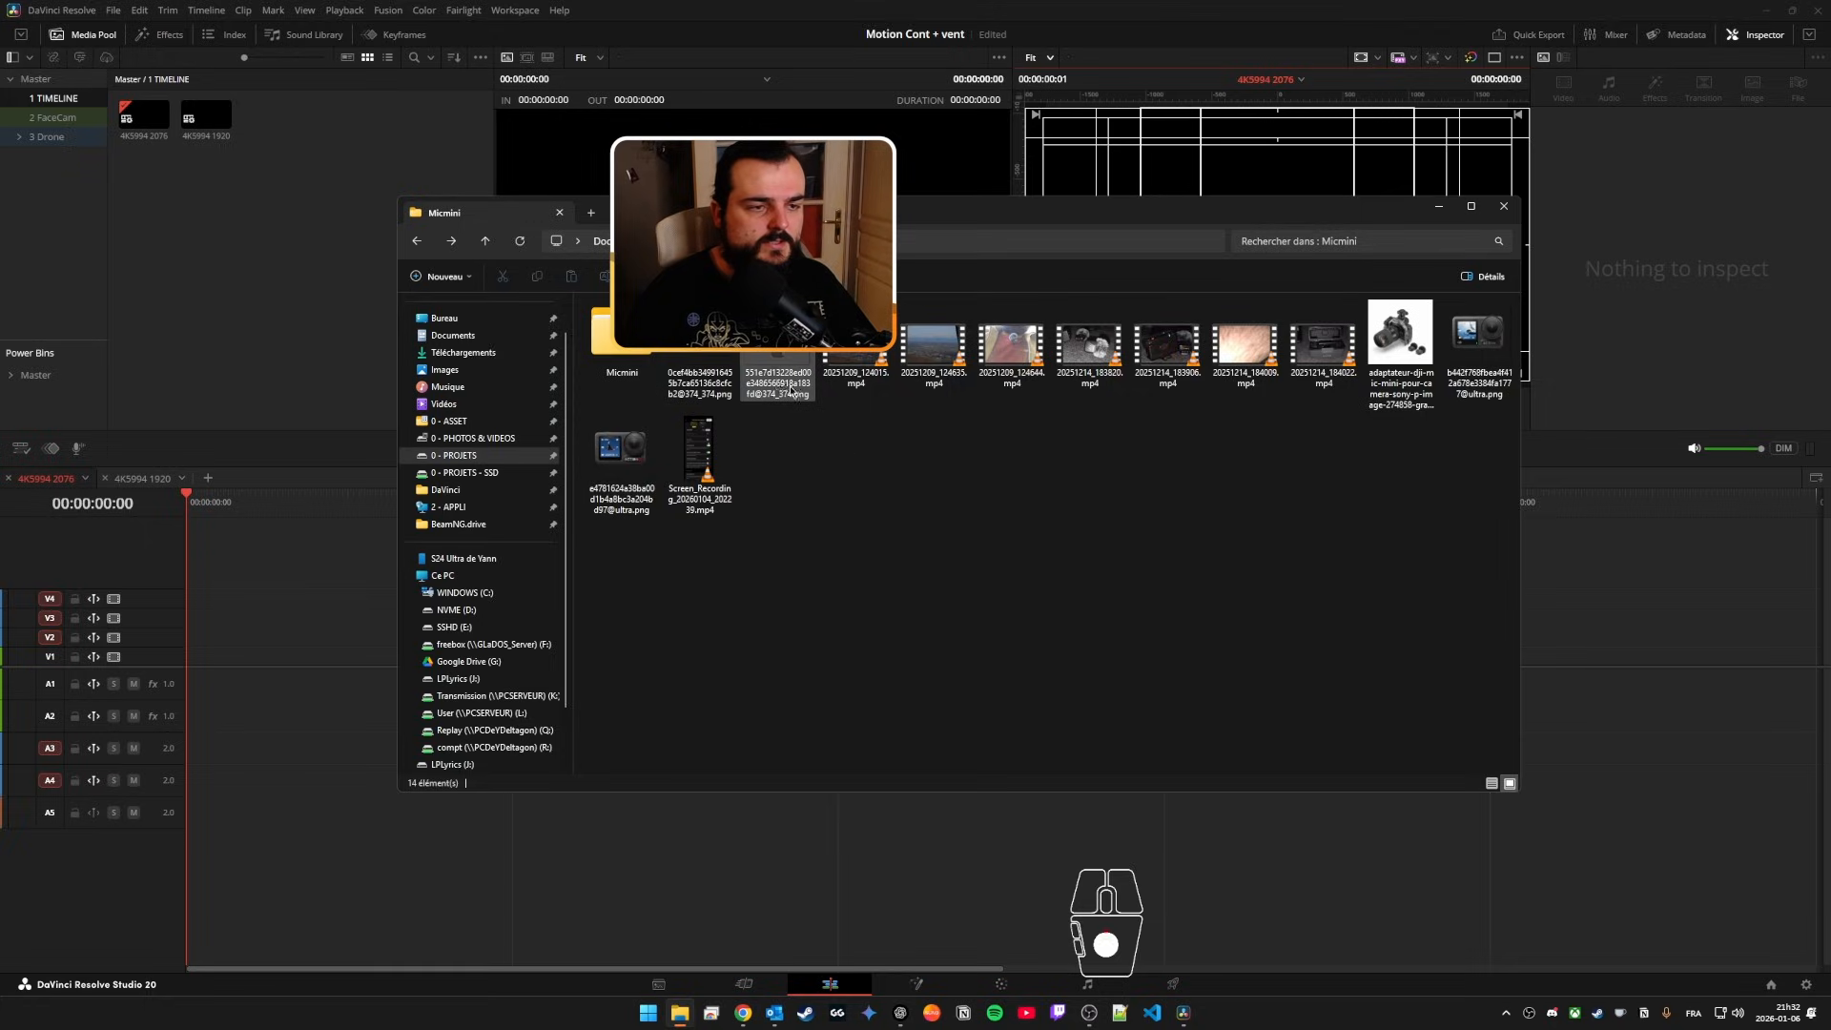
Step: Import all five clips from the DJI NEO 2 folder's "Motion Cont + vent" subfolder into the Master bin
left_click(480, 457)
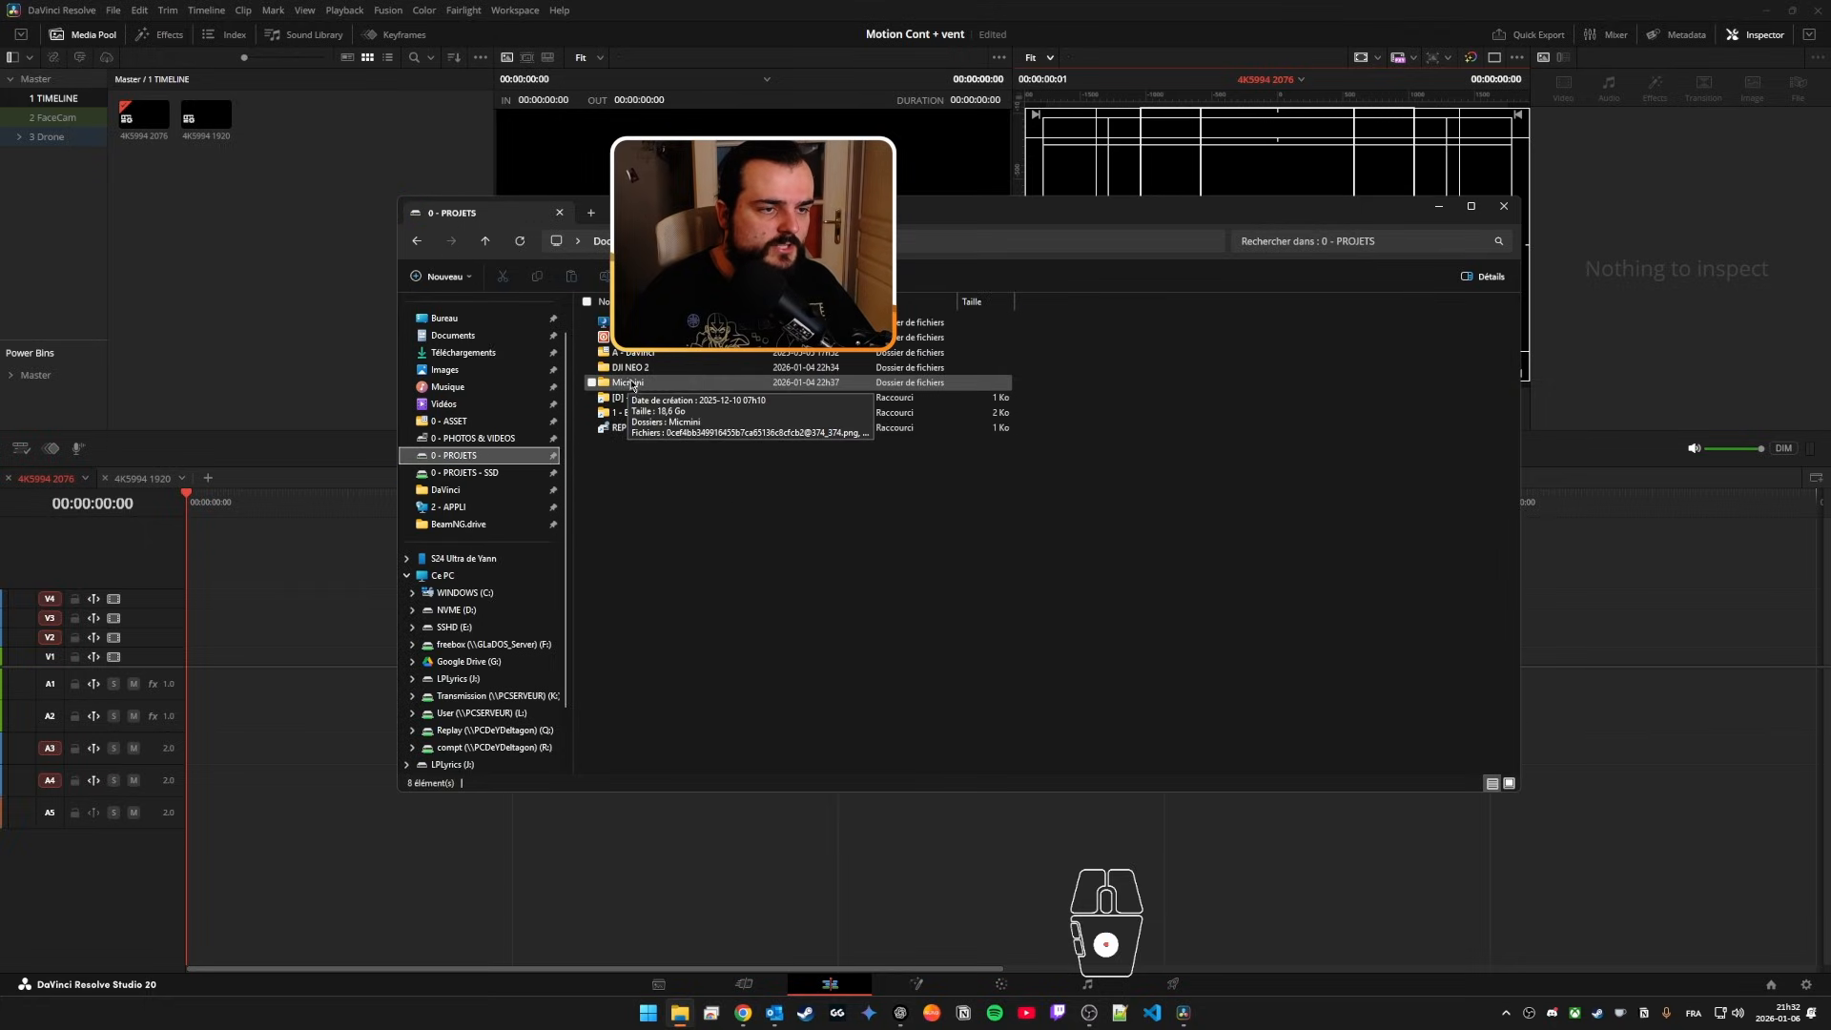
double_click(632, 382)
double_click(658, 369)
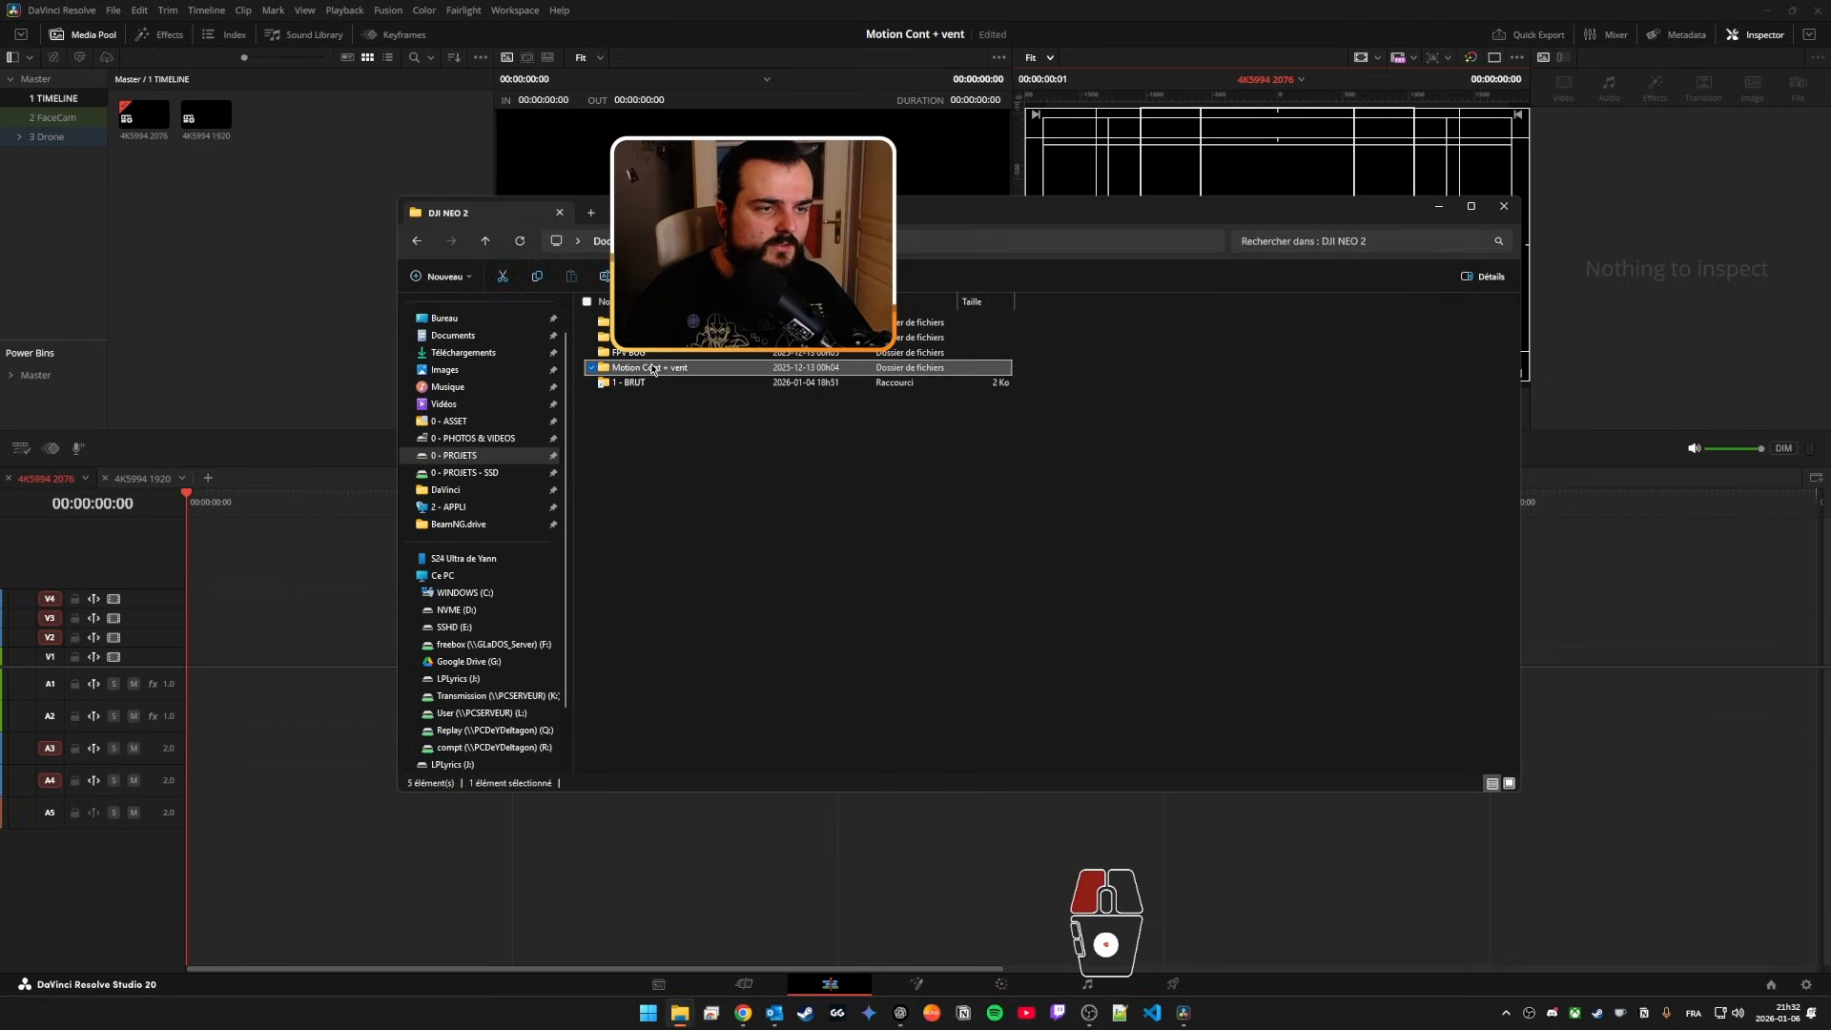
left_click_drag(1122, 492, 469, 342)
left_click_drag(622, 367, 66, 87)
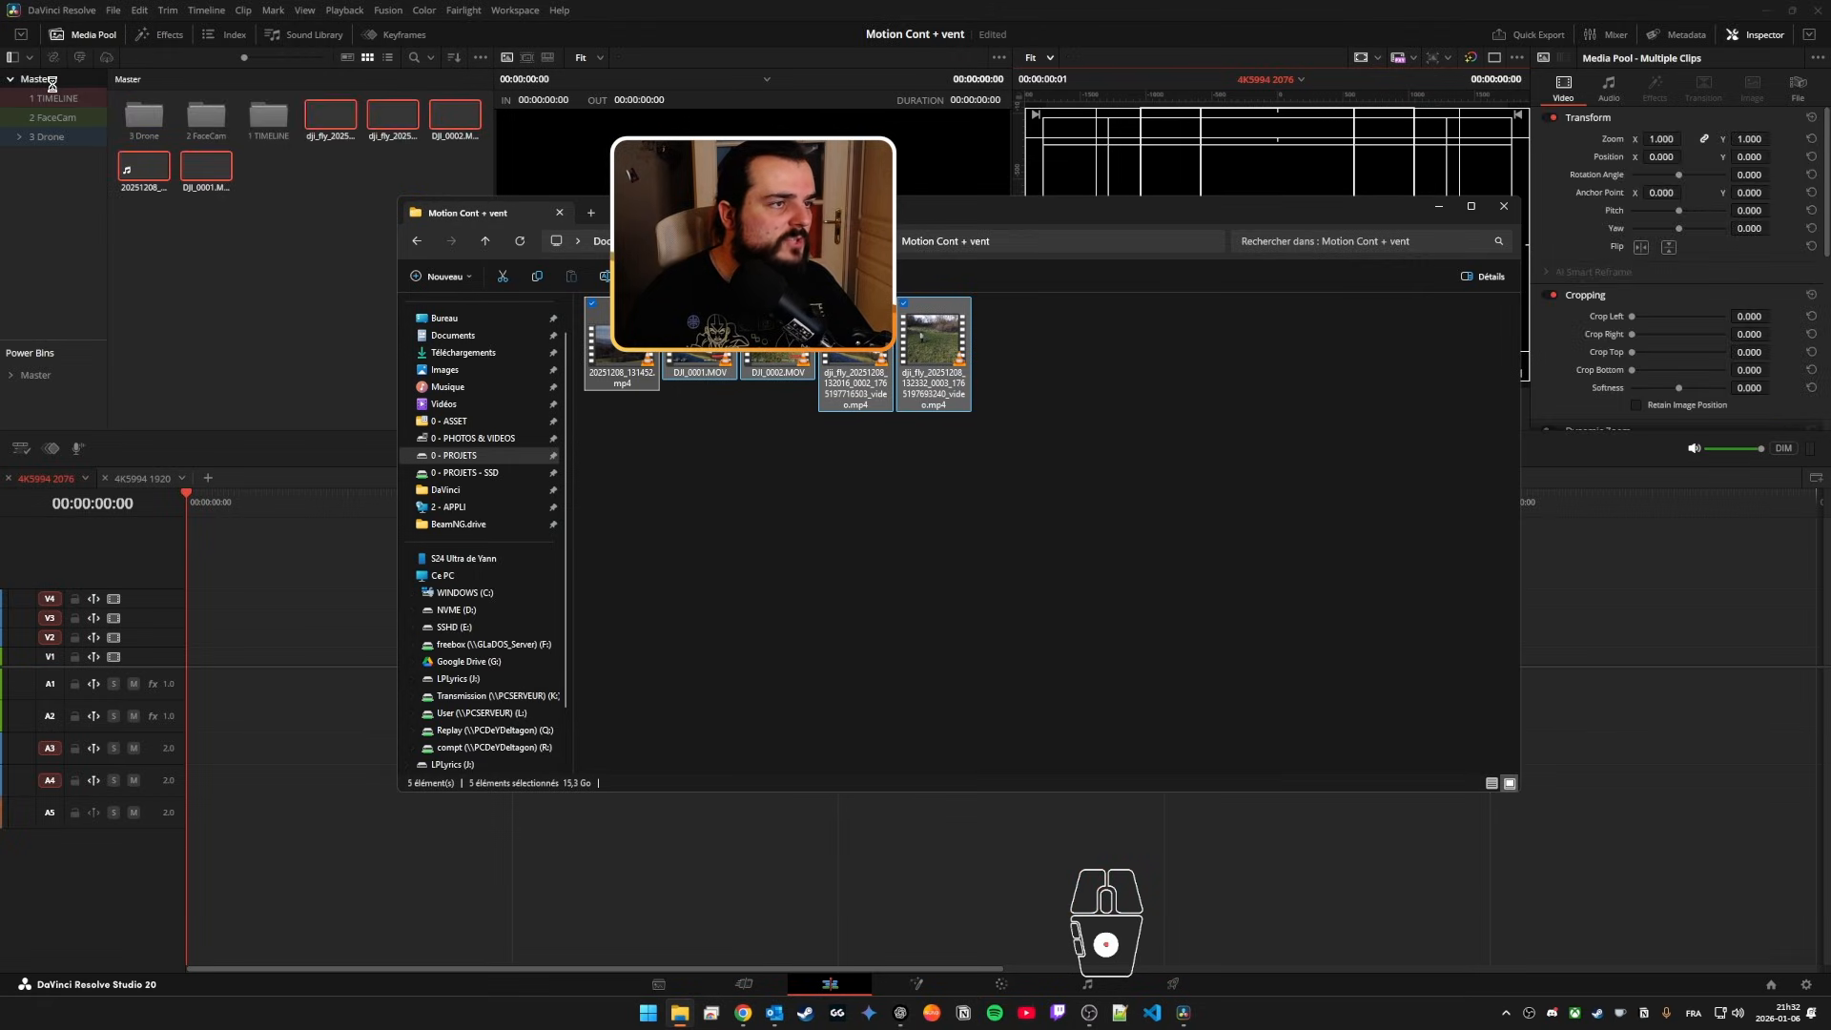
left_click(44, 81)
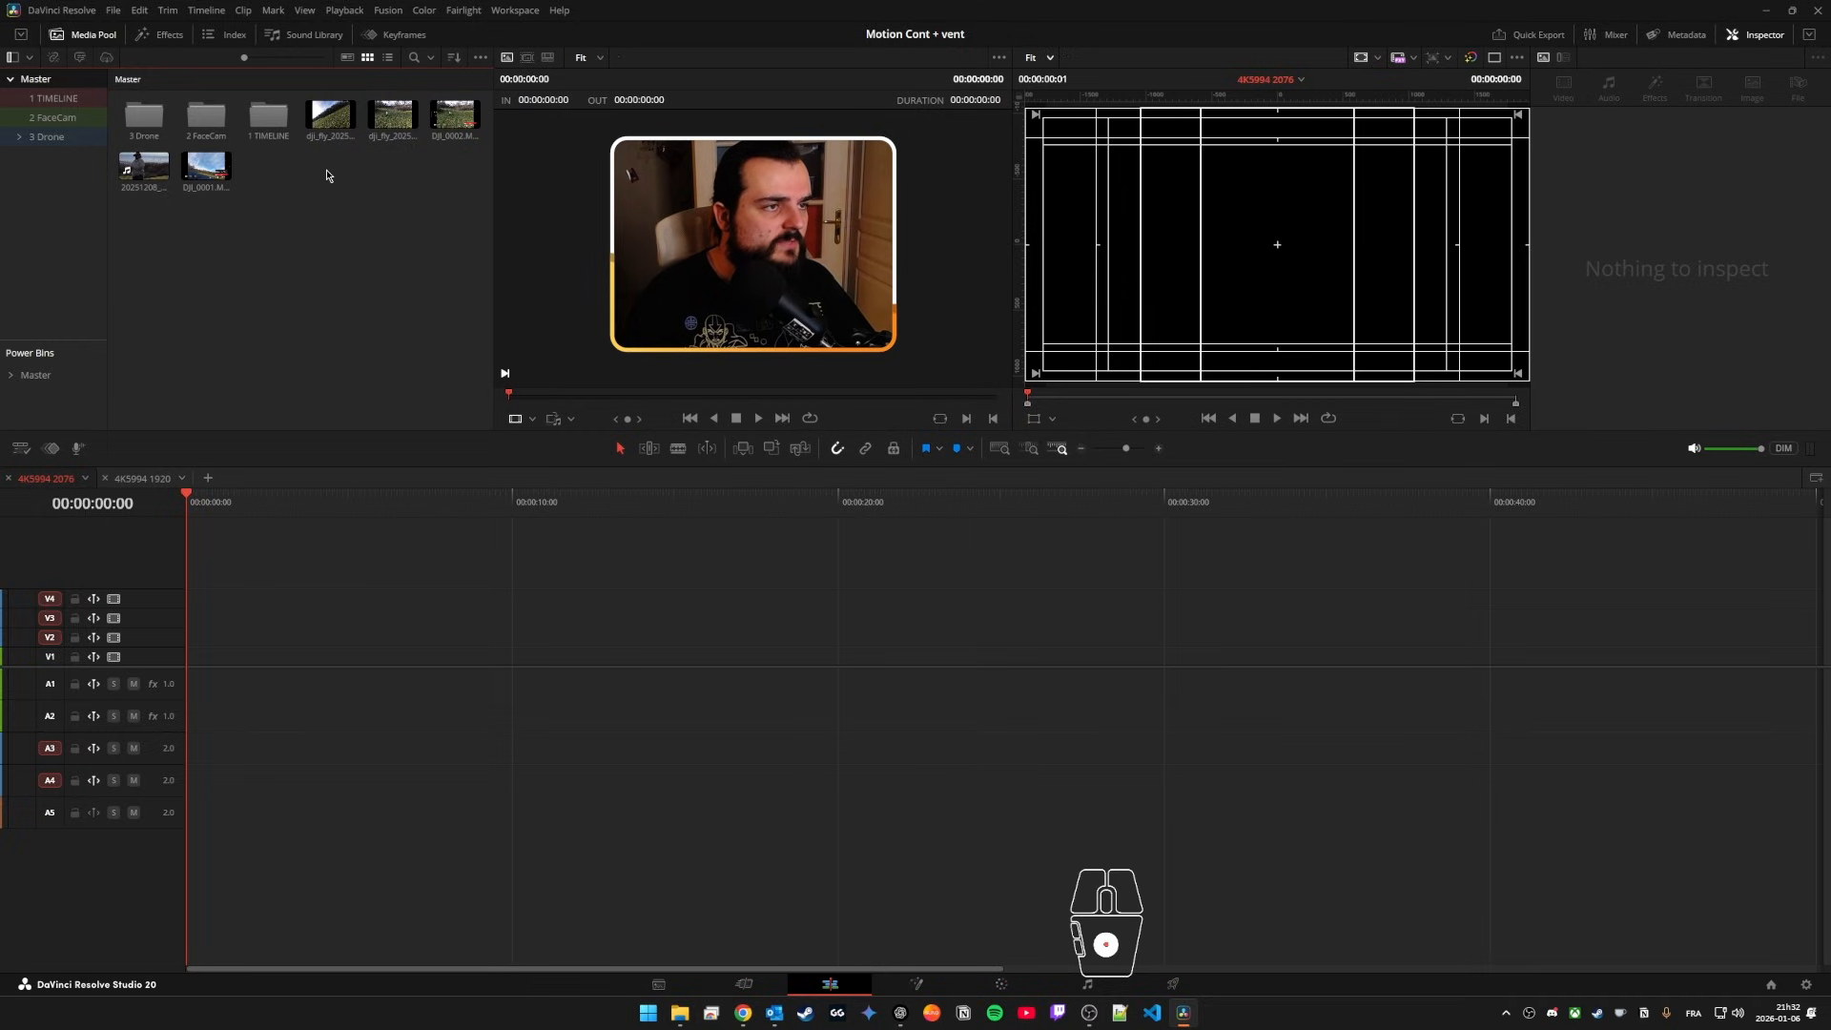
Step: Preview the imported drone and camera clips in the Master bin to compare their frame formats
left_click(206, 168)
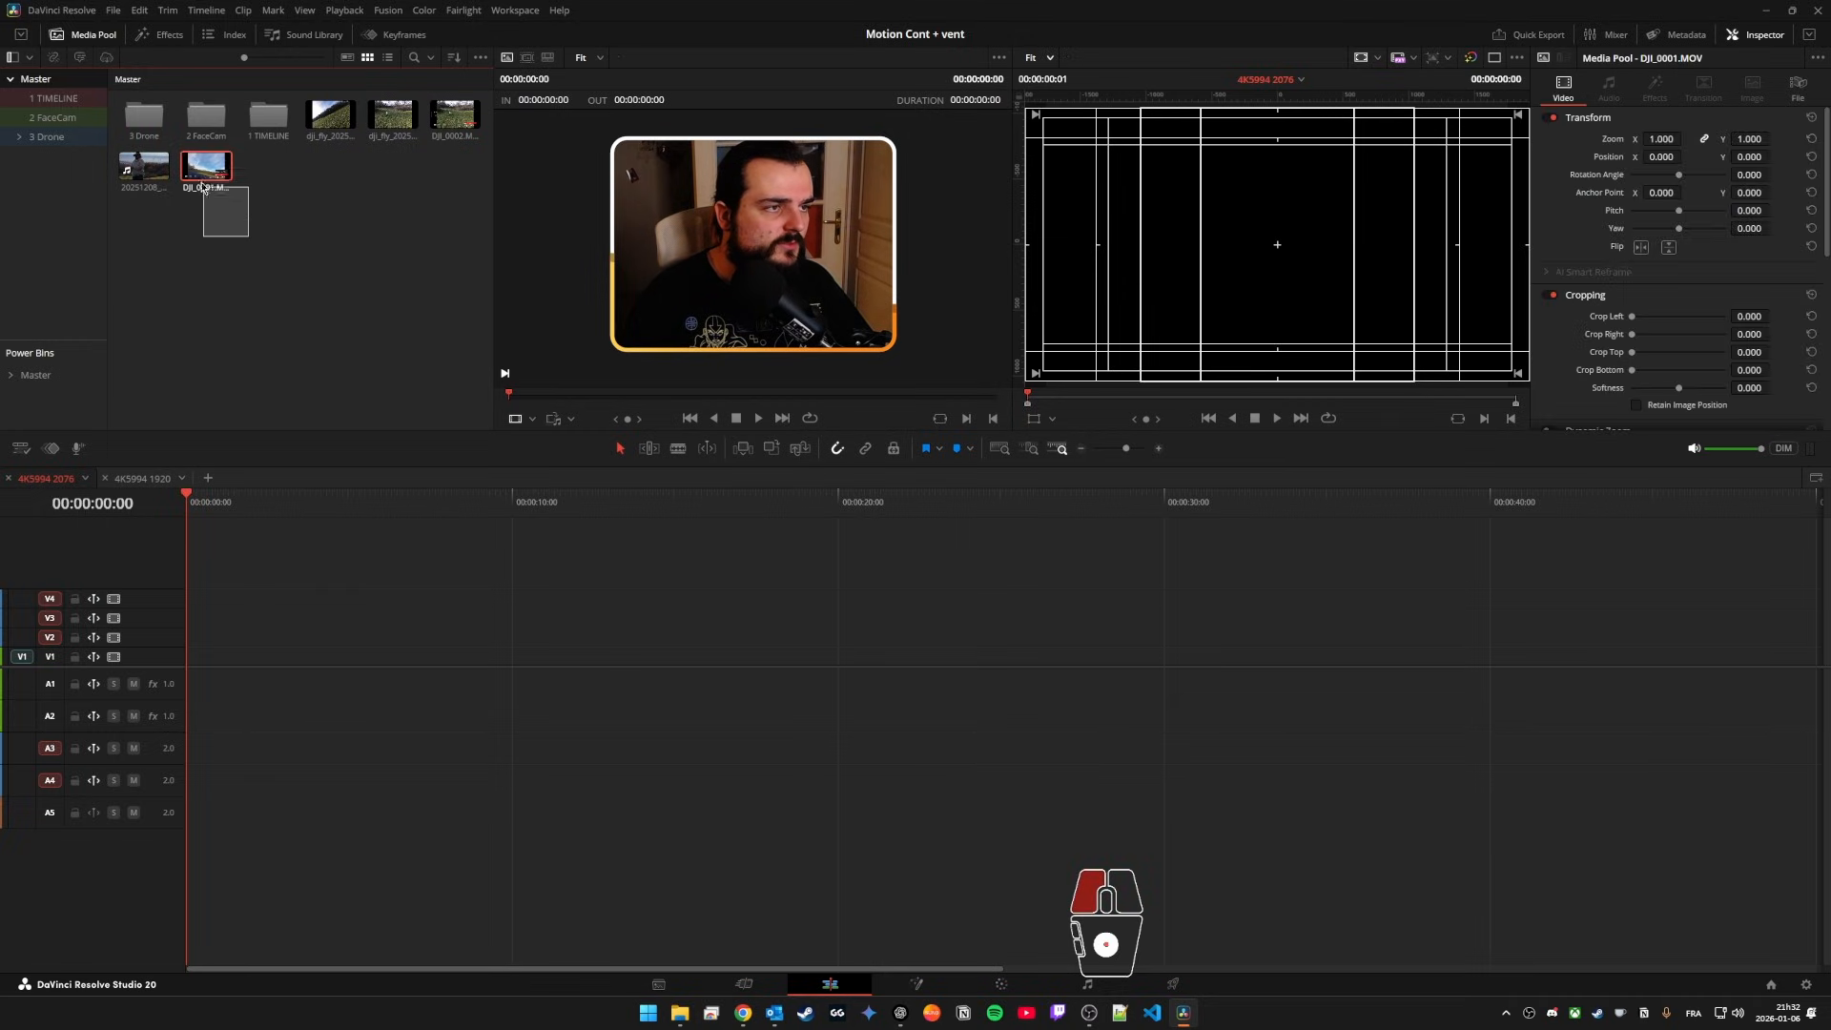
left_click(438, 224)
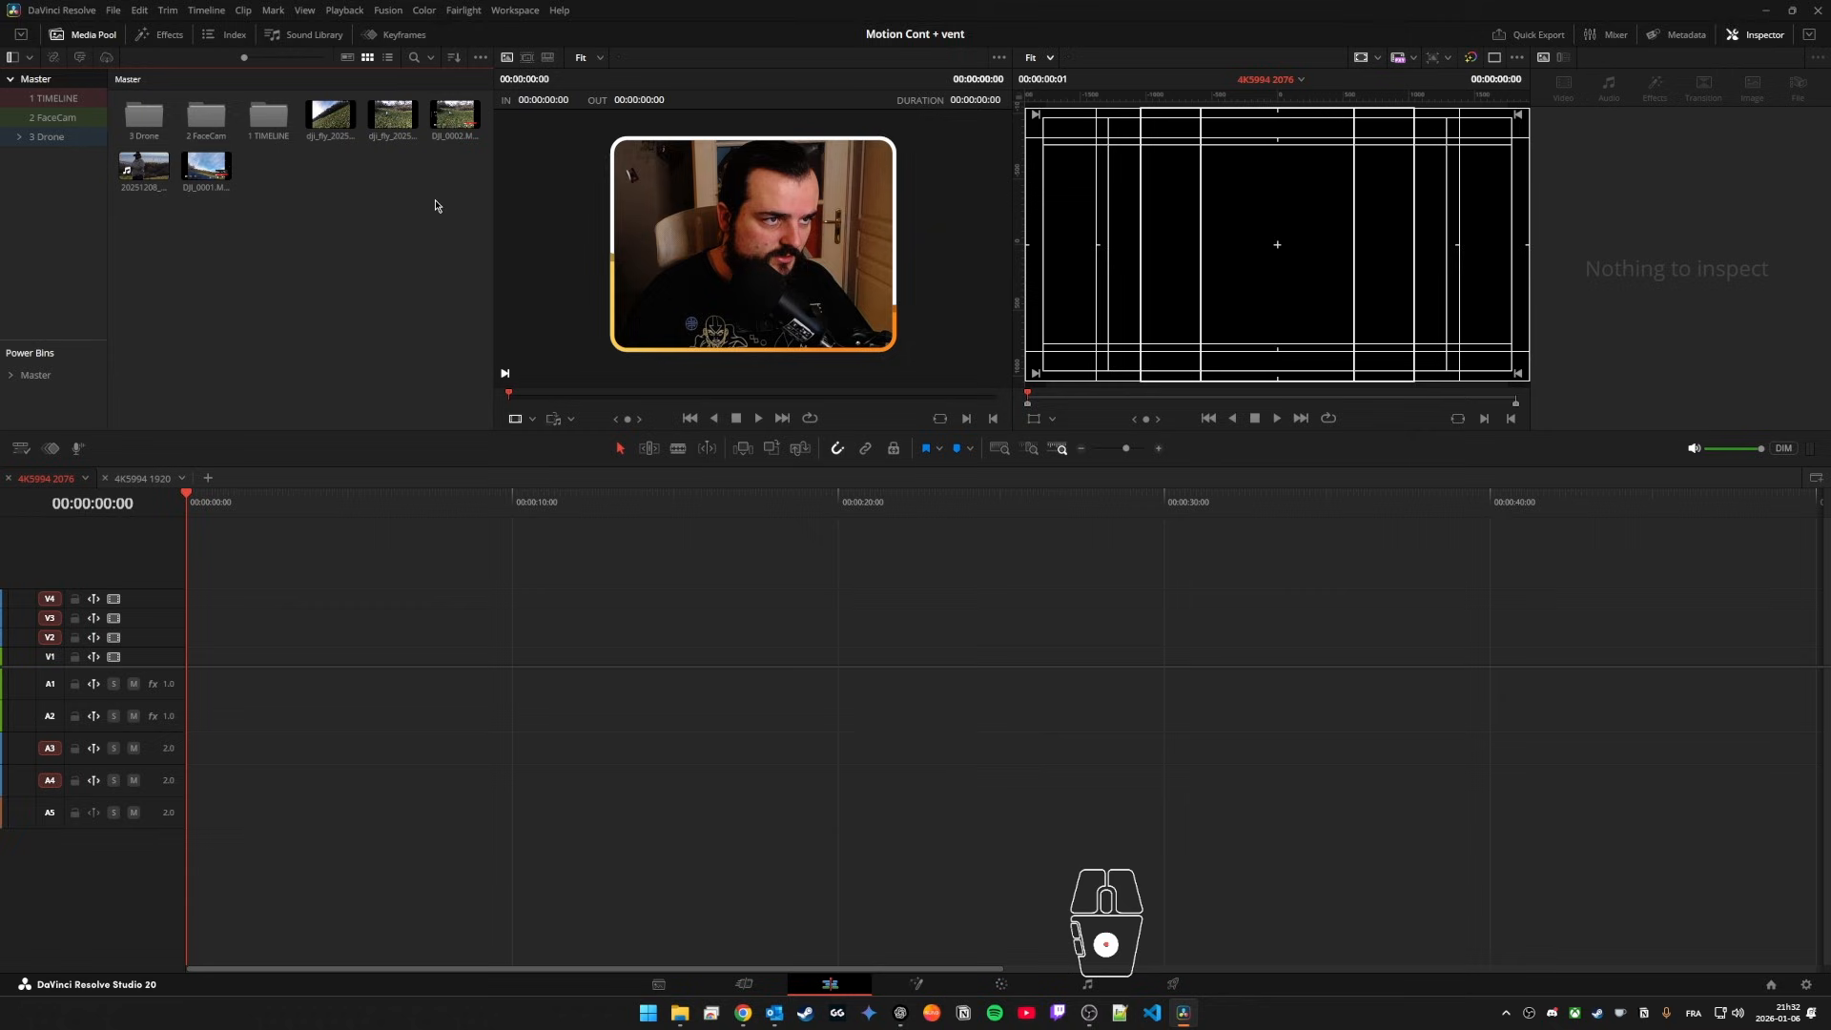
left_click(445, 141)
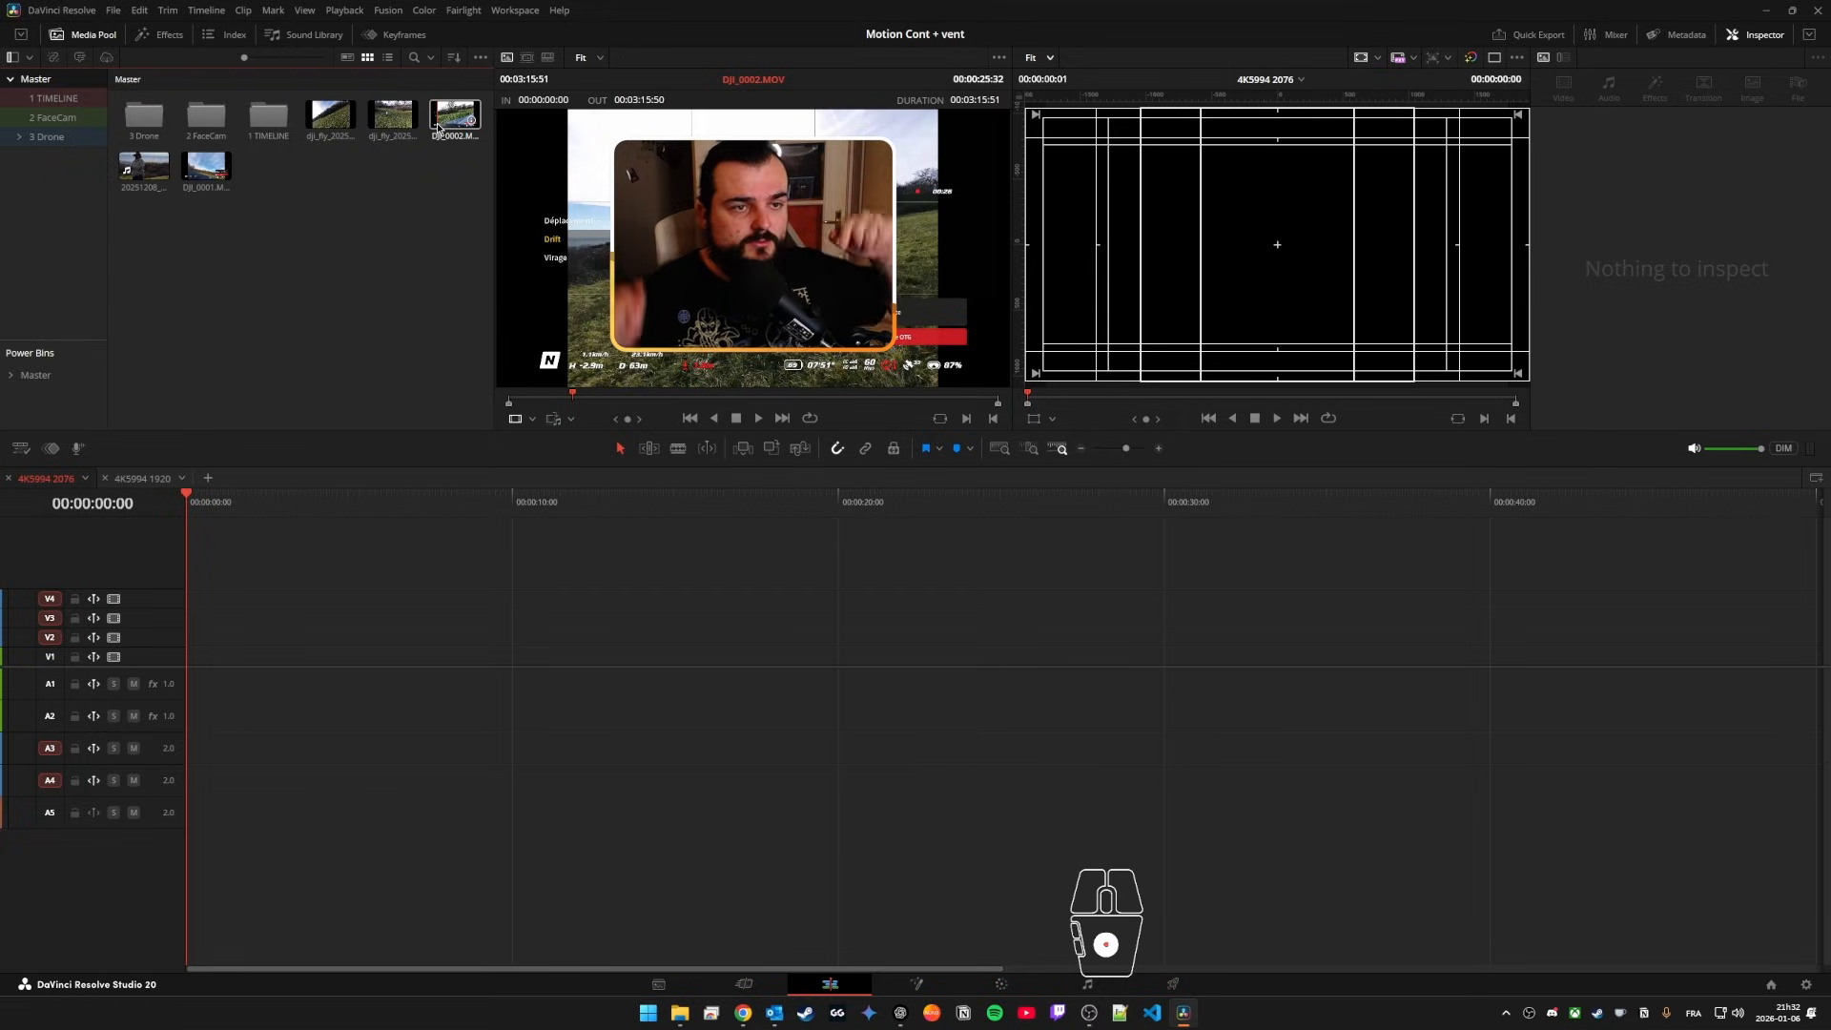
left_click(341, 124)
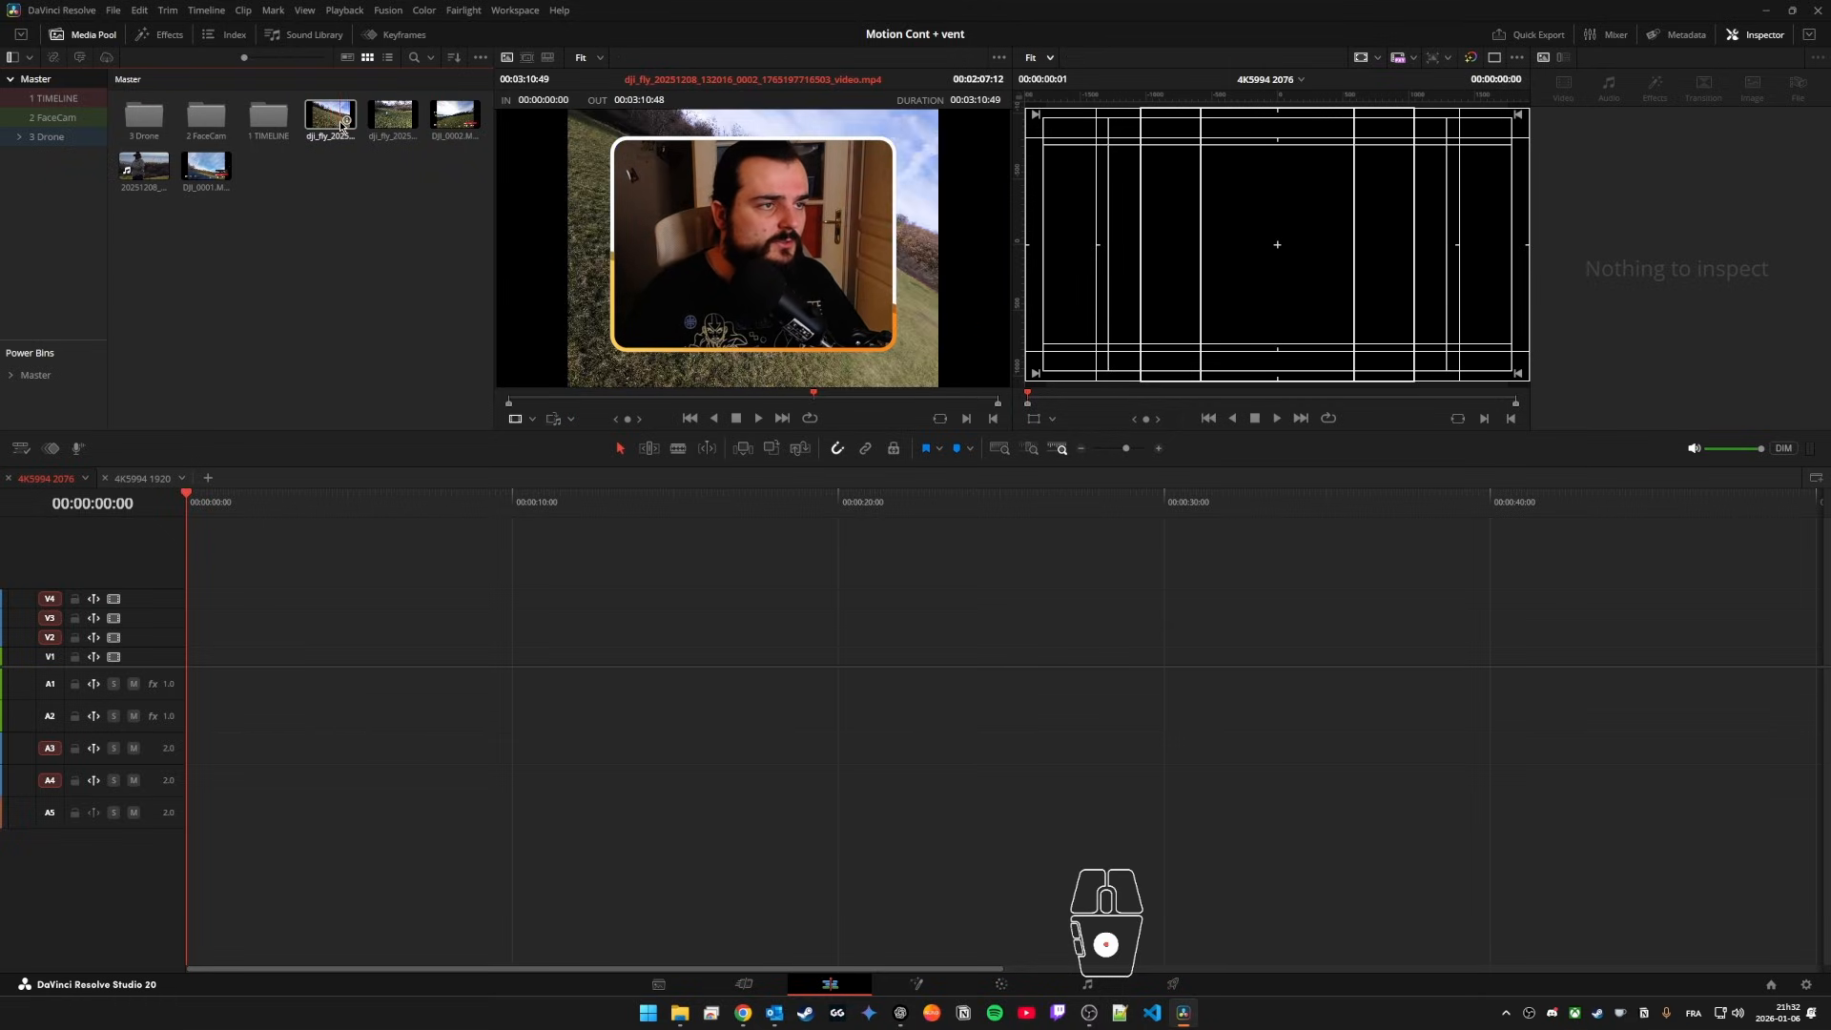
left_click(151, 171)
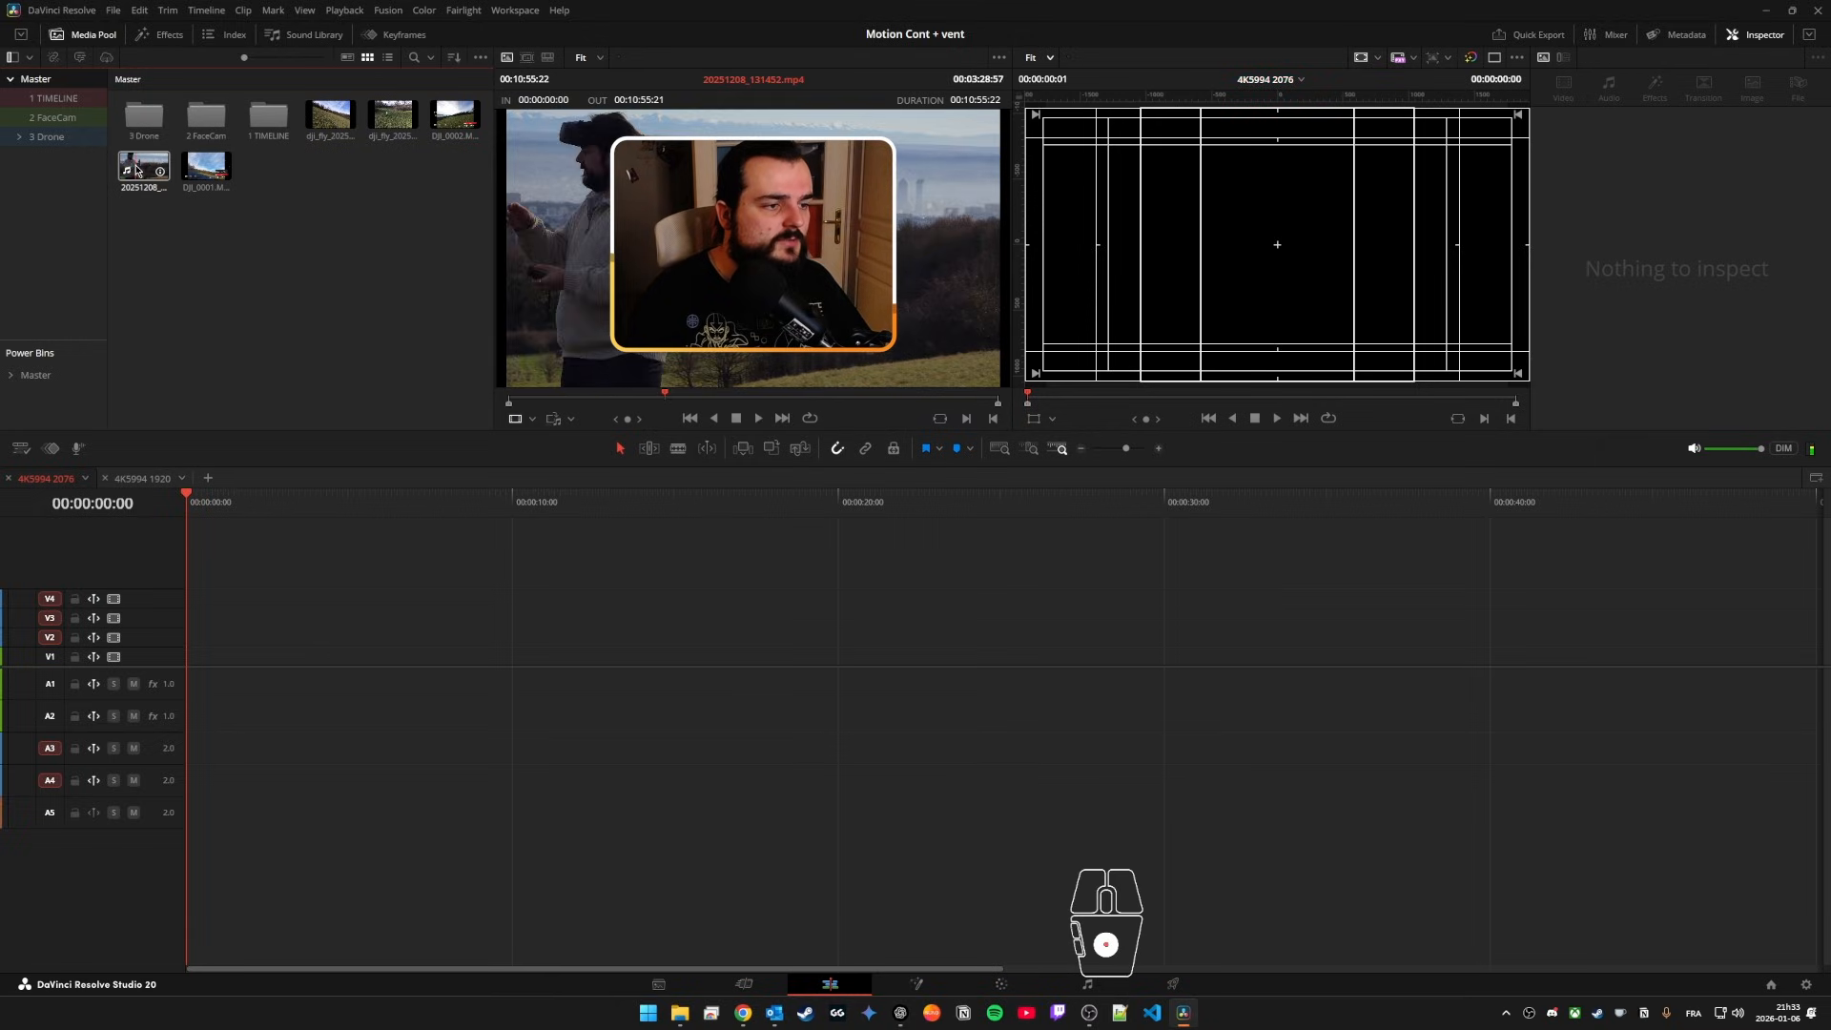
Step: Place 20251208_131452.mp4 at the start of the 4K5994 1920 timeline and duplicate its audio onto track A2
left_click(142, 480)
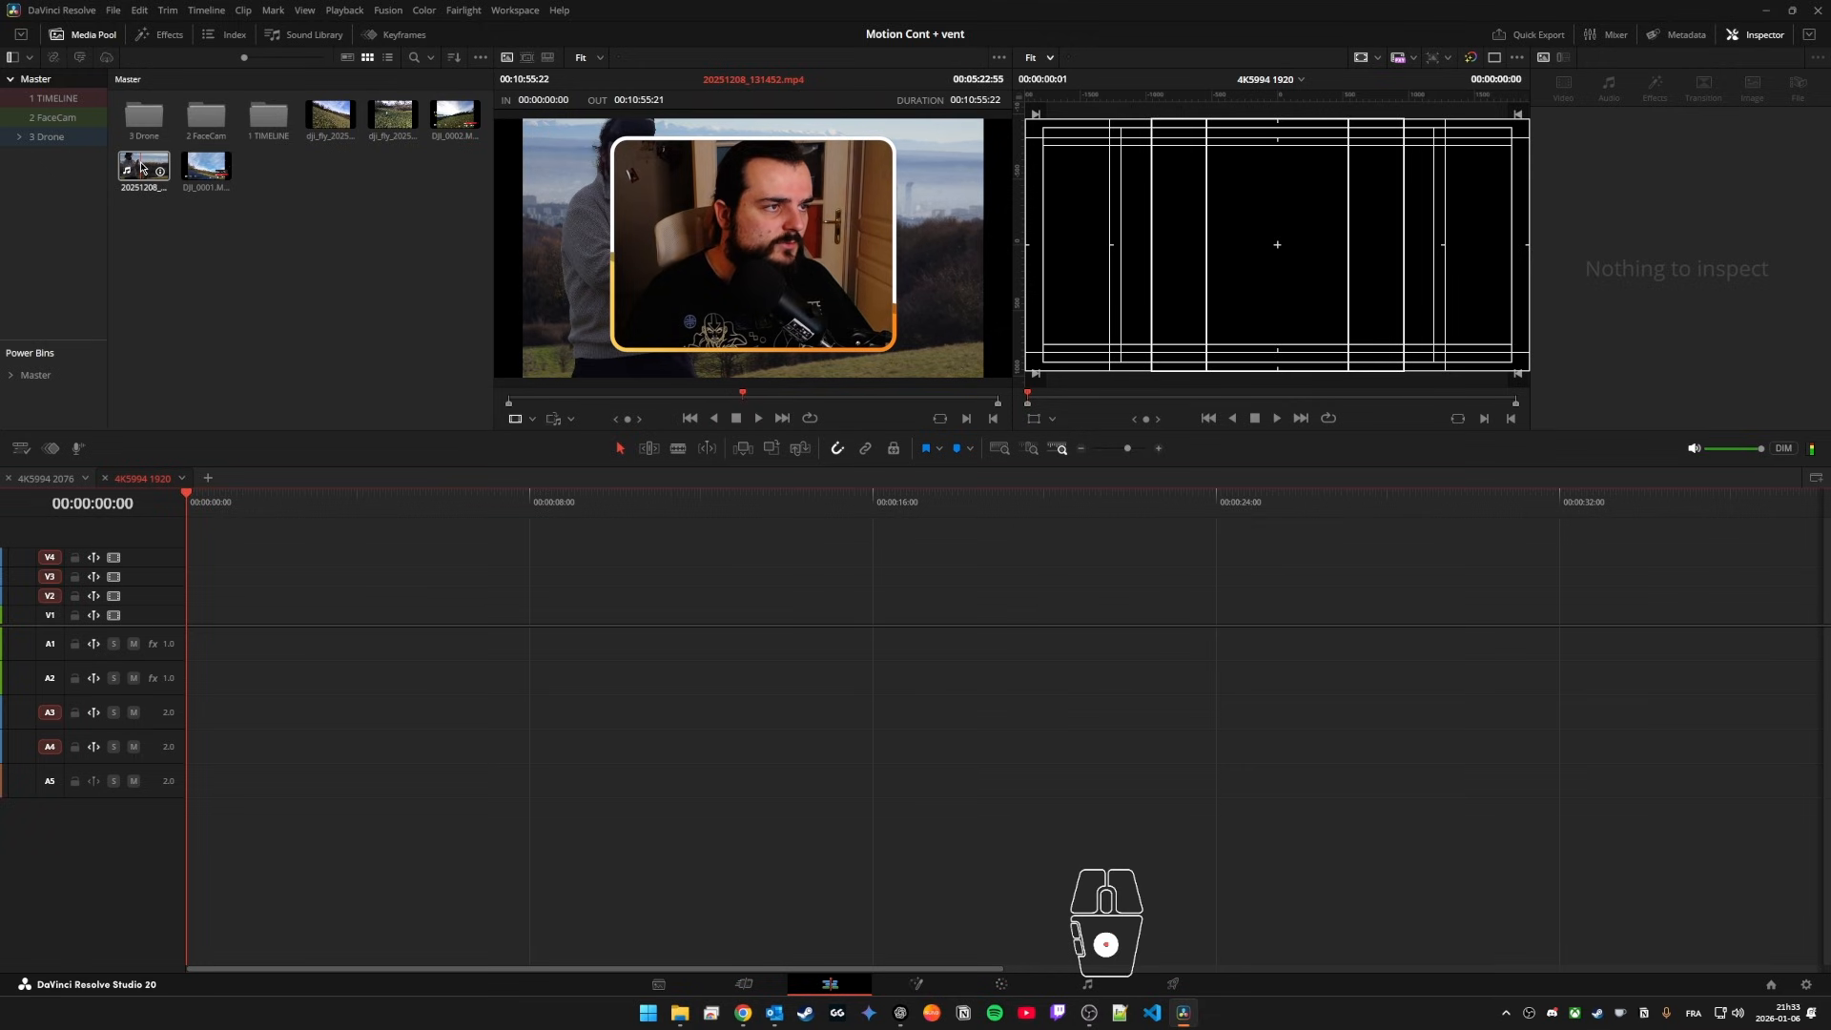
left_click_drag(142, 178, 172, 618)
key("alt+w")
right_click(265, 656)
left_click(227, 699)
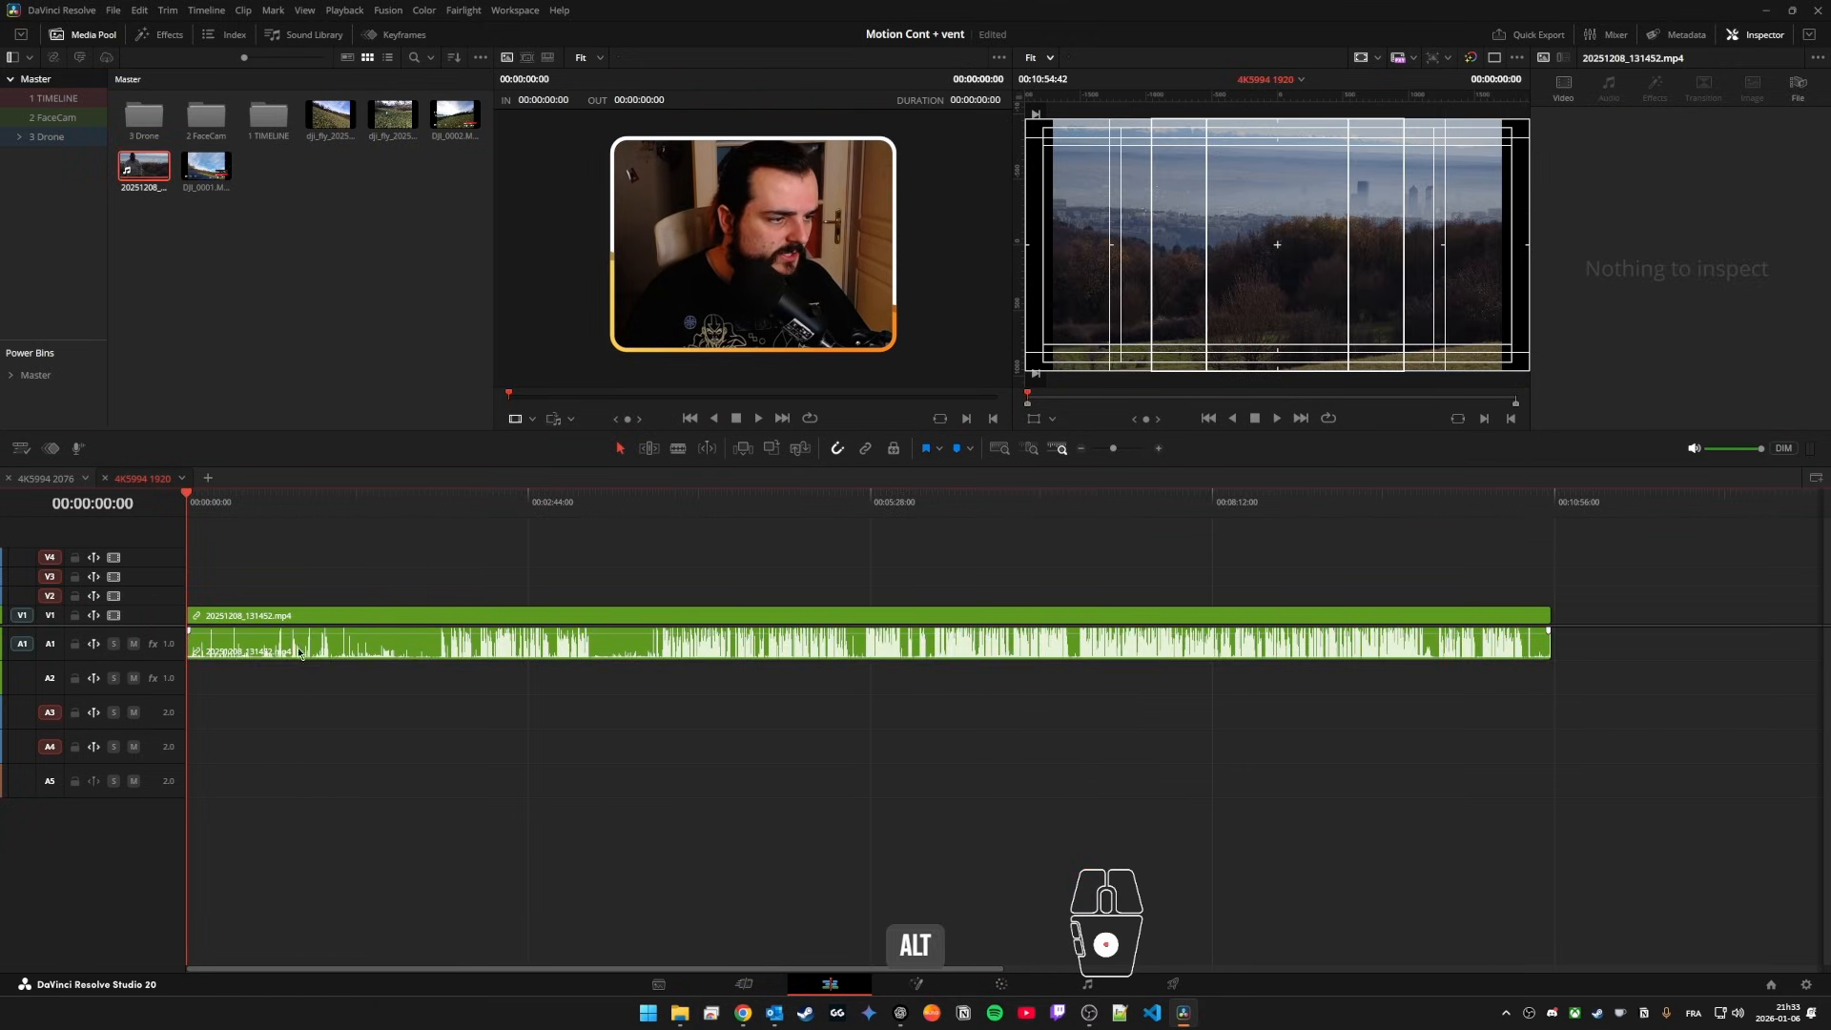
left_click(290, 654, "alt")
left_click_drag(368, 644, 386, 692)
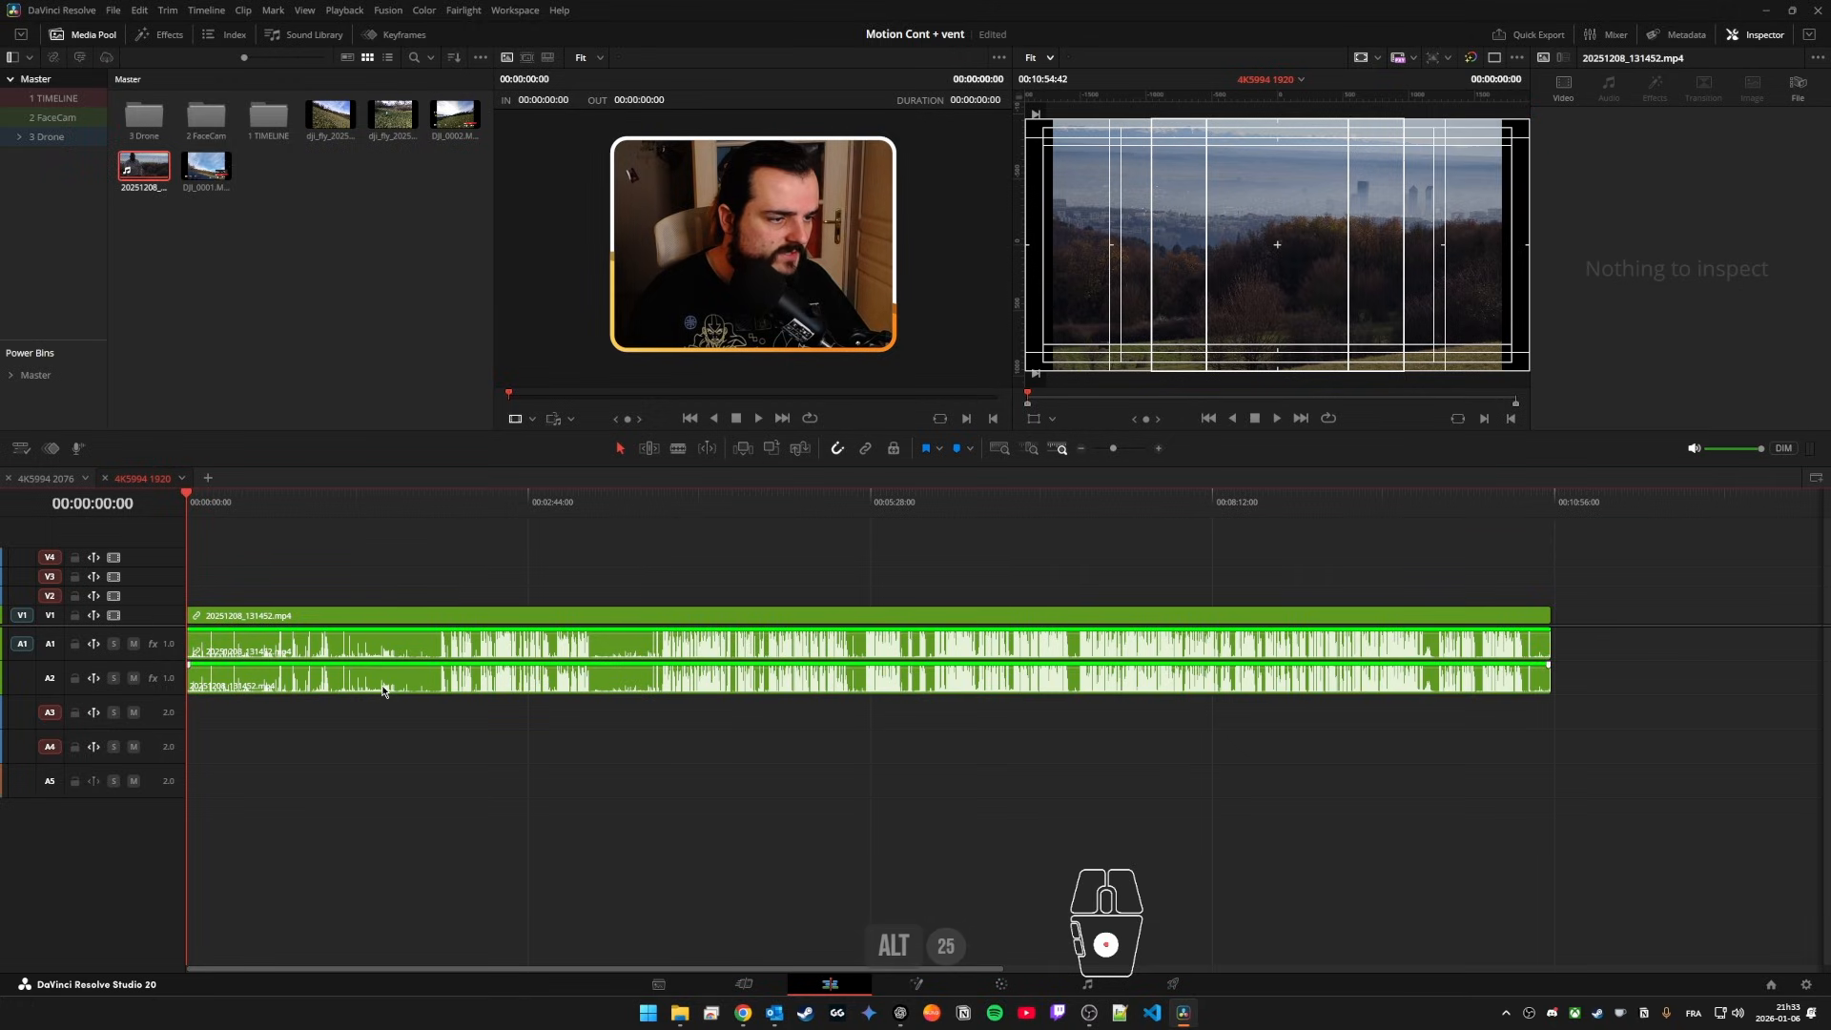
Step: Set the clip attributes of the audio on A1 to Mono, using Embedded Channel 1 as its source
right_click(389, 645)
left_click(442, 941)
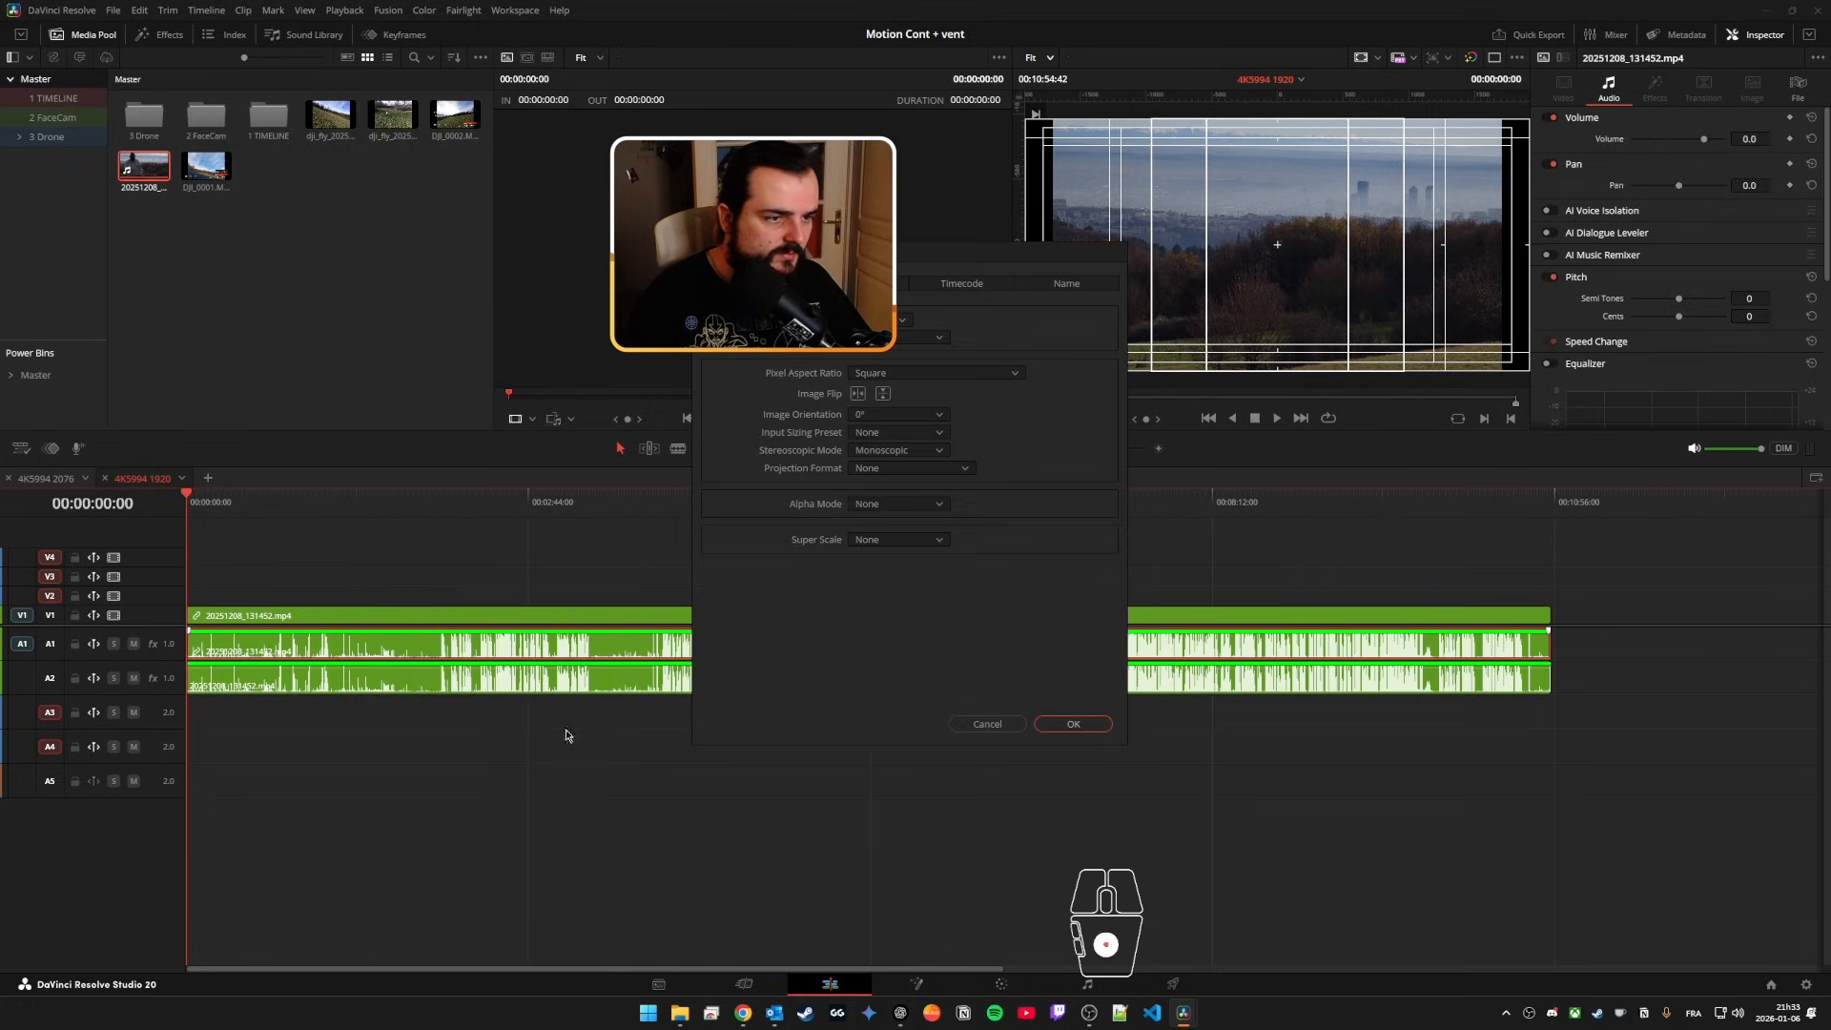
left_click(856, 284)
left_click(753, 369)
left_click(739, 389)
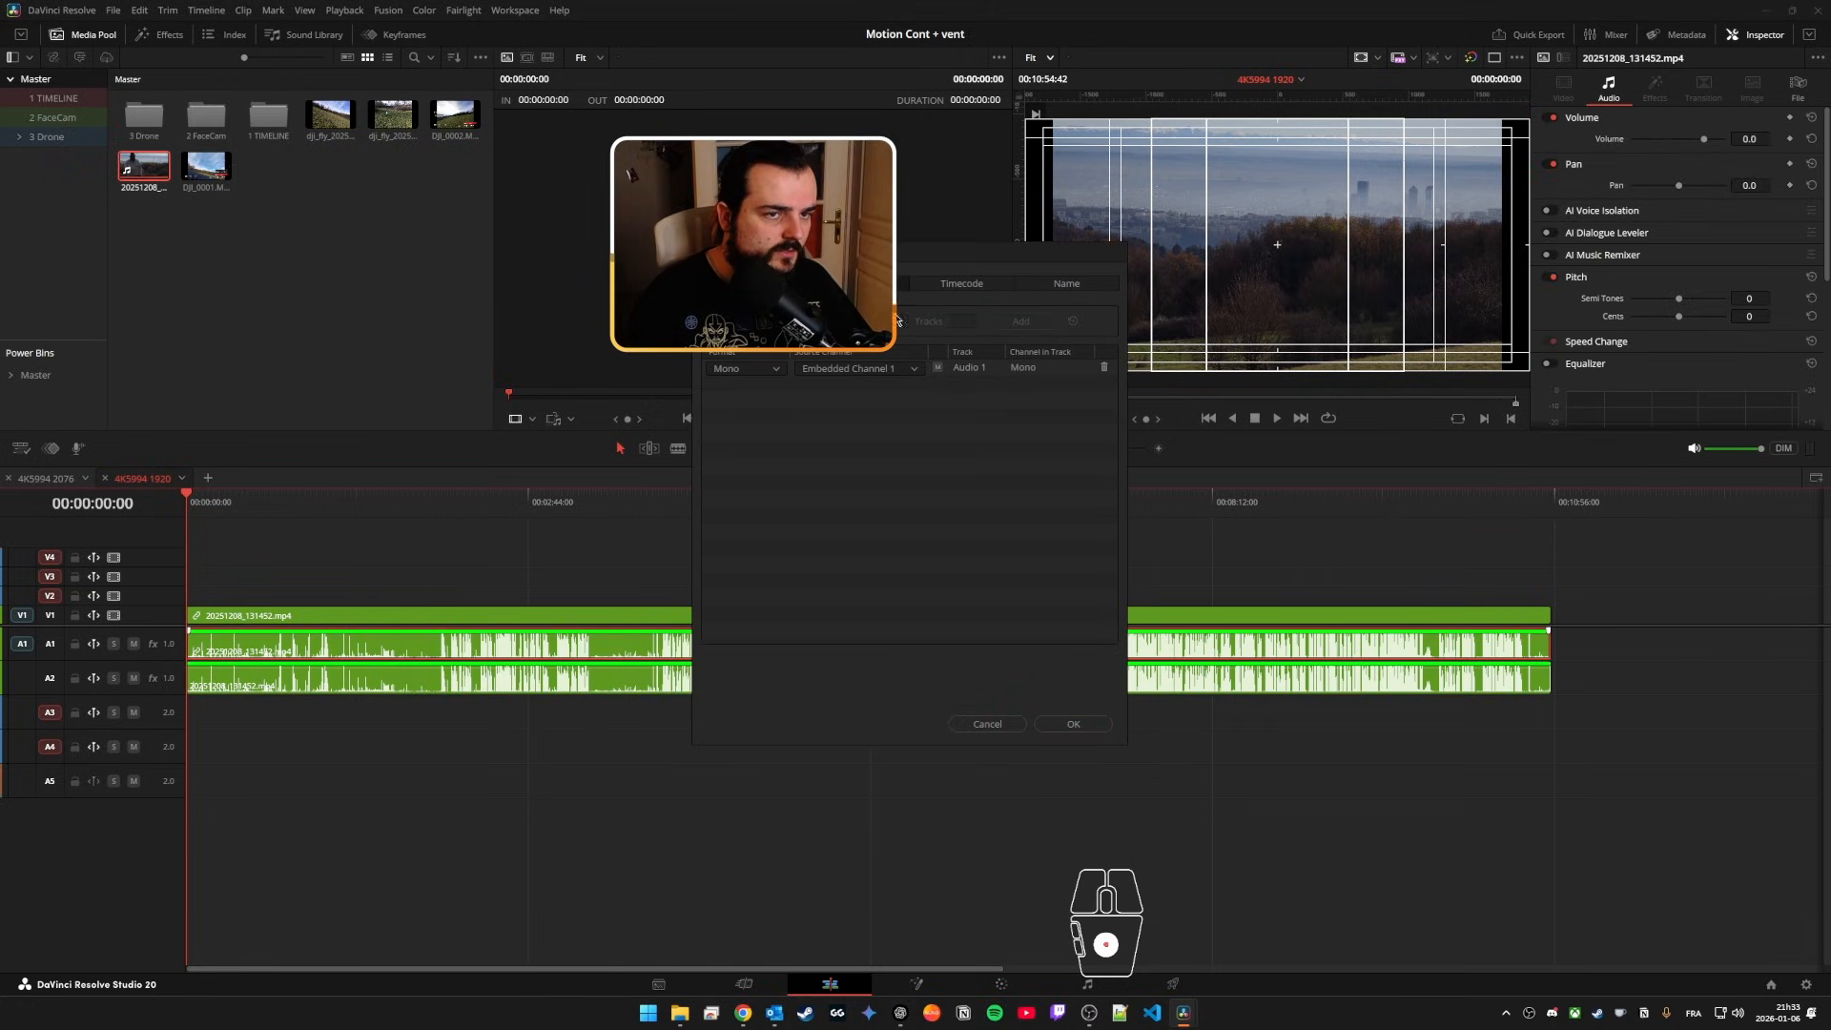
left_click_drag(916, 264, 980, 387)
left_click(1147, 857)
Step: Set the clip attributes of the duplicated audio on A2 to Mono with Embedded Channel 2 as its source
left_click(670, 679)
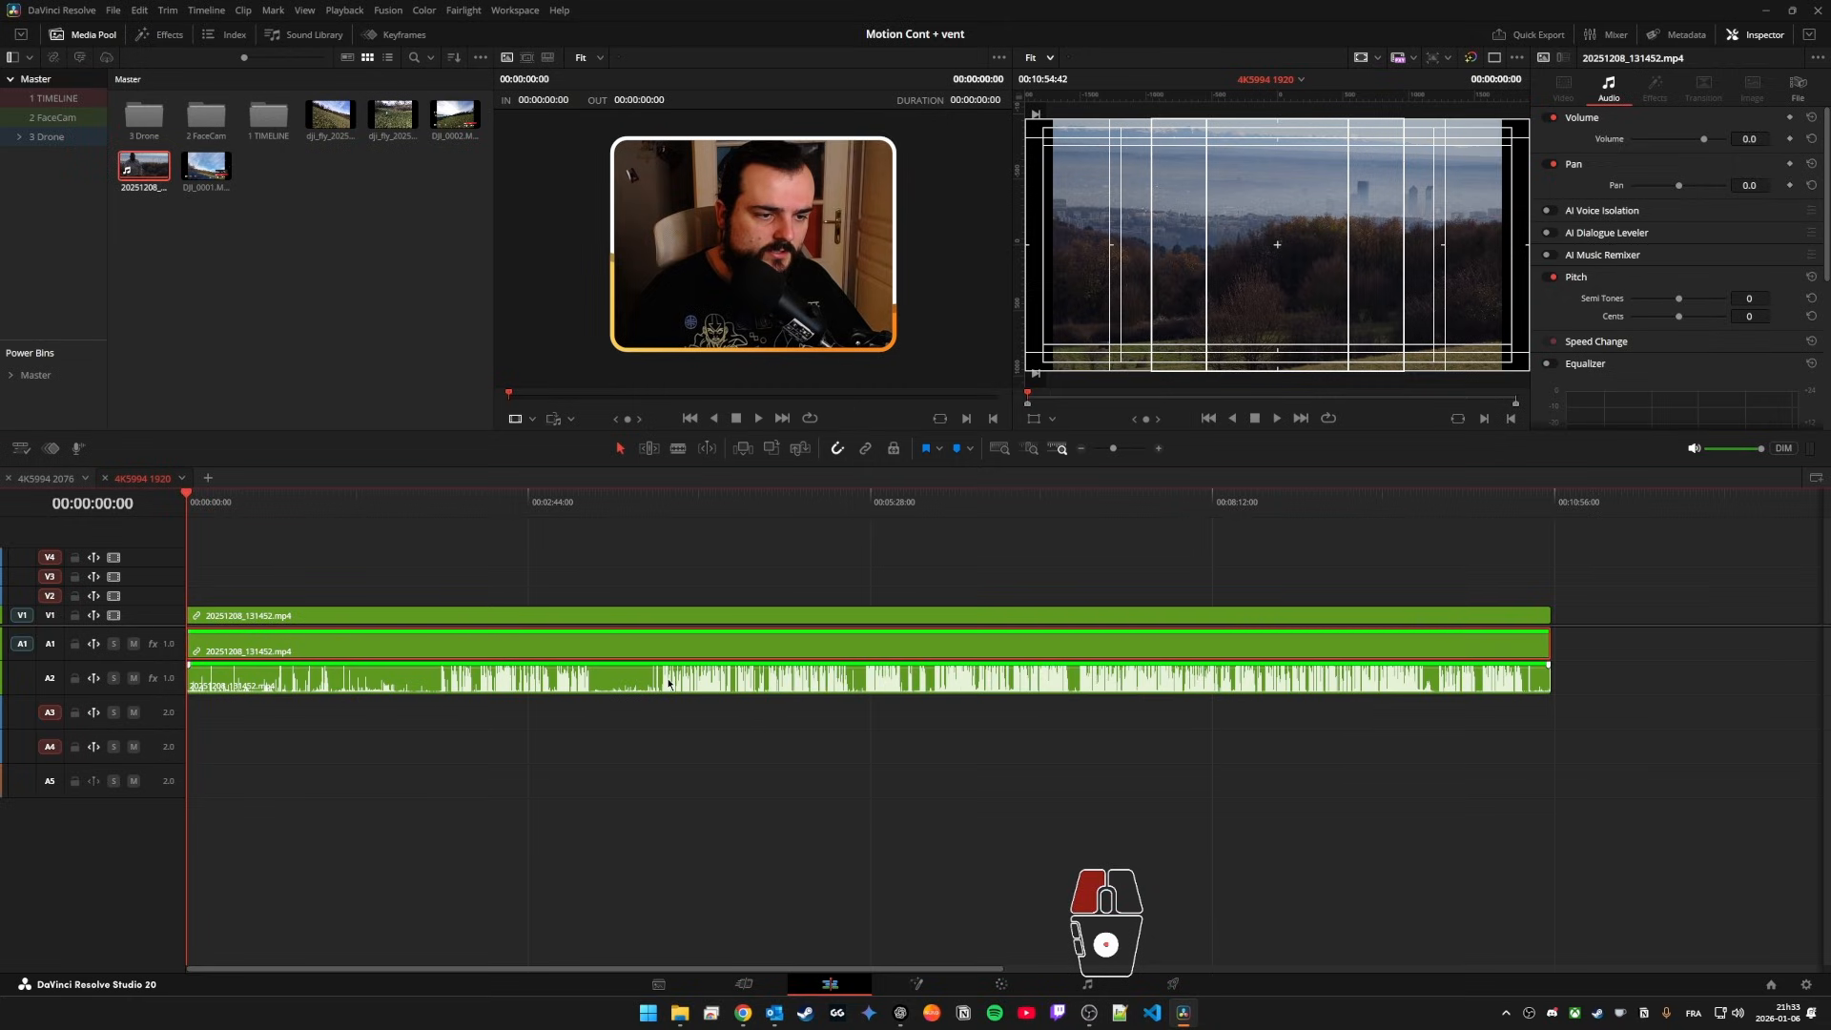
right_click(668, 678)
left_click(729, 612)
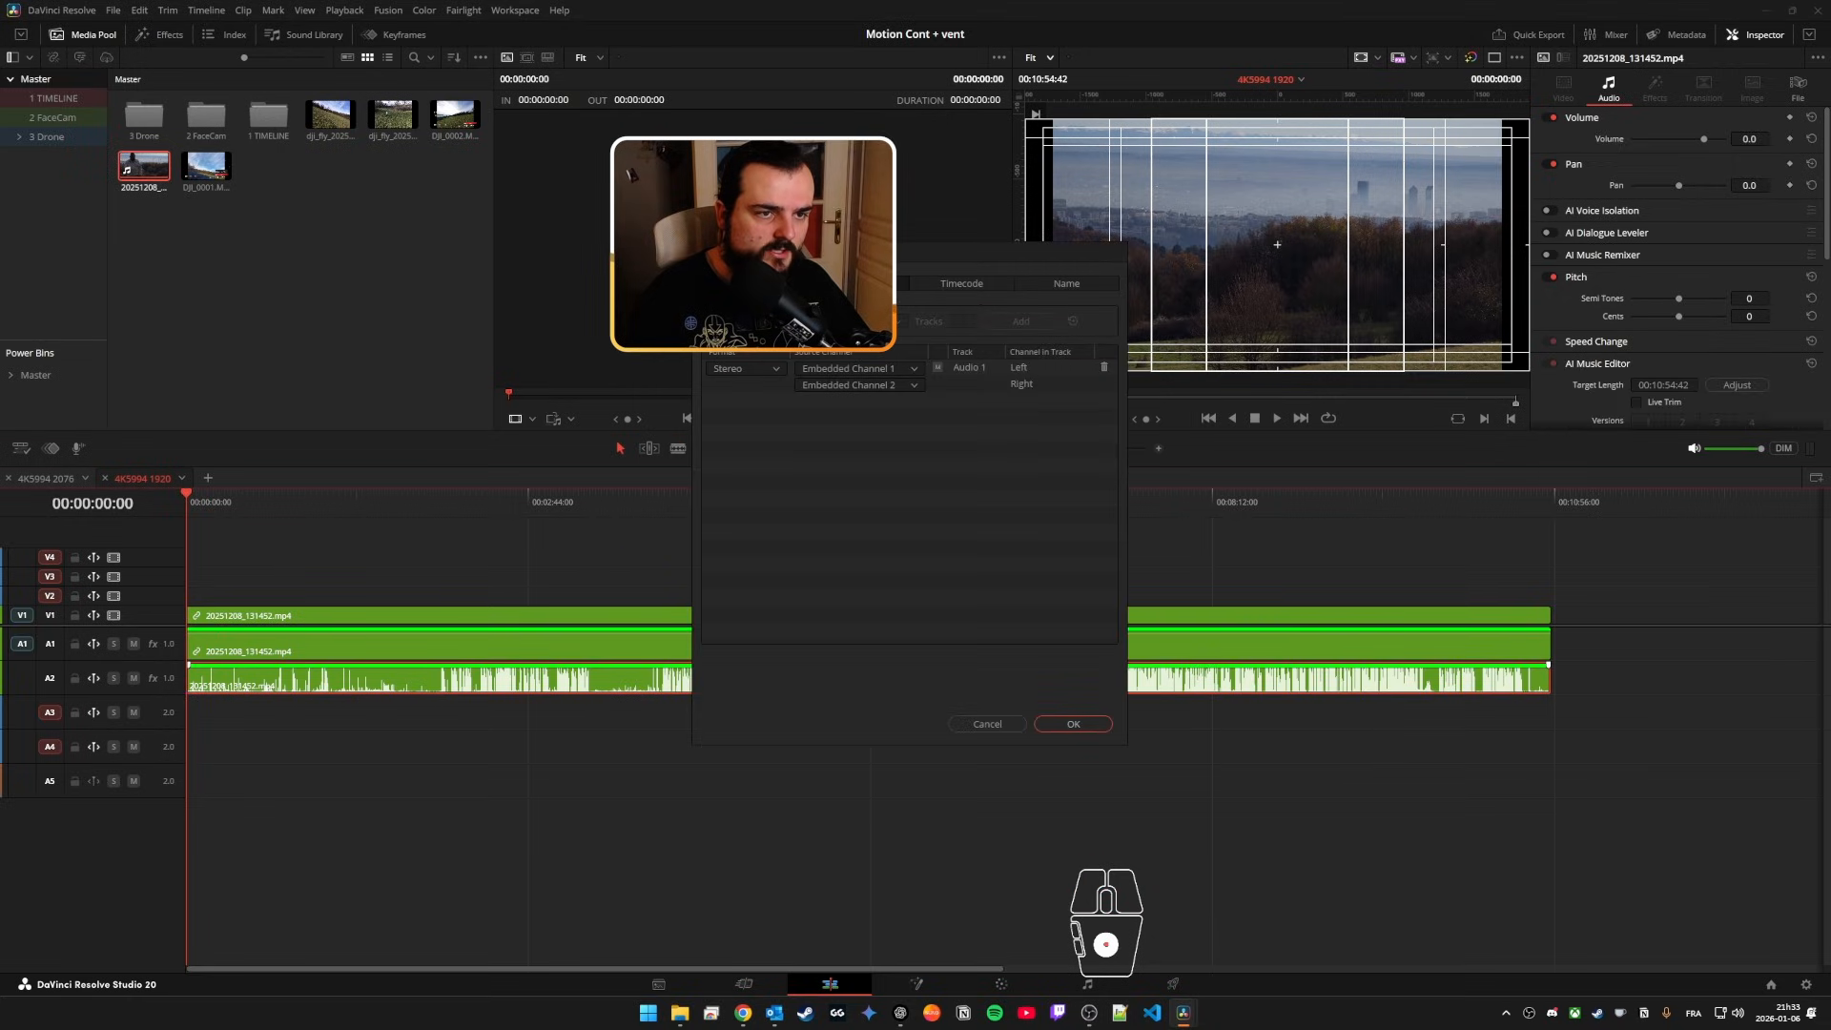
left_click(747, 370)
left_click(738, 389)
left_click(862, 371)
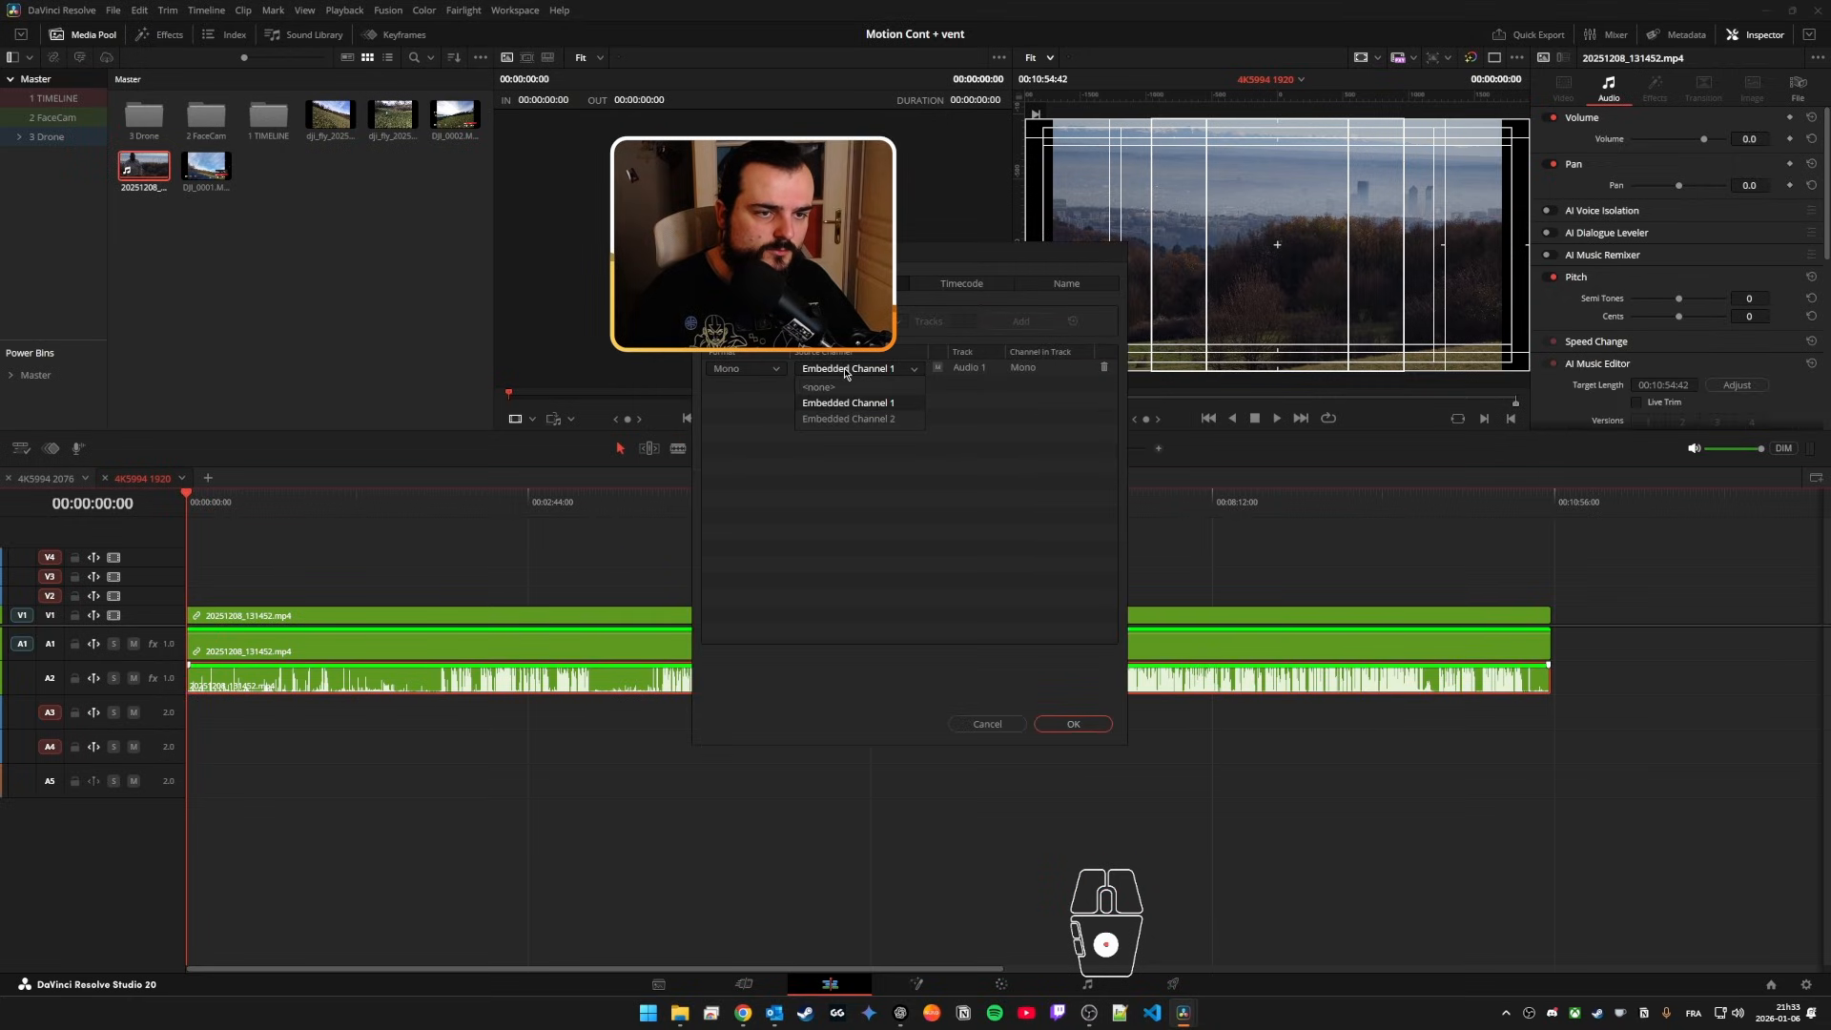
left_click(882, 419)
left_click(1073, 724)
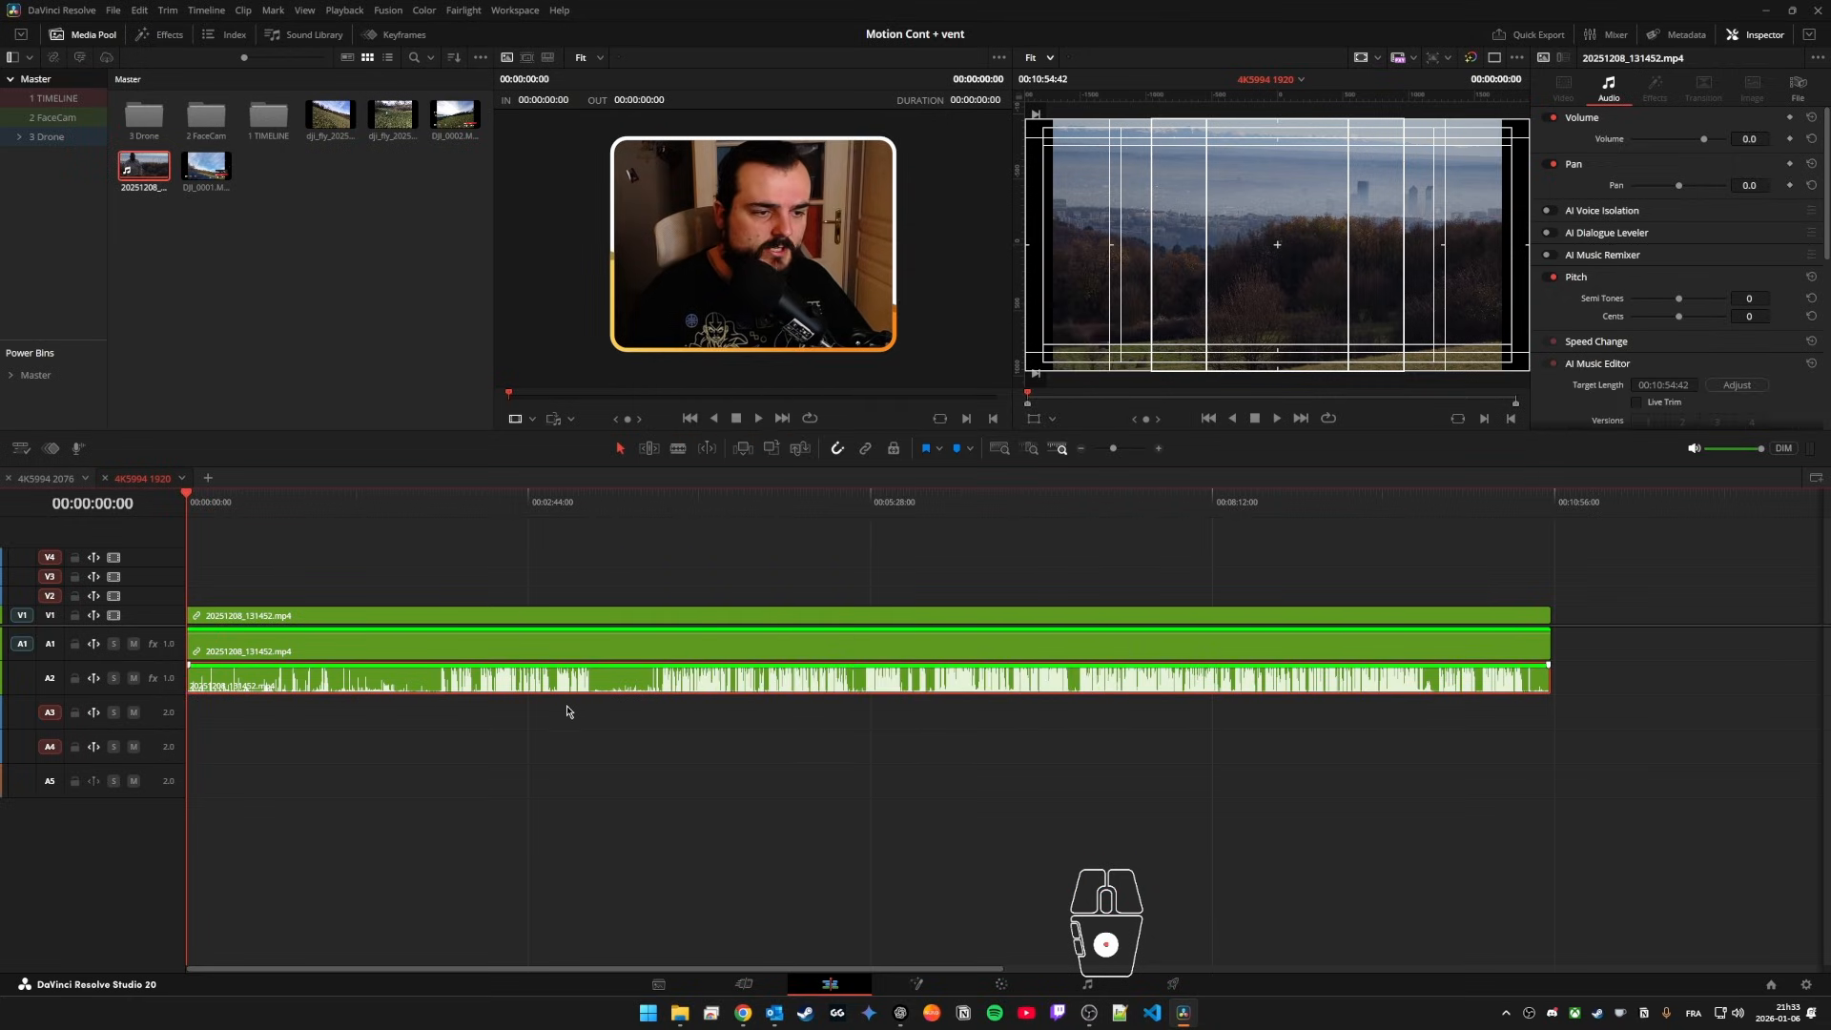
Step: Replace the A1 audio with the Channel 2 audio from A2 and link it to 20251208_131452.mp4 on V1
left_click(624, 683)
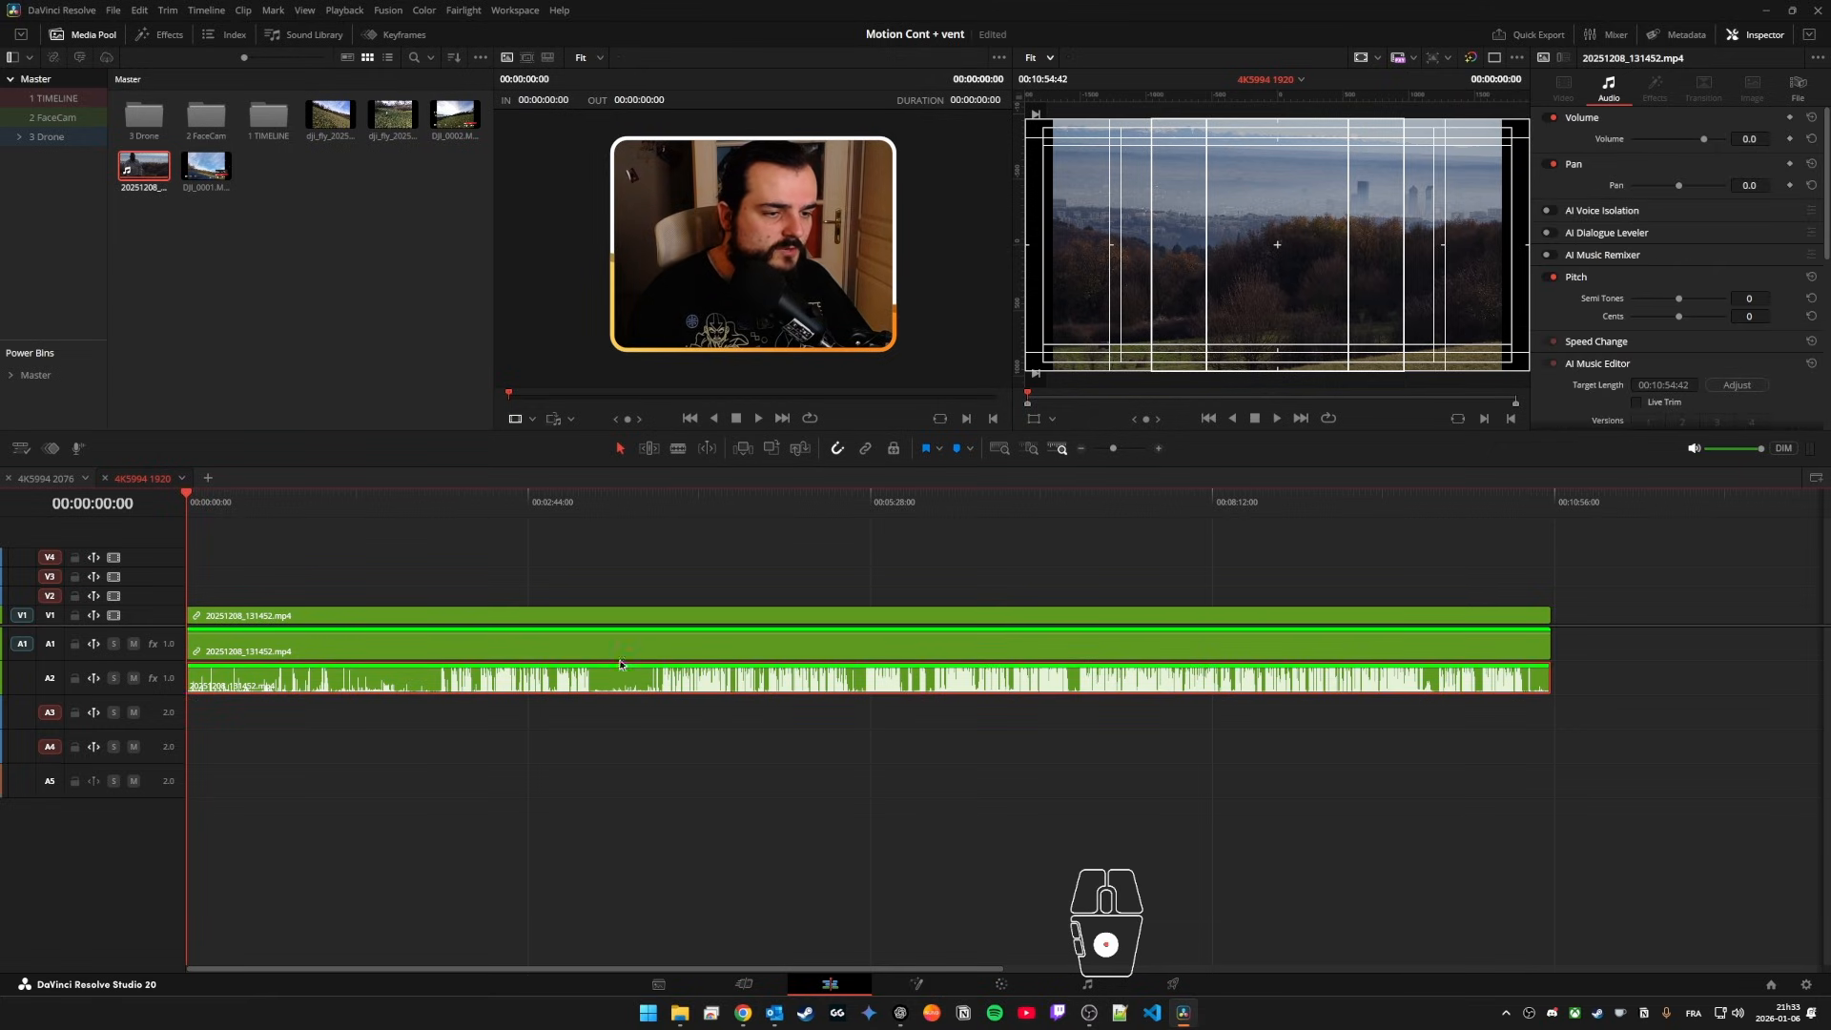
left_click_drag(624, 687, 633, 656)
left_click_drag(720, 560, 607, 677)
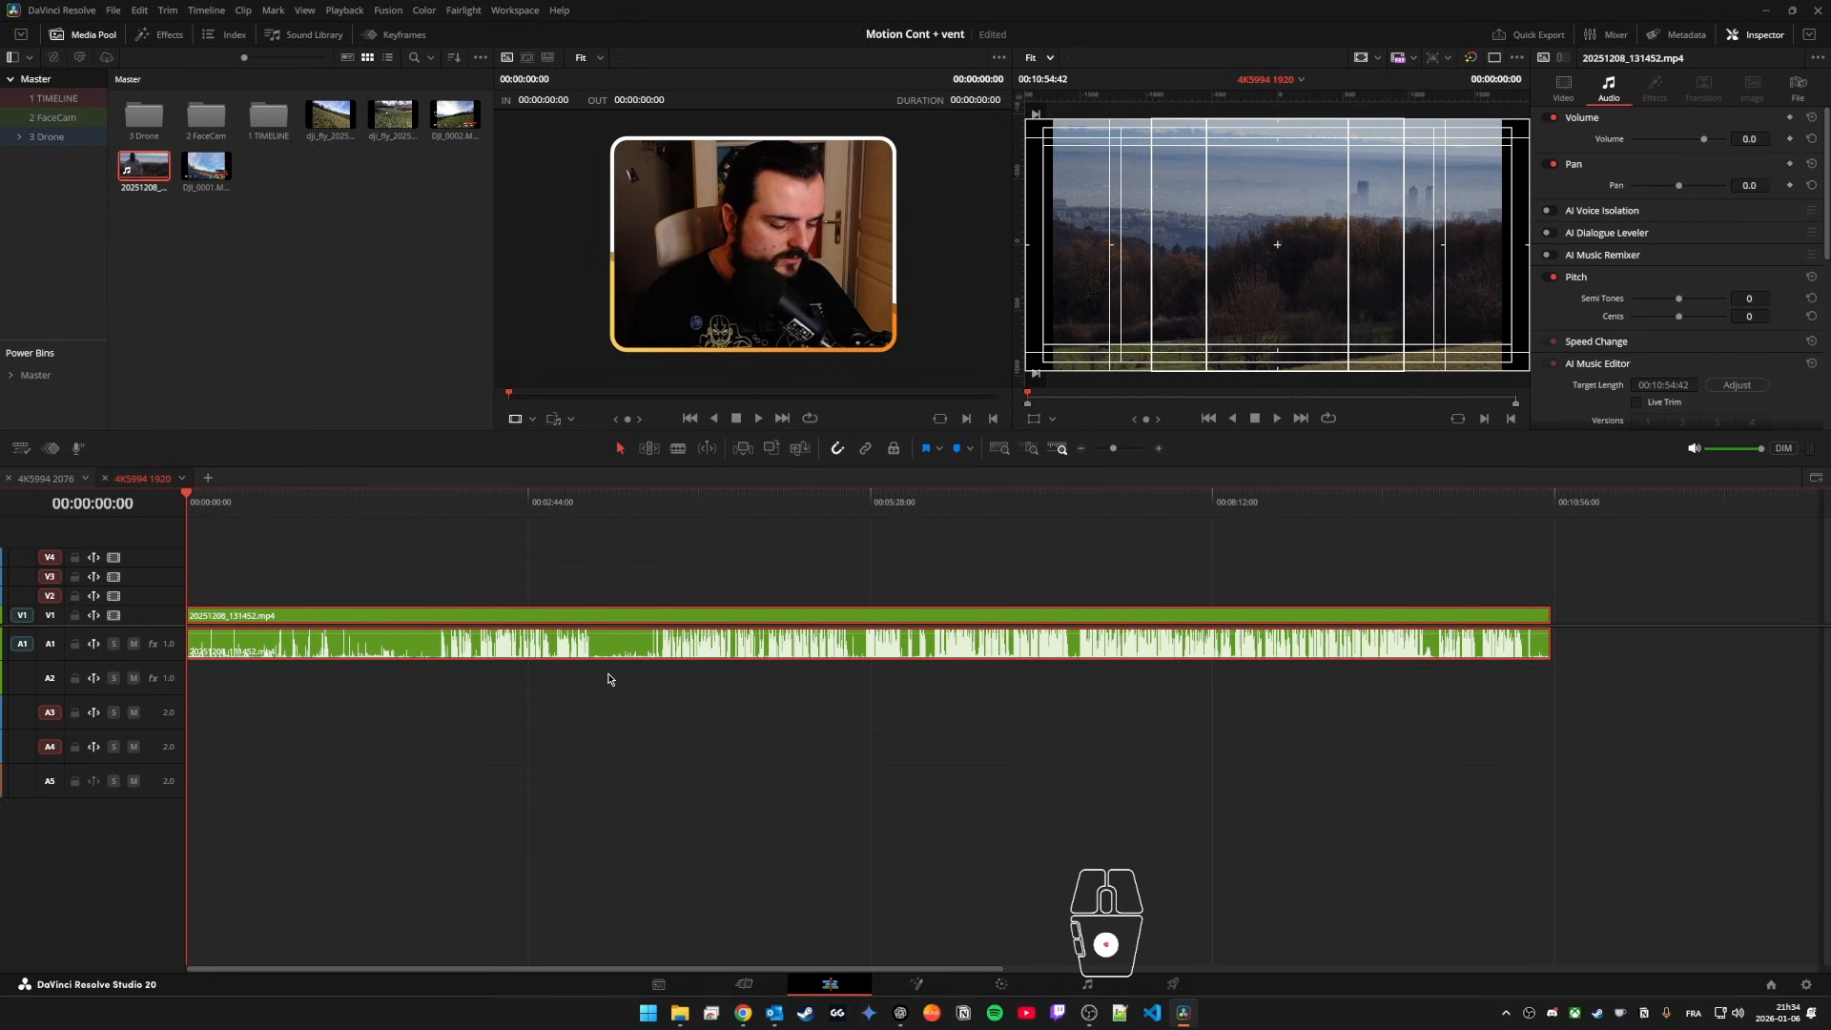
key("ctrl+shift+l")
key("ctrl+shift+l")
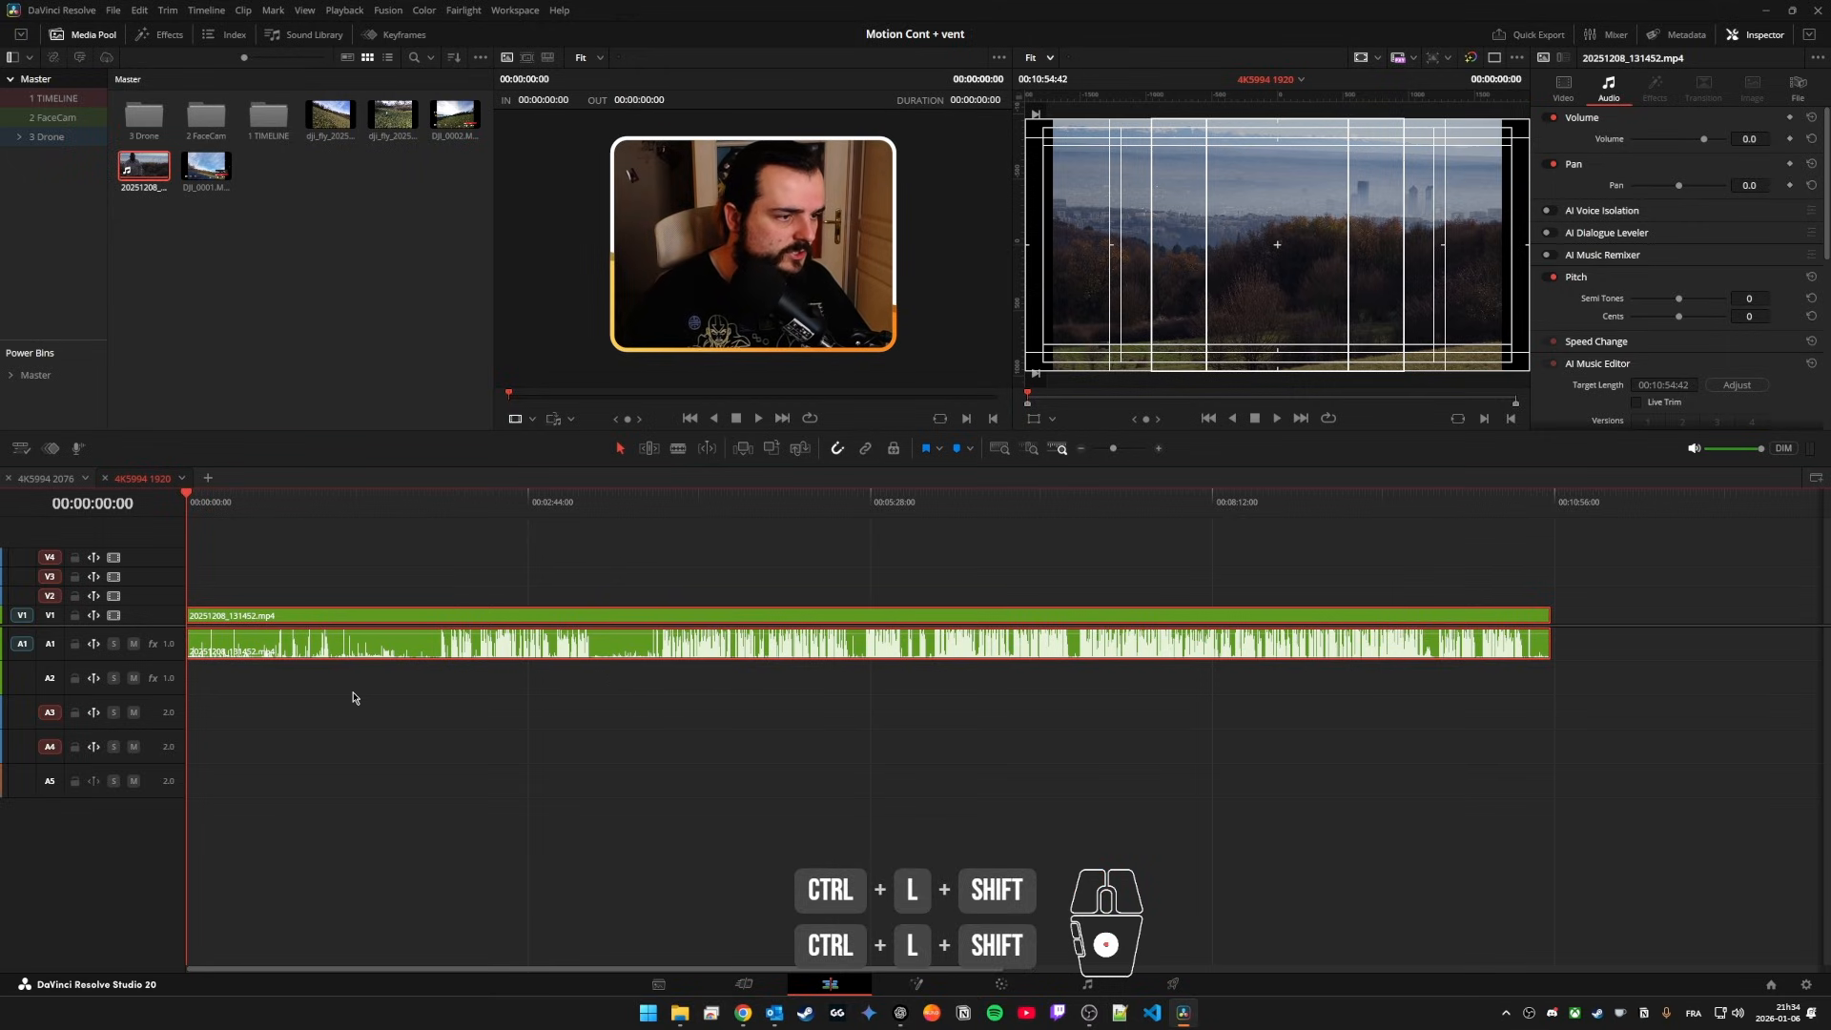
left_click(346, 538)
scroll(329, 558, "up", 3)
scroll(306, 578, "left", 2)
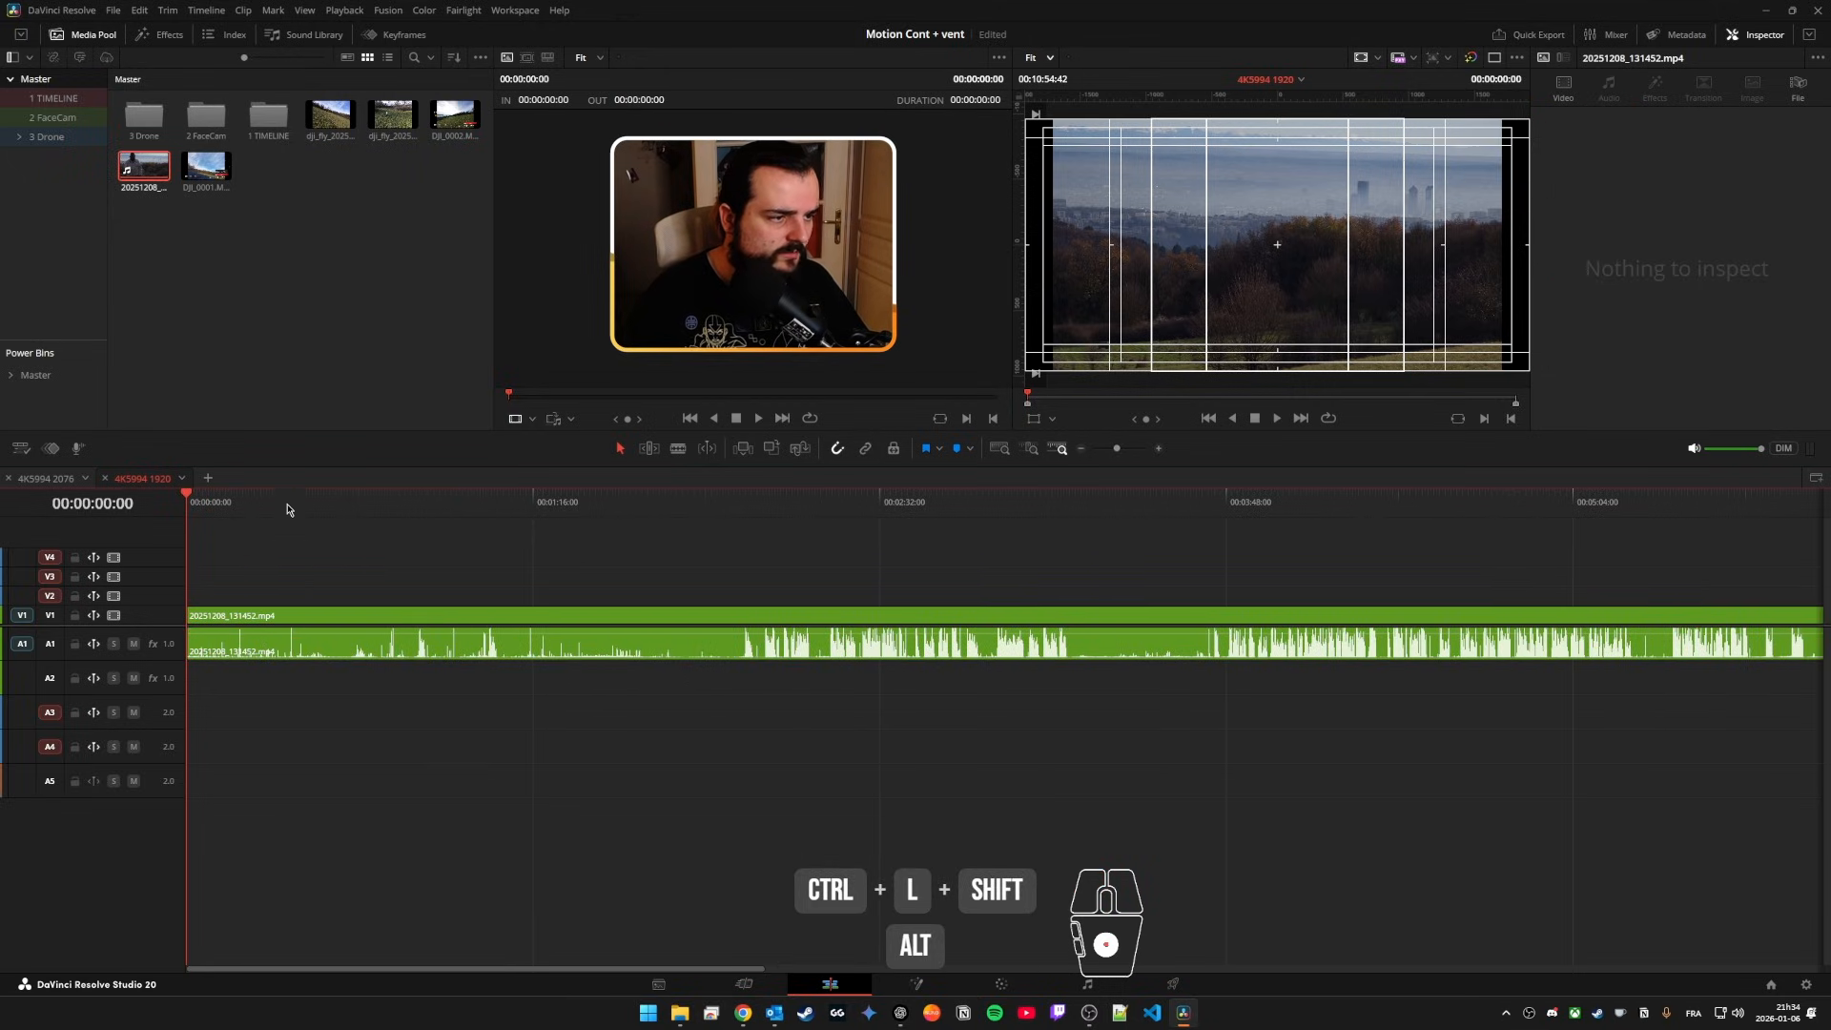
left_click(299, 506)
left_click_drag(305, 541, 397, 748)
key("ctrl+alt+l")
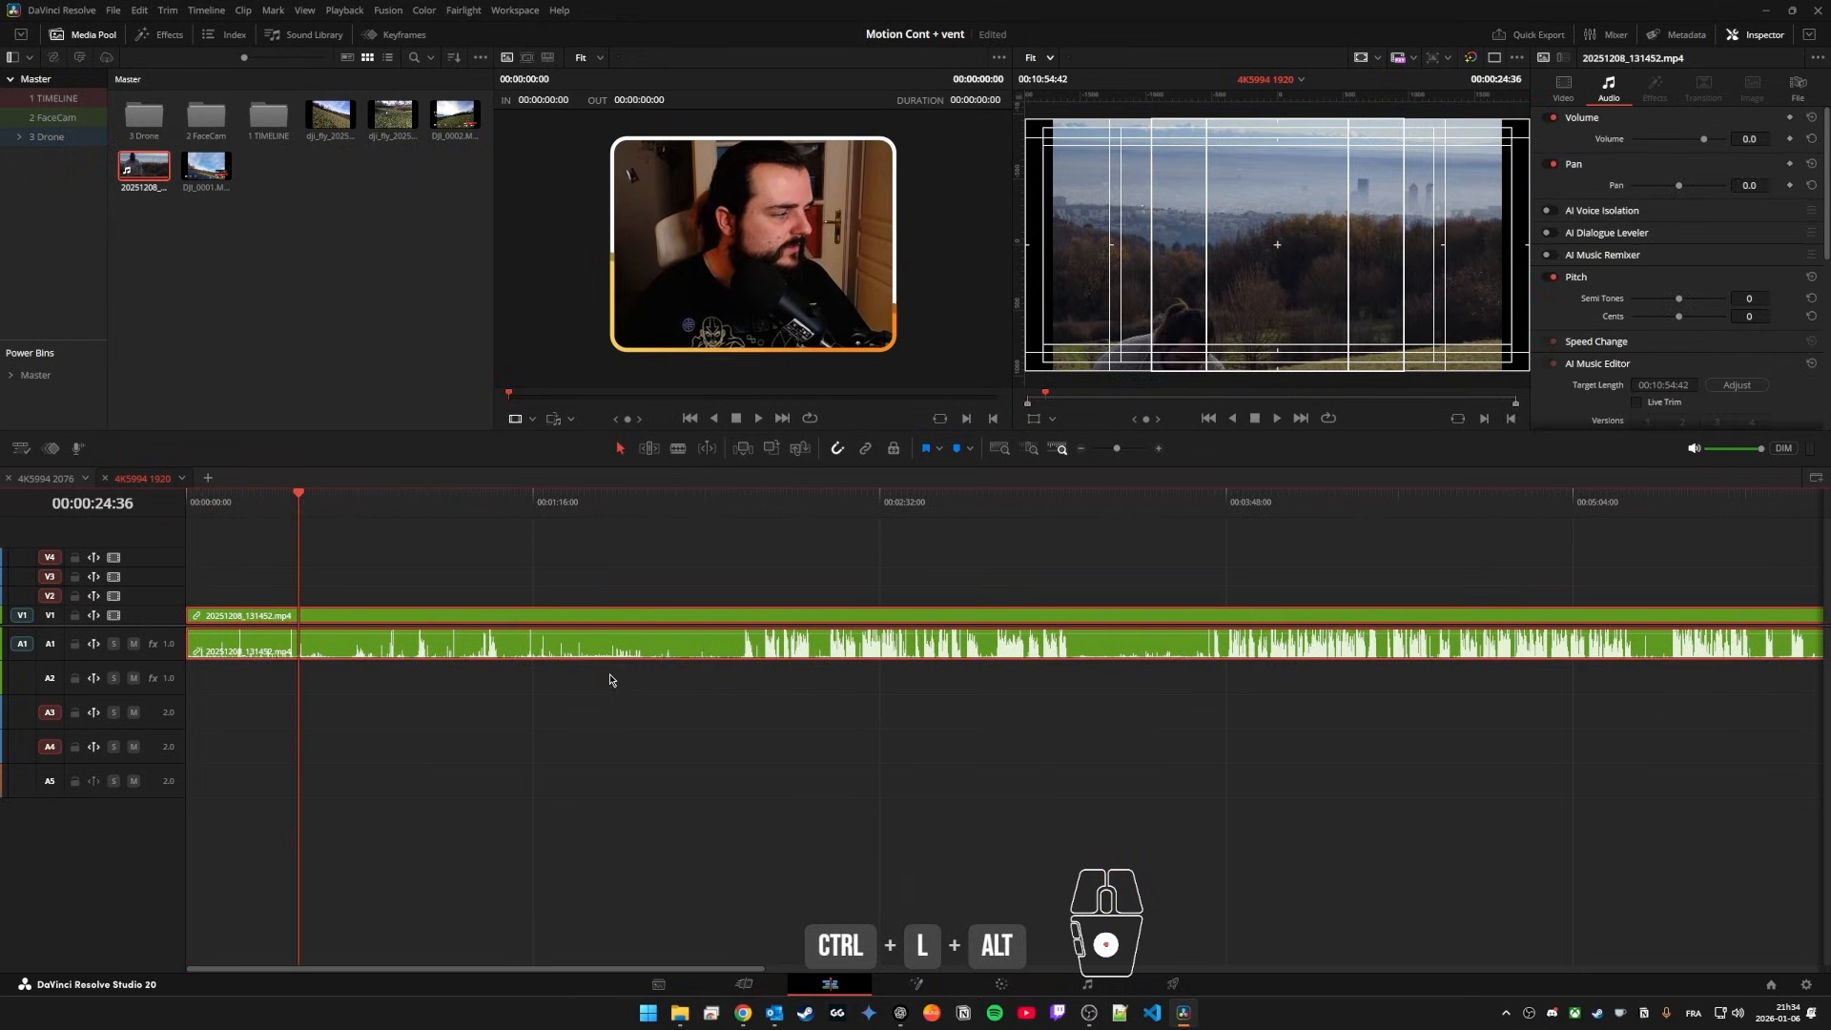
Step: Place the dji_fly 132016_0002 and 132332_0003 recordings on V2, and DJI_0001.MOV on V3 directly above the first one
scroll(611, 680, "down", 4)
left_click(331, 555)
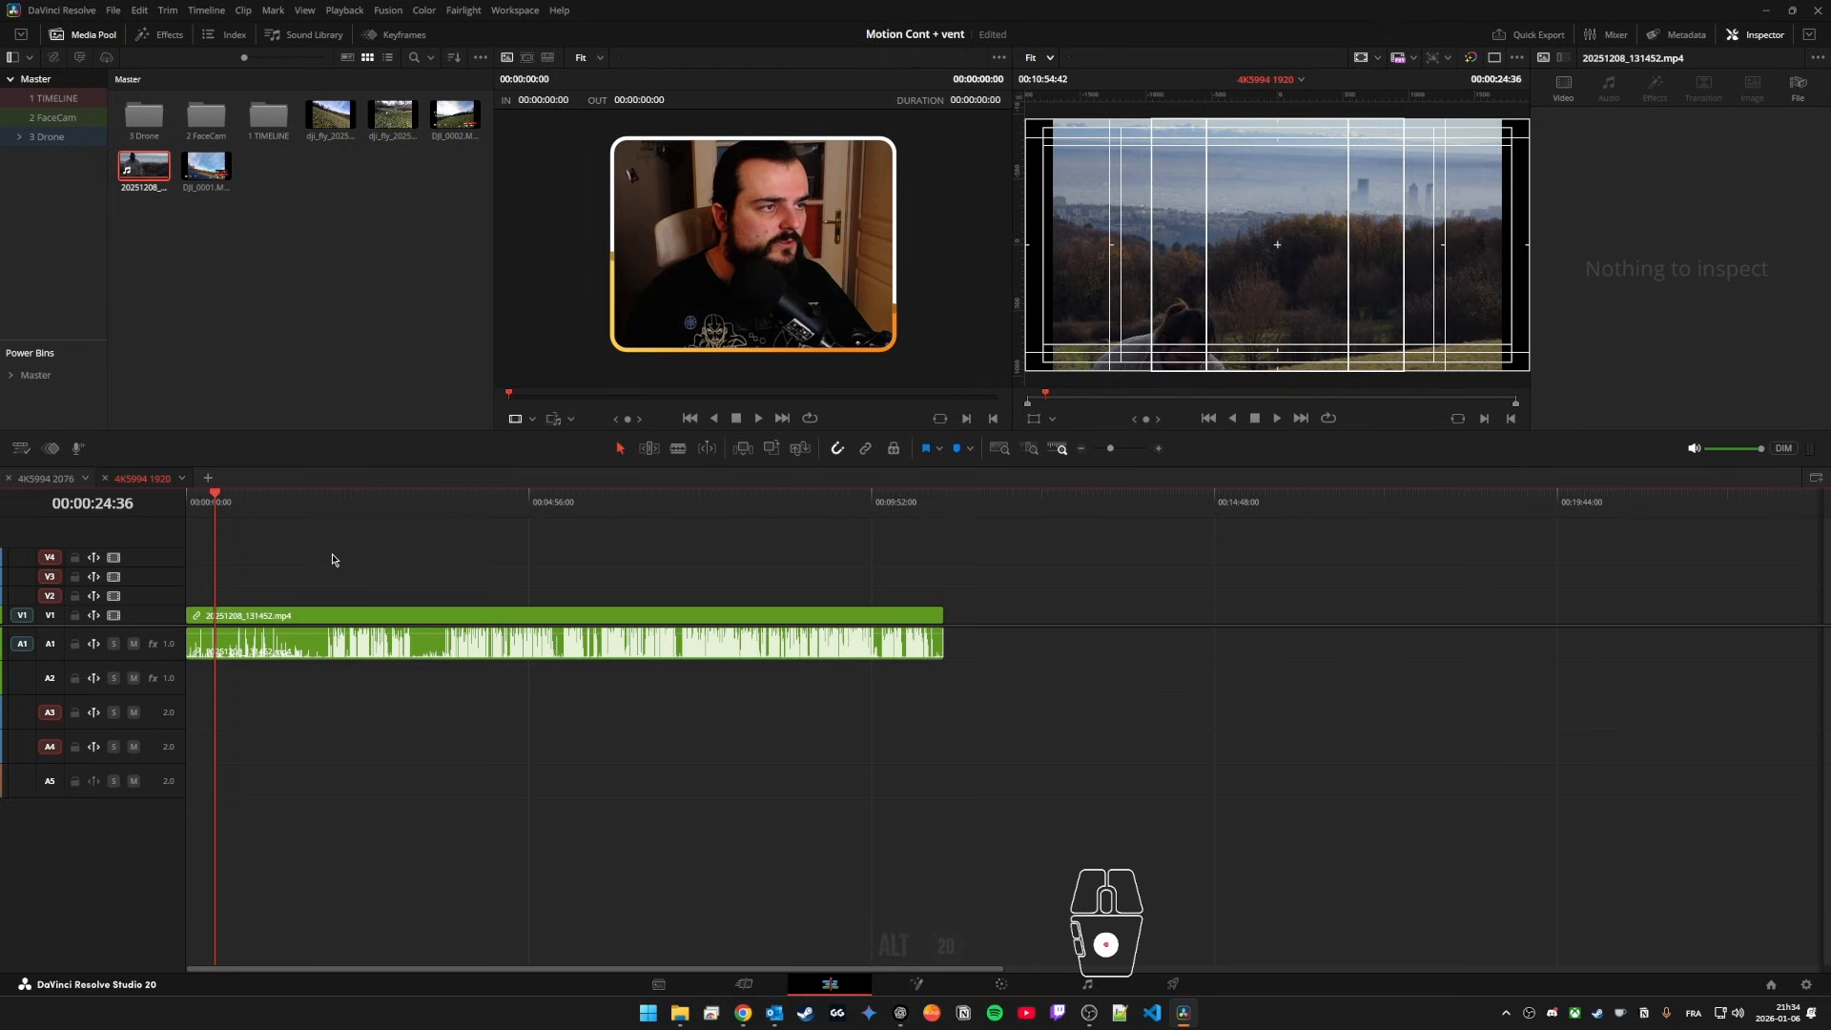
left_click_drag(331, 116, 316, 597)
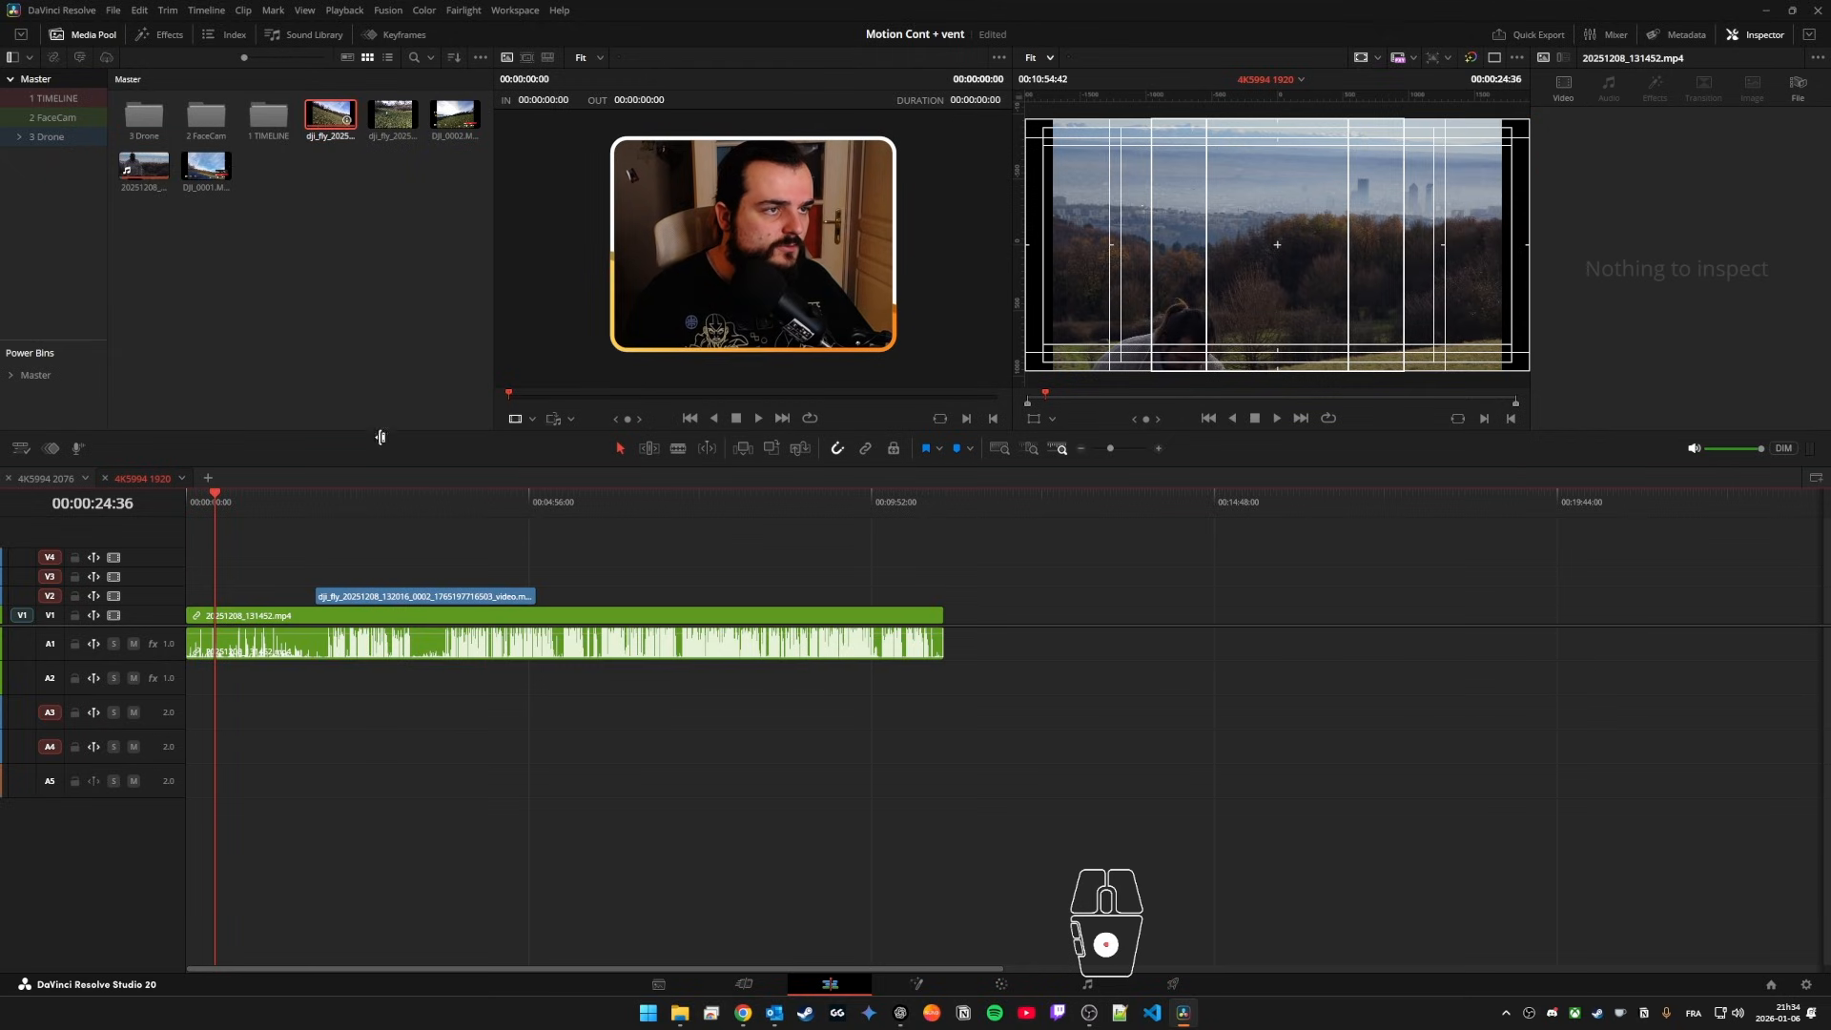
left_click(393, 126)
left_click_drag(393, 127, 637, 596)
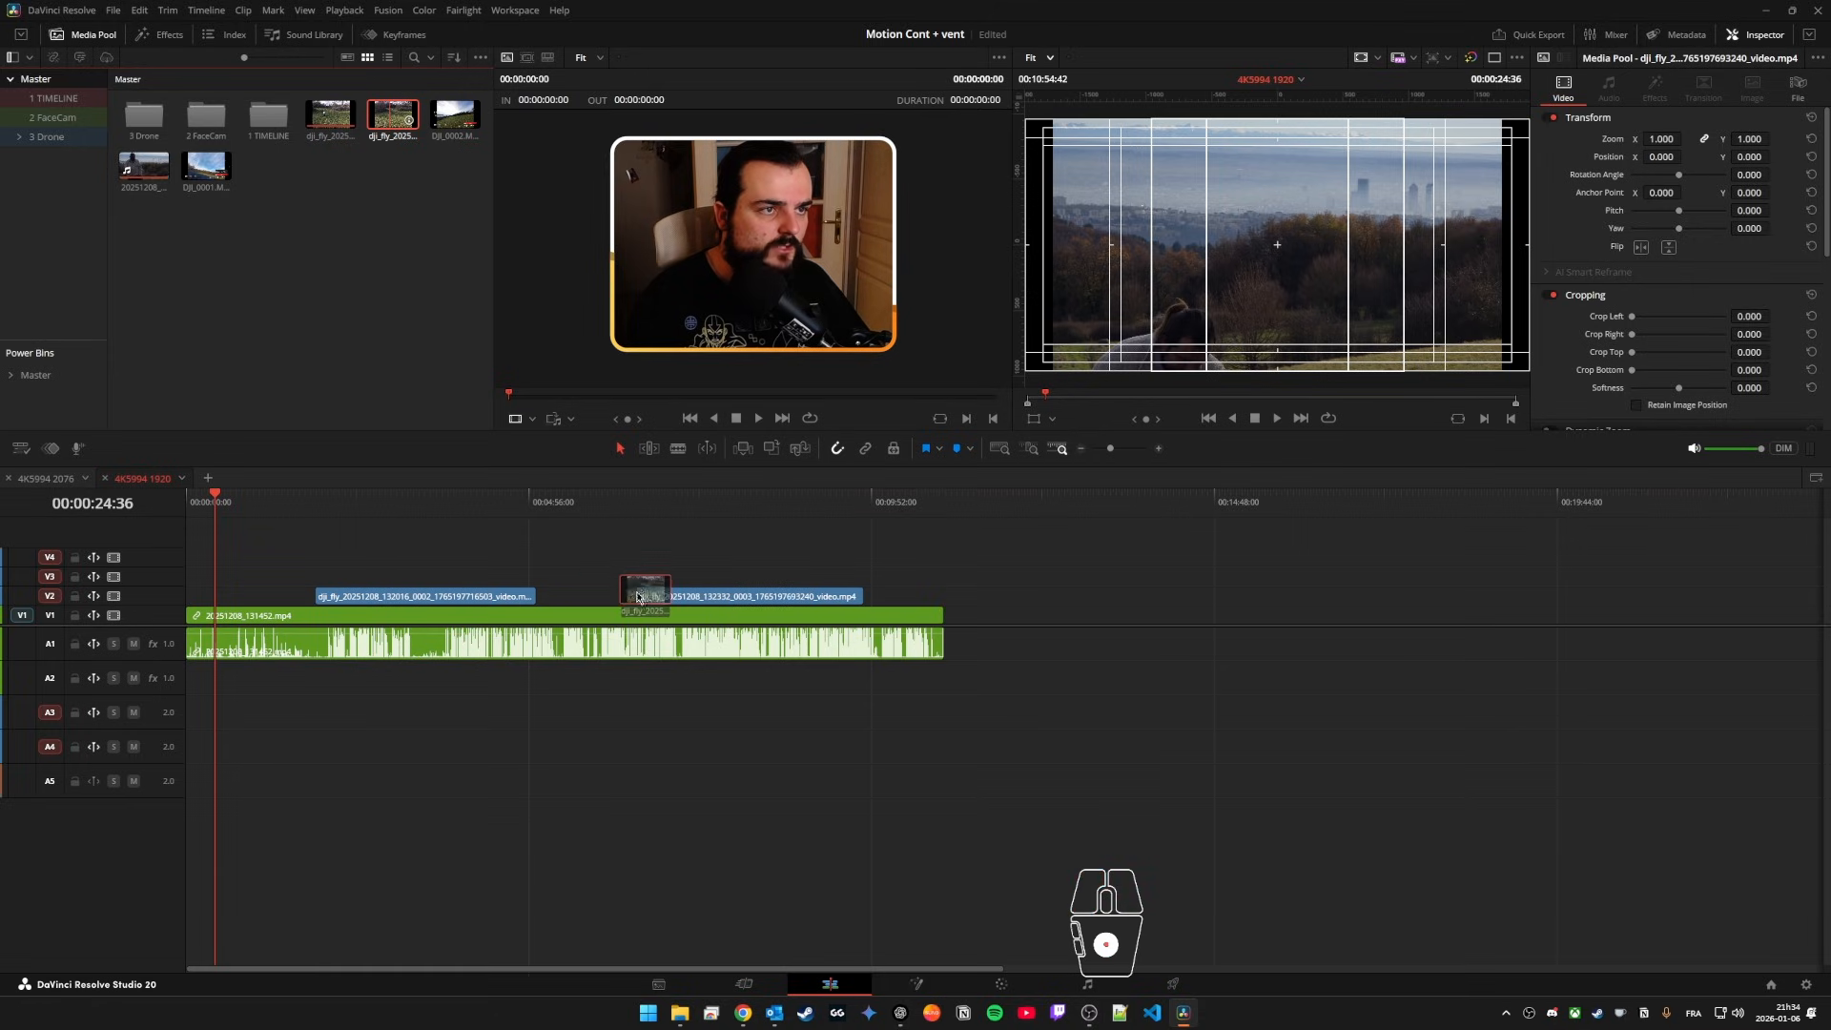
left_click_drag(206, 166, 320, 577)
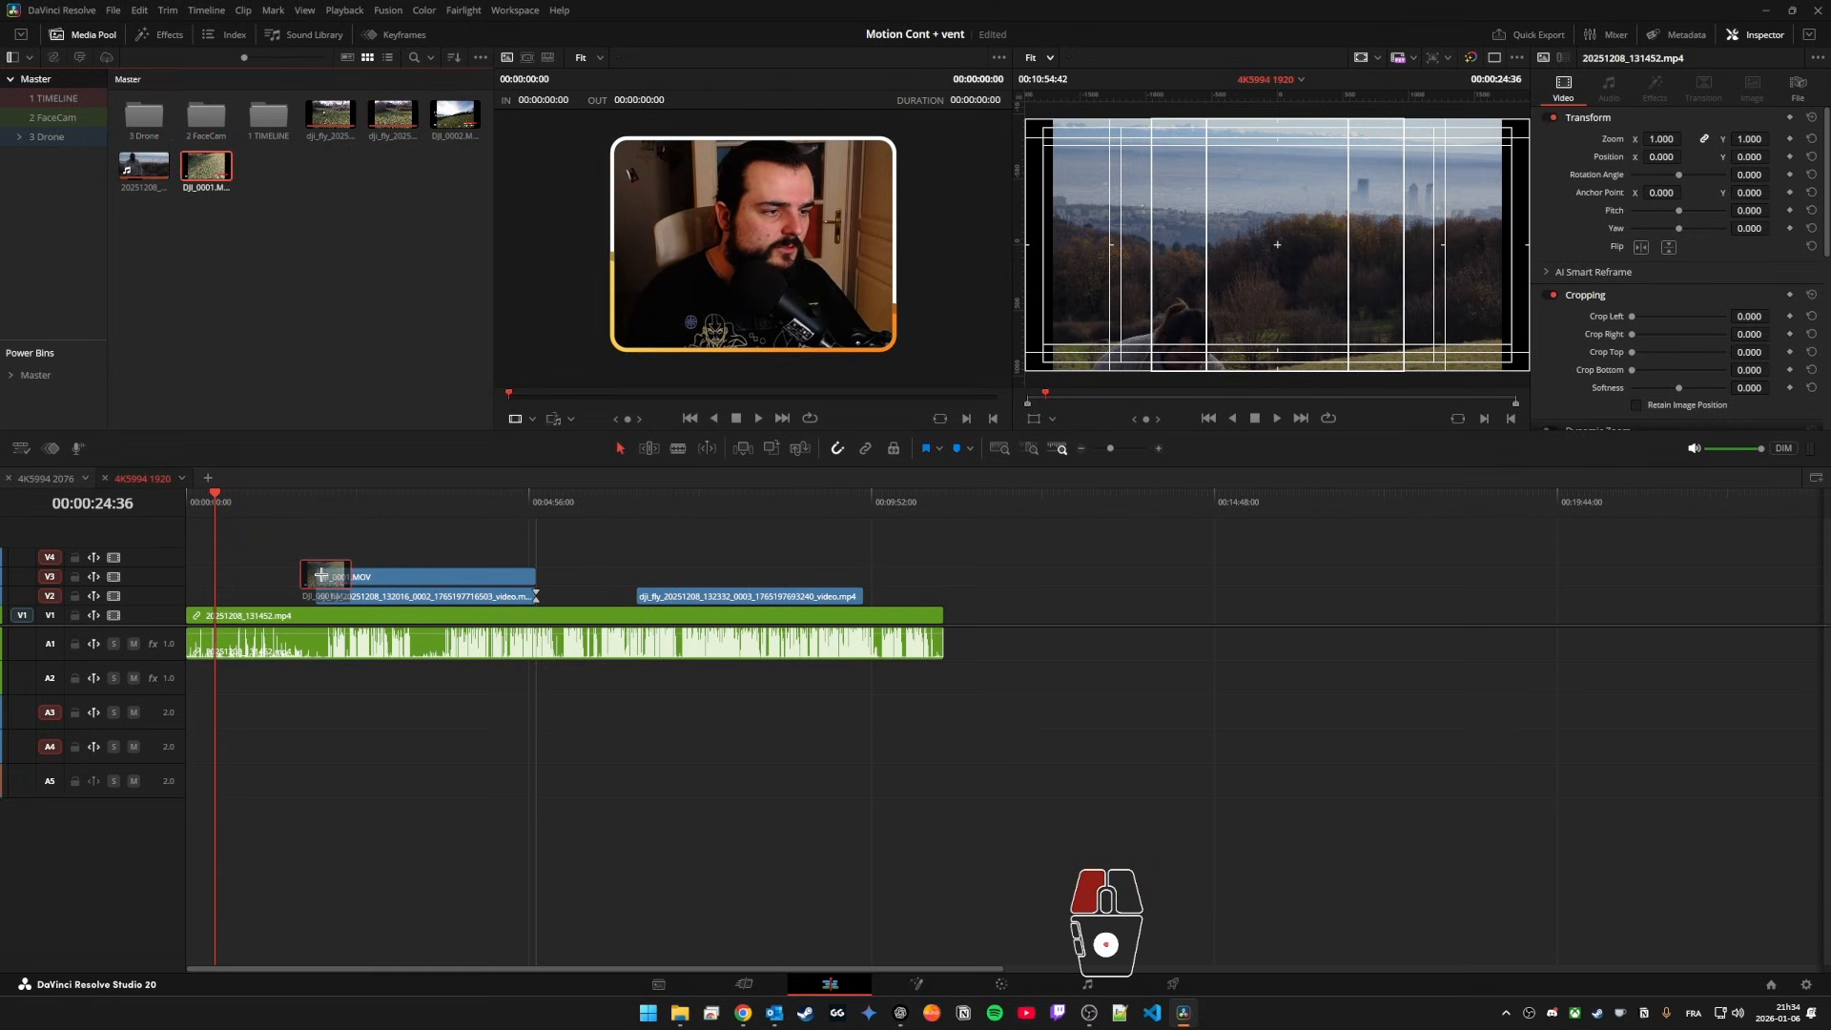
scroll(321, 544, "up", 2)
scroll(321, 544, "up", 1)
left_click(315, 508)
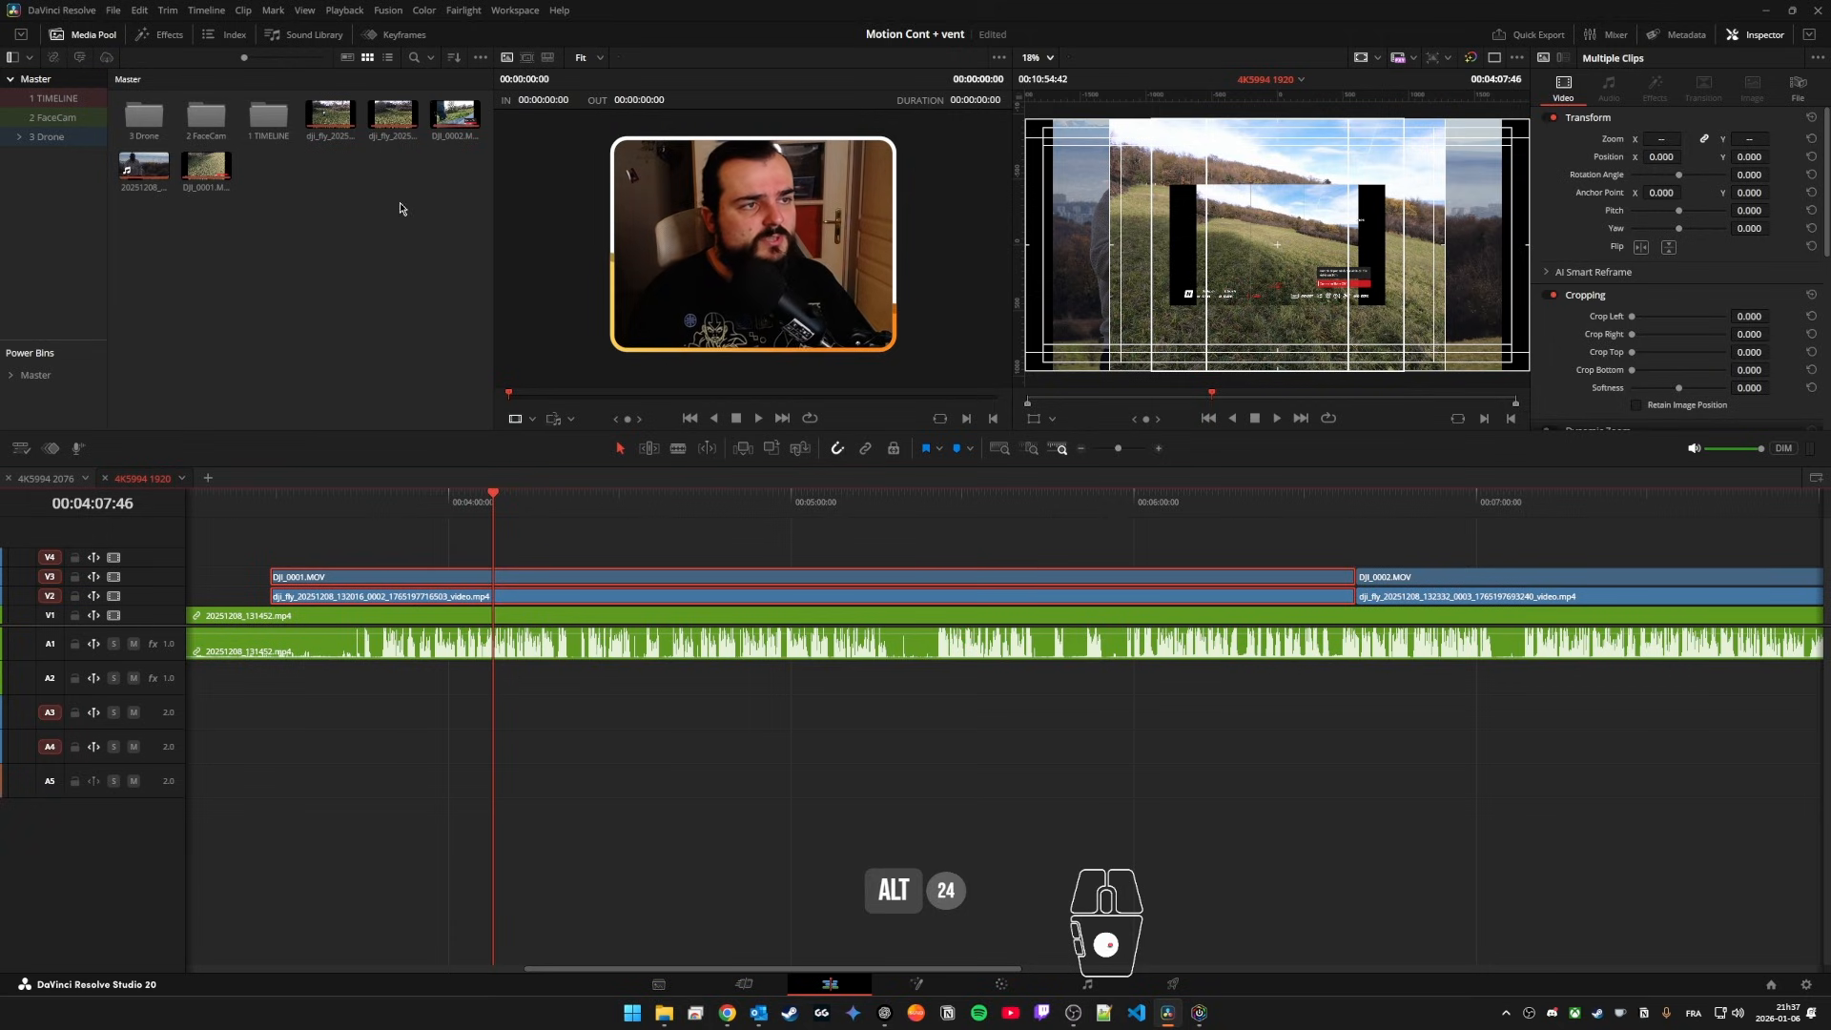
Step: Generate proxy media for all five video clips in the Master bin
left_click_drag(466, 175, 330, 115)
left_click_drag(251, 207, 125, 153)
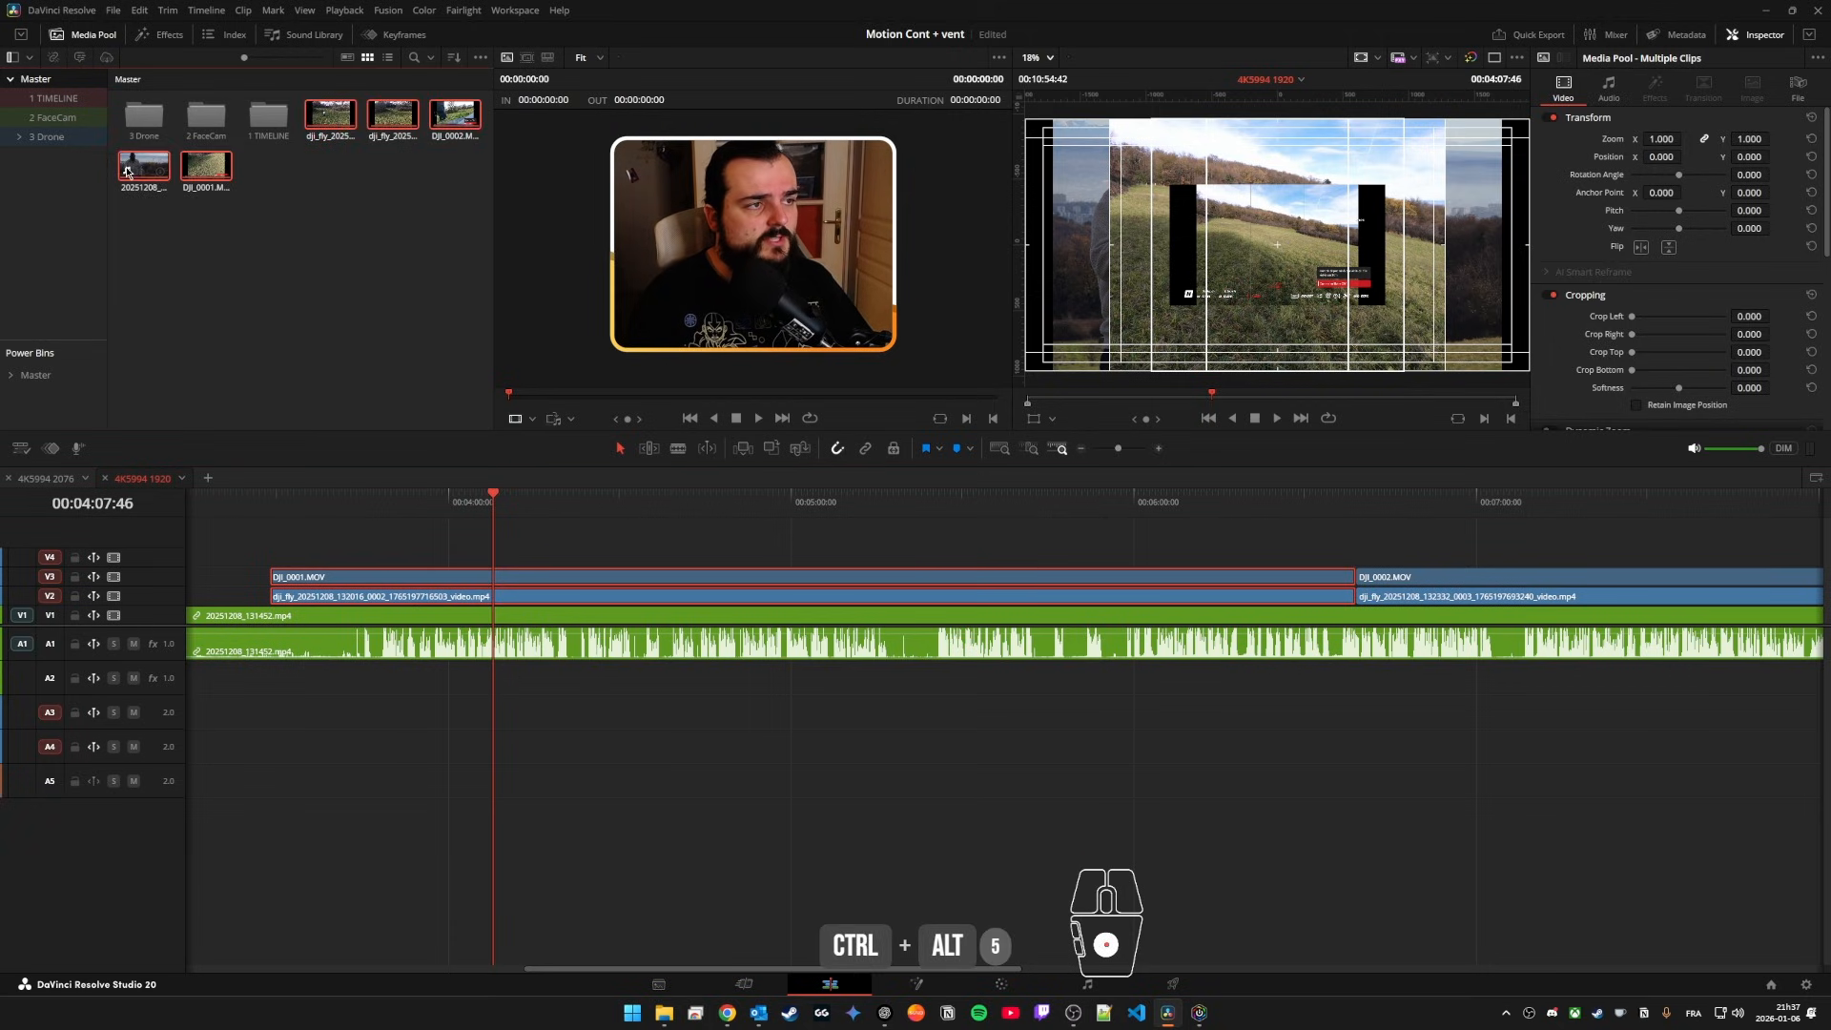
right_click(216, 168)
left_click(277, 399)
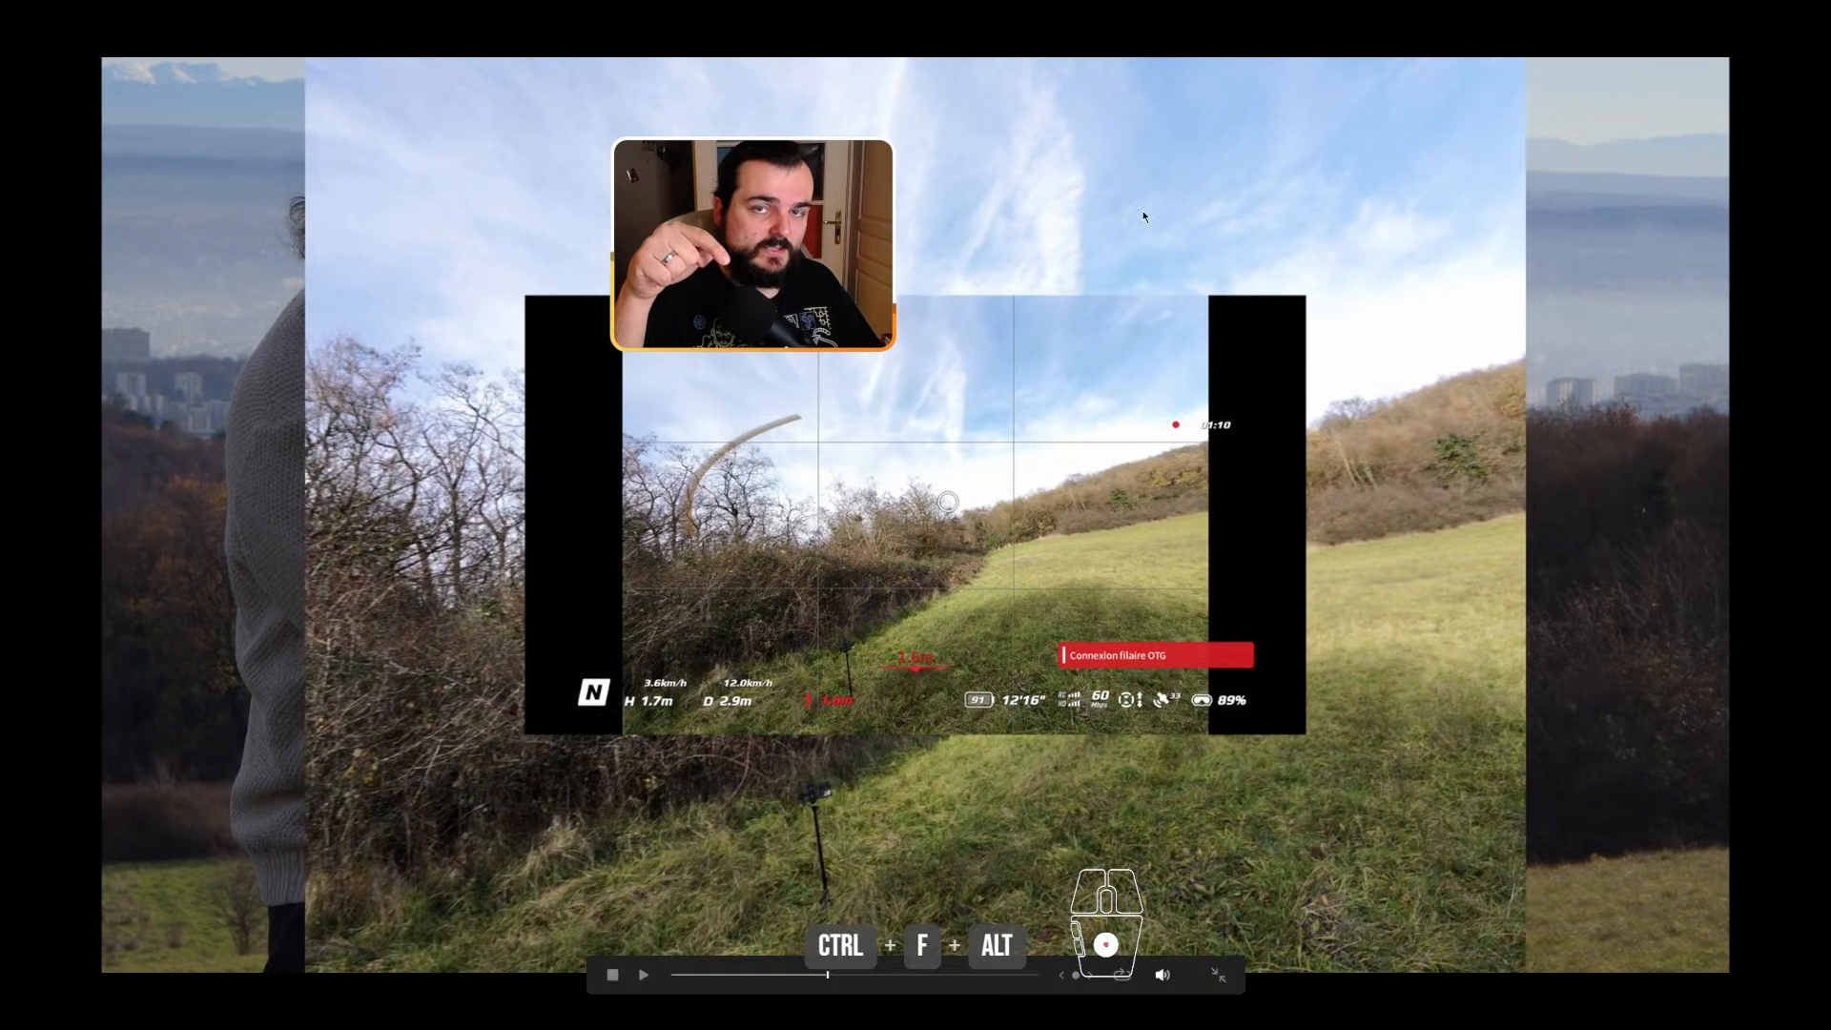
Step: Exit the full-screen preview, set proxy handling to Prefer Proxies and scrub through the DJI_0001.MOV section to test playback
key("Escape")
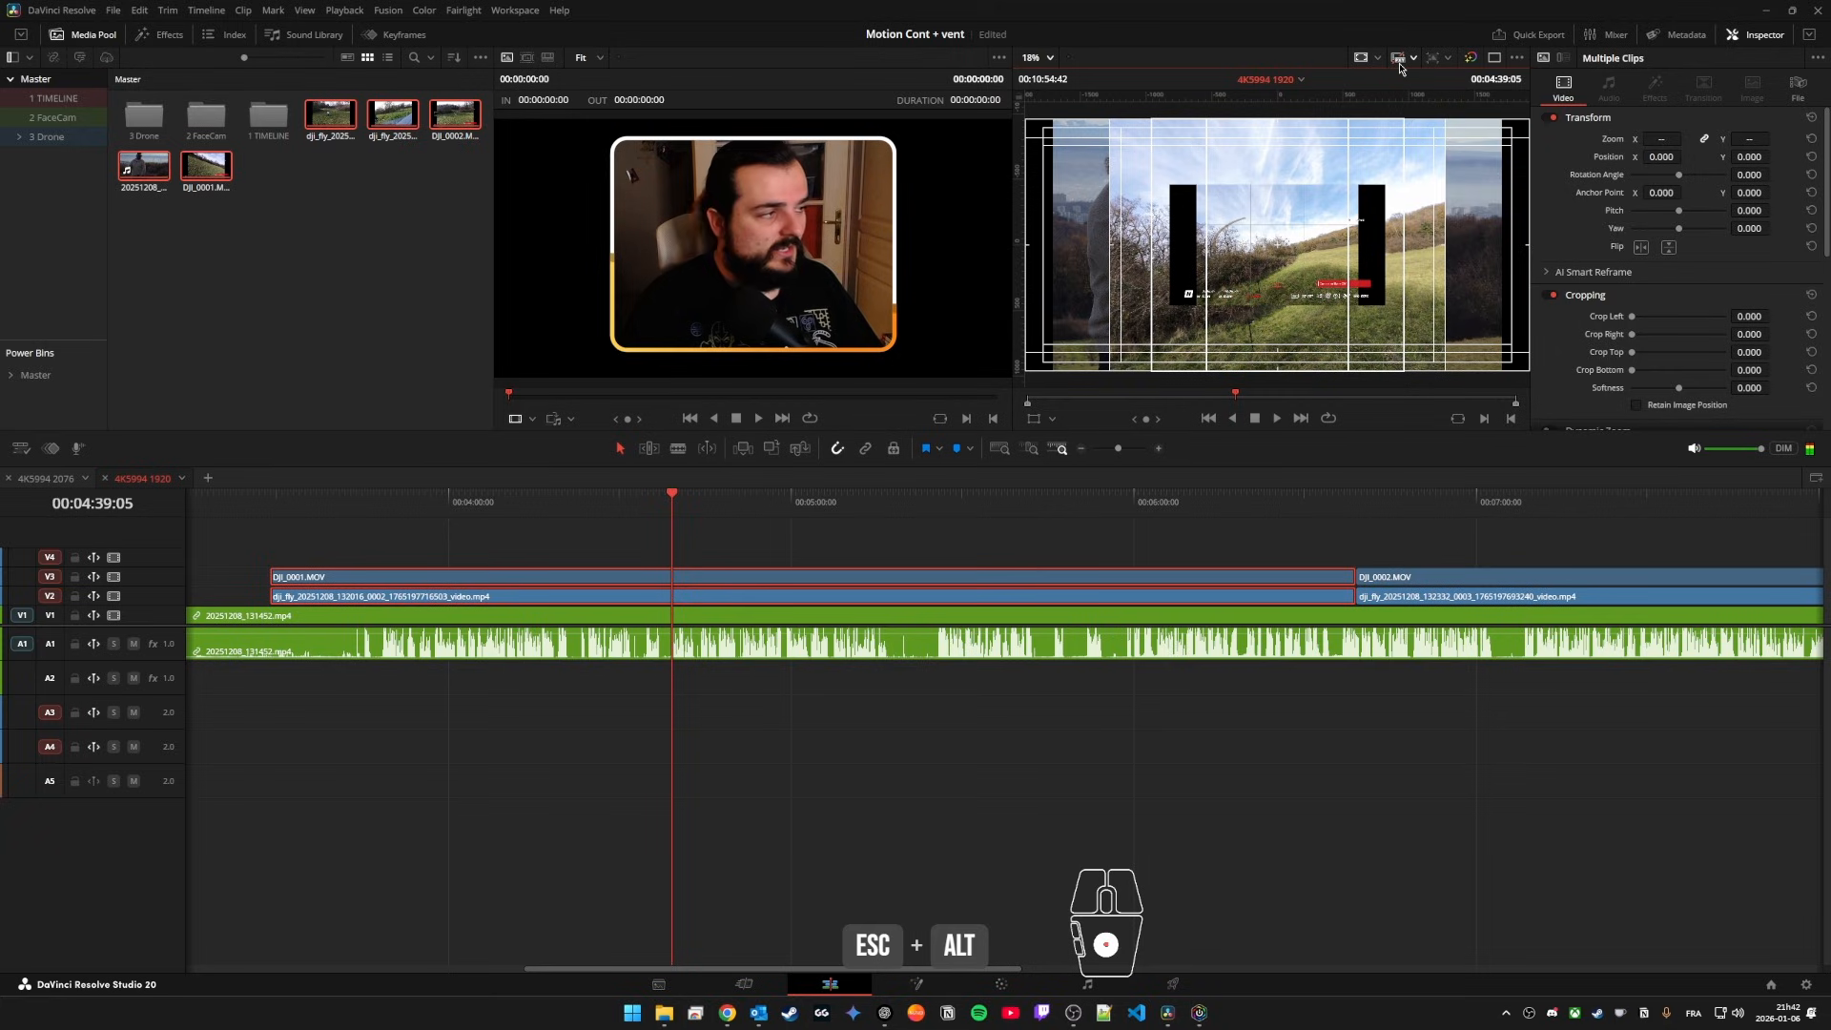
left_click(1404, 61)
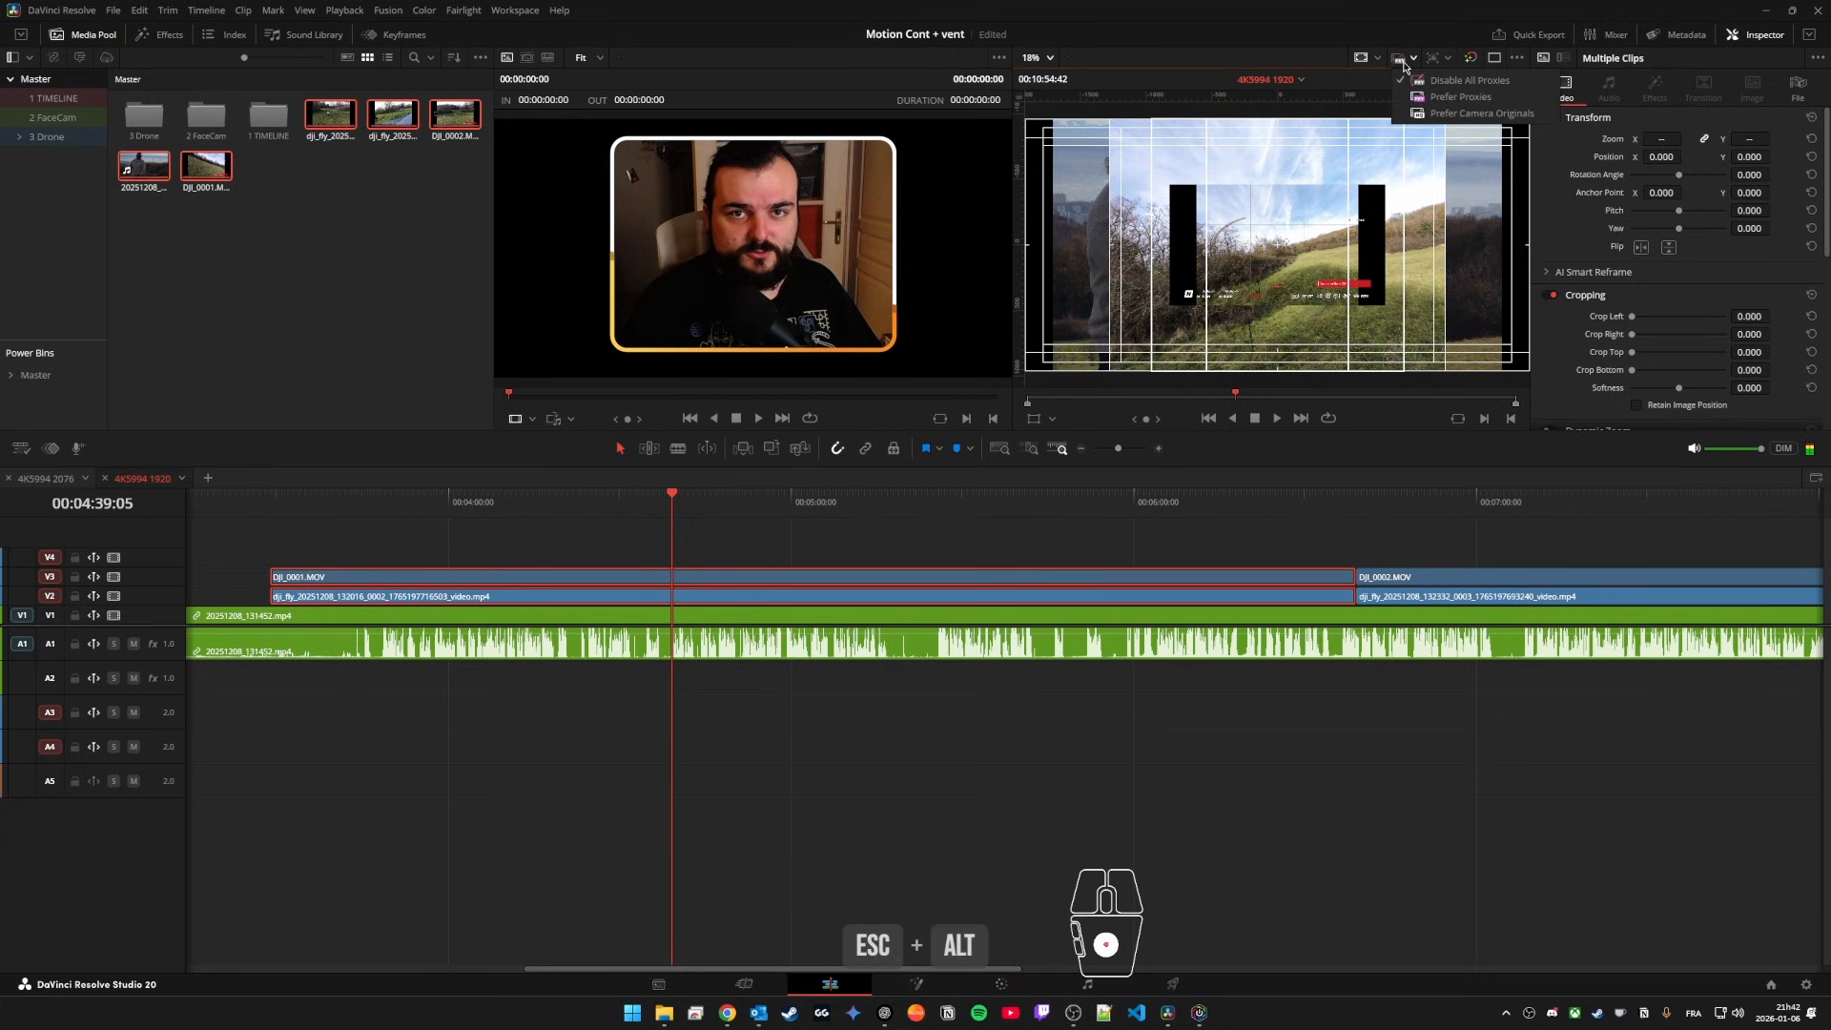
left_click(1443, 100)
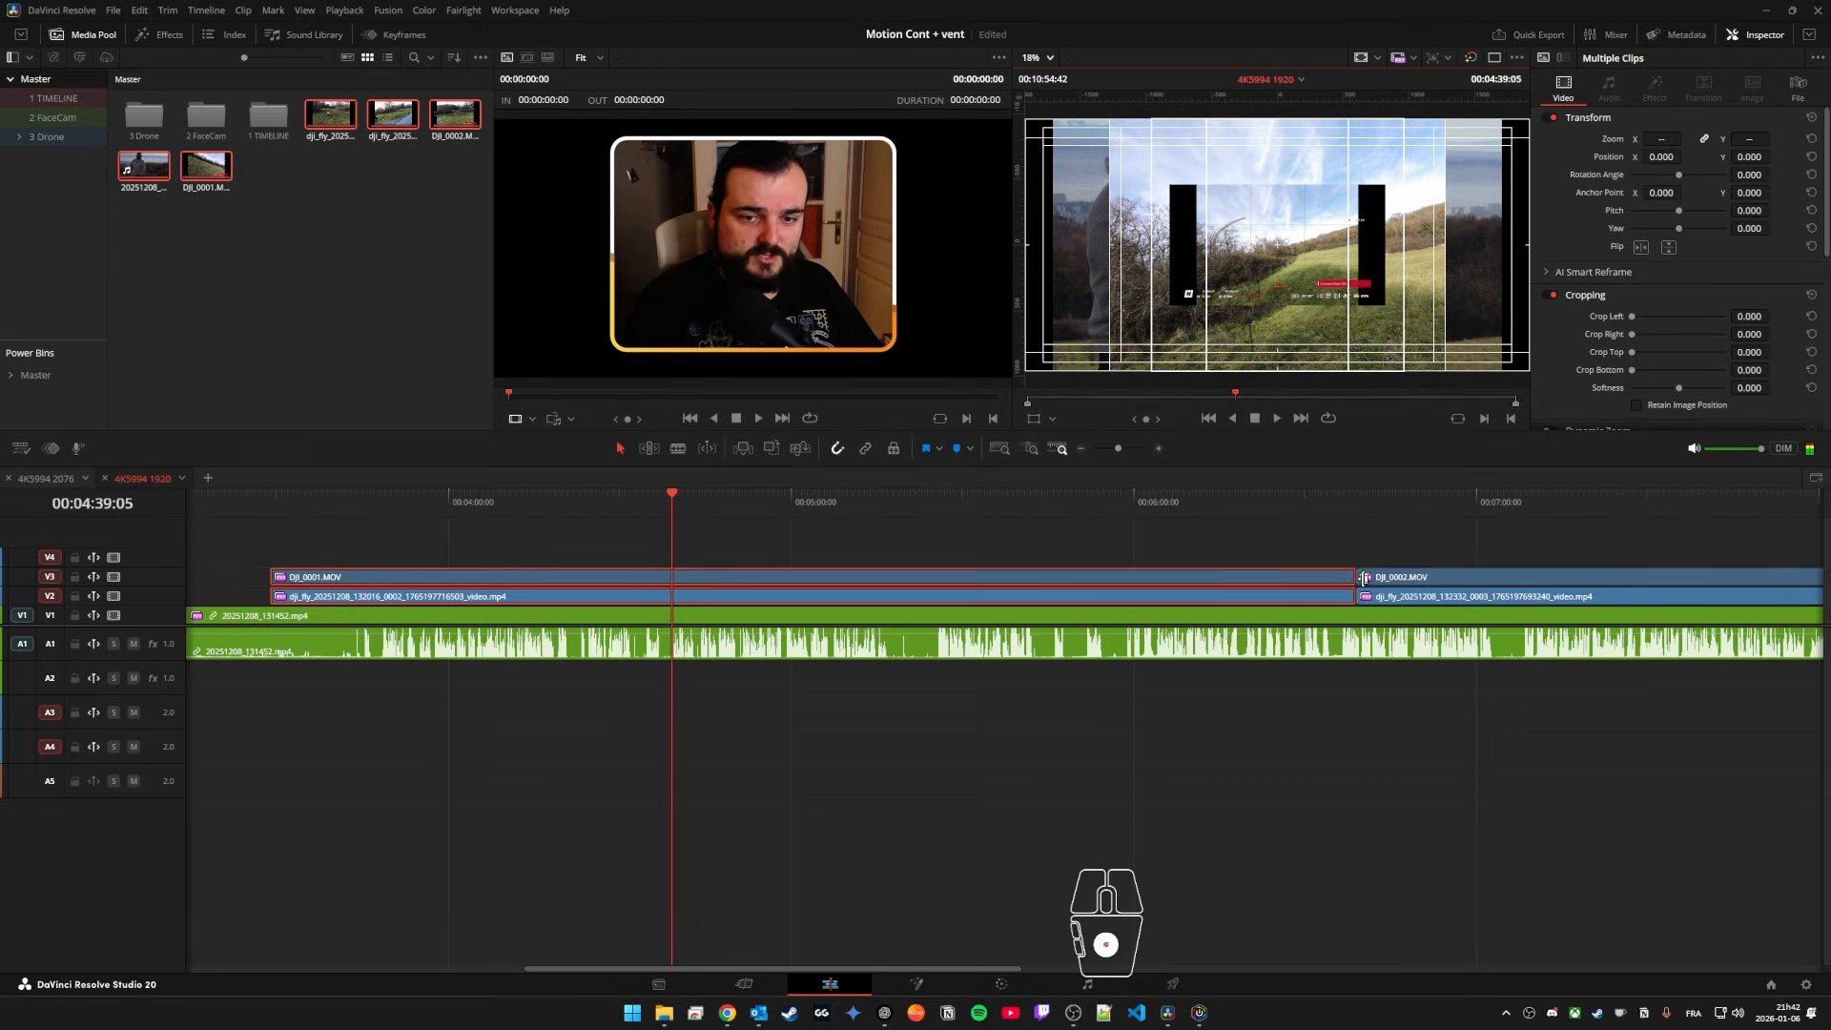
left_click_drag(683, 507, 846, 506)
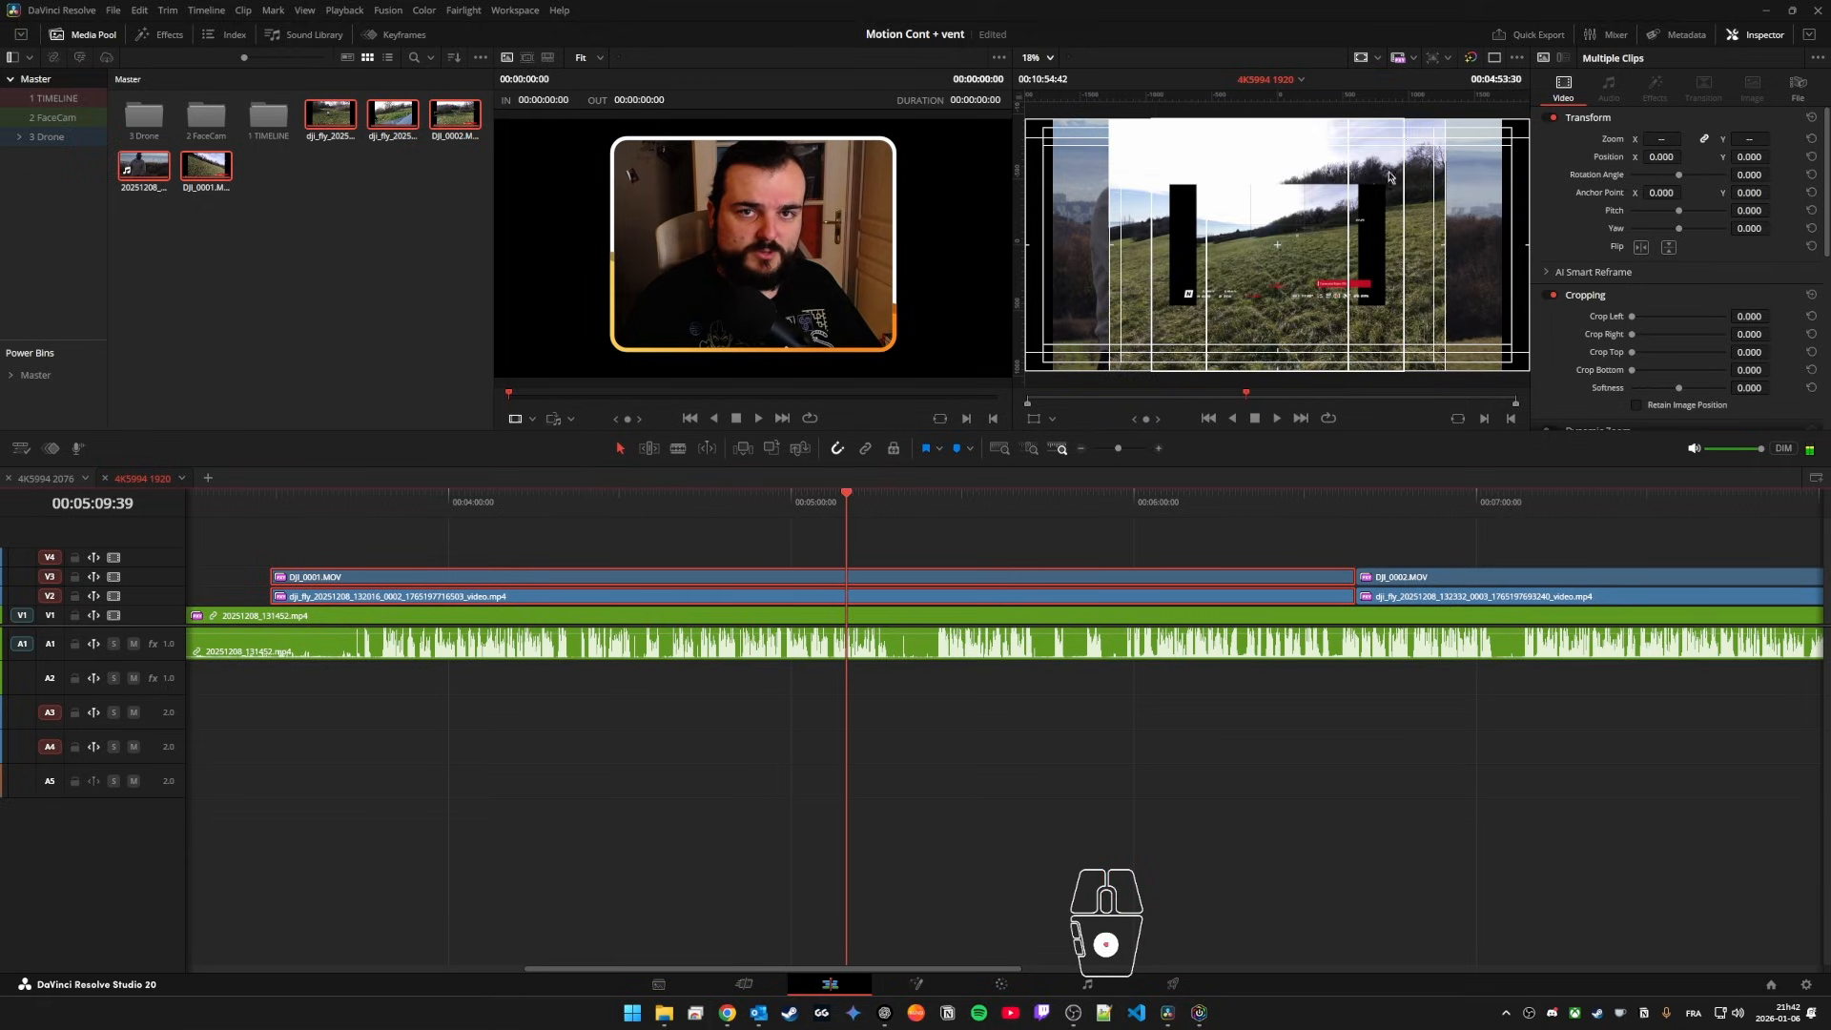
left_click(1400, 59)
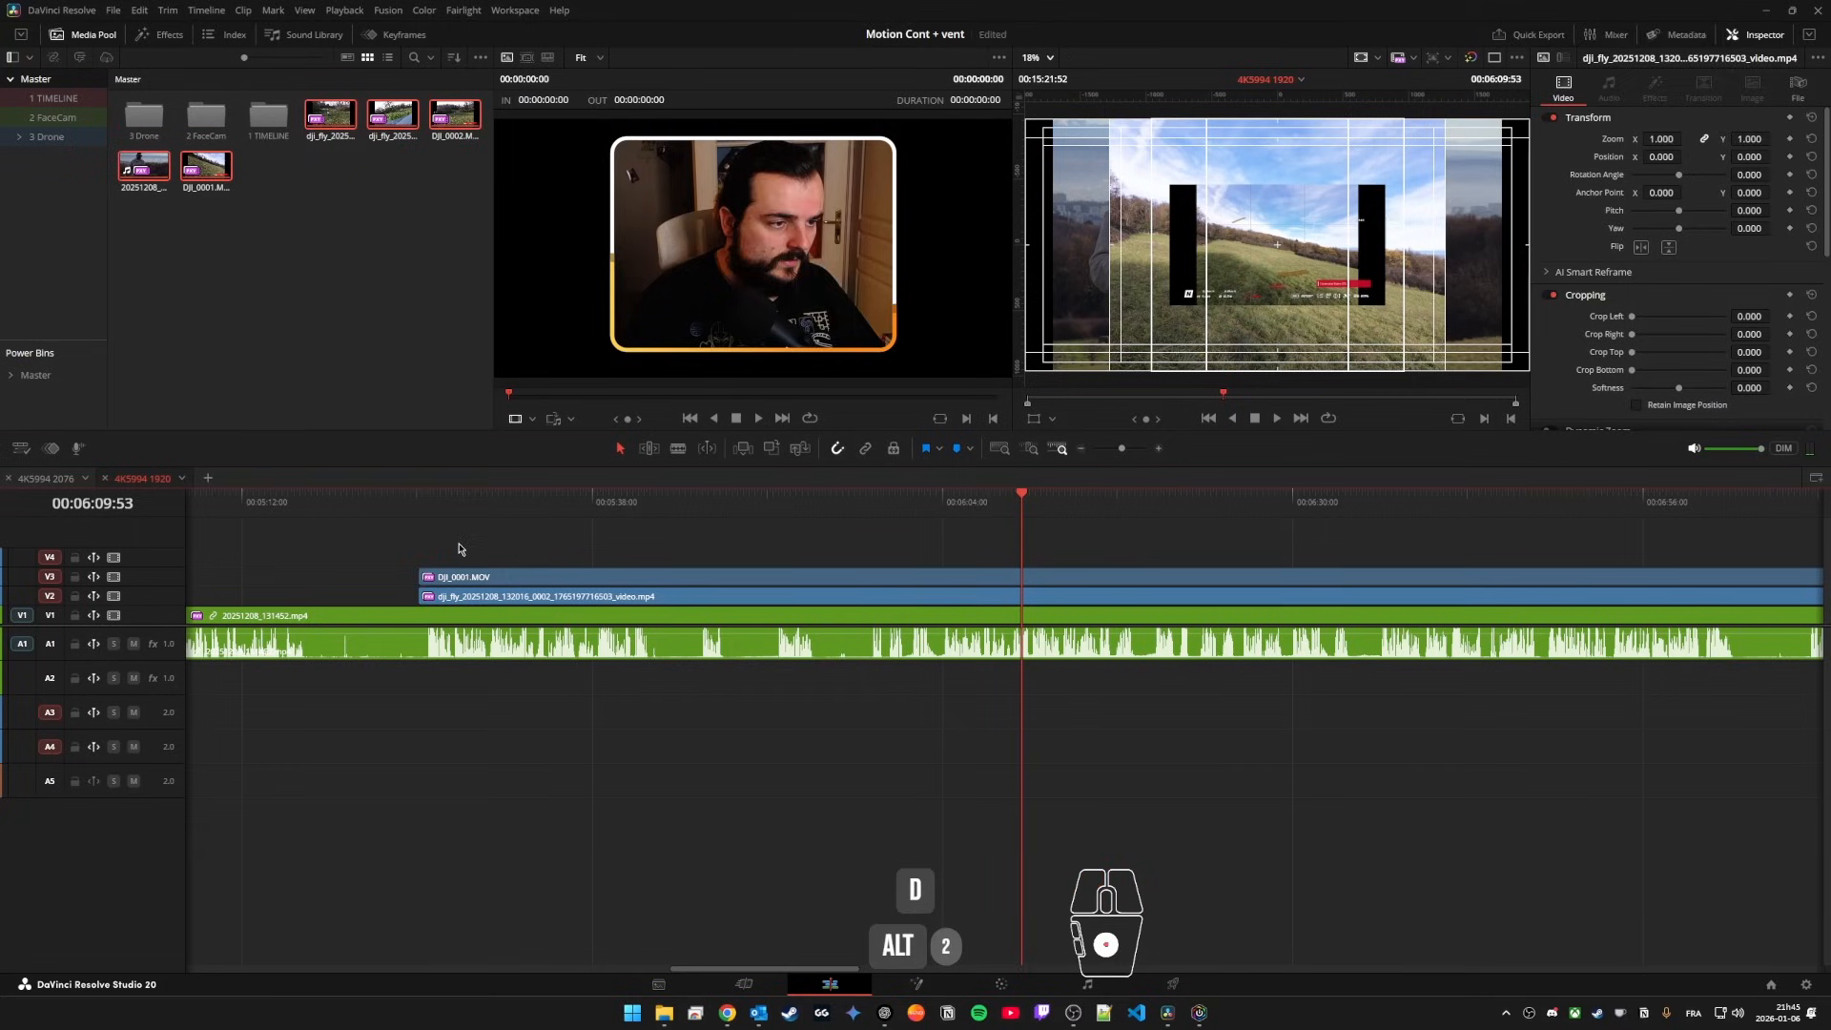
Step: Split 20251208_131452.mp4 at both ends of DJI_0001.MOV and link the middle section with the two clips above it
left_click_drag(543, 552, 489, 602)
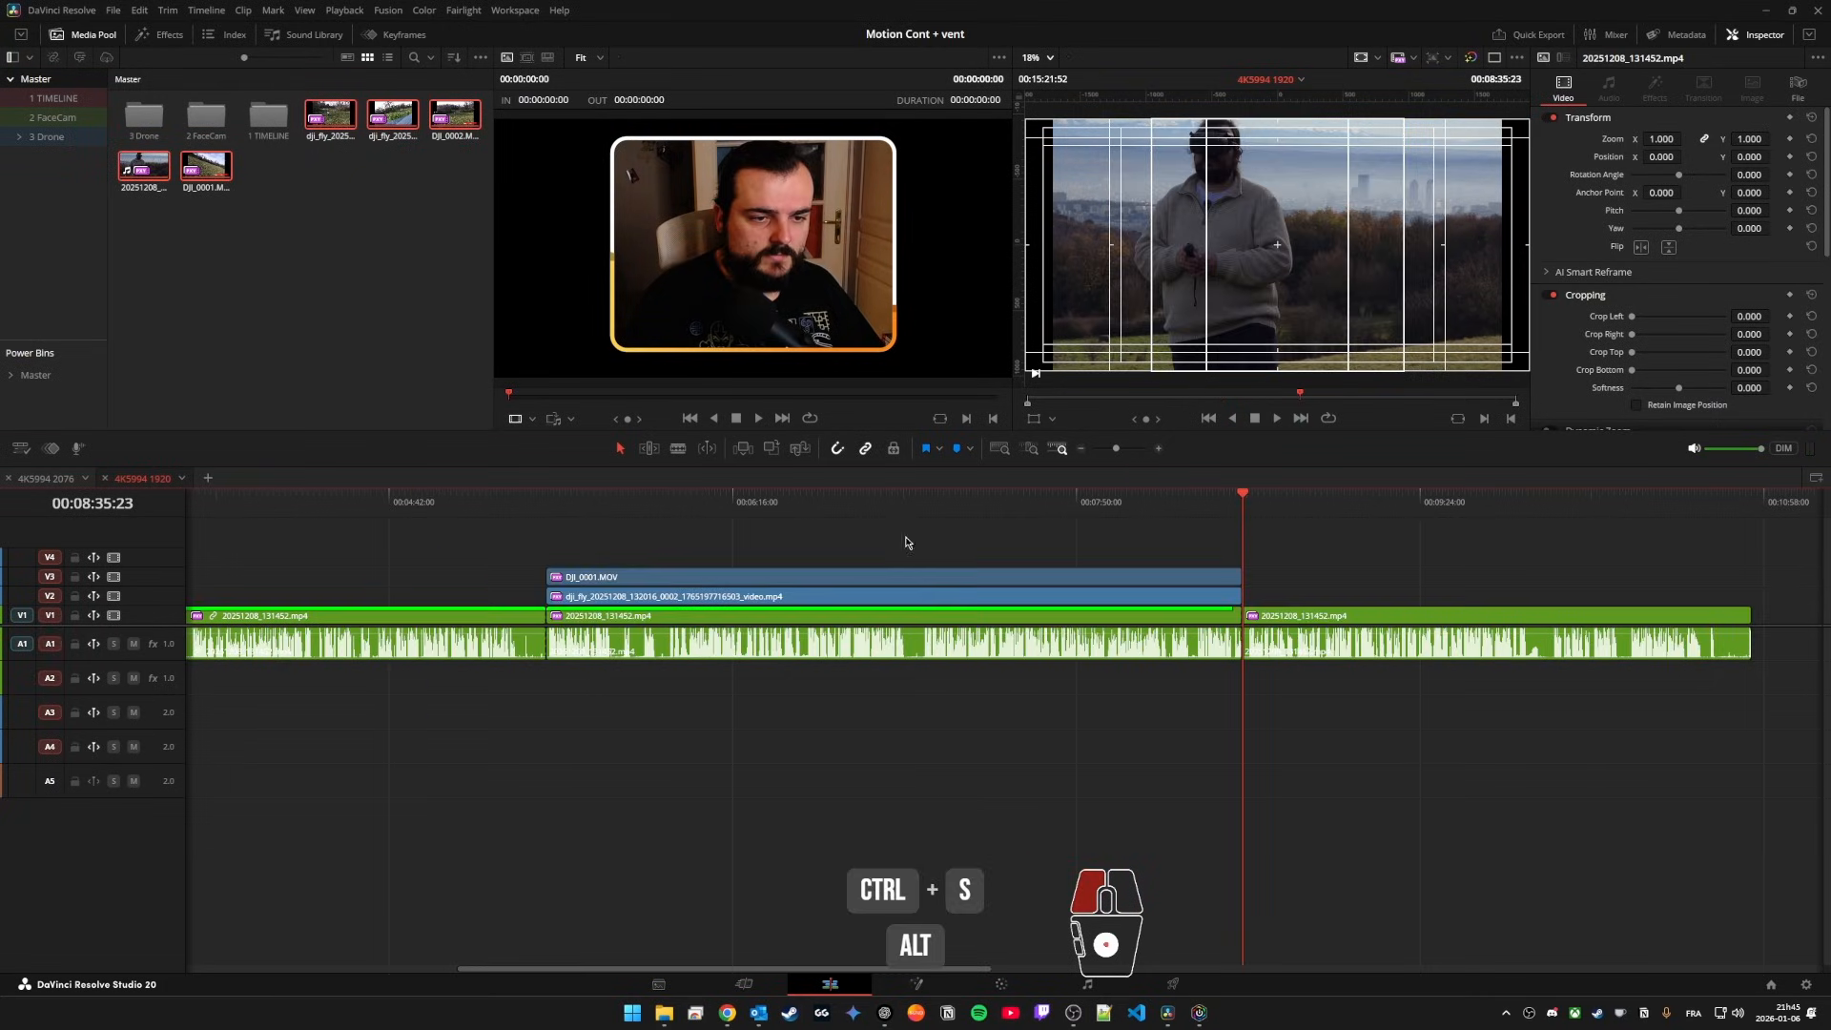
left_click(849, 652, "alt")
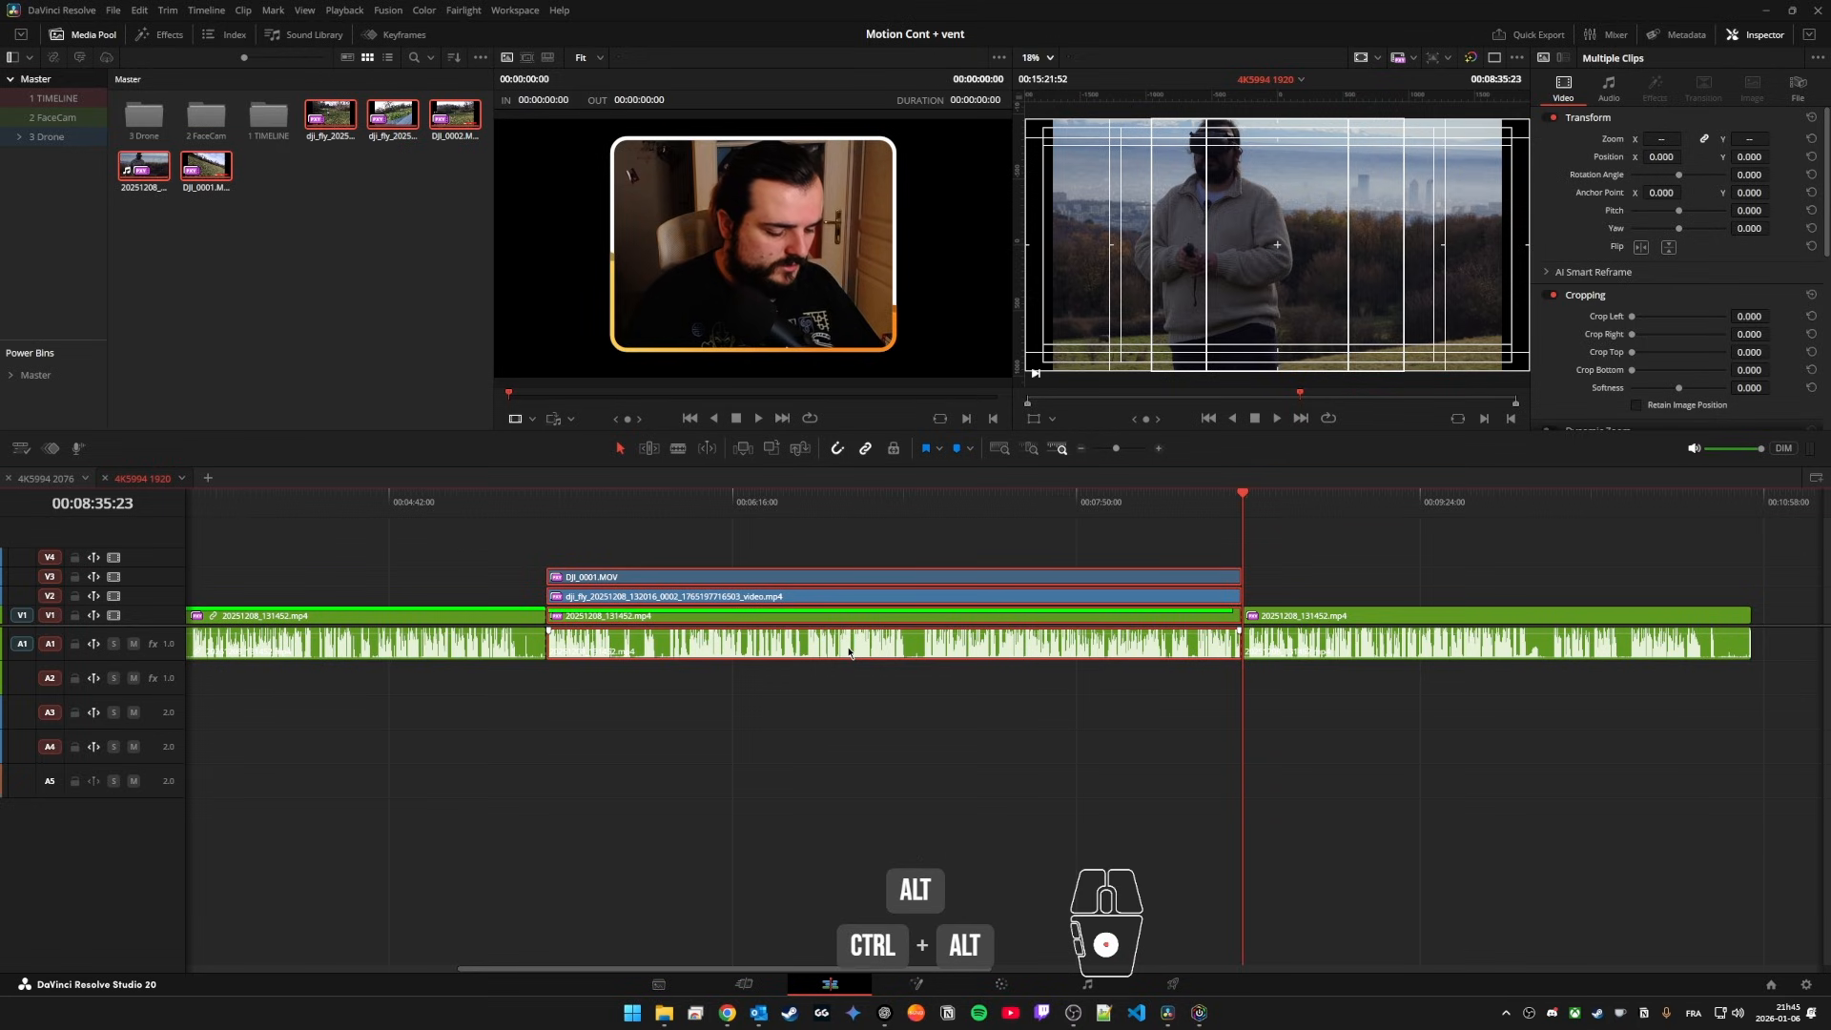
key("ctrl+alt+l")
left_click(834, 704)
scroll(607, 631, "up", 3)
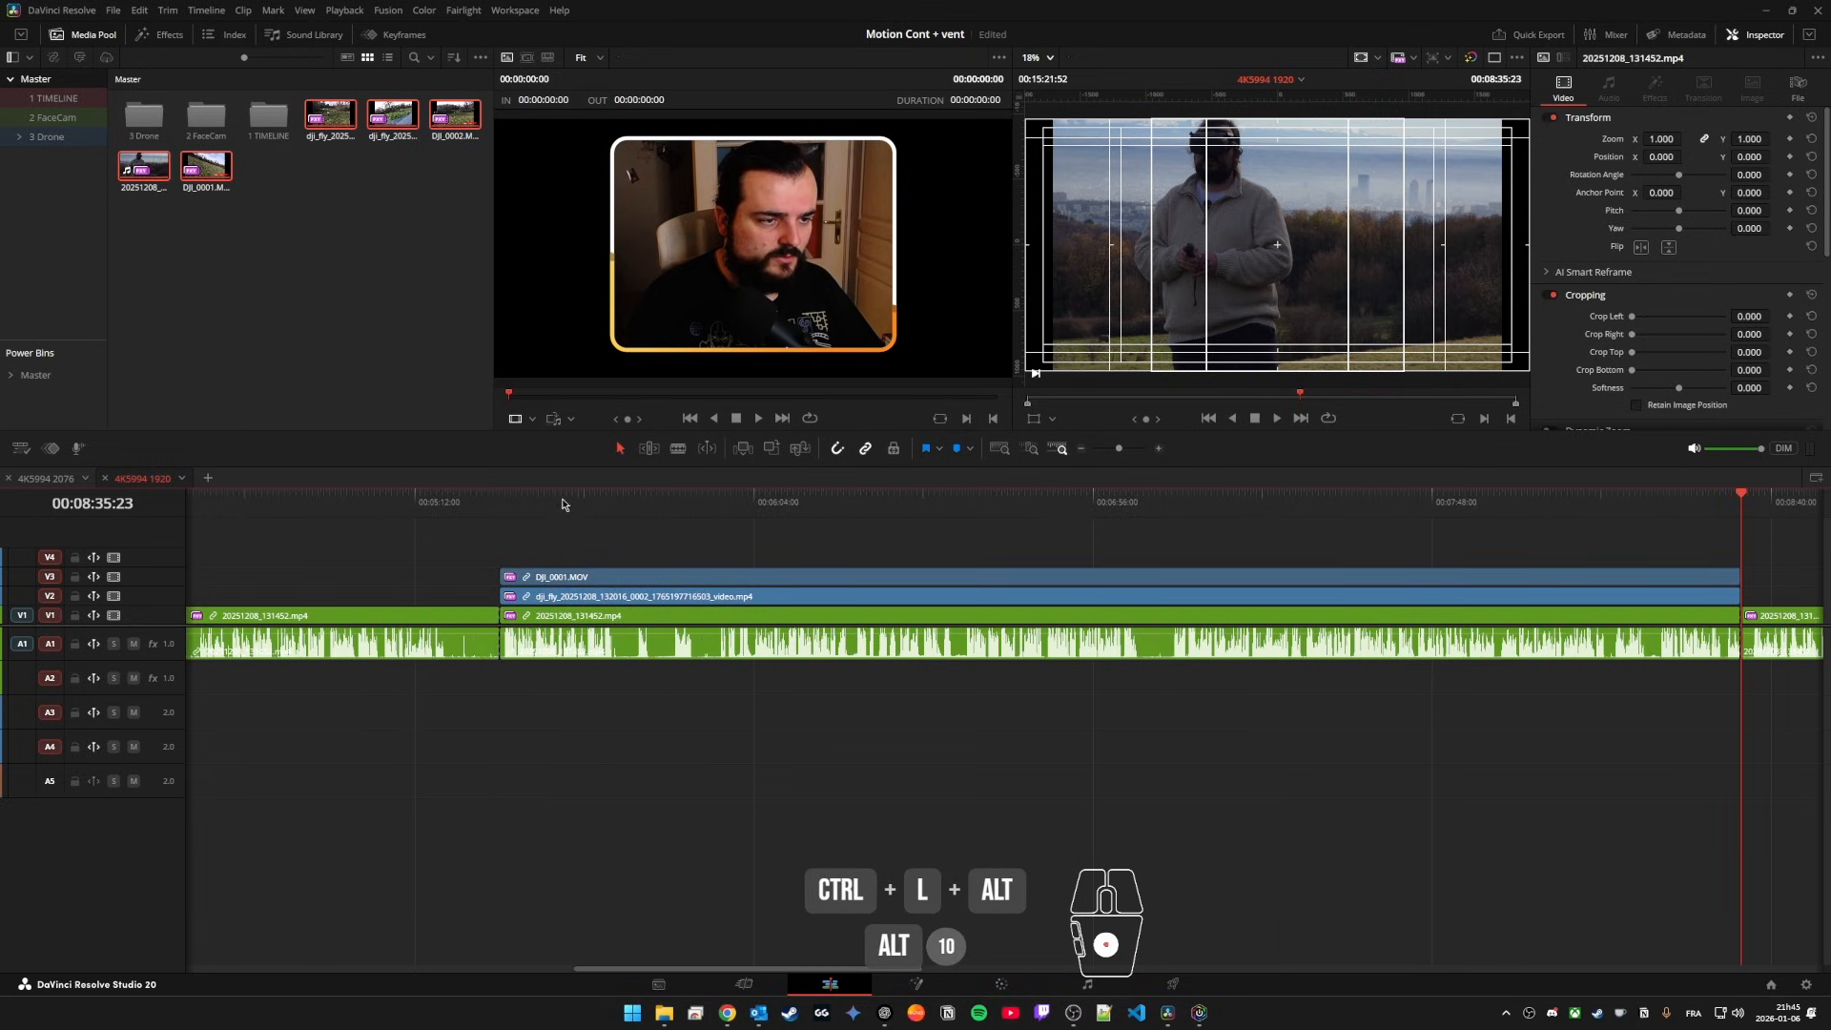
Step: Try resetting the zoom of DJI_0001.MOV, and undo the edits back to the unsplit, unlinked clips
left_click(614, 505)
left_click(655, 582, "alt")
left_click(676, 600, "alt")
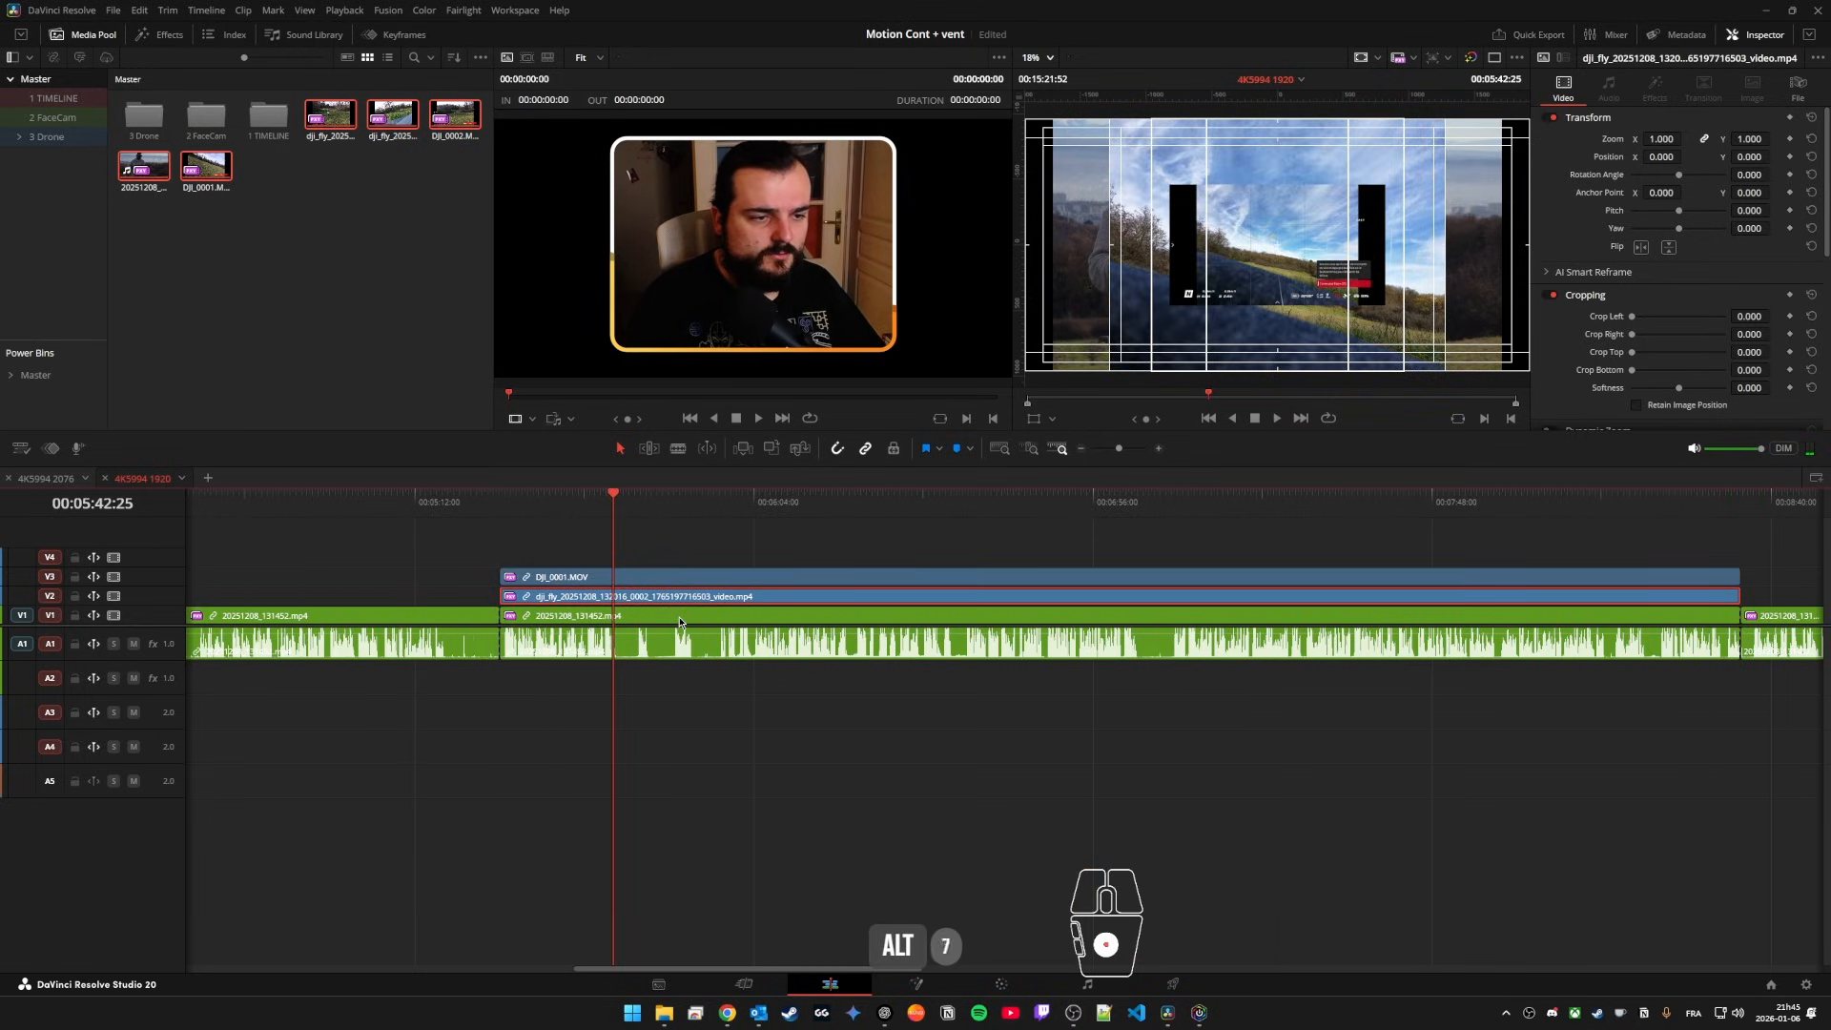
left_click(680, 619, "alt")
left_click(693, 578, "alt")
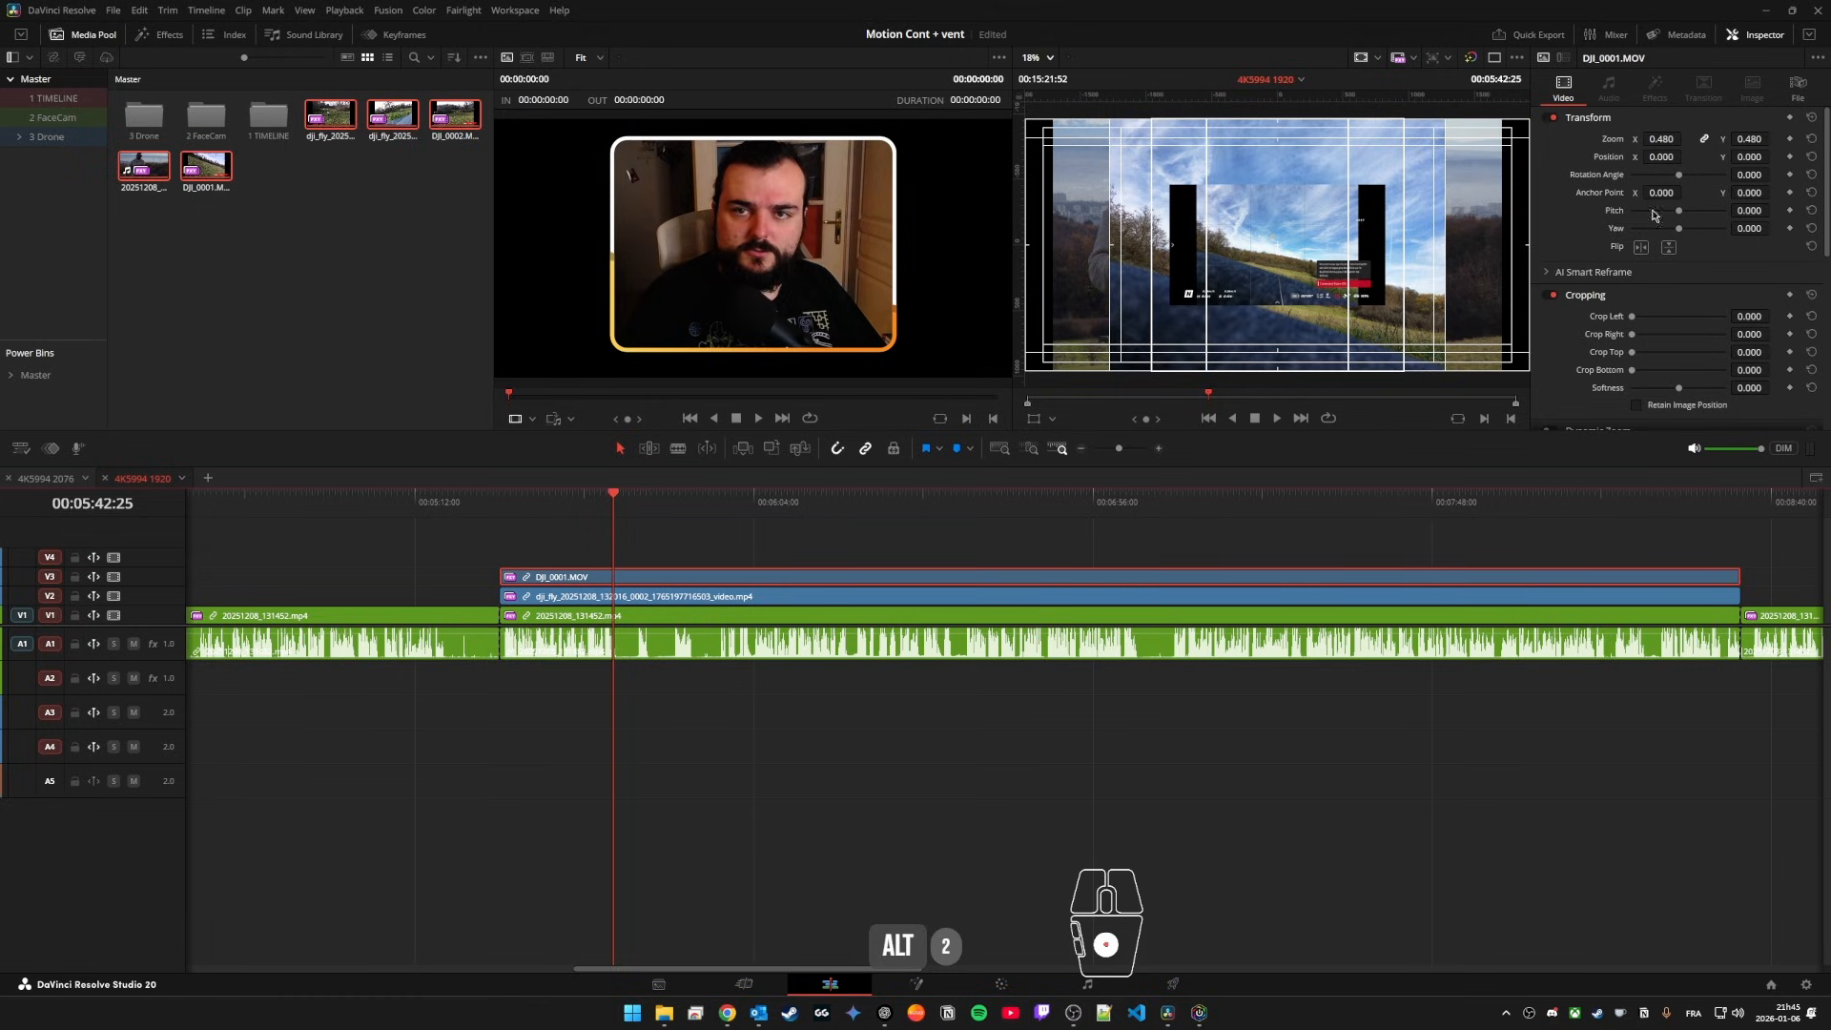
left_click(1811, 140)
left_click(725, 616, "alt")
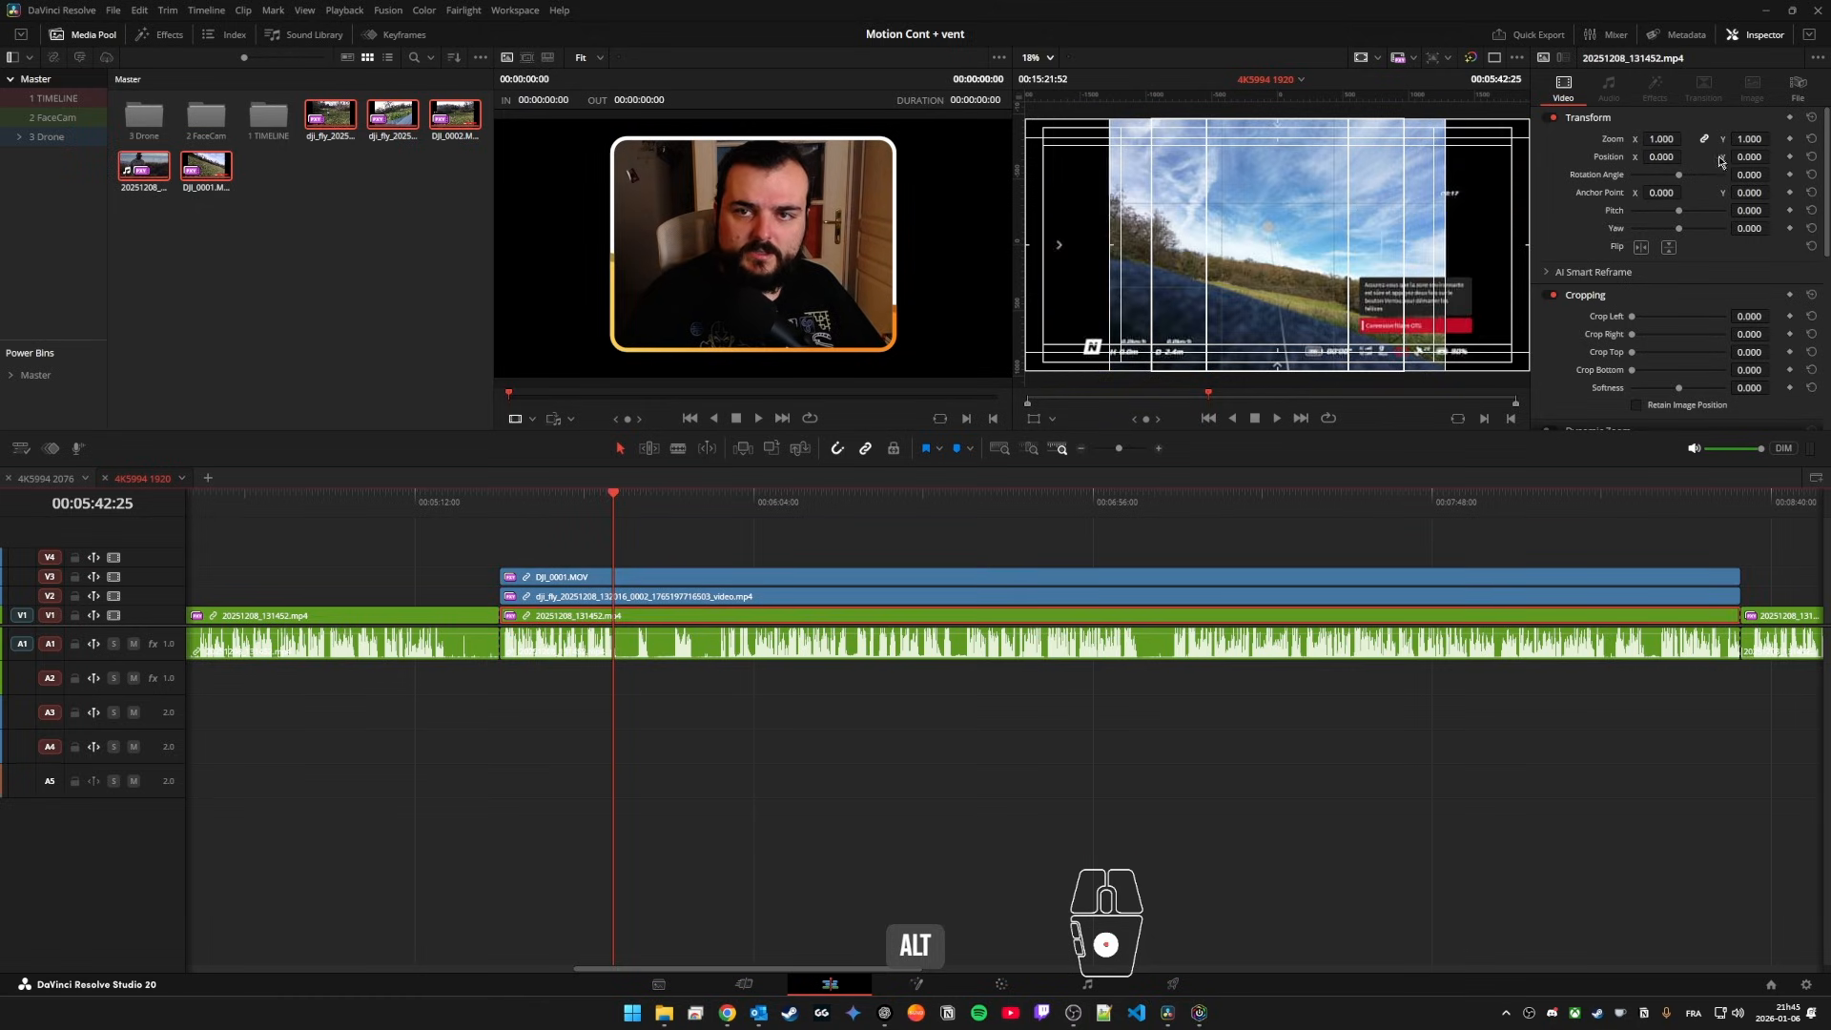
key("ctrl+z")
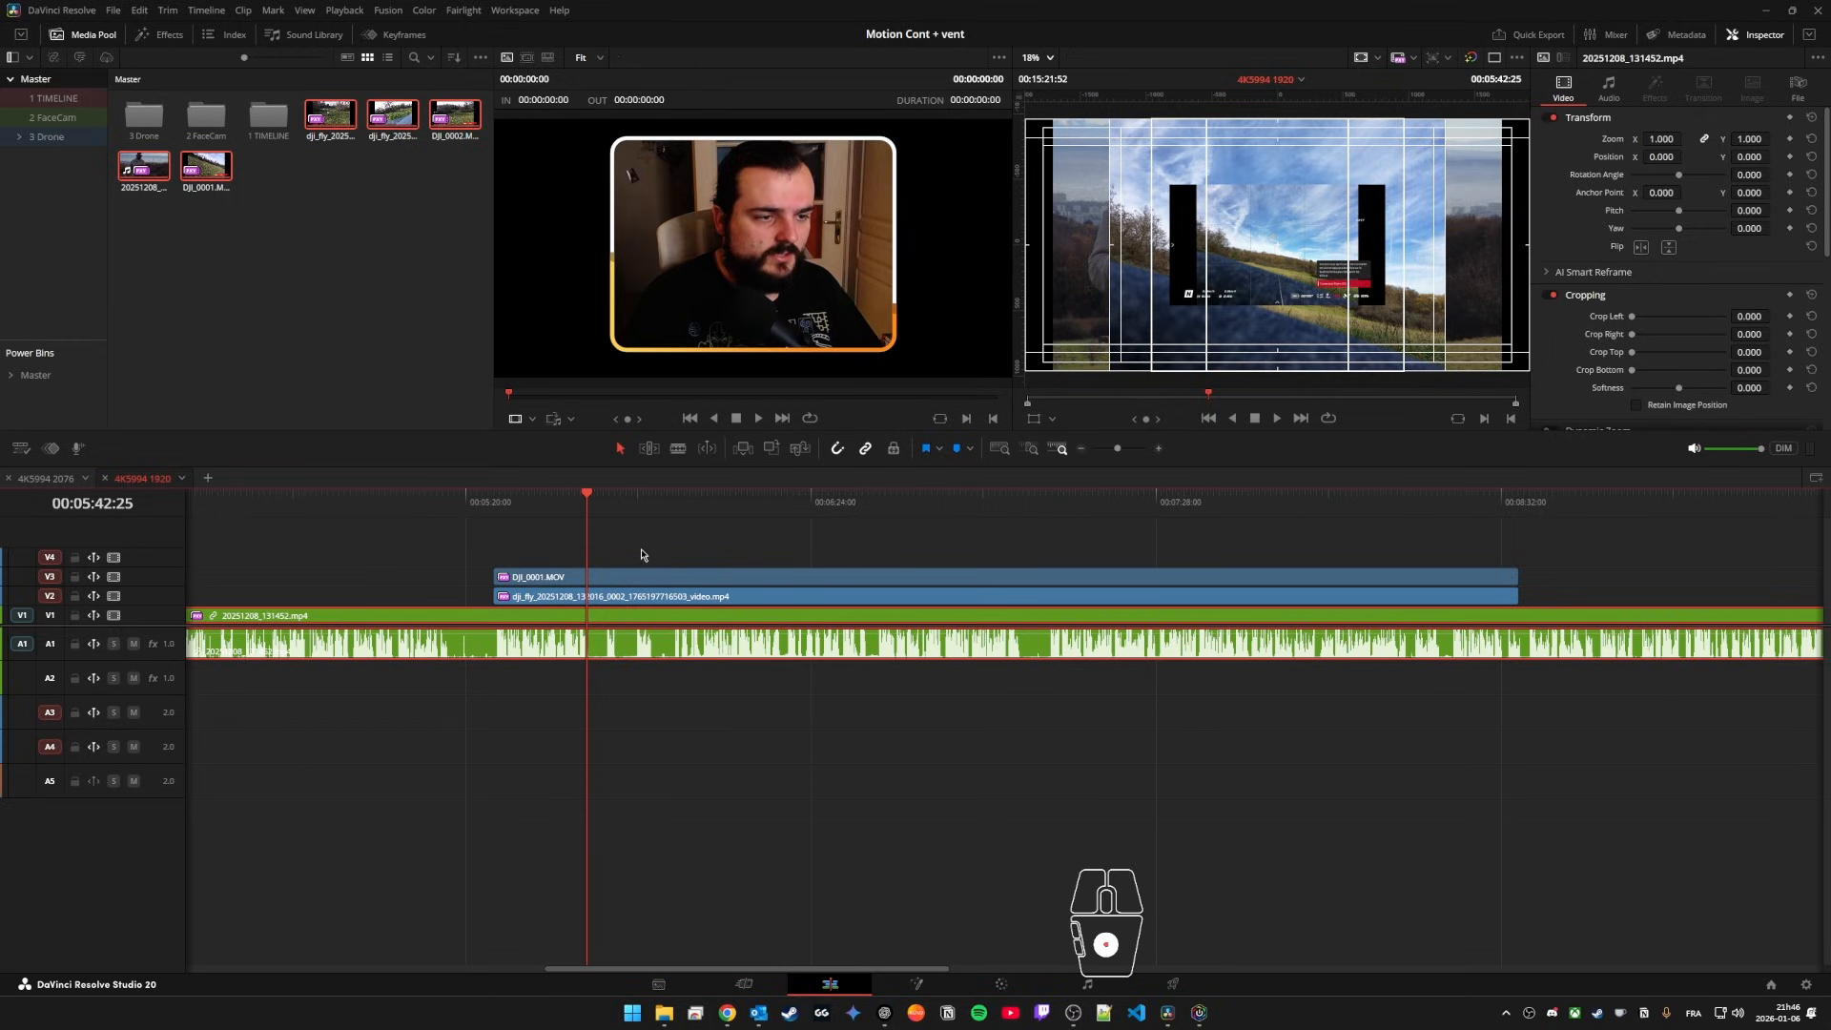
Step: Disable DJI_0001.MOV and the dji_fly clip below it, and show the transform controls for 20251208_131452.mp4 in the viewer
left_click_drag(667, 545, 619, 601)
key("d")
left_click(497, 617)
left_click(1034, 418)
Step: Try a vertical anchor point of 245 with a 1.830 zoom on 20251208_131452.mp4, and restore both values
left_click_drag(1661, 193, 1681, 193)
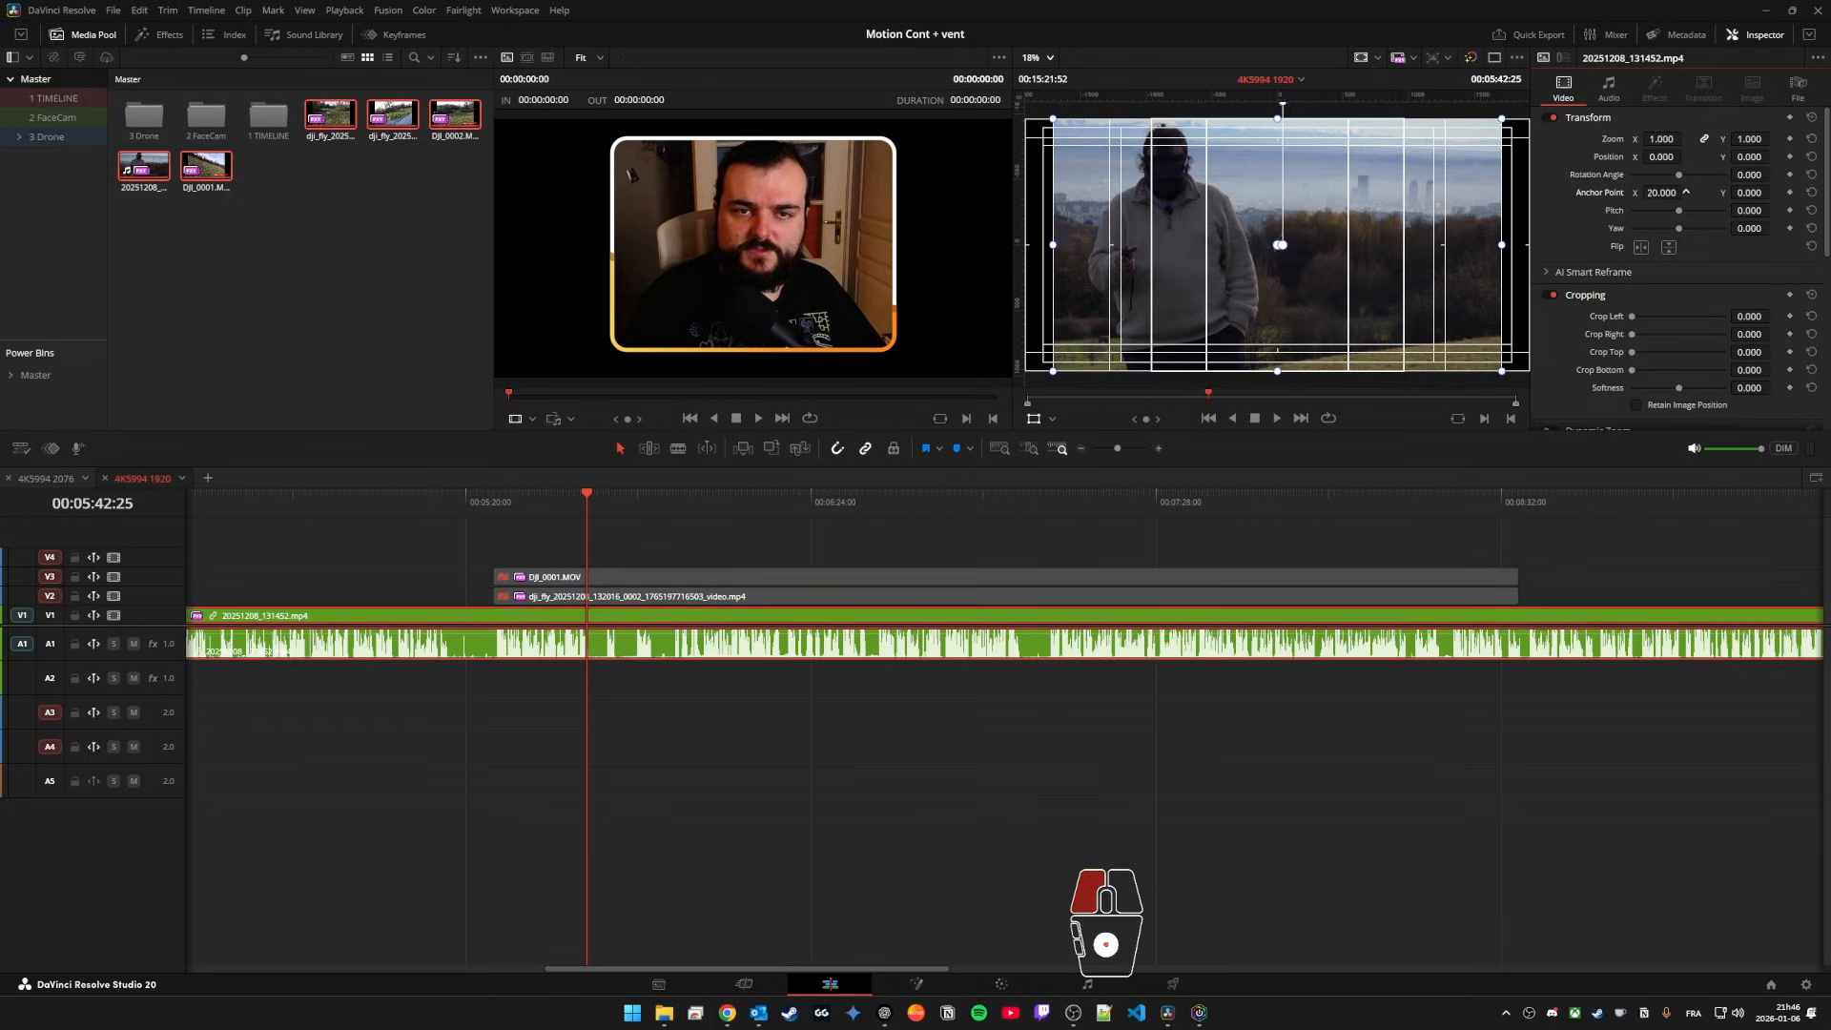
key("ctrl+z")
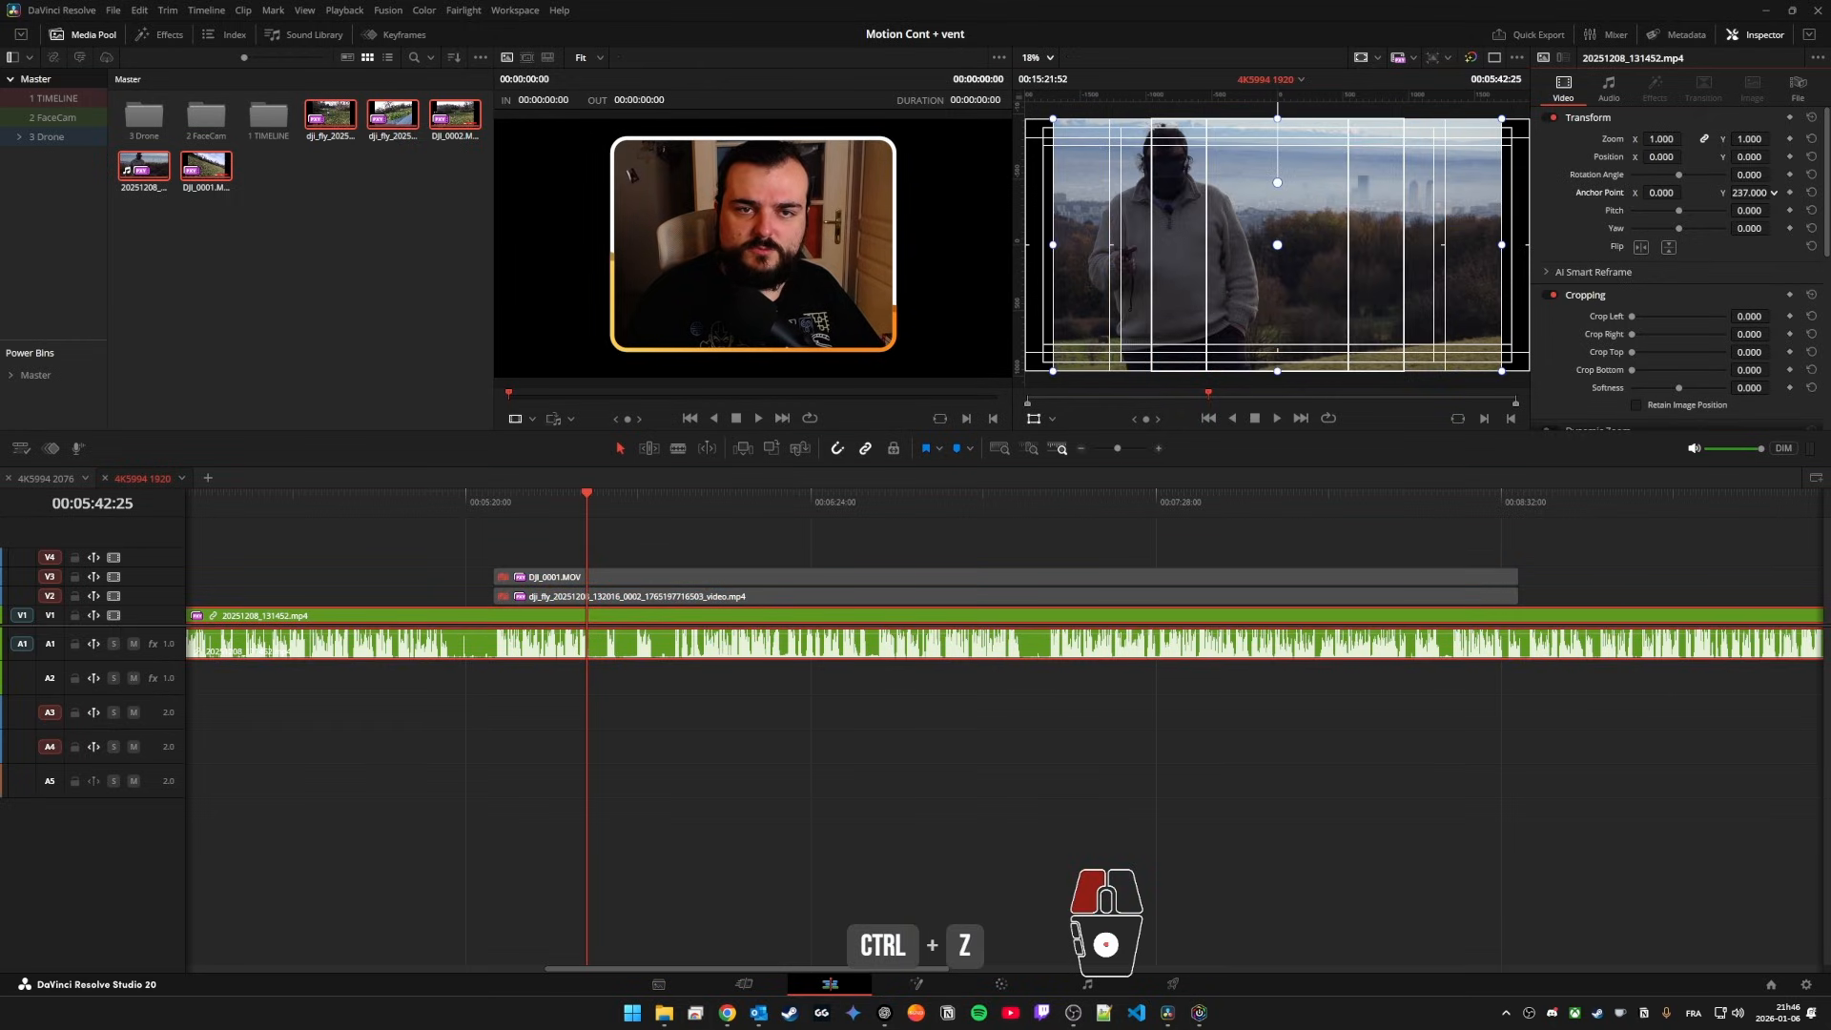
left_click_drag(1750, 192, 1610, 203)
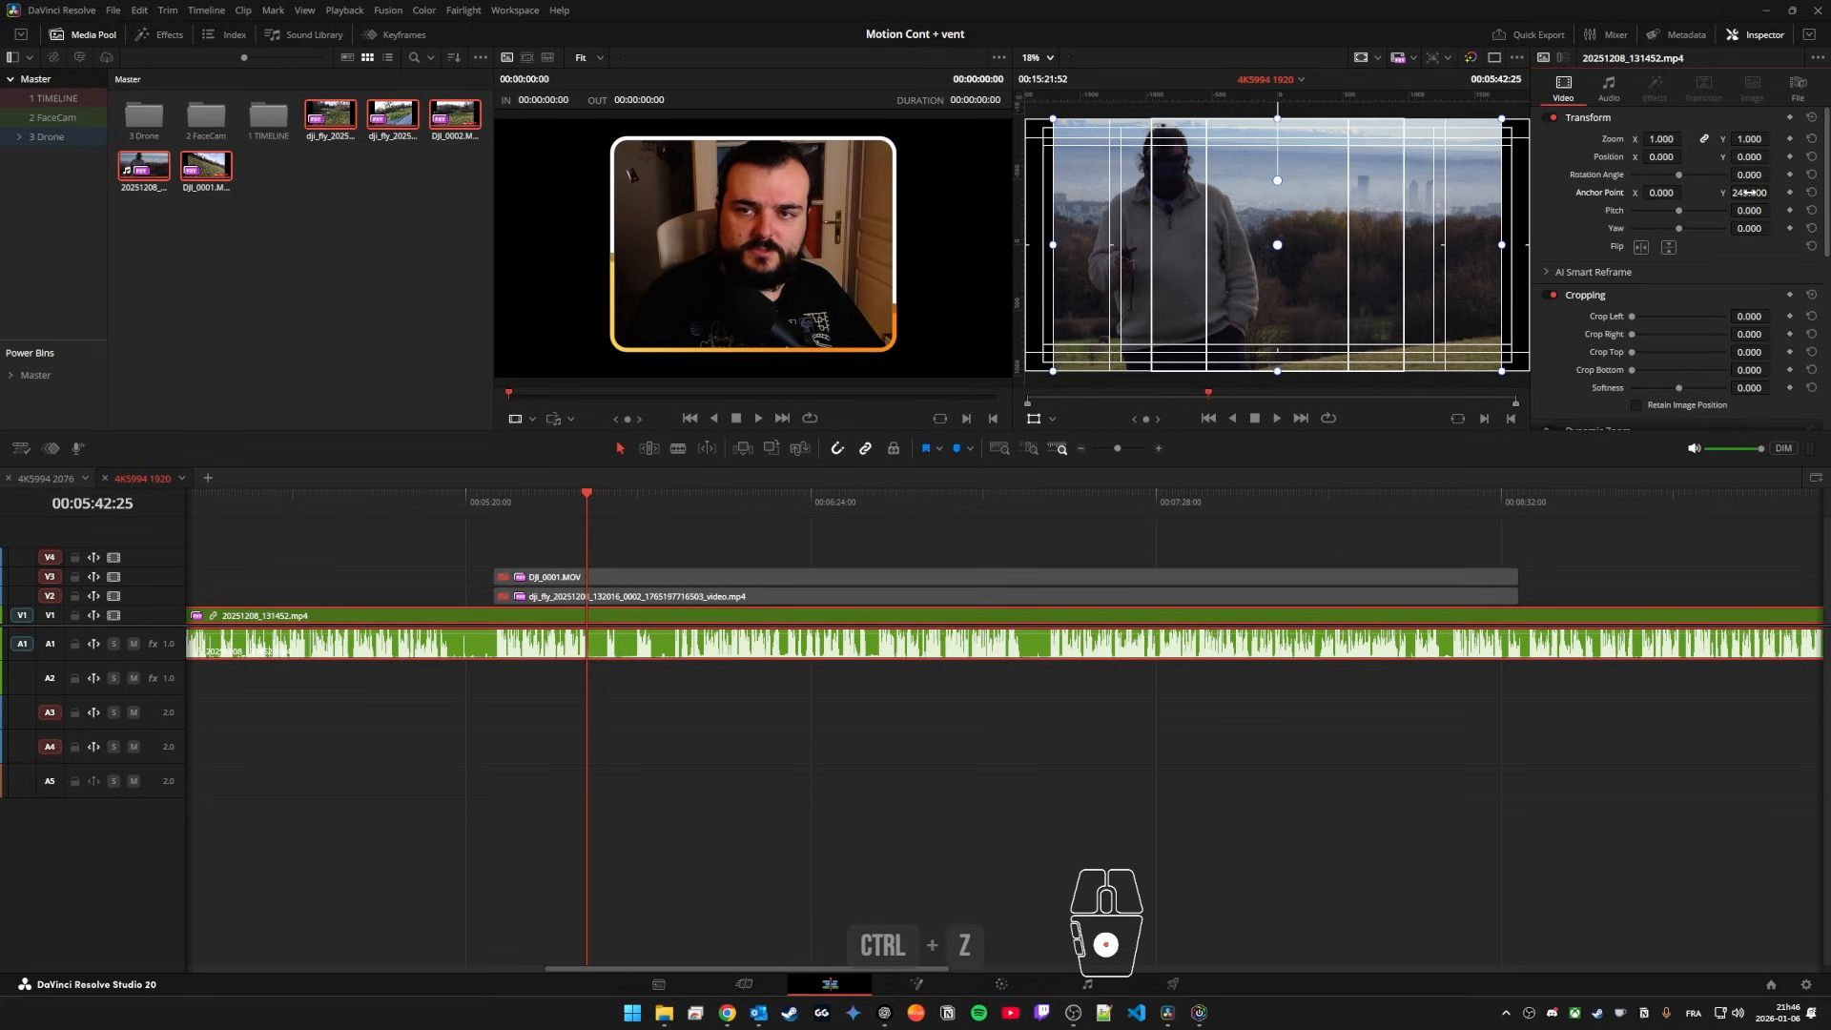
left_click_drag(1664, 139, 1686, 138)
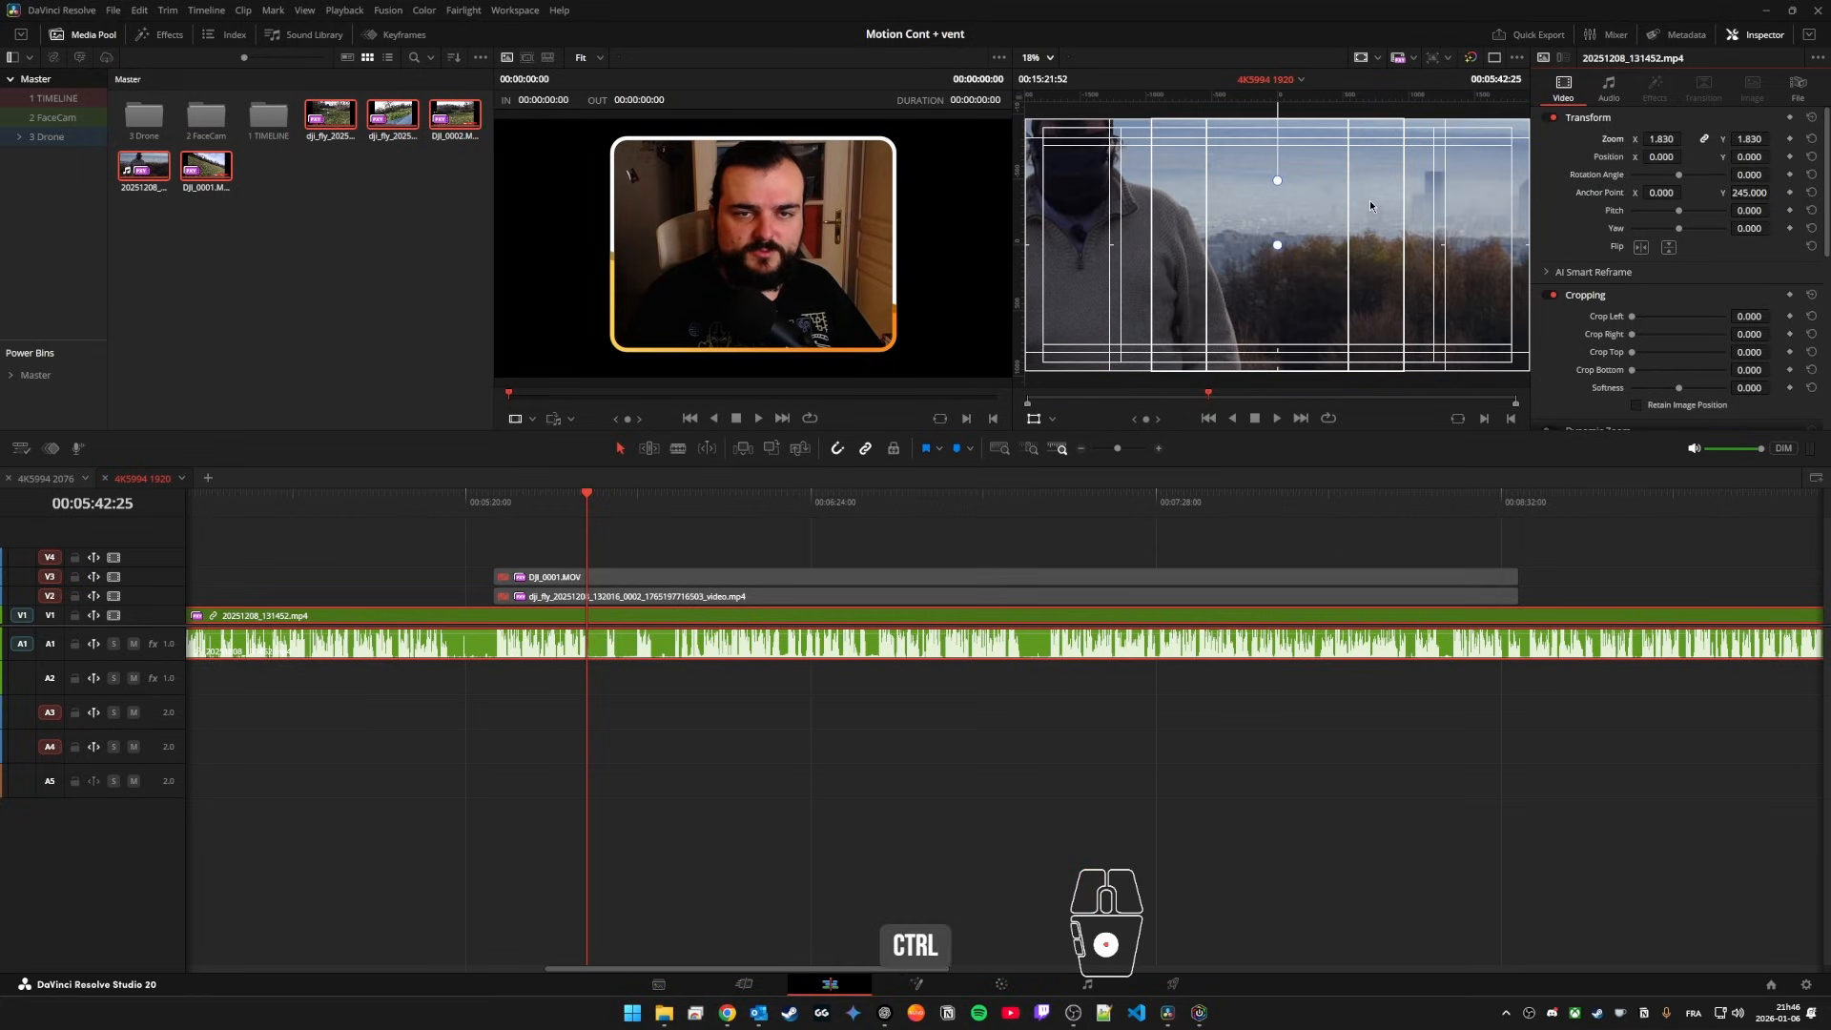
key("ctrl+z")
left_click(1812, 194)
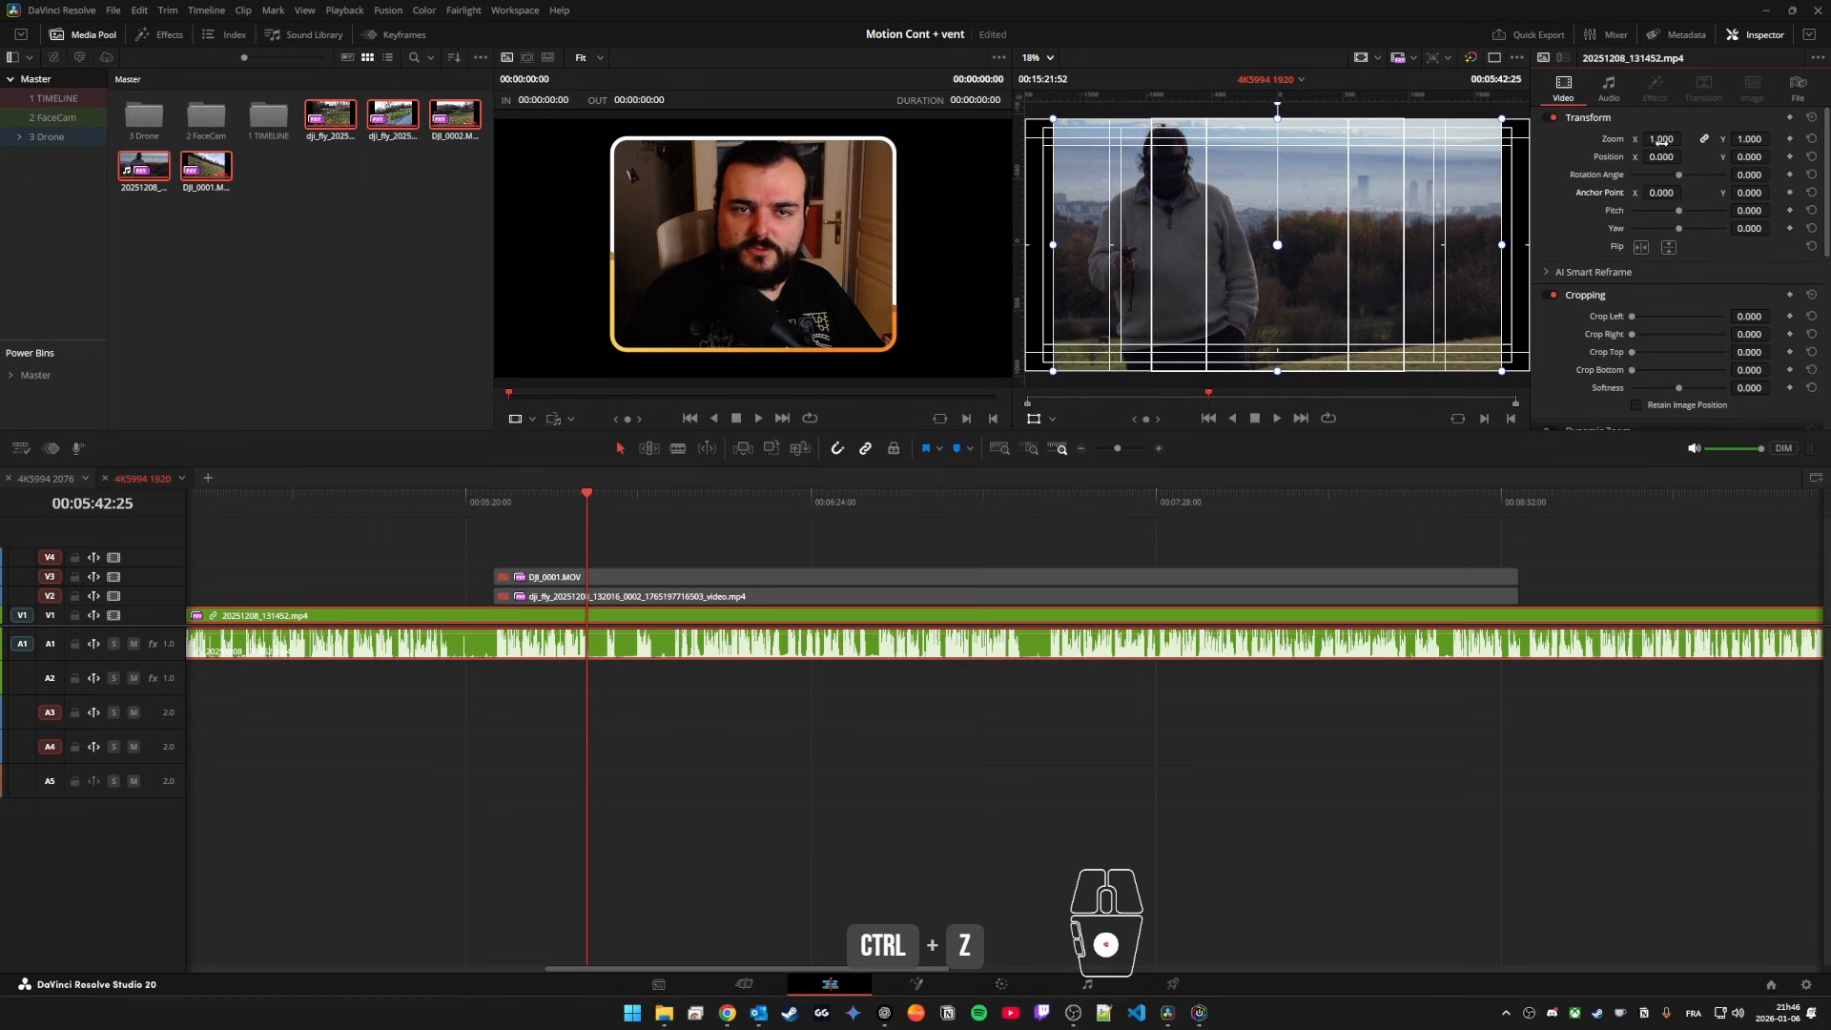
Step: Try scaling 20251208_131452.mp4 from its centred anchor point and reset its zoom
left_click_drag(1663, 139, 1793, 192)
key("ctrl+z")
left_click(1812, 140)
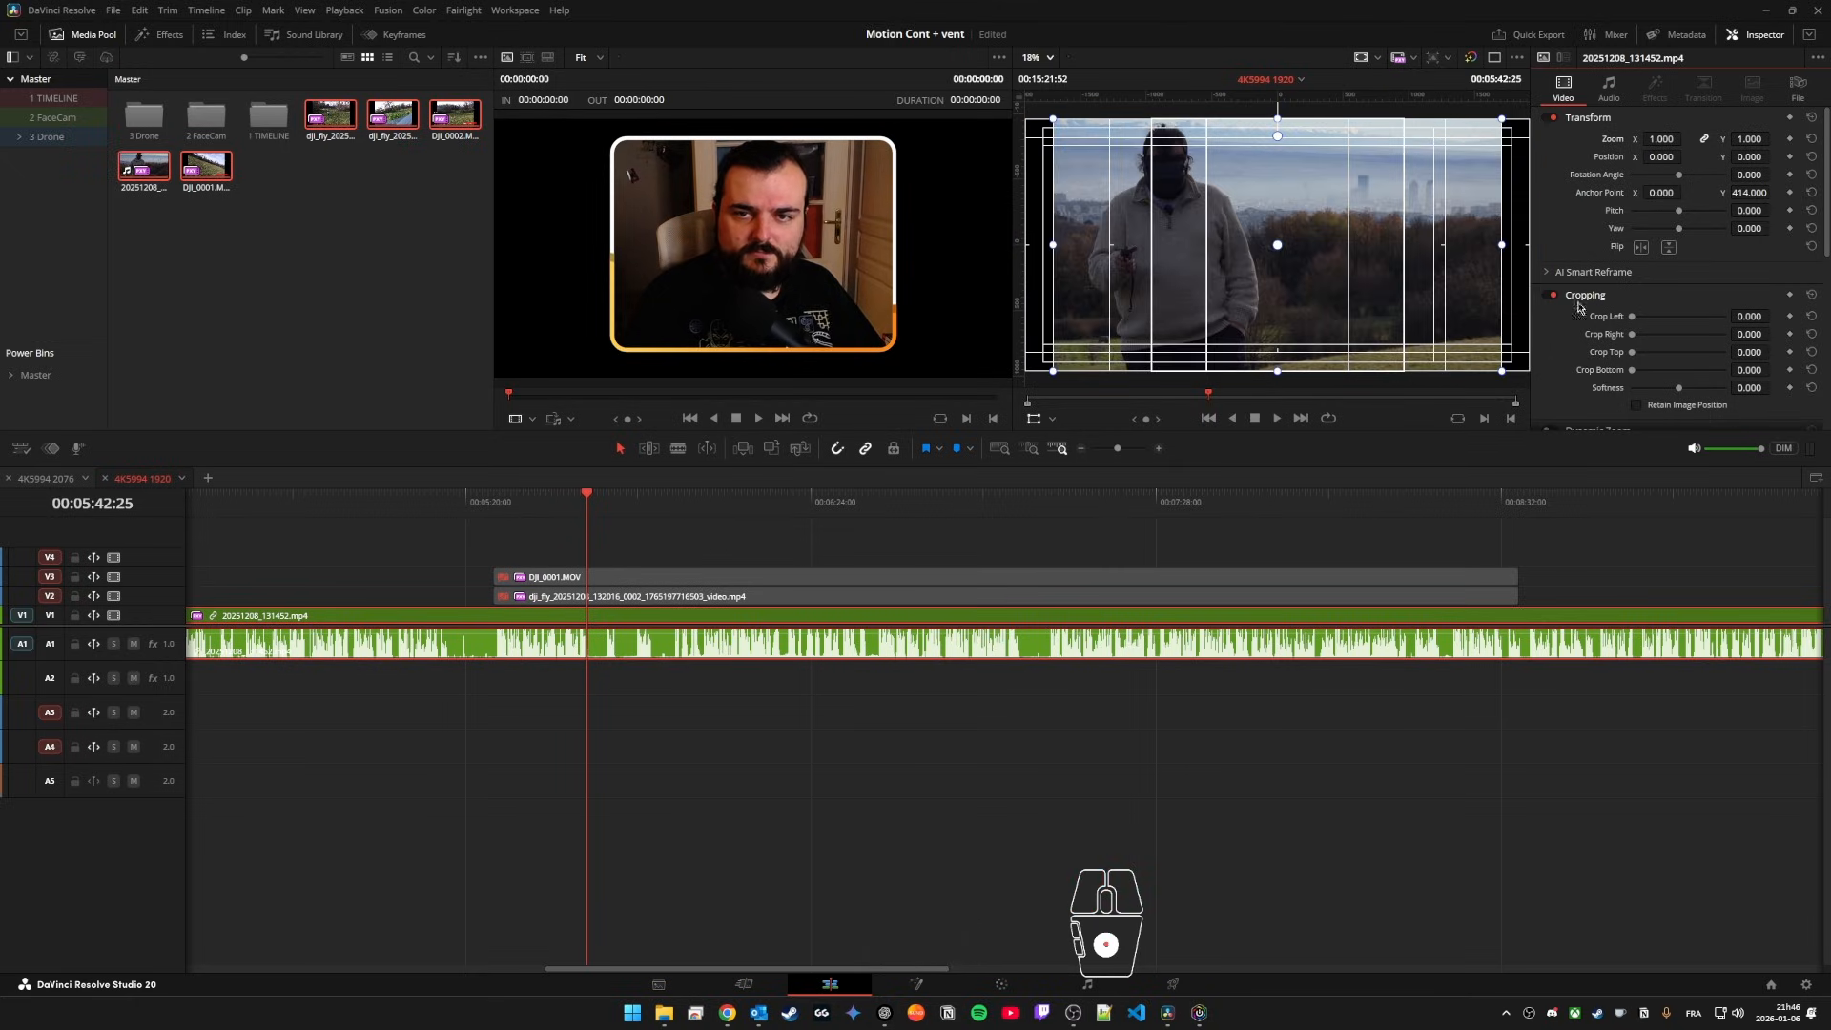
Step: Try Dynamic Zoom on 20251208_131452.mp4 with its overlay shown in the viewer, and switch the effect off again
left_click(1583, 295)
left_click(1554, 318)
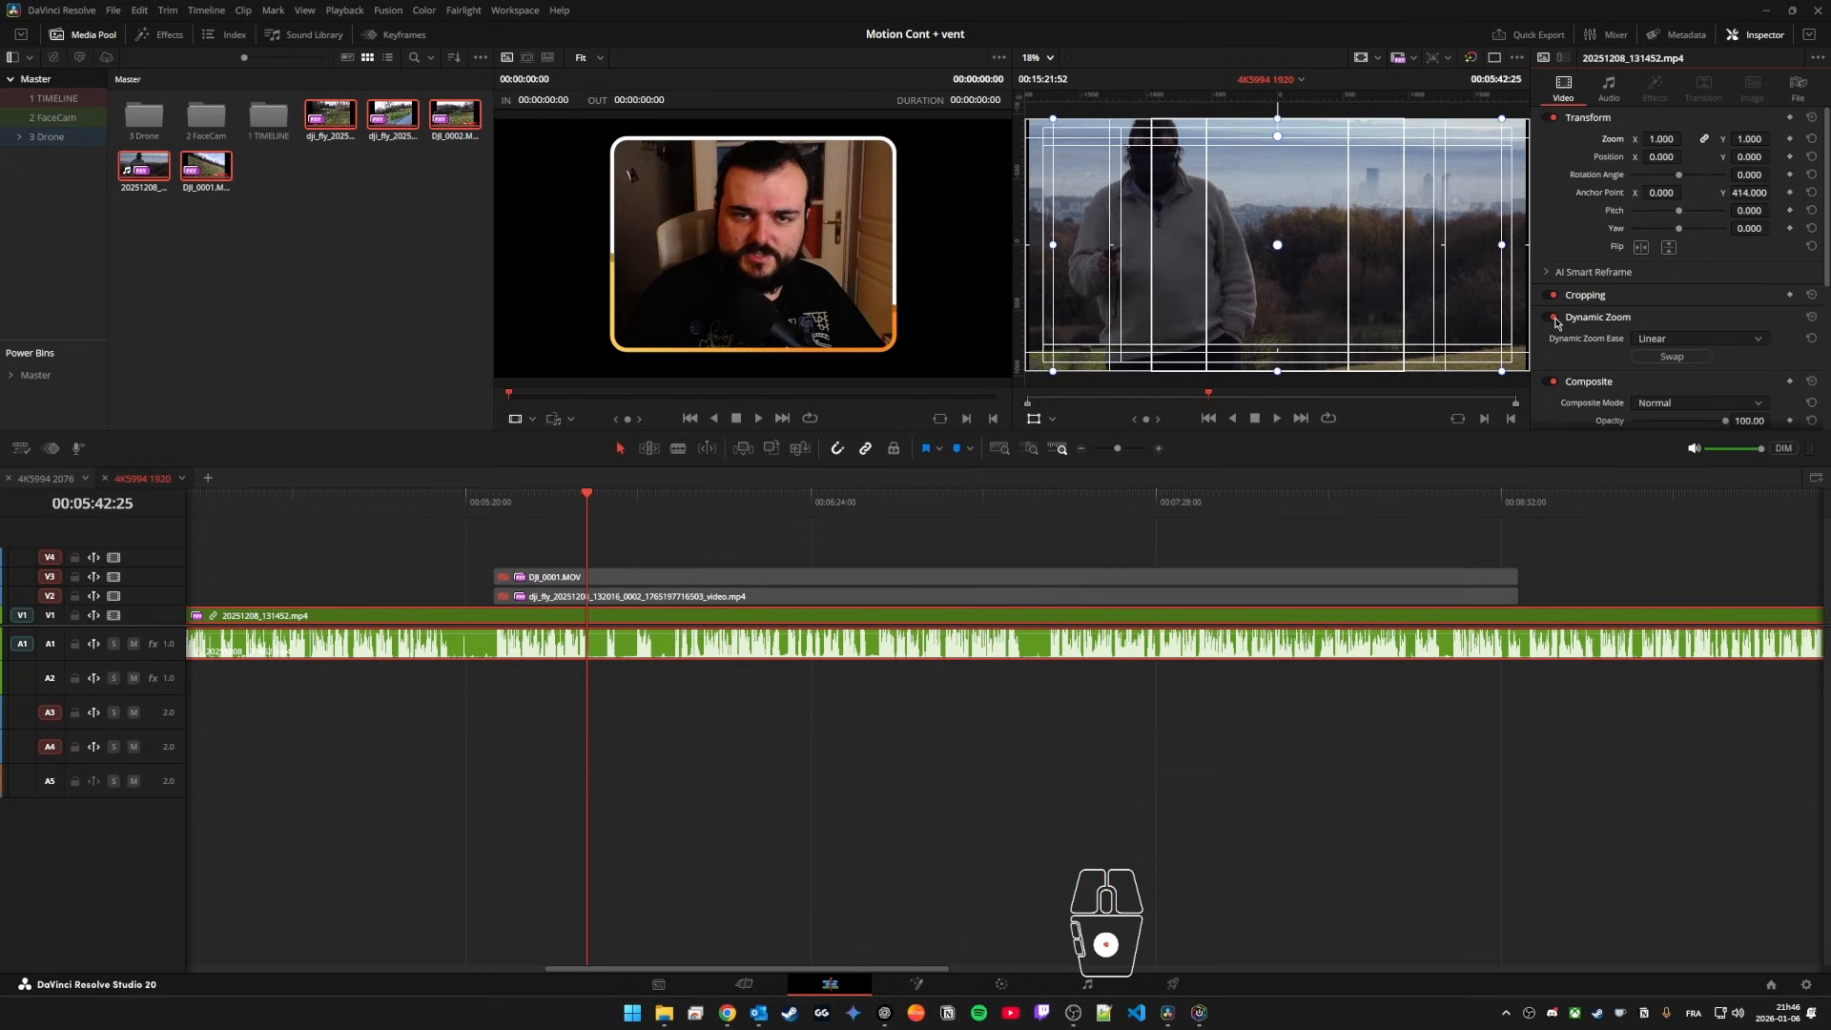
left_click(1054, 424)
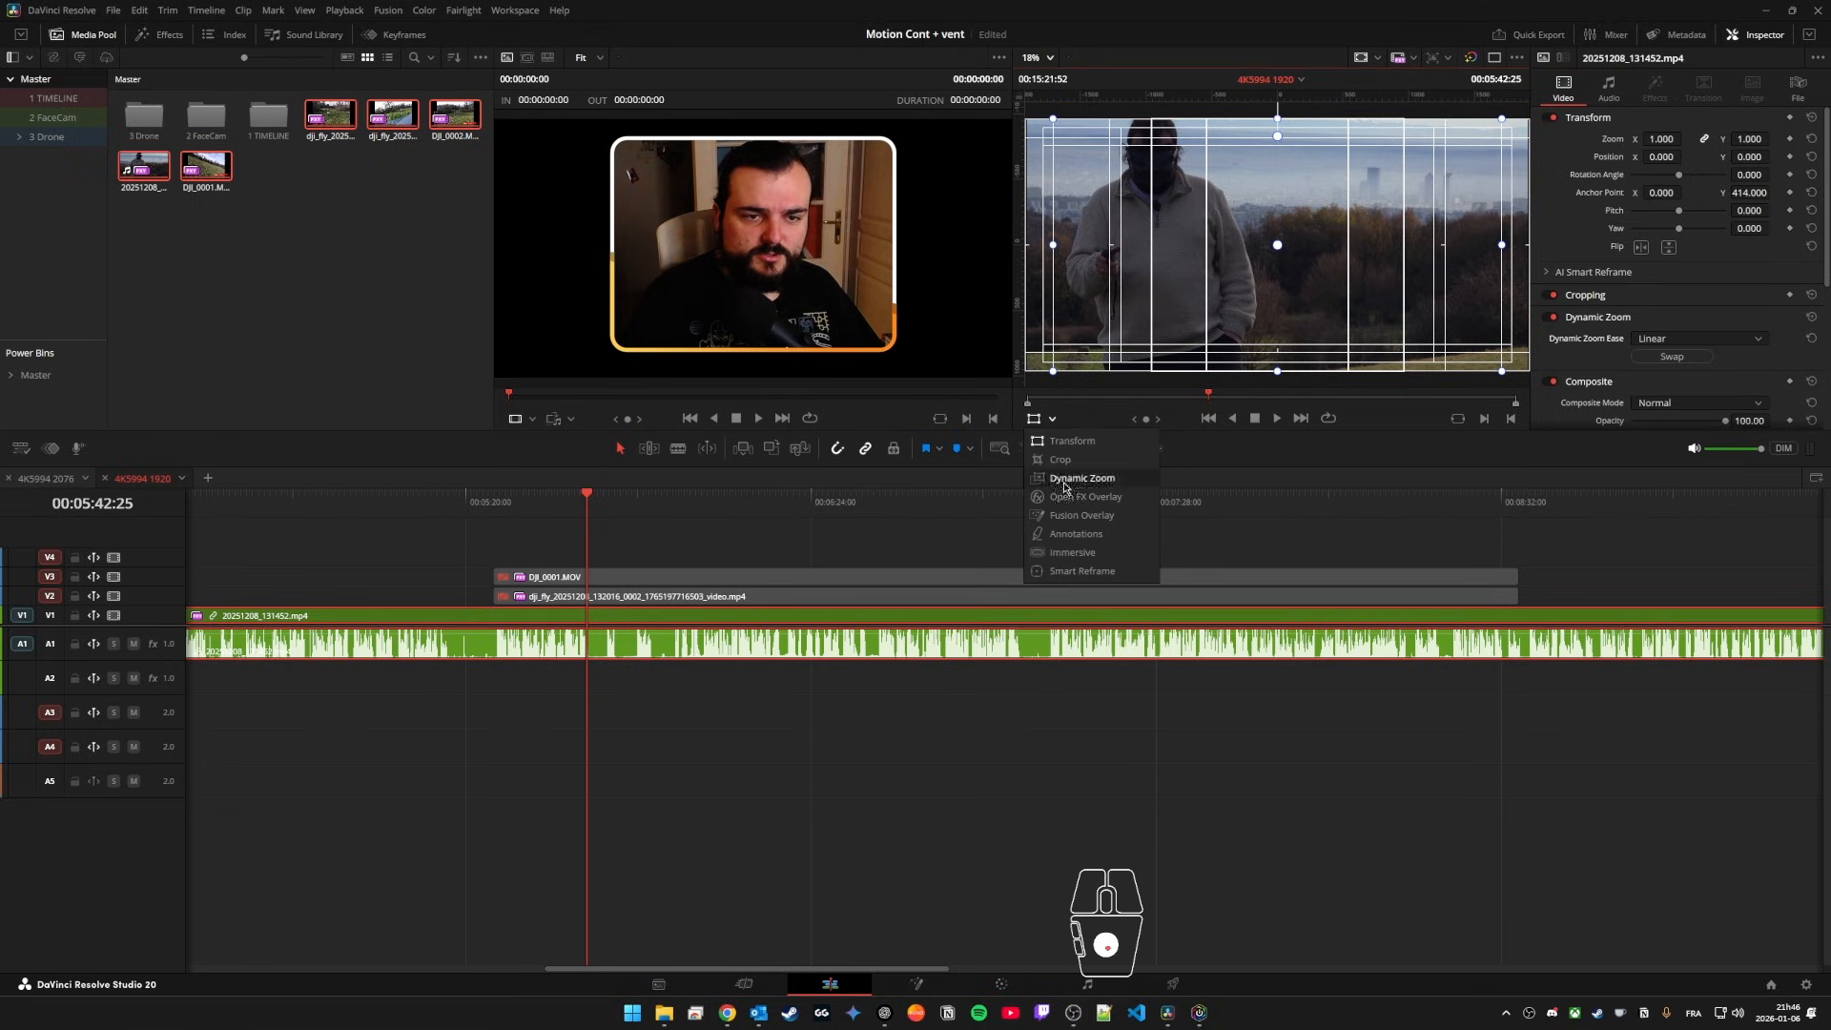
left_click(1078, 485)
left_click(1551, 320)
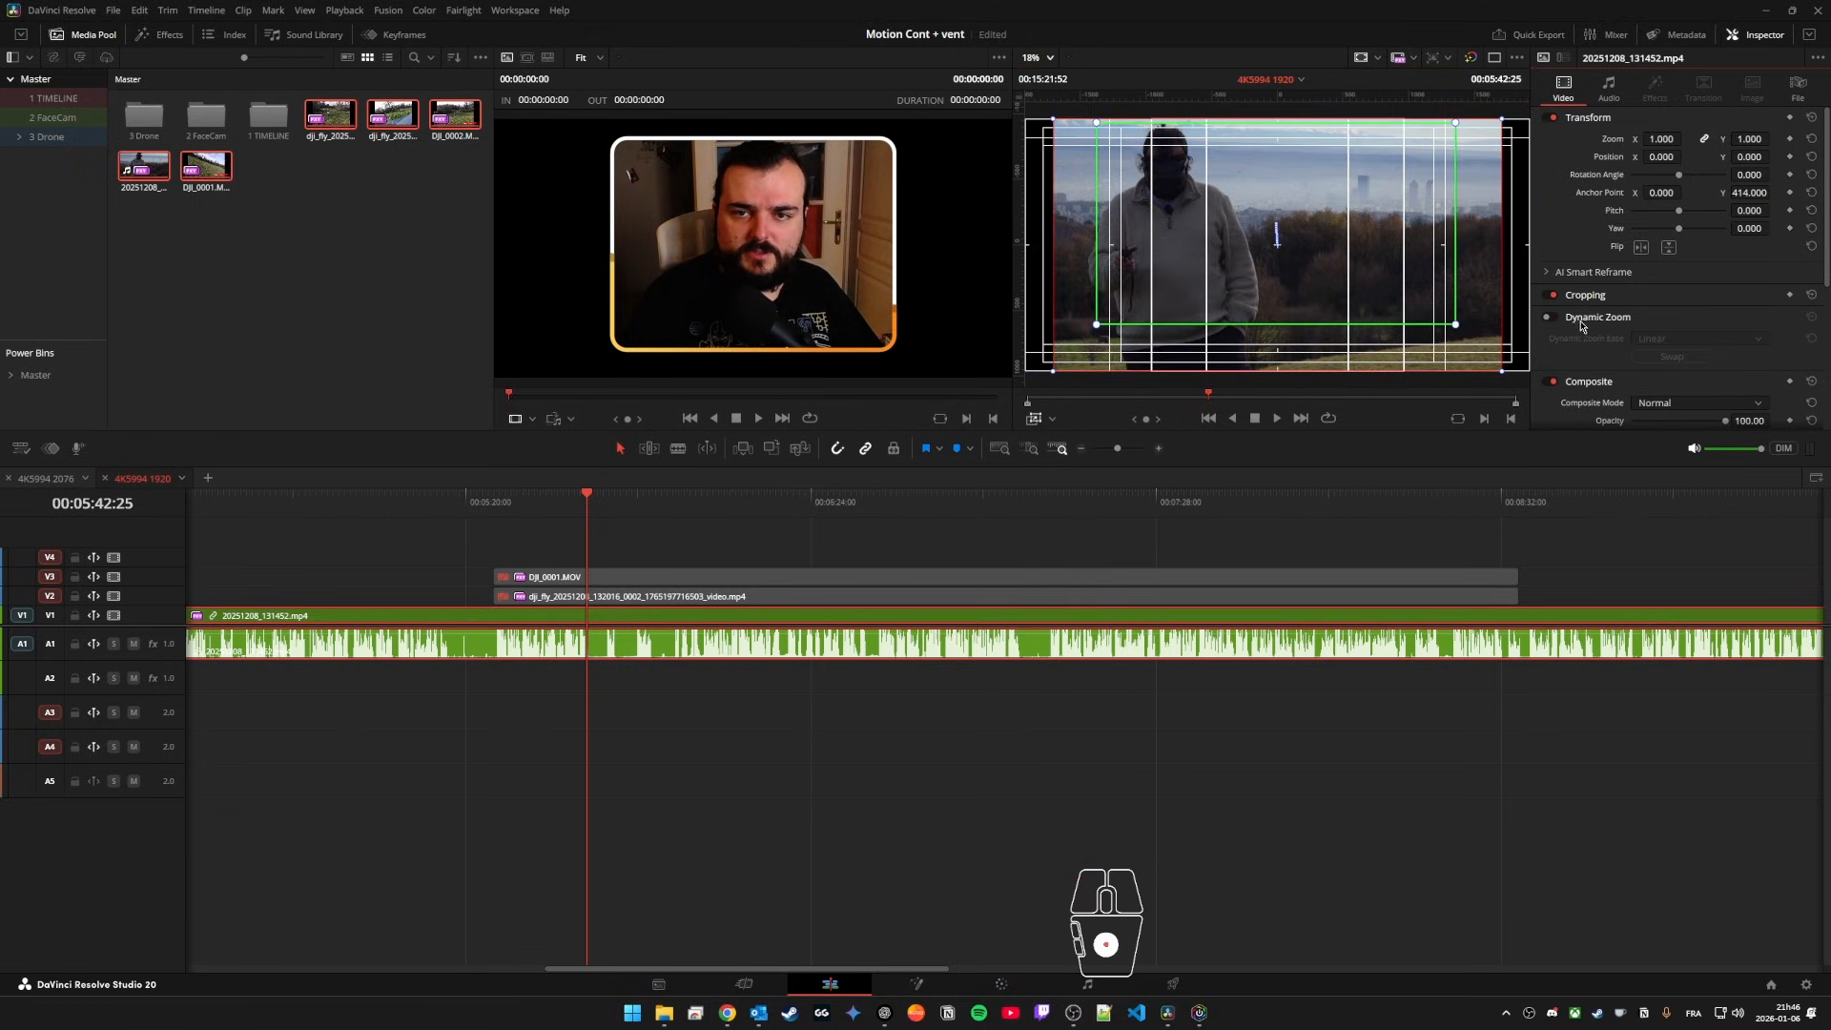
Step: Split 20251208_131452.mp4 at the start and end of the drone clips stacked above it
left_click_drag(491, 501, 493, 508)
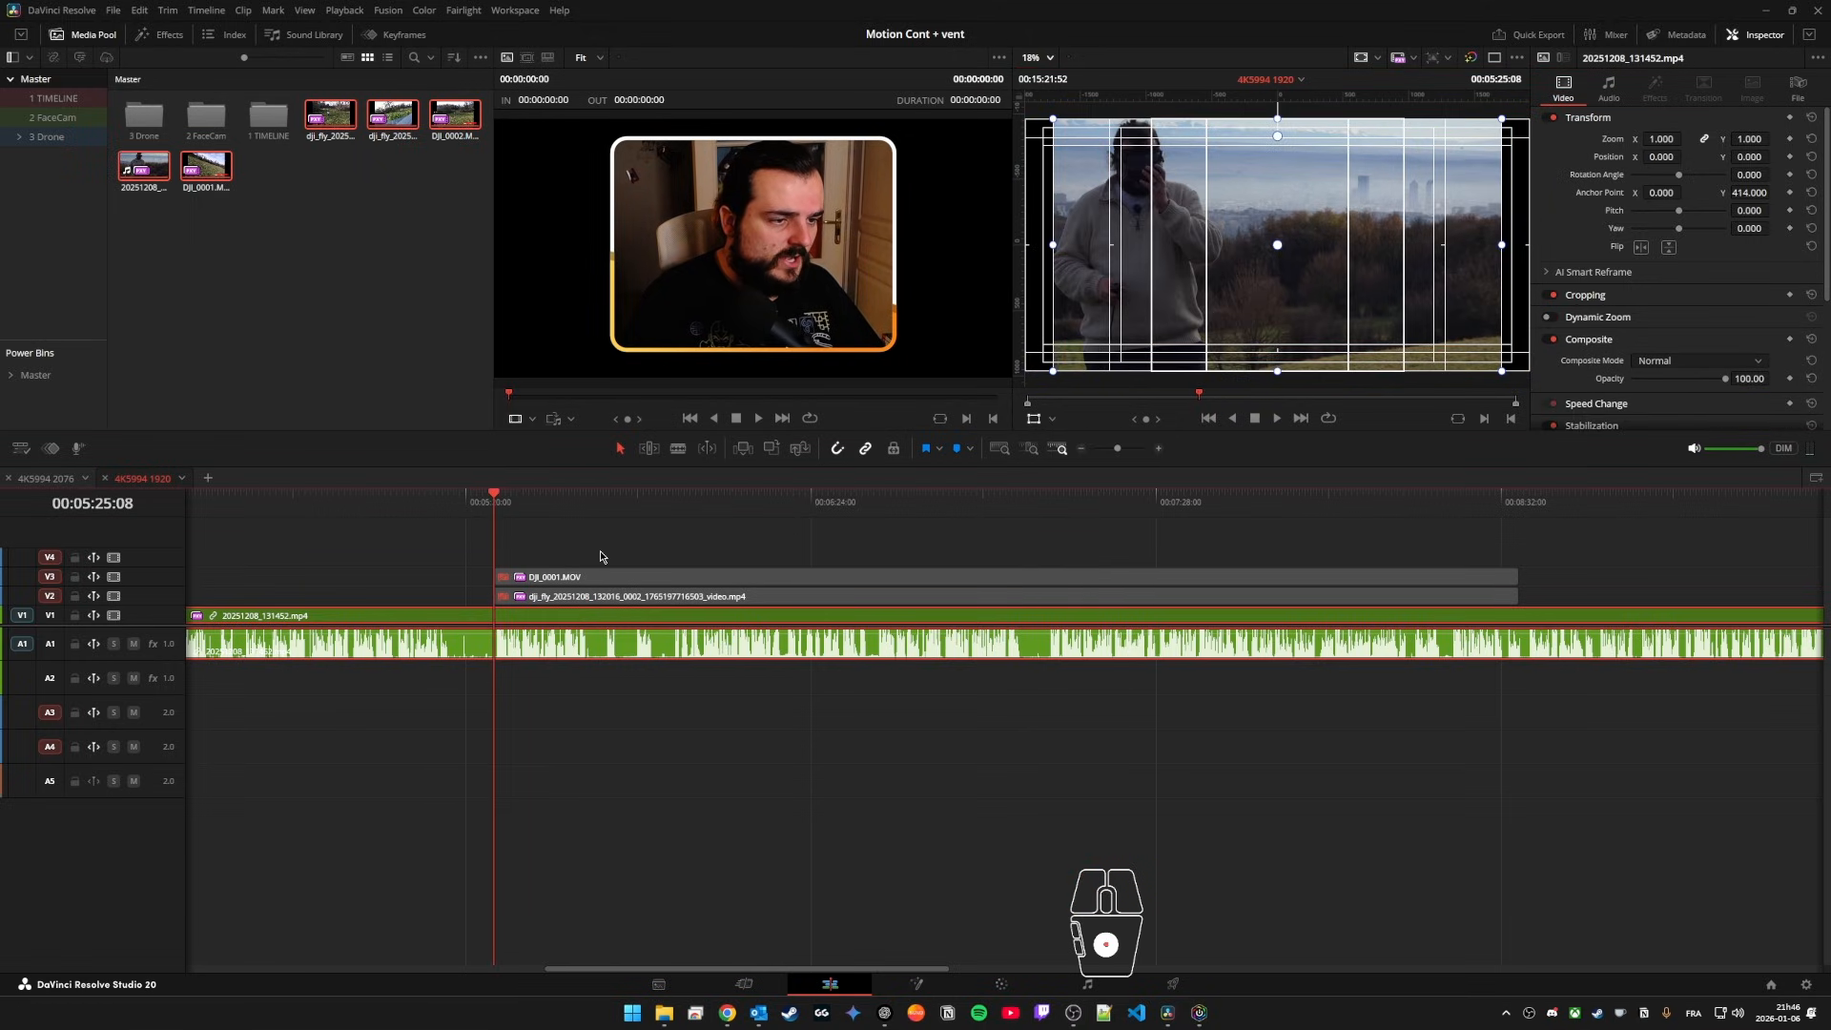
key("ctrl+b")
key("Down")
key("ctrl+b")
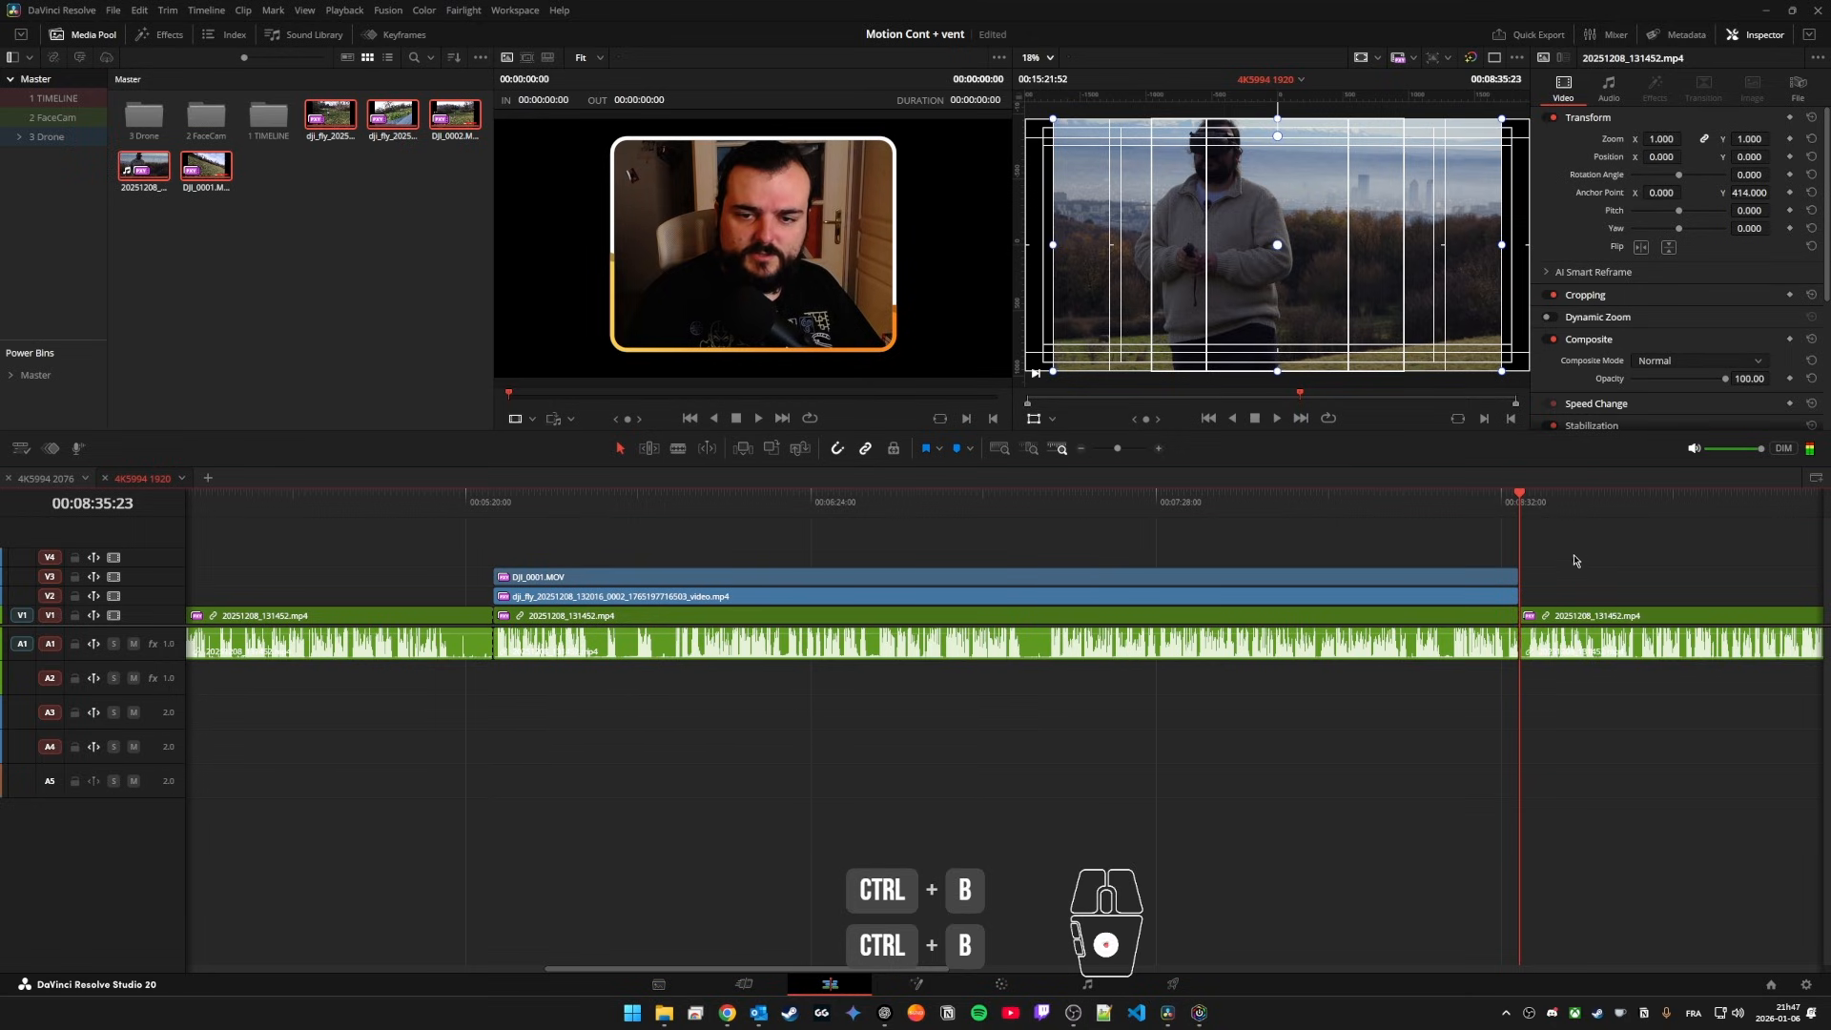
Step: Try enabling Dynamic Zoom on the 20251208_131452.mp4 segment after the drone clips, and disable it again
scroll(1116, 543, "down", 11)
left_click(1412, 515)
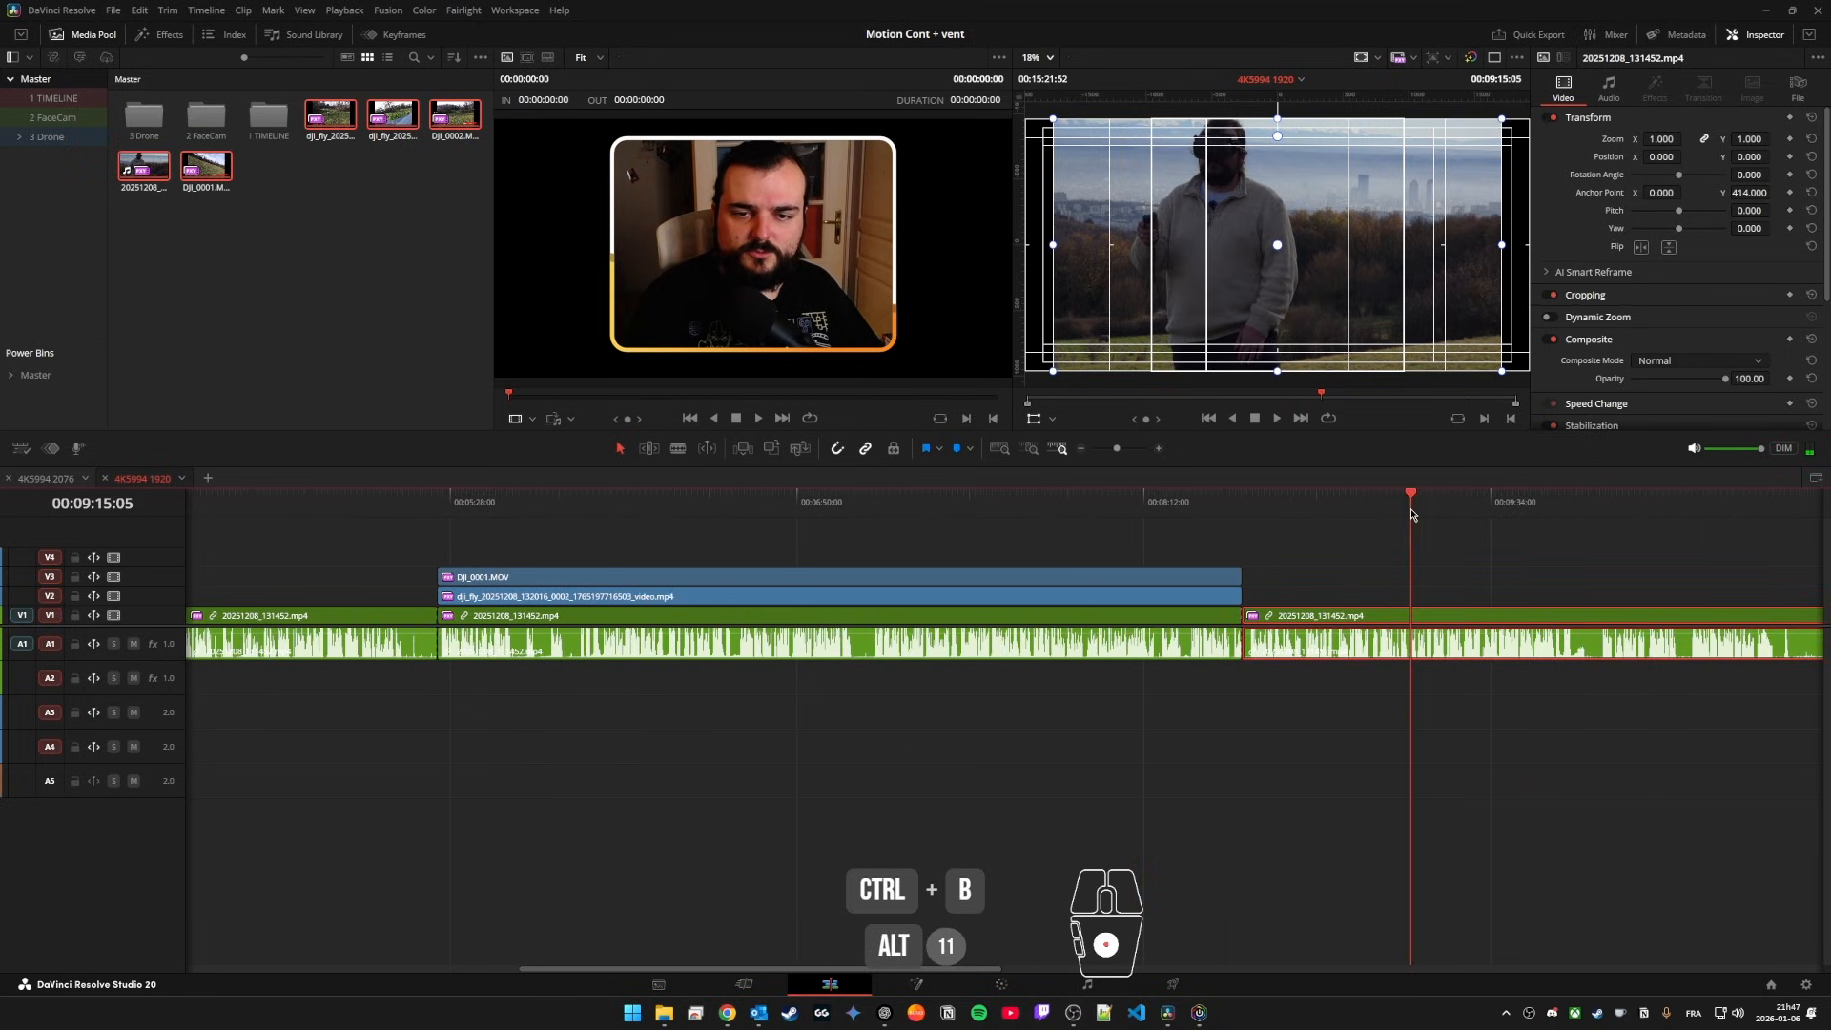
left_click_drag(1412, 515, 1281, 509)
left_click(1549, 323)
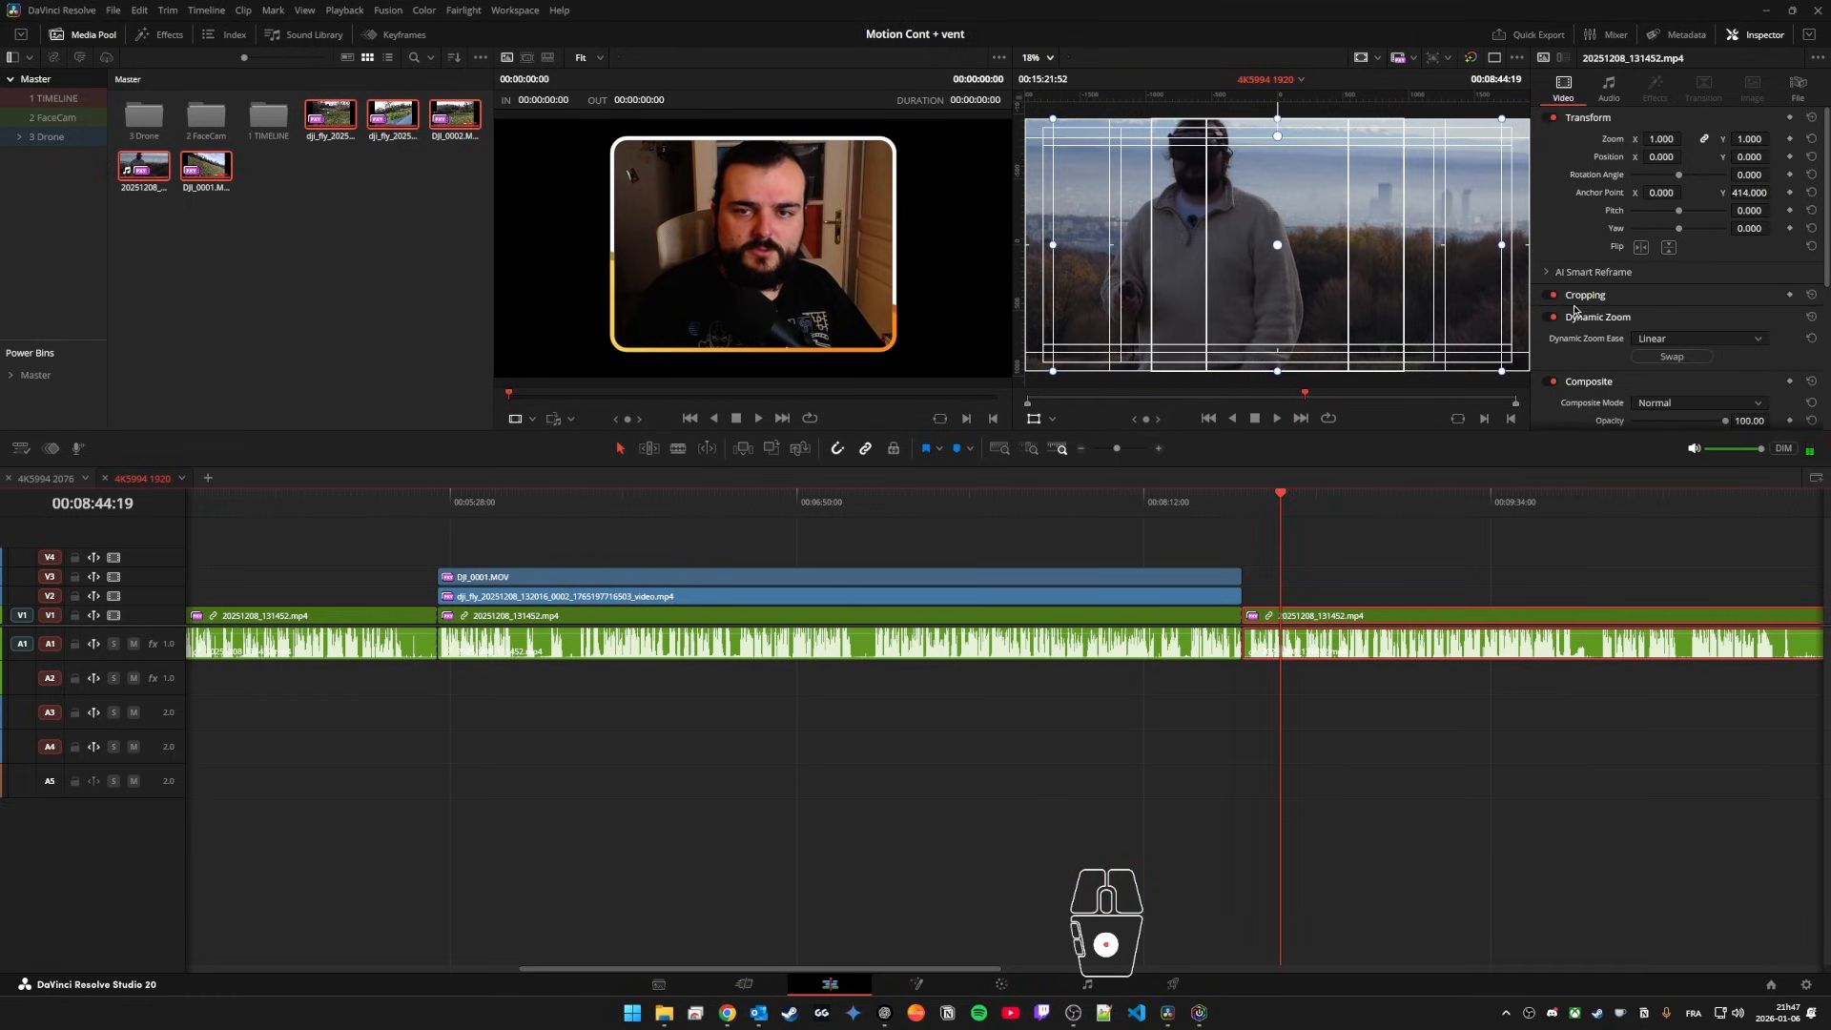
left_click(1552, 316)
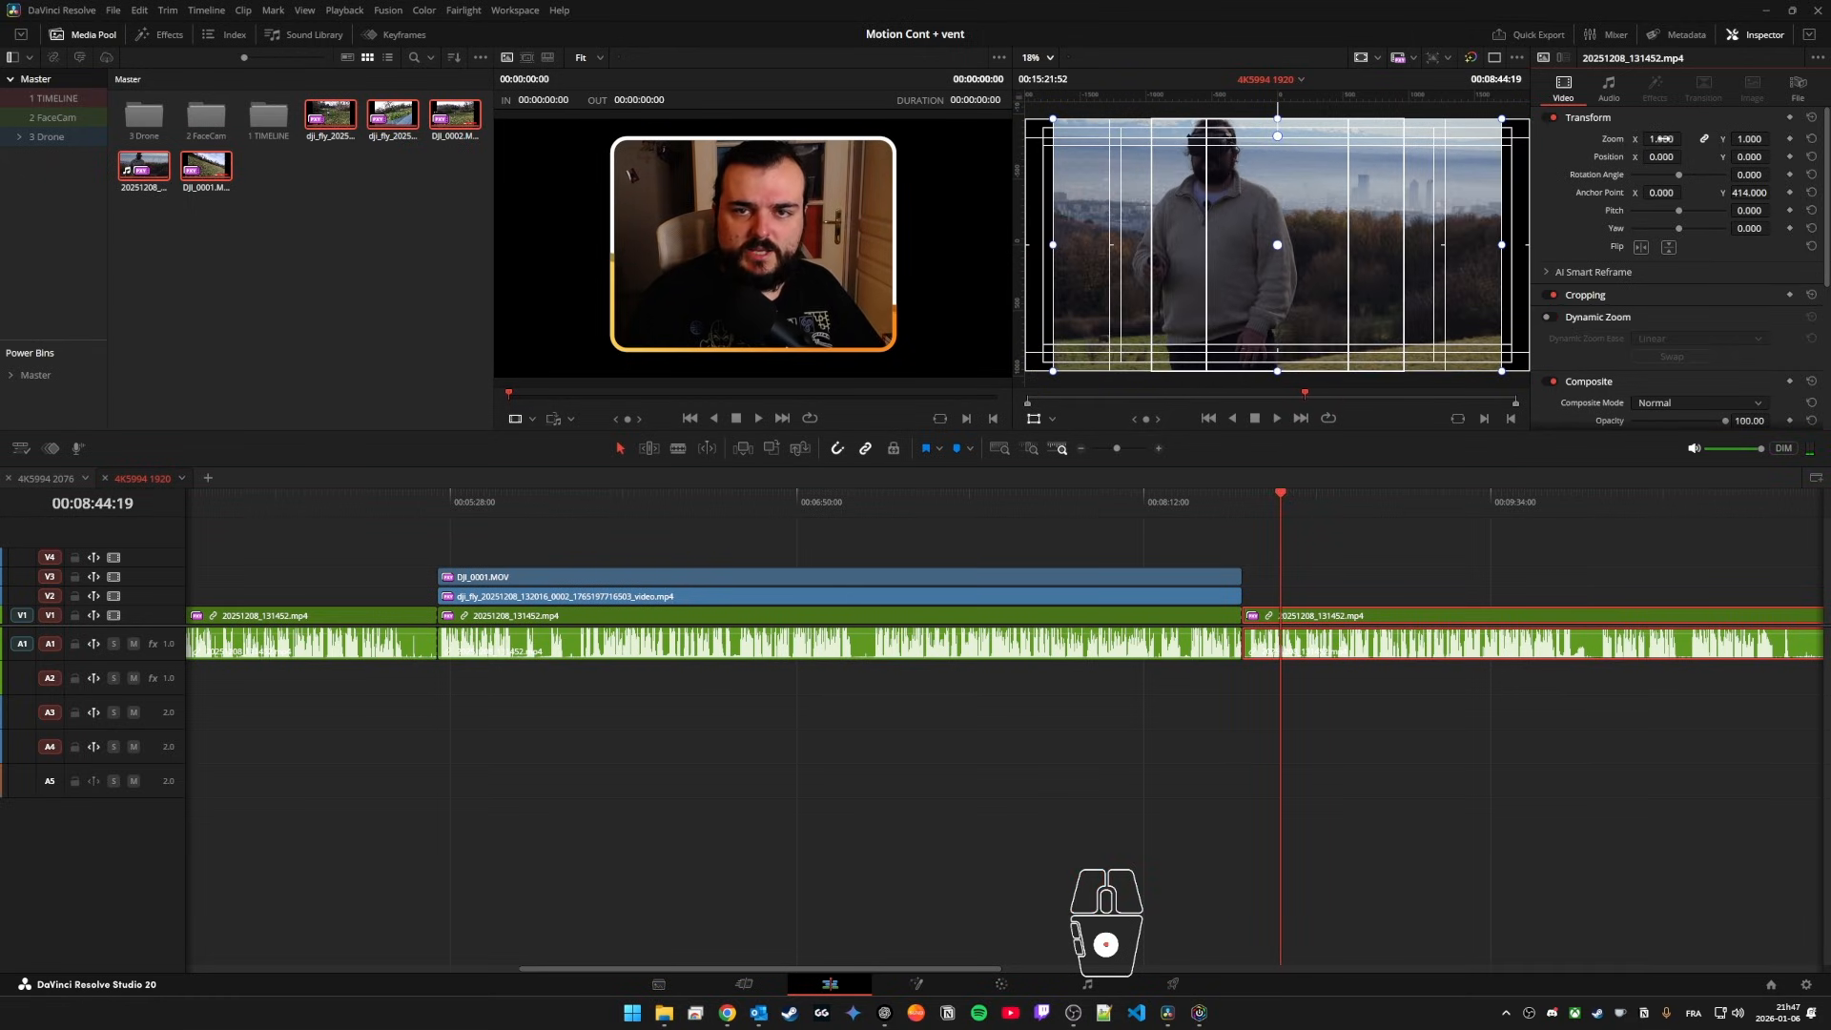
mouse_move(1662, 139)
left_mouse_down()
mouse_move(1722, 139)
mouse_move(1663, 139)
left_mouse_up()
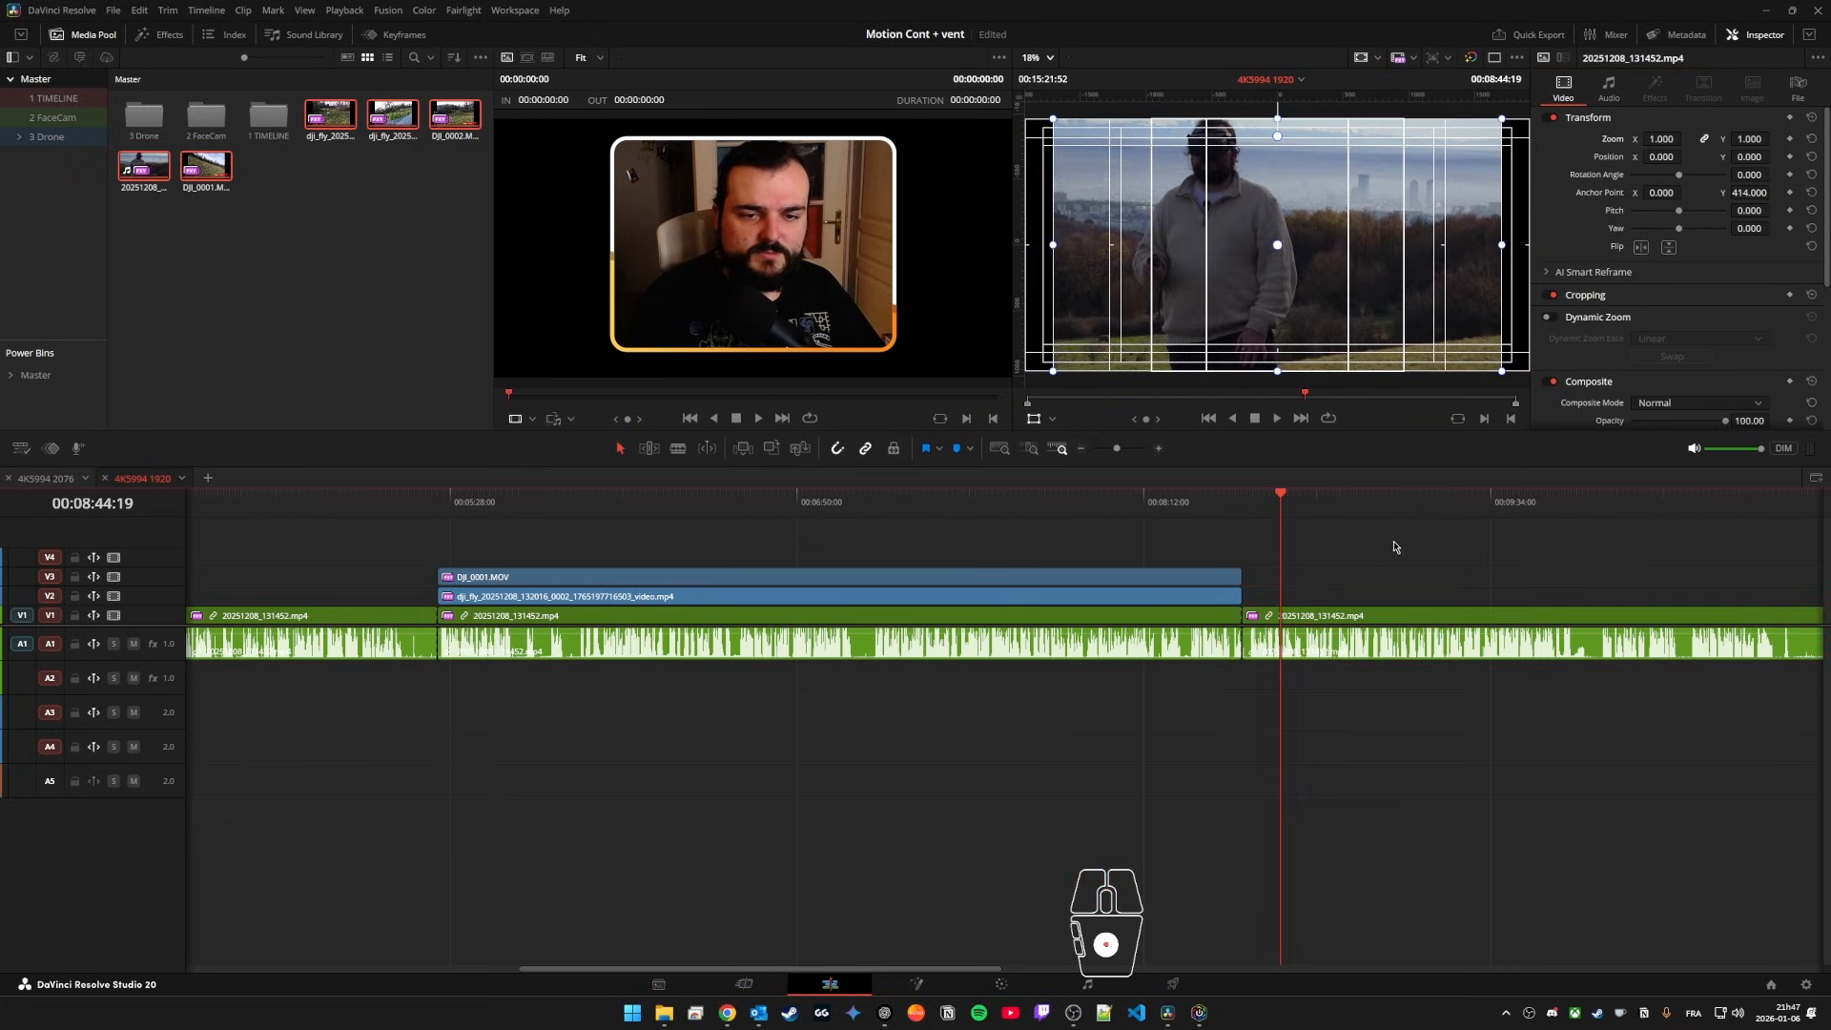
Step: Rejoin the split segments of 20251208_131452.mp4 and set the clip's zoom to 1.125
scroll(942, 563, "left", 3)
scroll(904, 563, "down", 3)
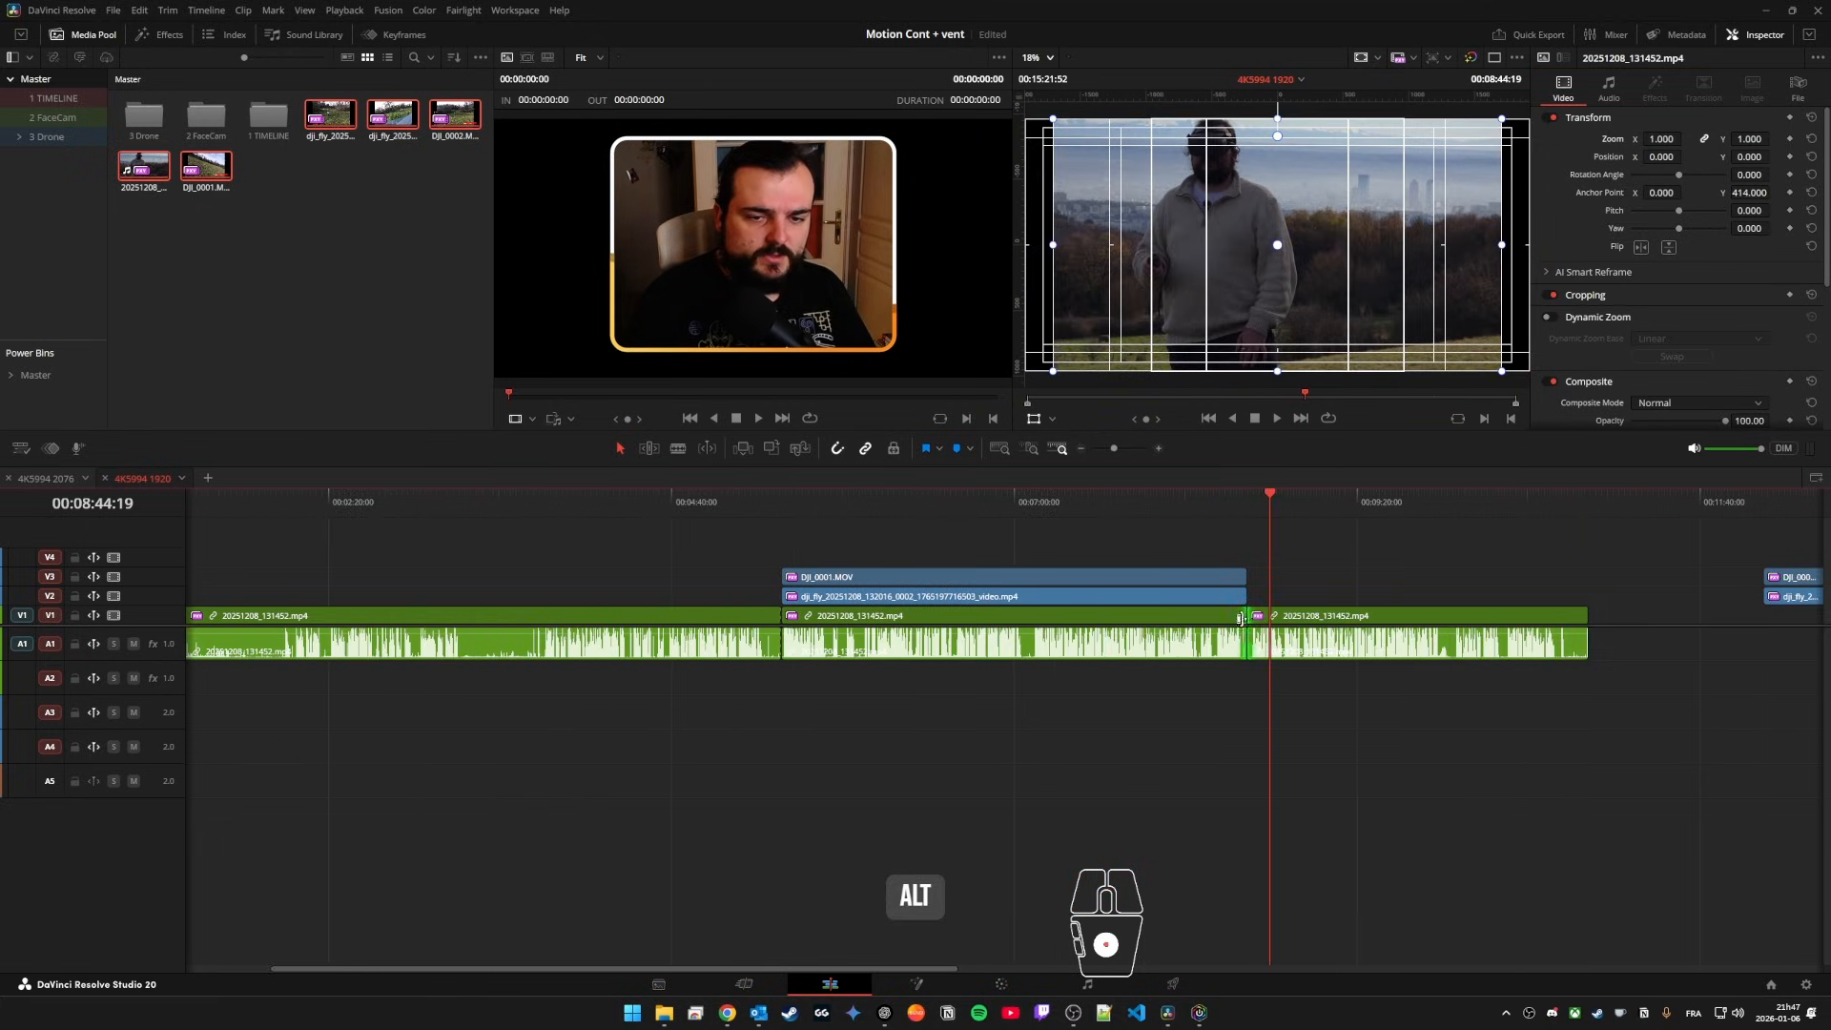
key("2")
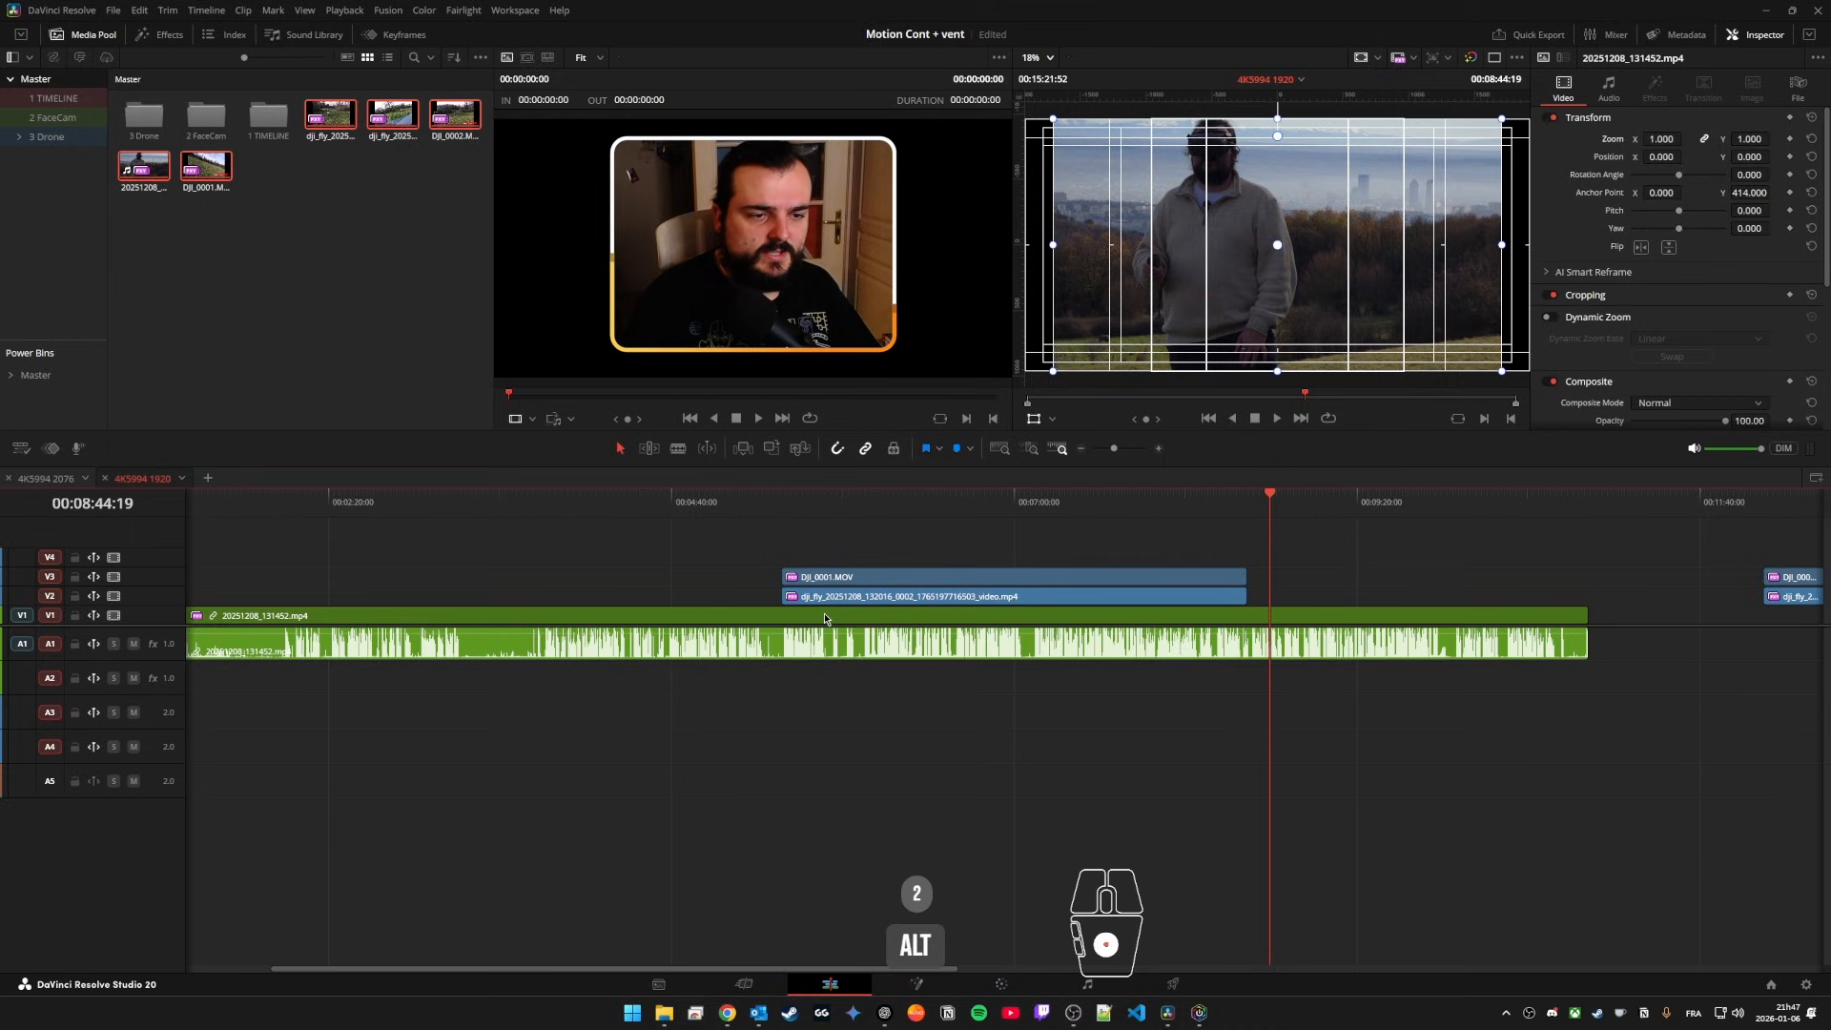
left_click(759, 493)
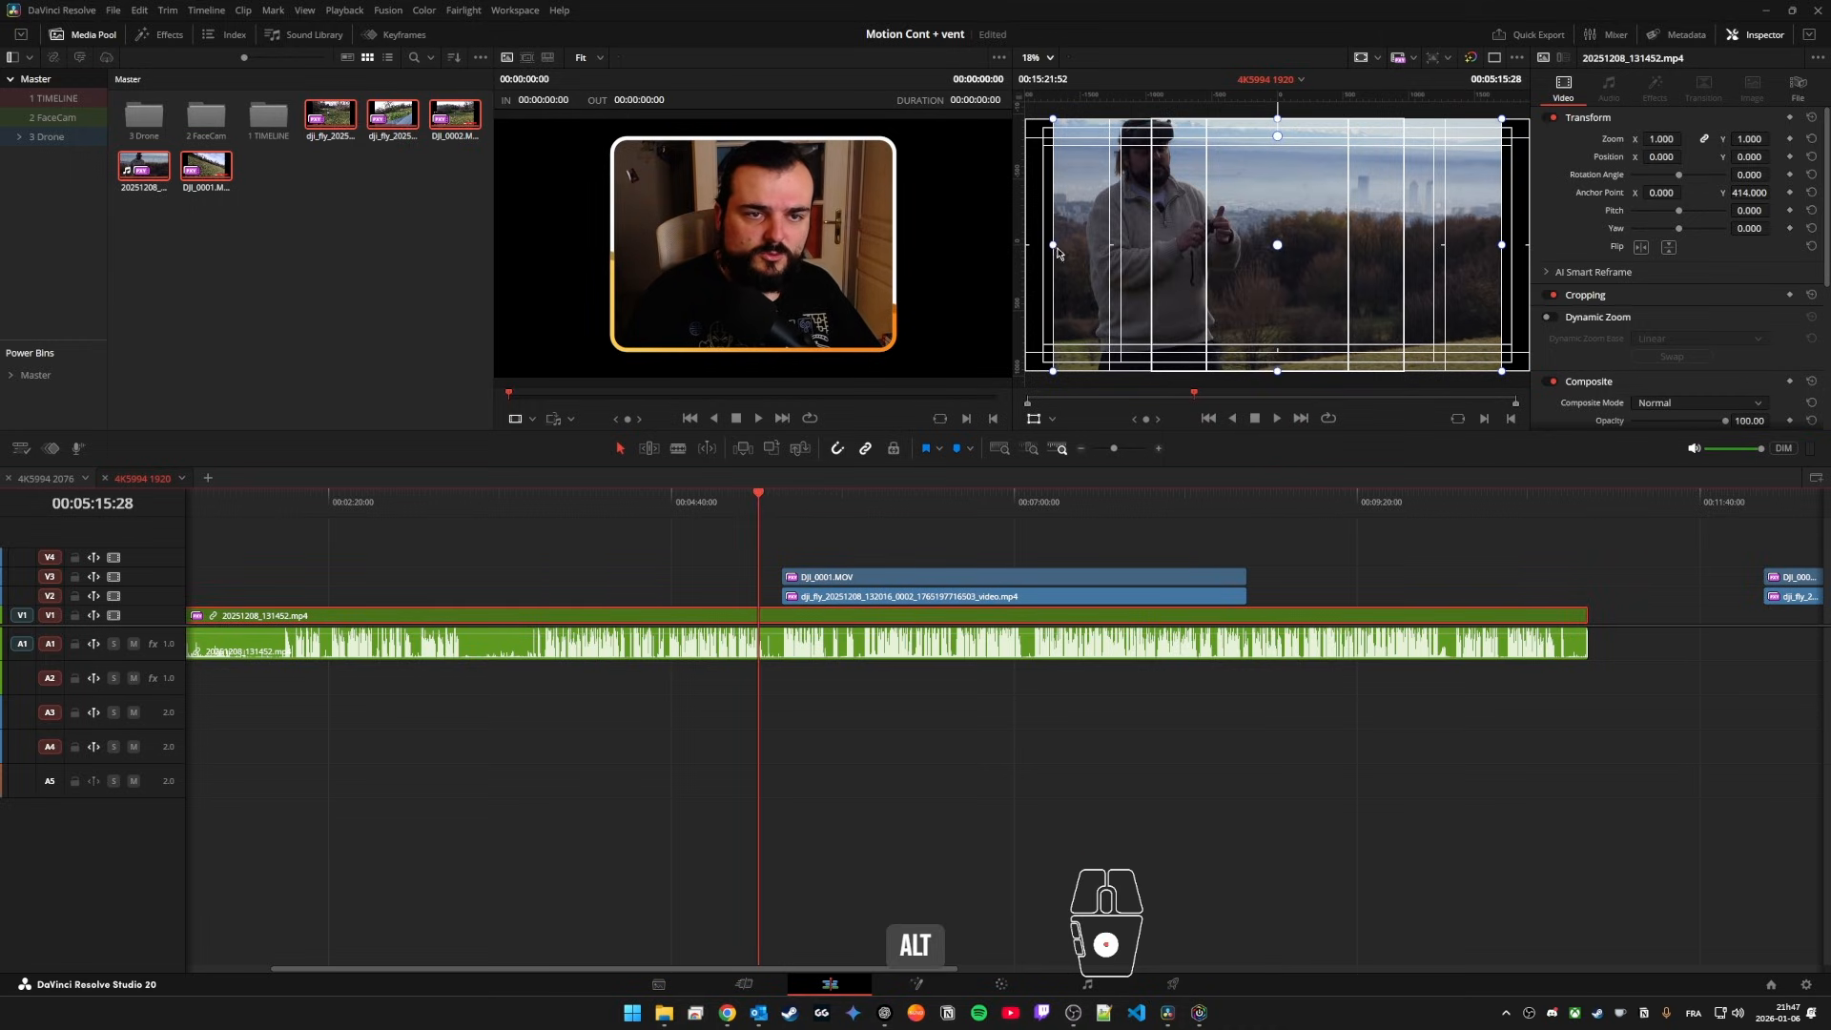
key("ctrl+z")
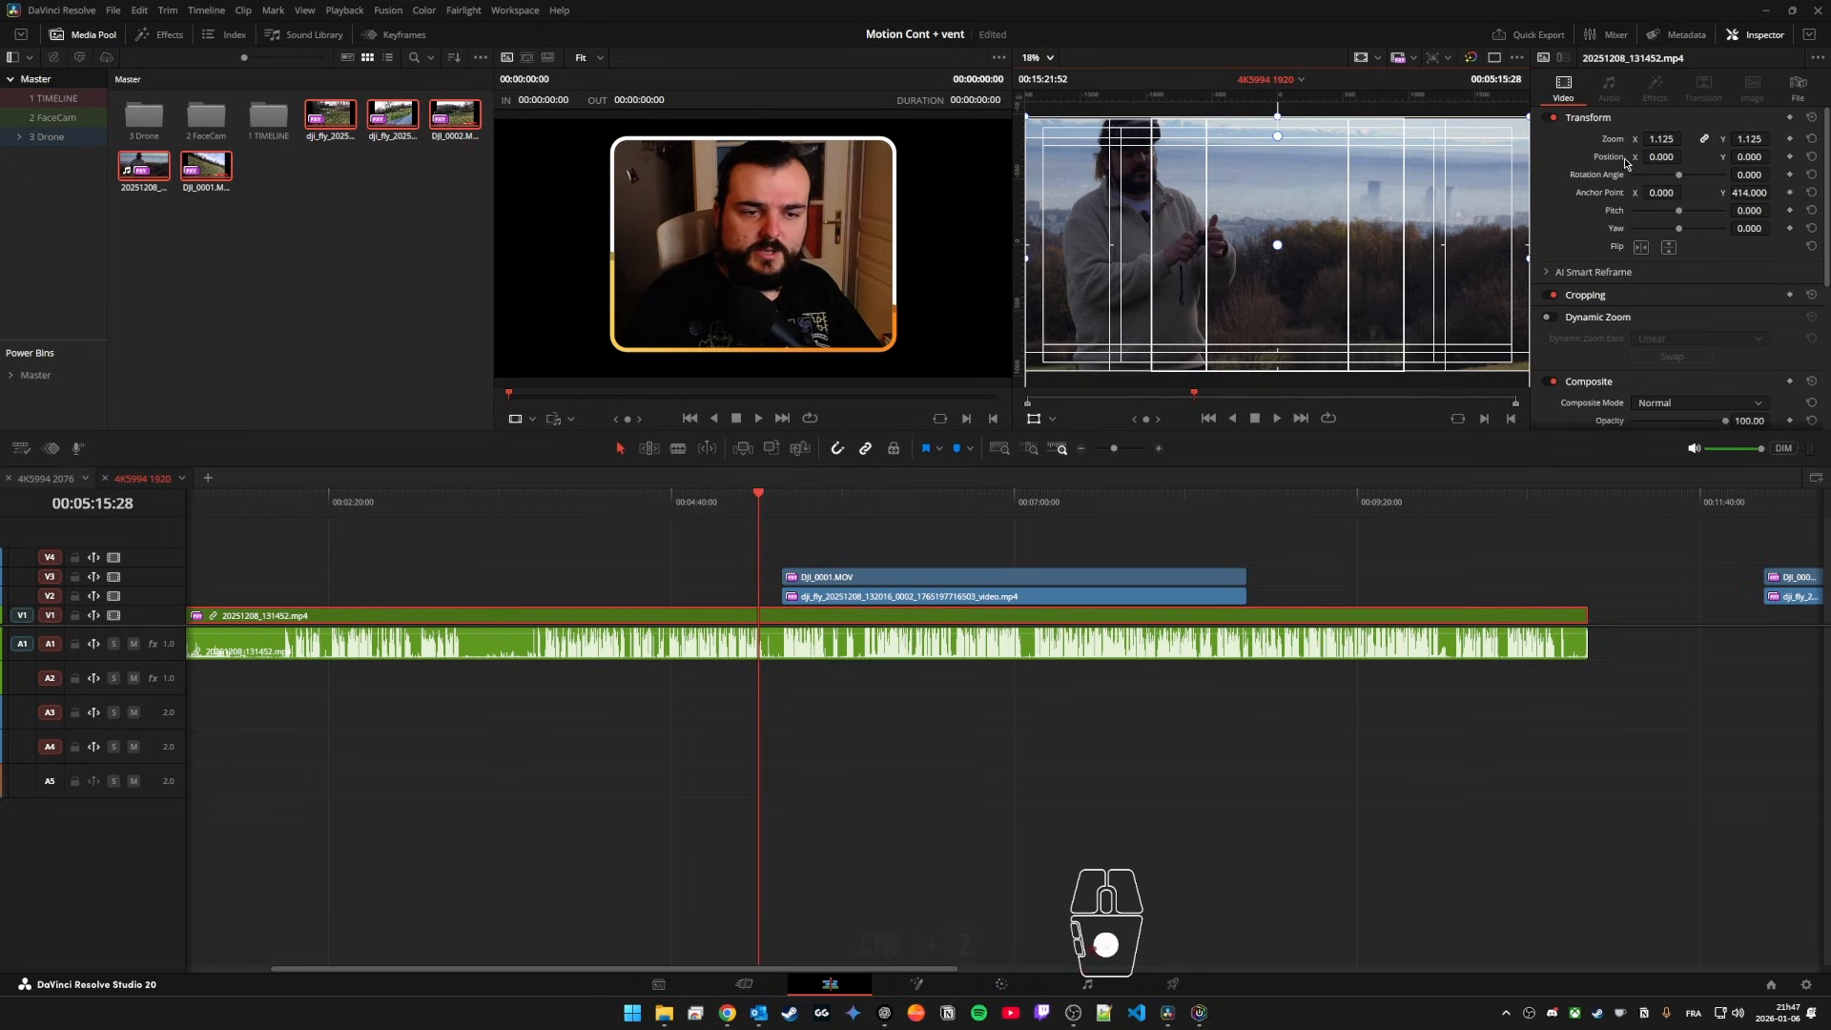
Step: Split the zoomed 20251208_131452.mp4 at 00:05:25:08, where the drone clips start, and again where they end
scroll(834, 512, "down", 15)
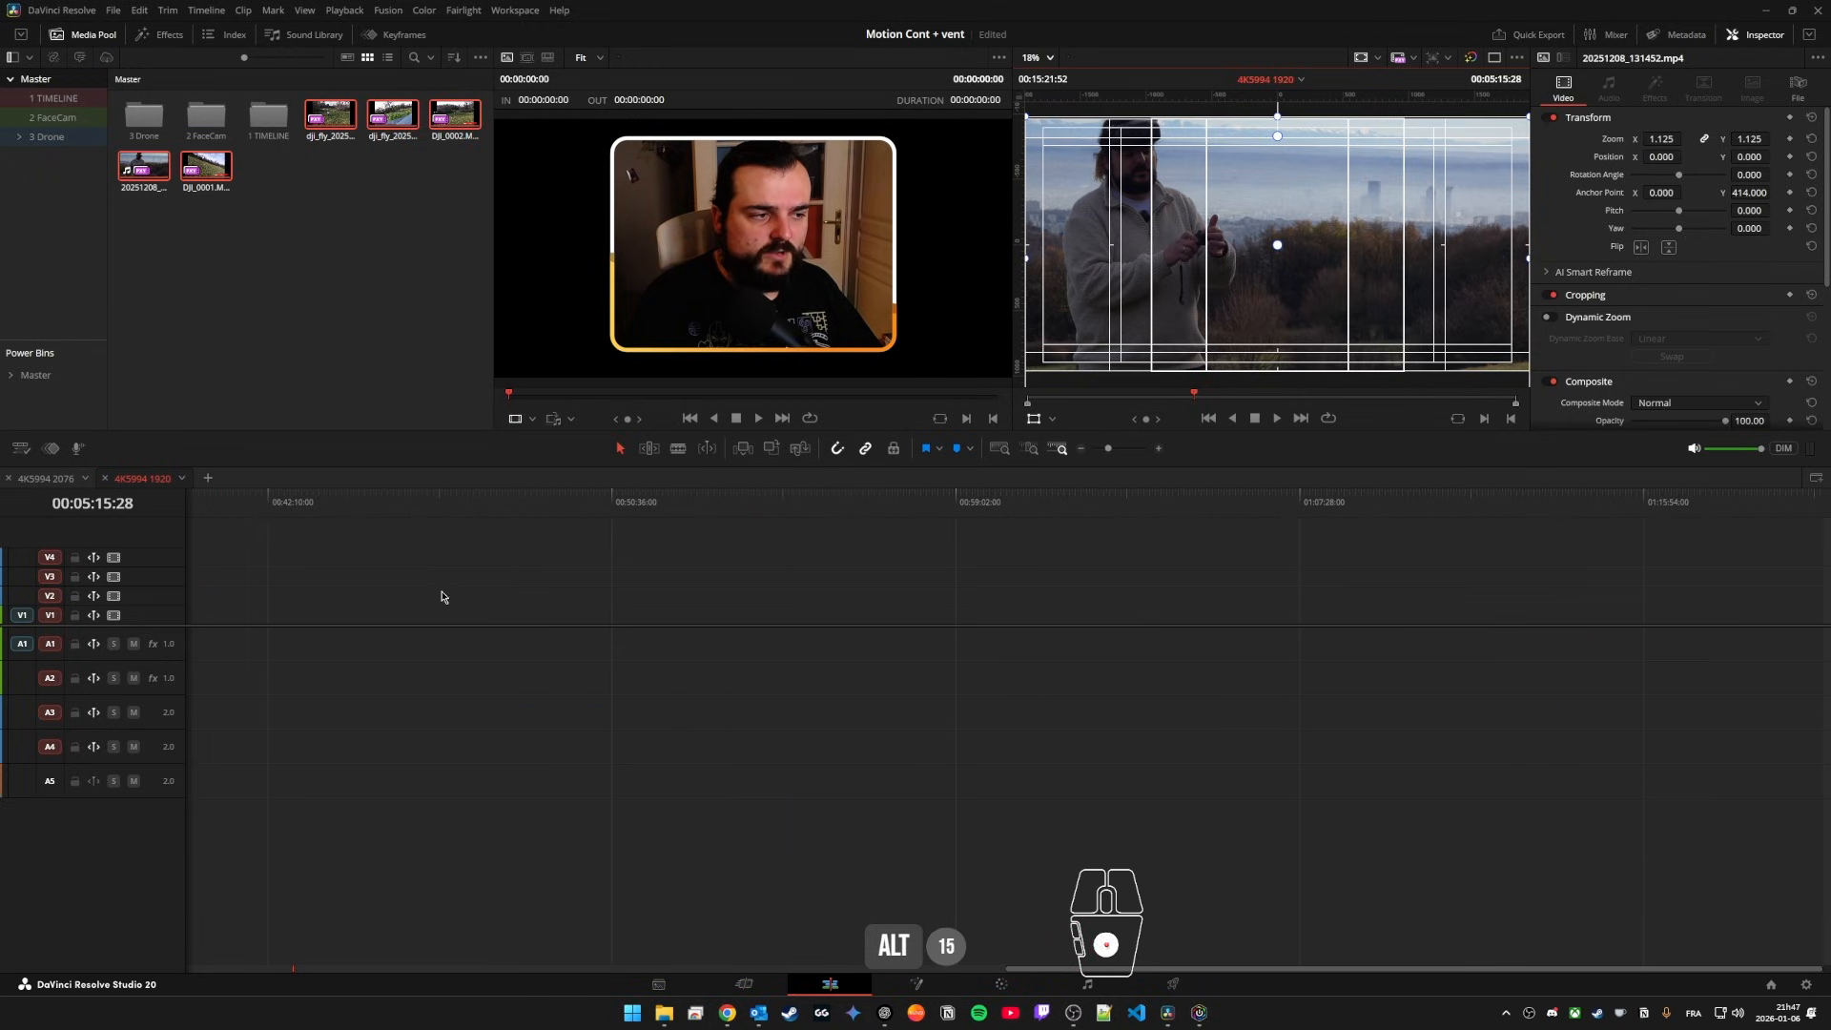
scroll(718, 569, "up", 10)
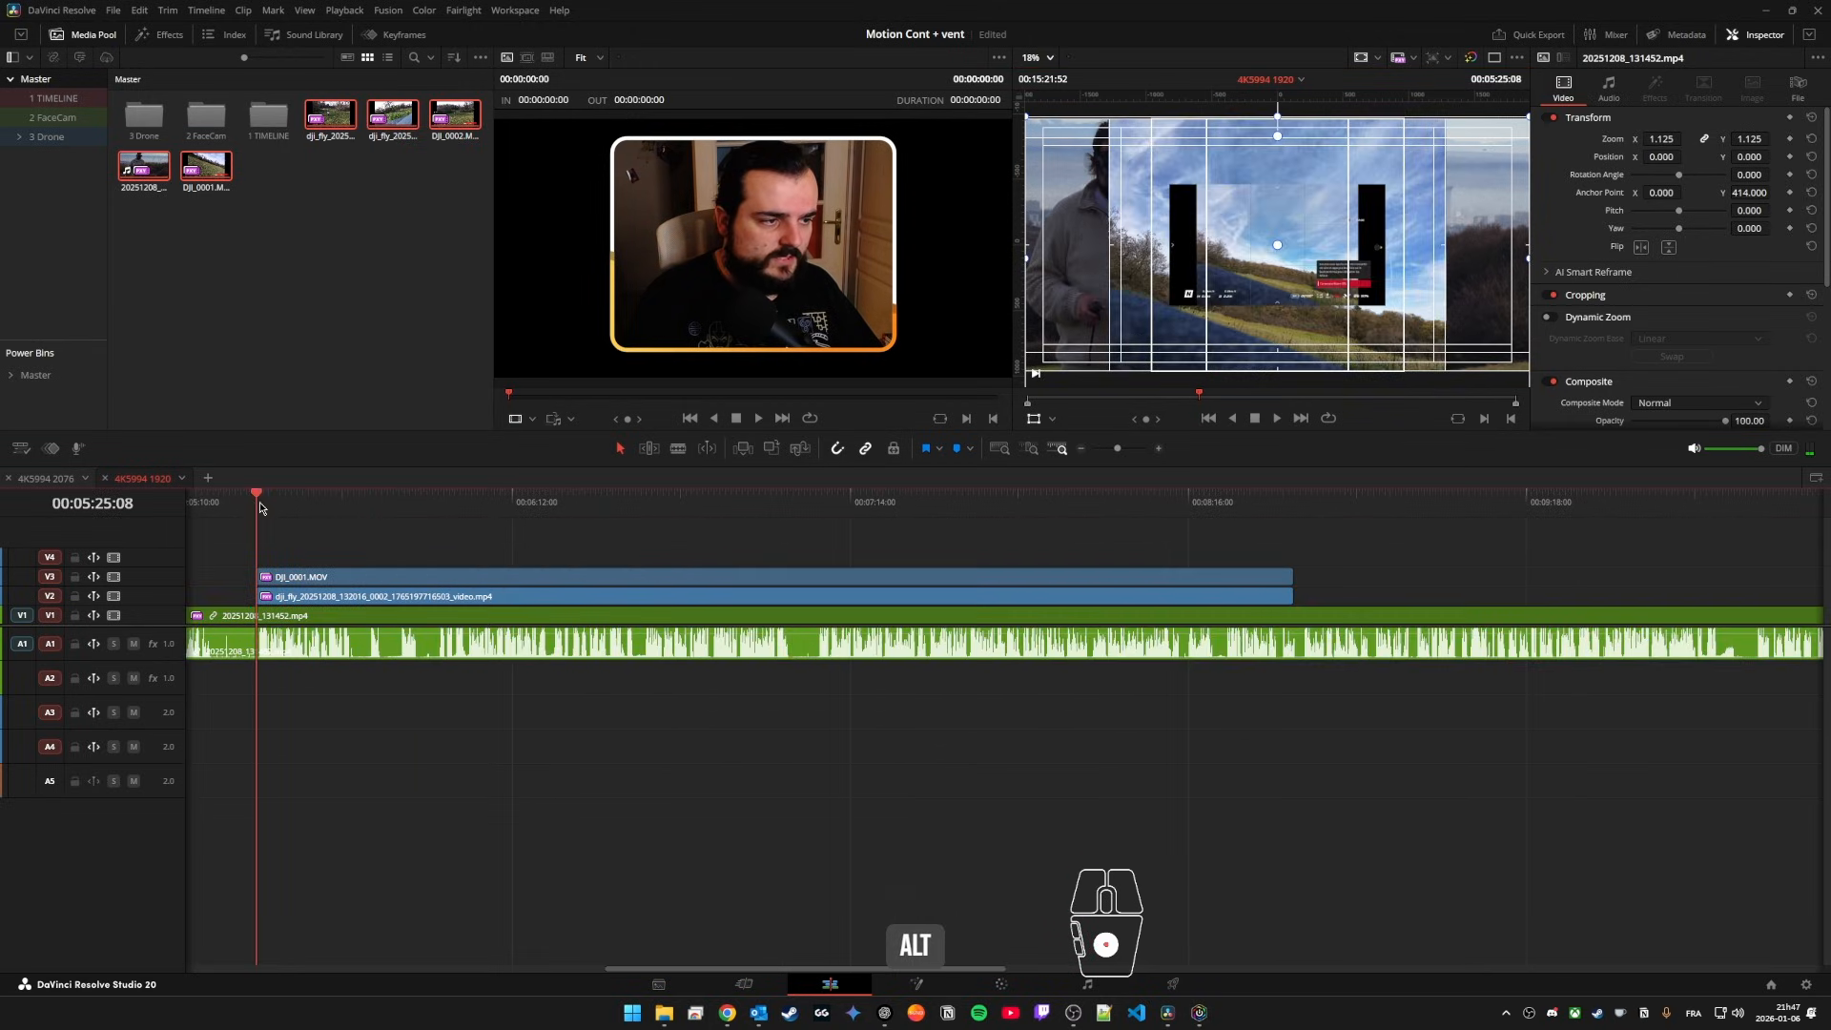
key("ctrl+b")
left_click(1271, 503)
left_click_drag(1289, 510, 1294, 511)
key("ctrl+b")
left_click_drag(1293, 506, 1070, 506)
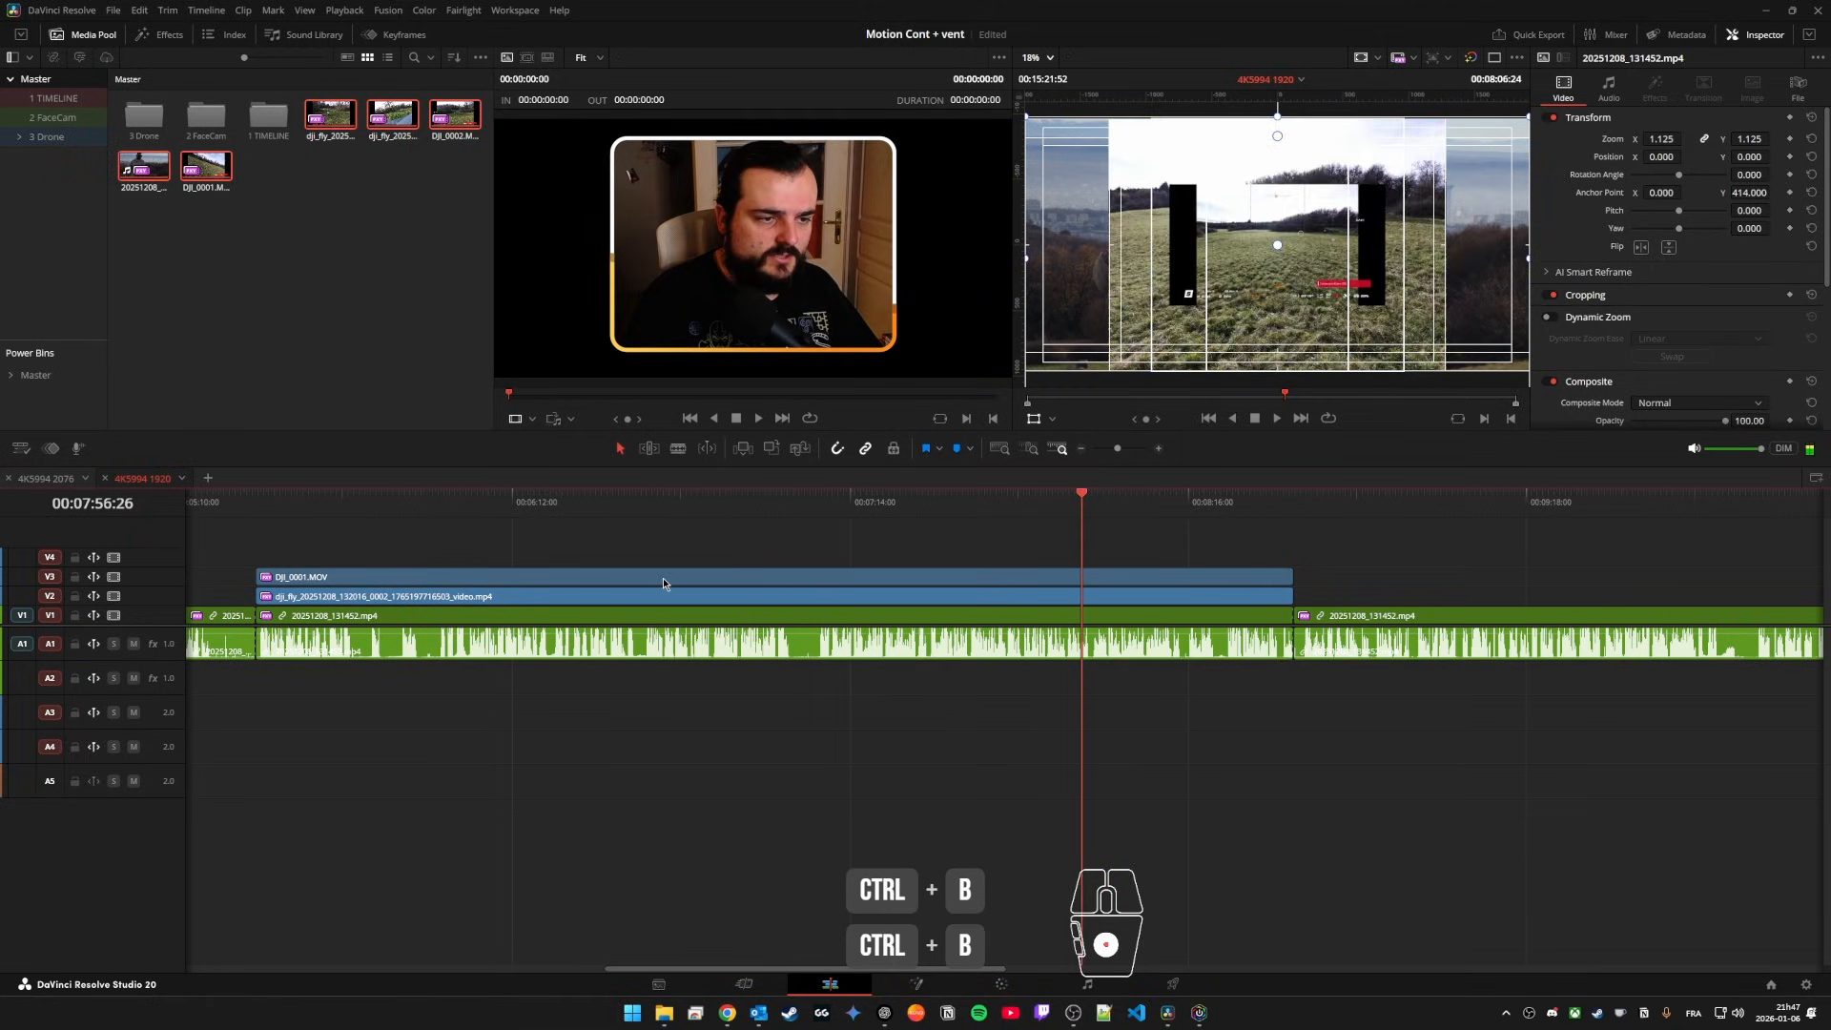
Step: Reset the zoom of DJI_0001.MOV, reframe it with 1.125 zoom and a -148 vertical anchor point, and save the project
left_click(673, 580)
left_click(1810, 139)
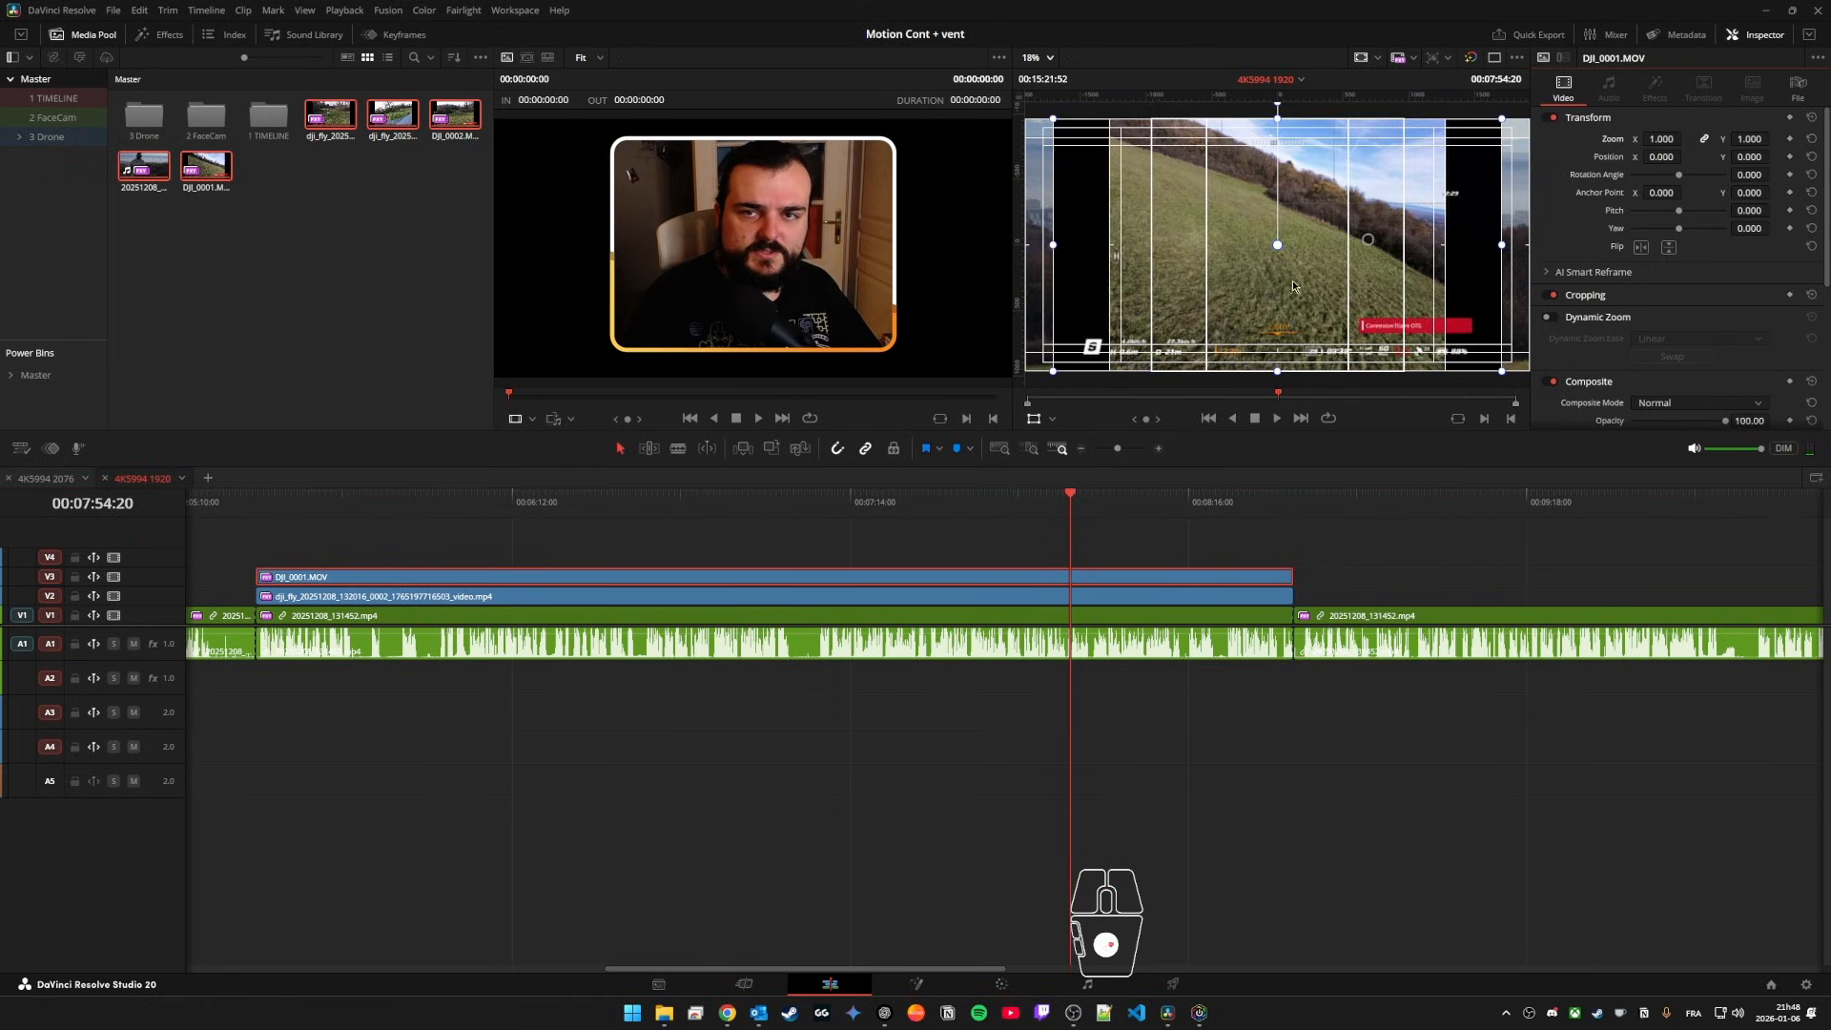
key("ctrl+s")
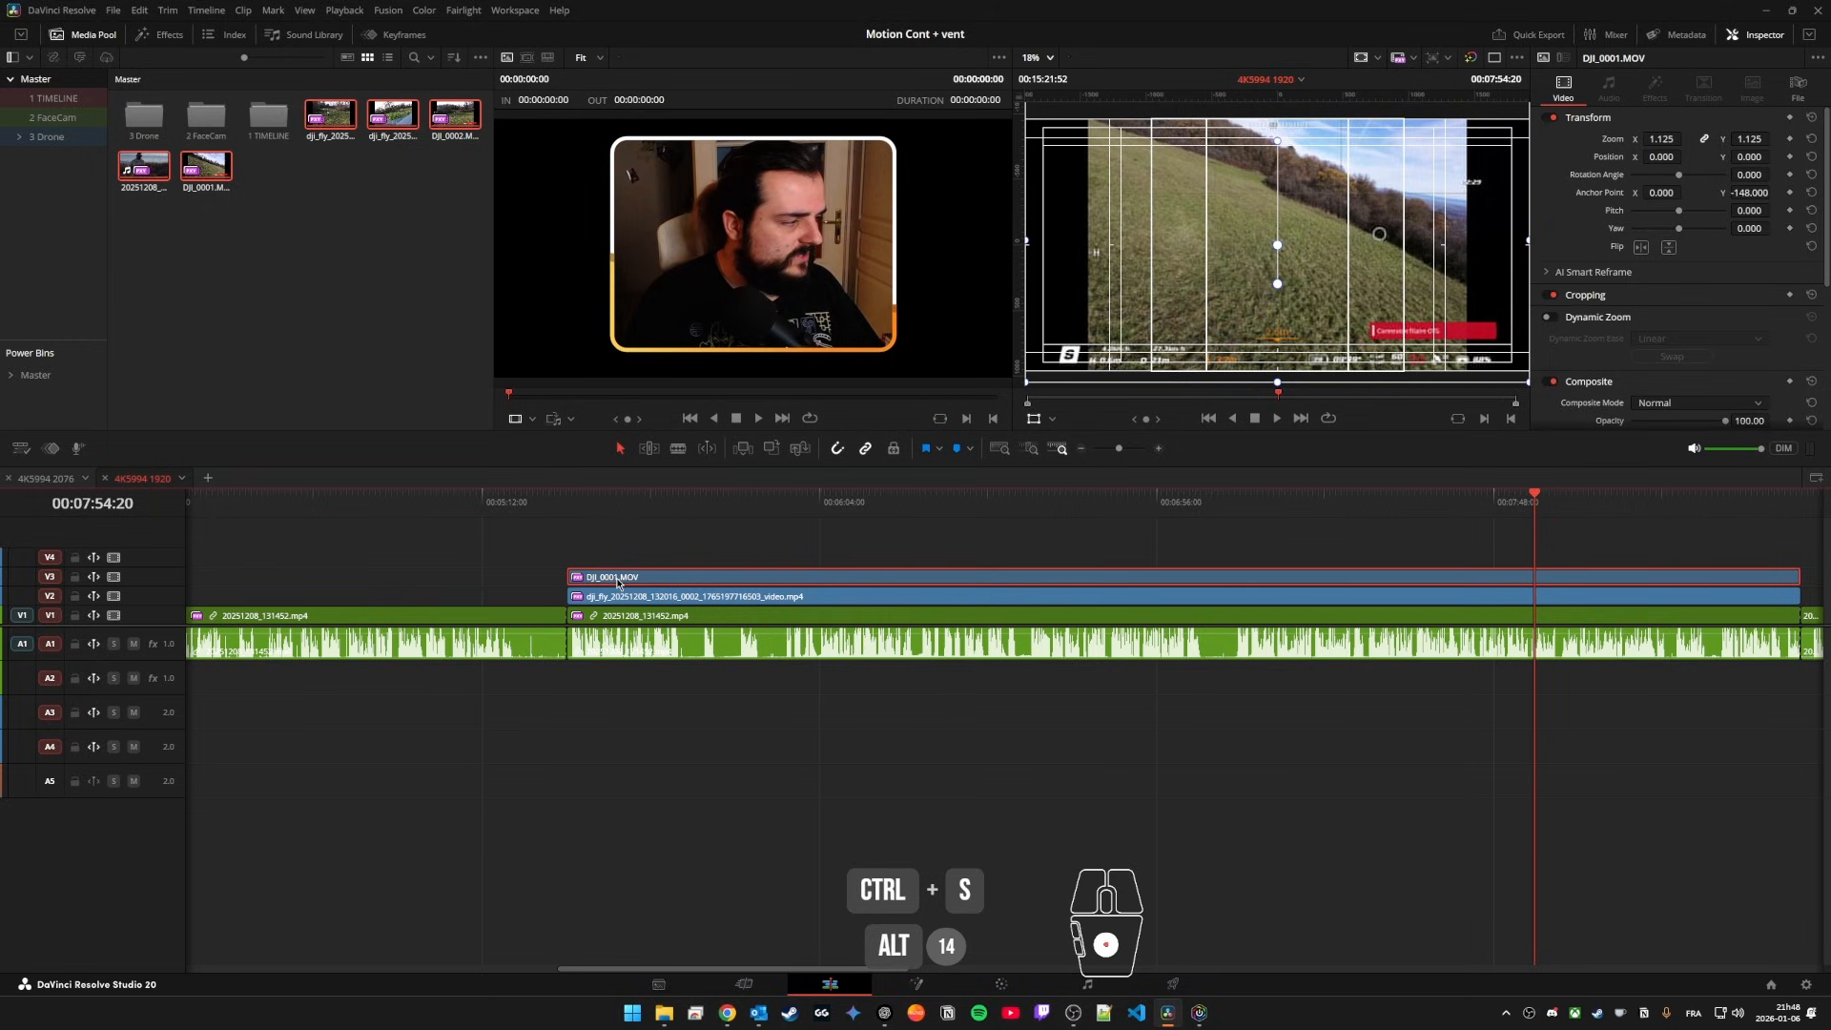
Step: Duplicate DJI_0001.MOV onto track V4 and link both copies with the dji_fly clip and the 20251208_131452.mp4 segment below
left_click(648, 548)
left_click(640, 581)
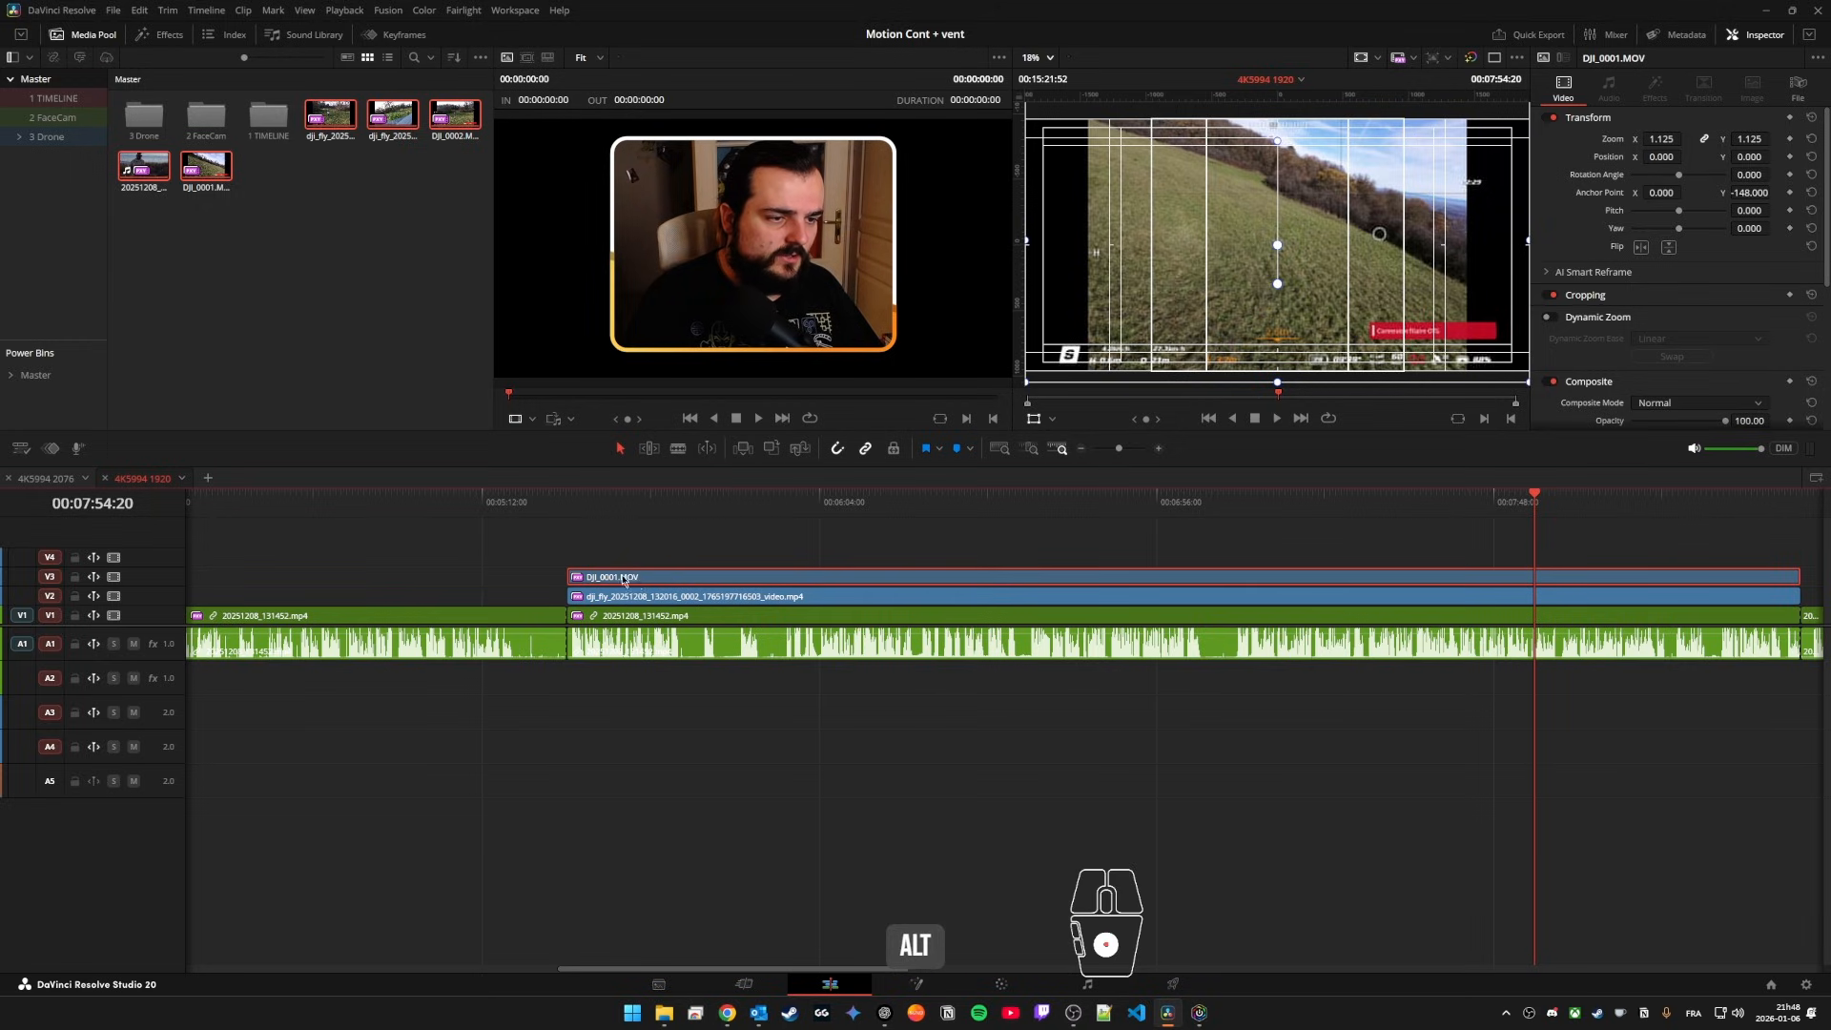
left_click_drag(625, 581, 719, 695)
key("ctrl+alt+l")
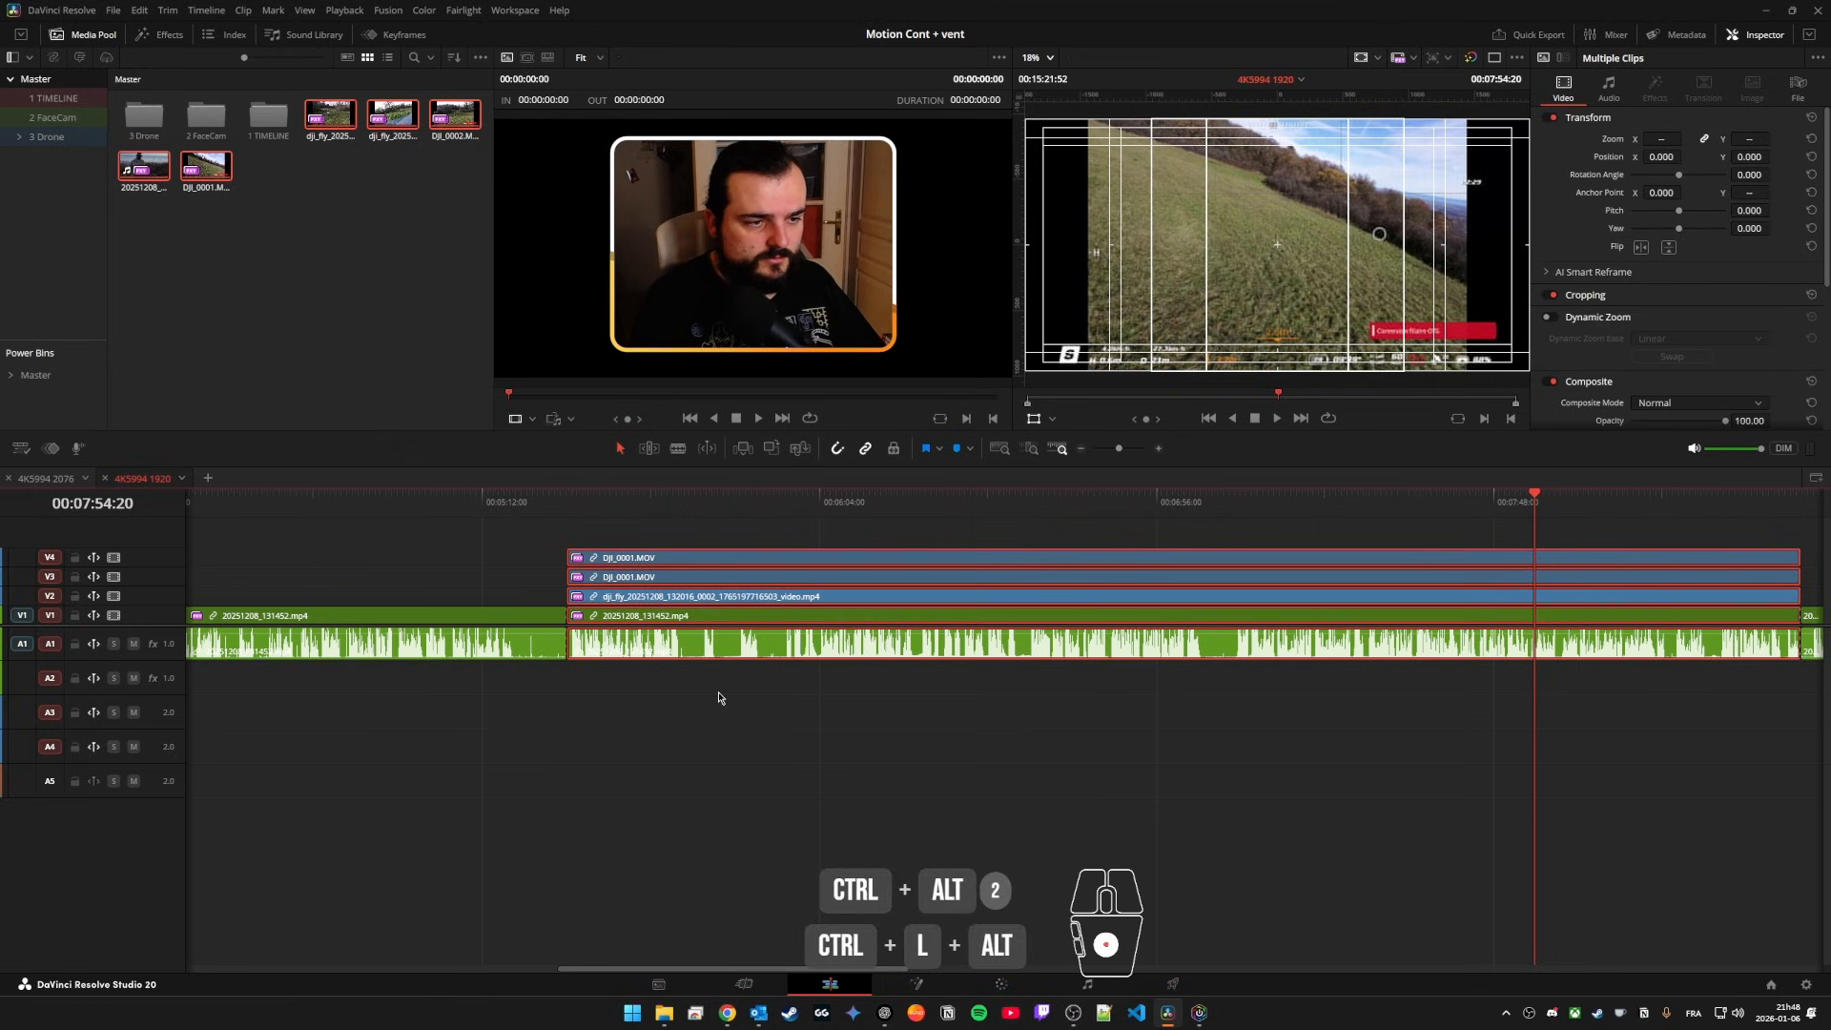
scroll(775, 612, "right", 3)
left_click(717, 534)
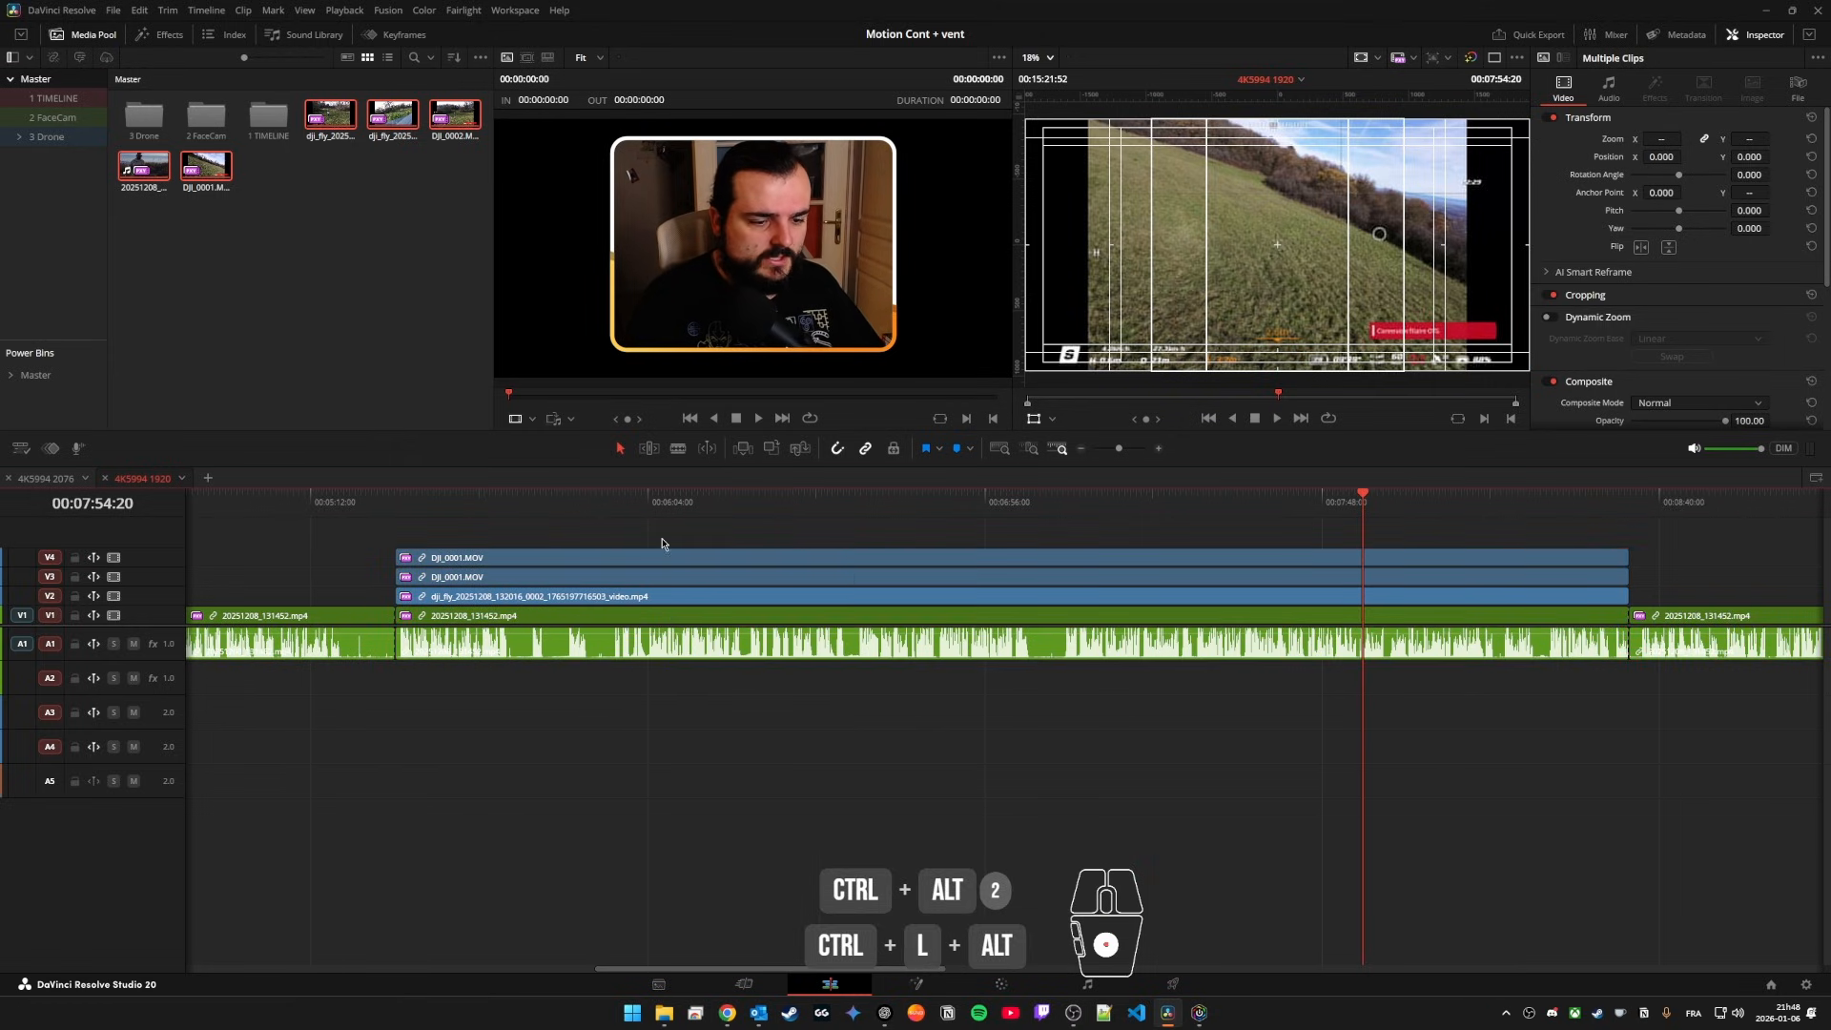
Step: Open the Color page and select the V3 copy of DJI_0001.MOV, clip 04, for masking
left_click(792, 560, "alt")
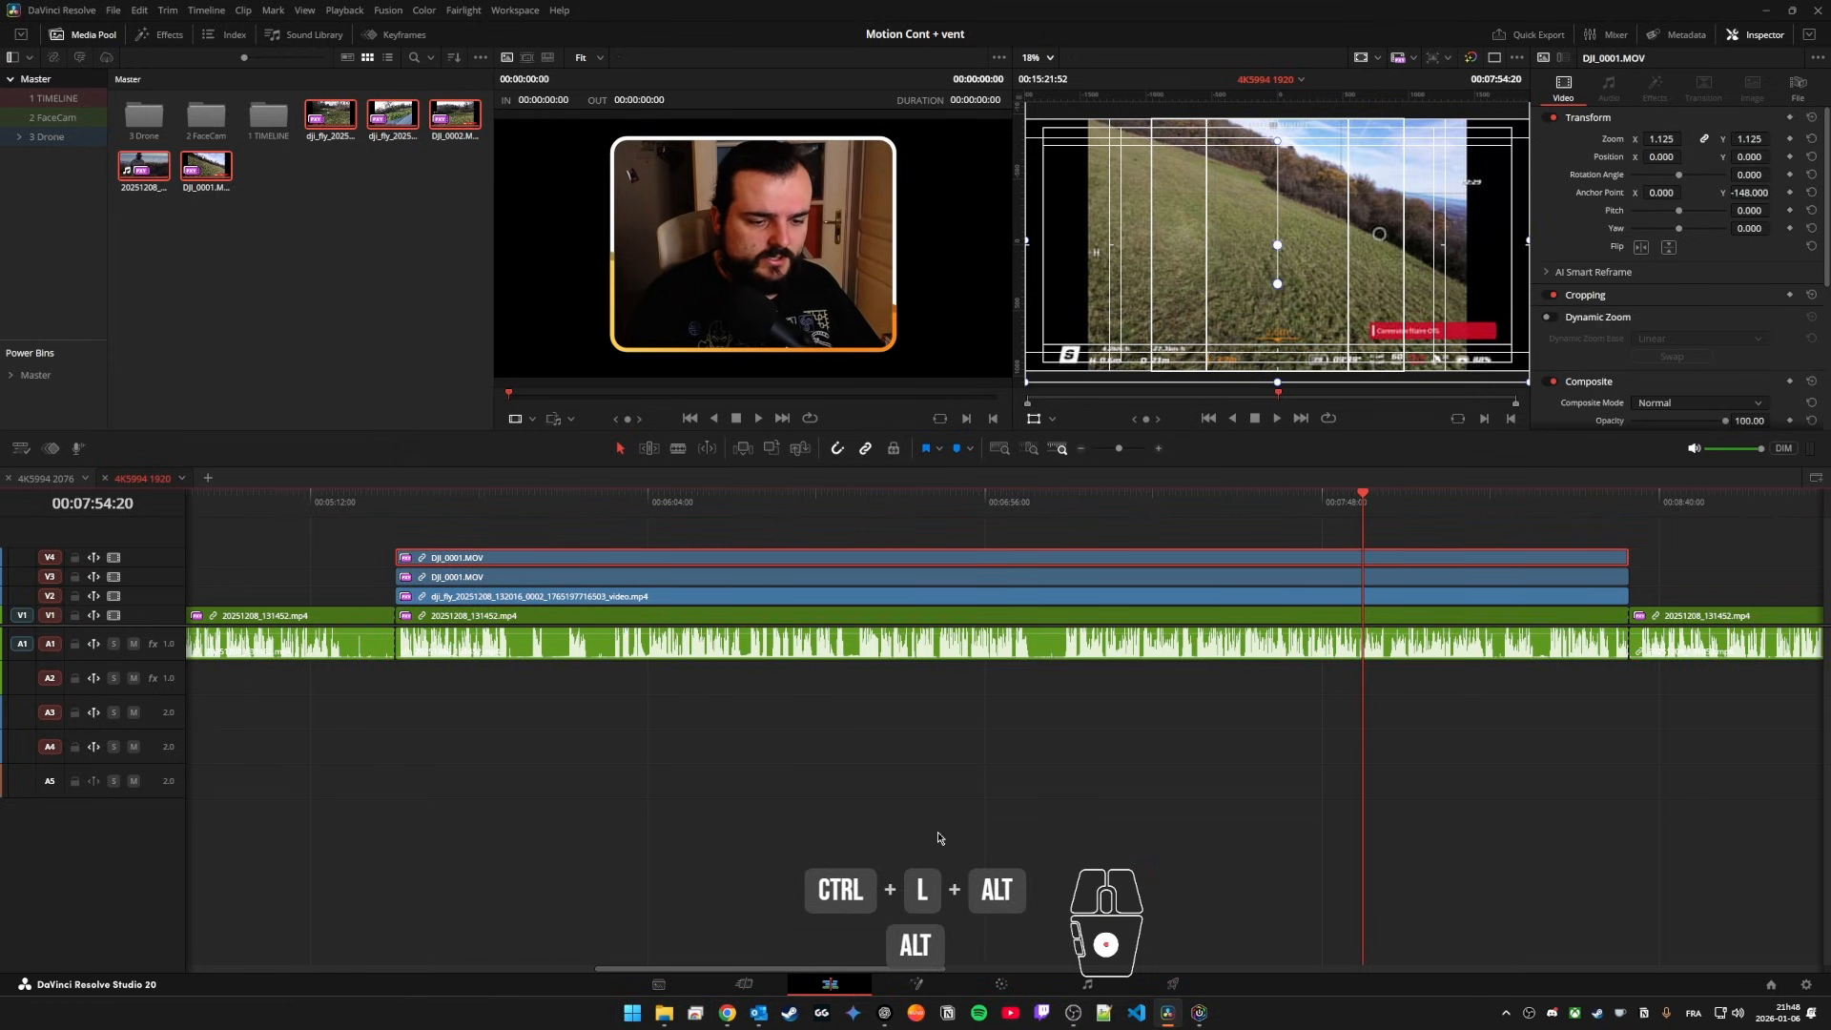
left_click(1003, 985)
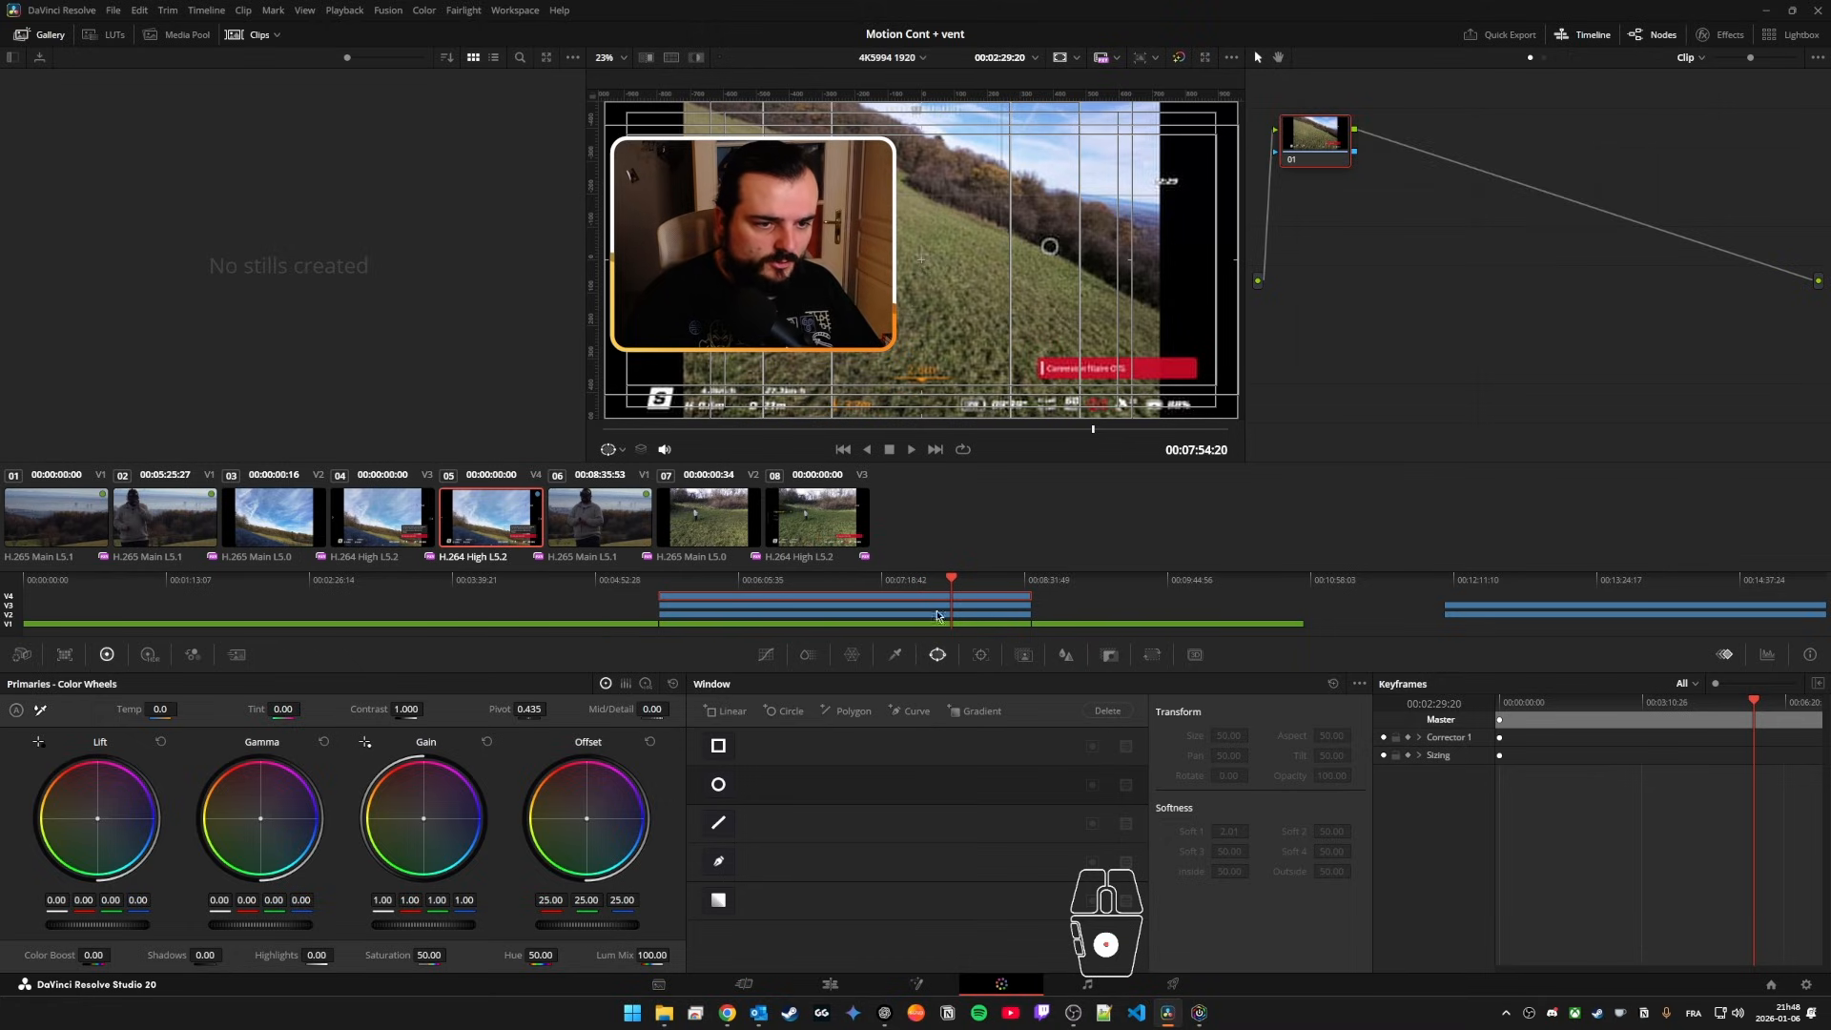
left_click(985, 615)
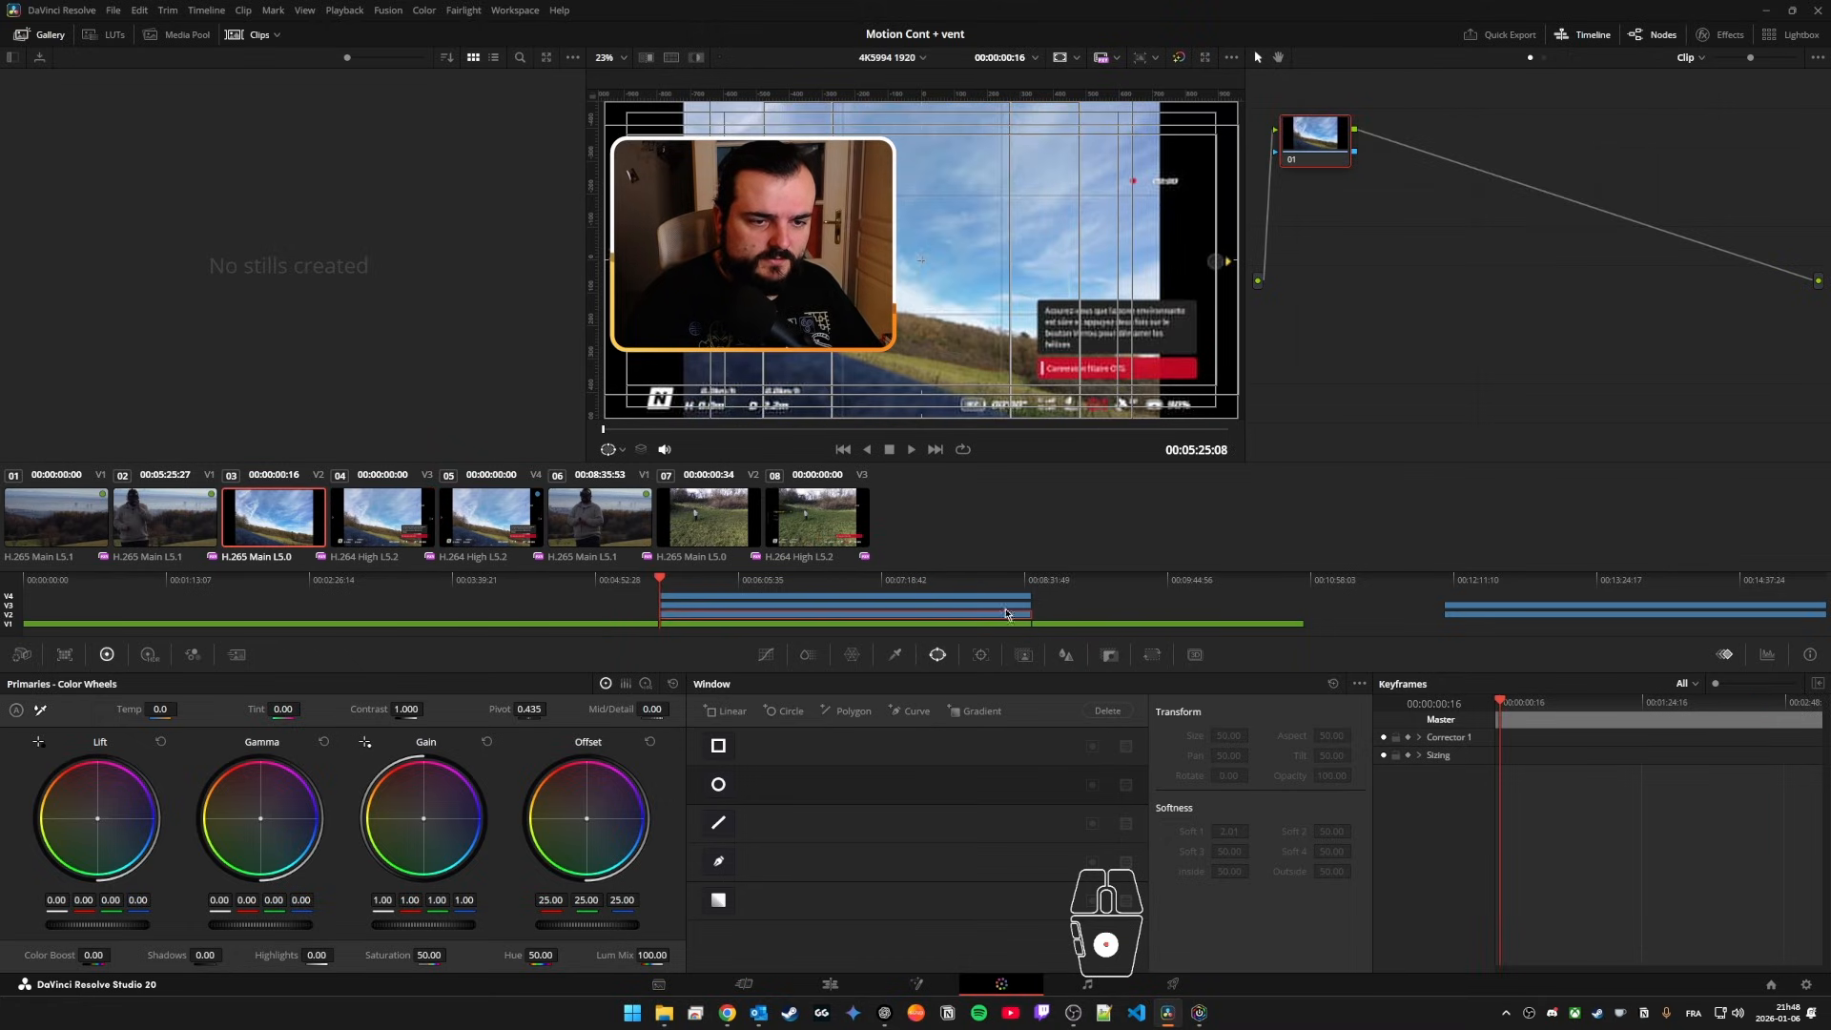
left_click(1008, 612)
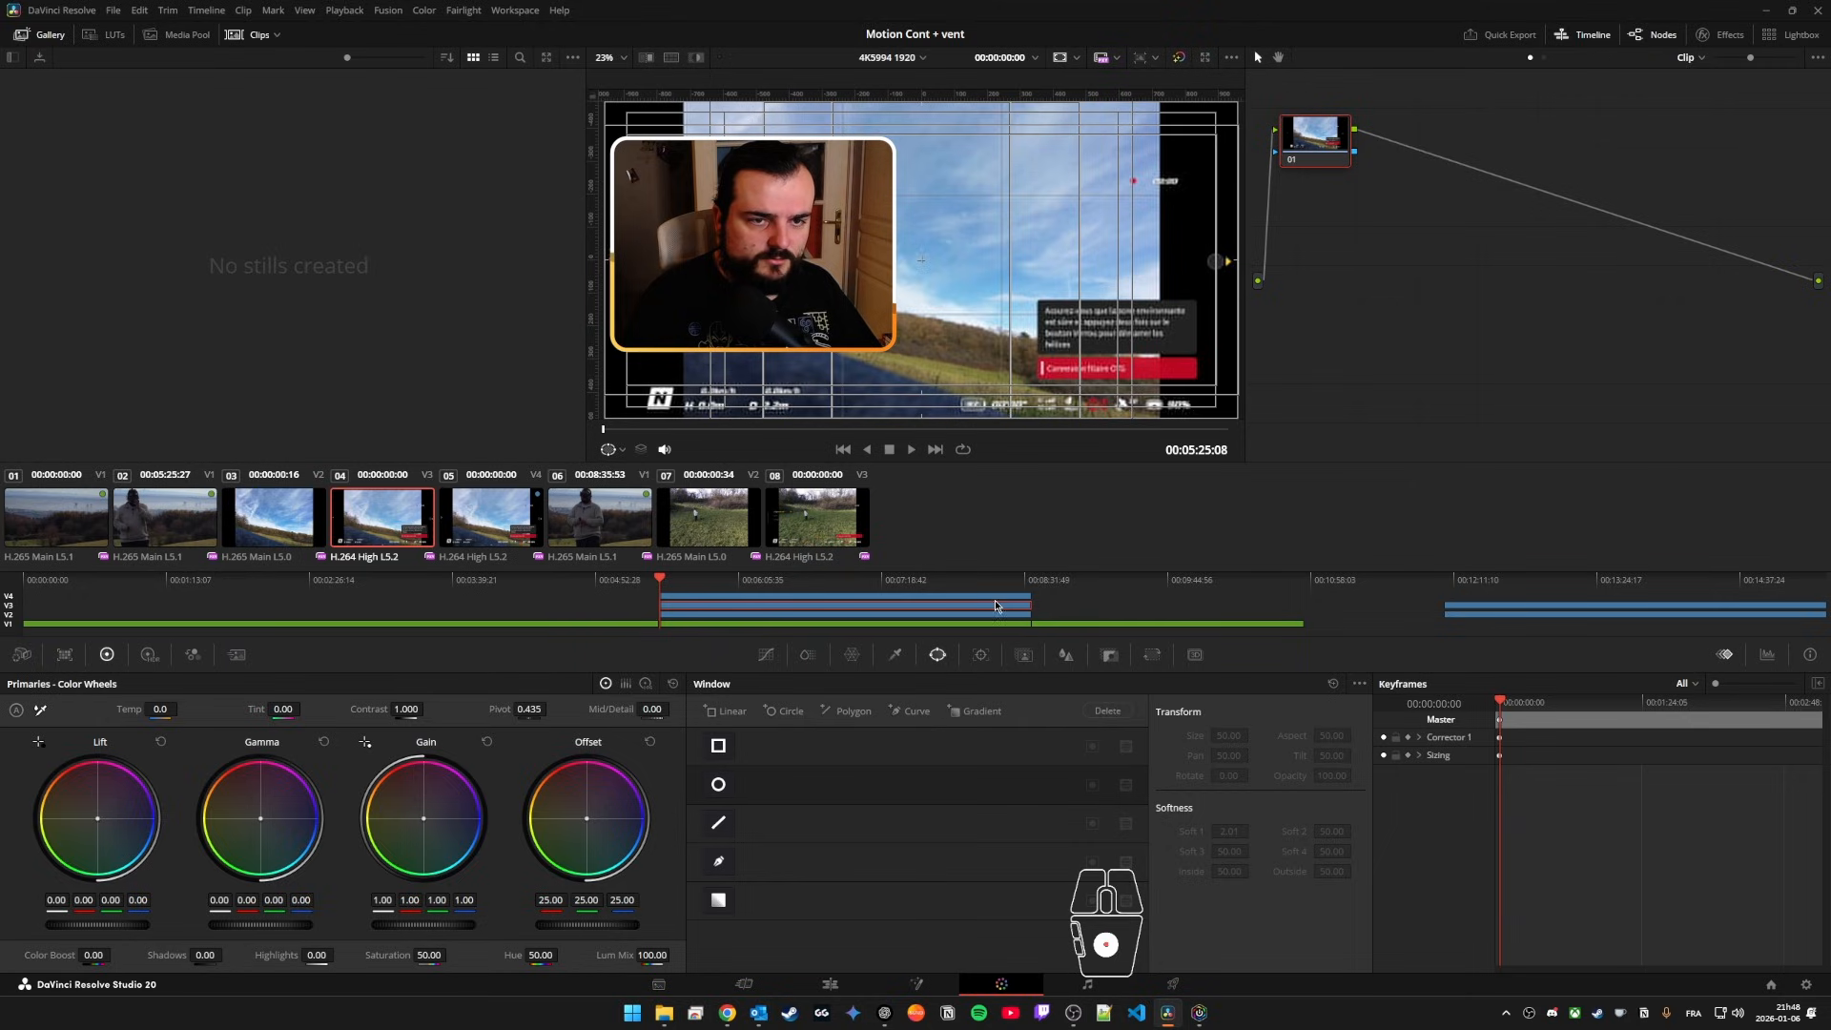
left_click(468, 515)
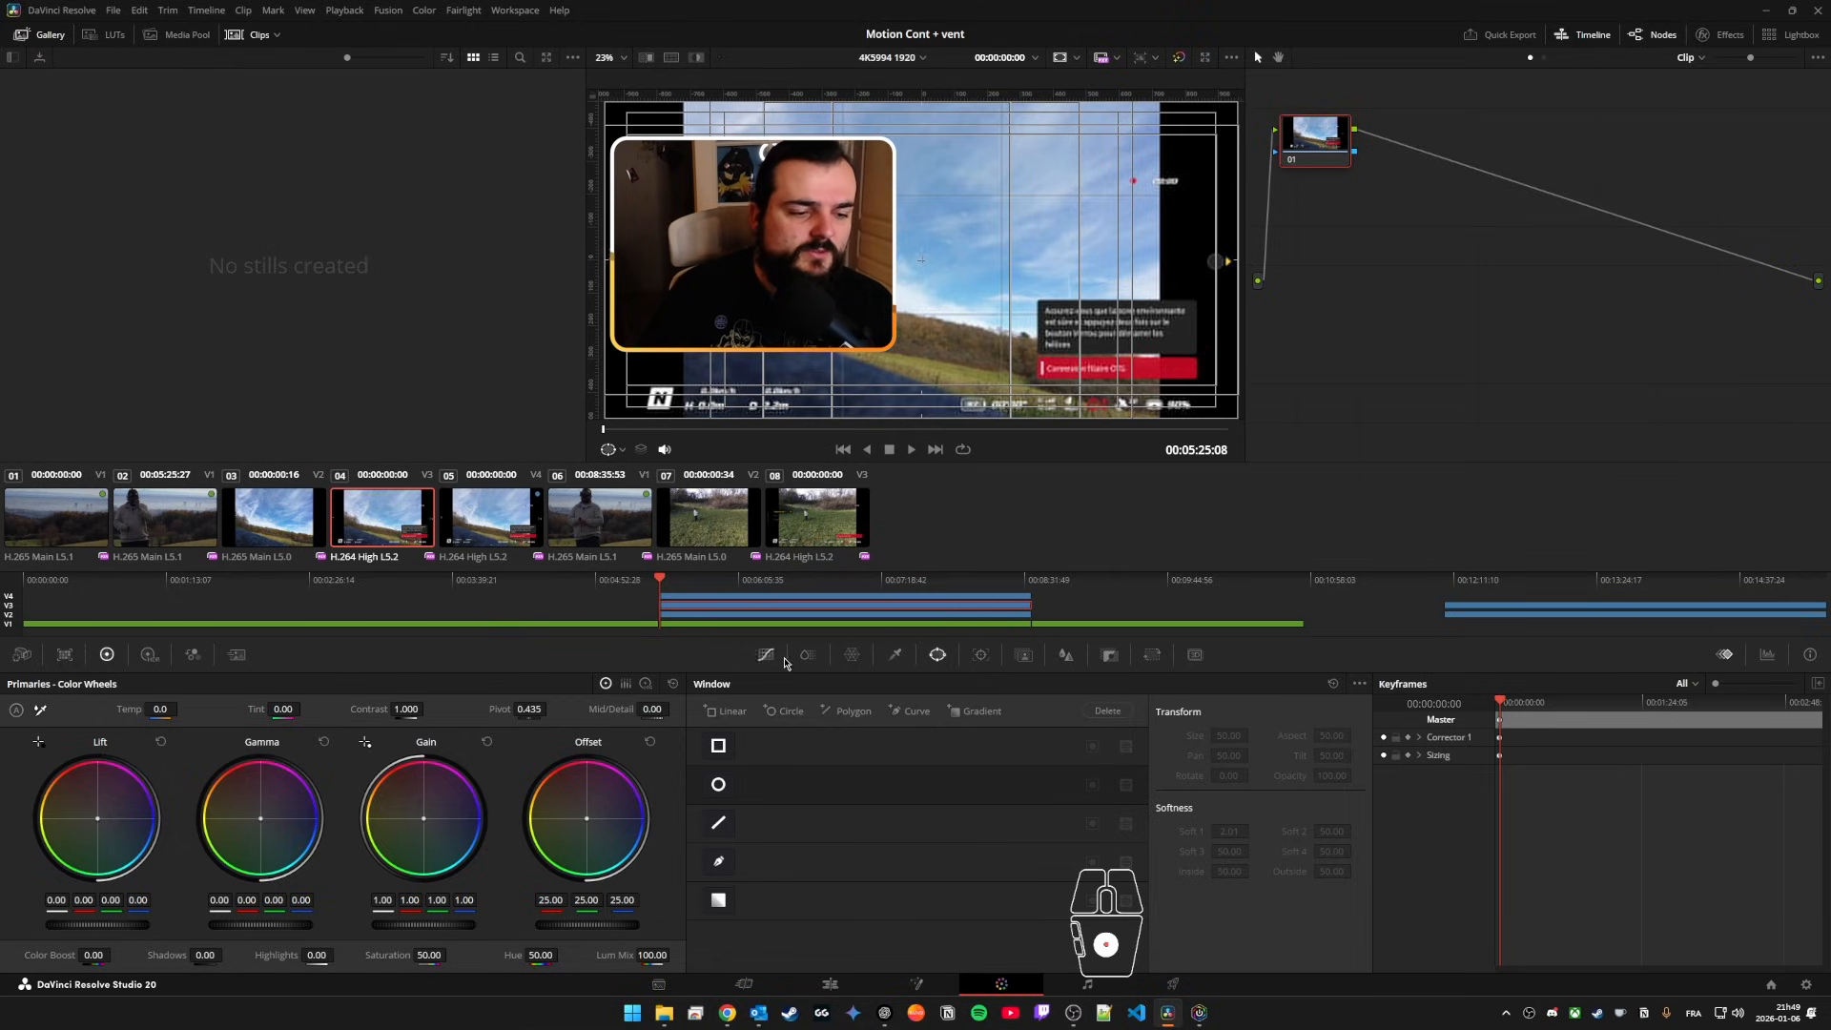
Step: Add a slanted rectangular window around the speed, height and distance readouts, at about 45.56 pan and 47.19 tilt
left_click(935, 658)
left_click(718, 745)
left_click_drag(935, 263, 788, 342)
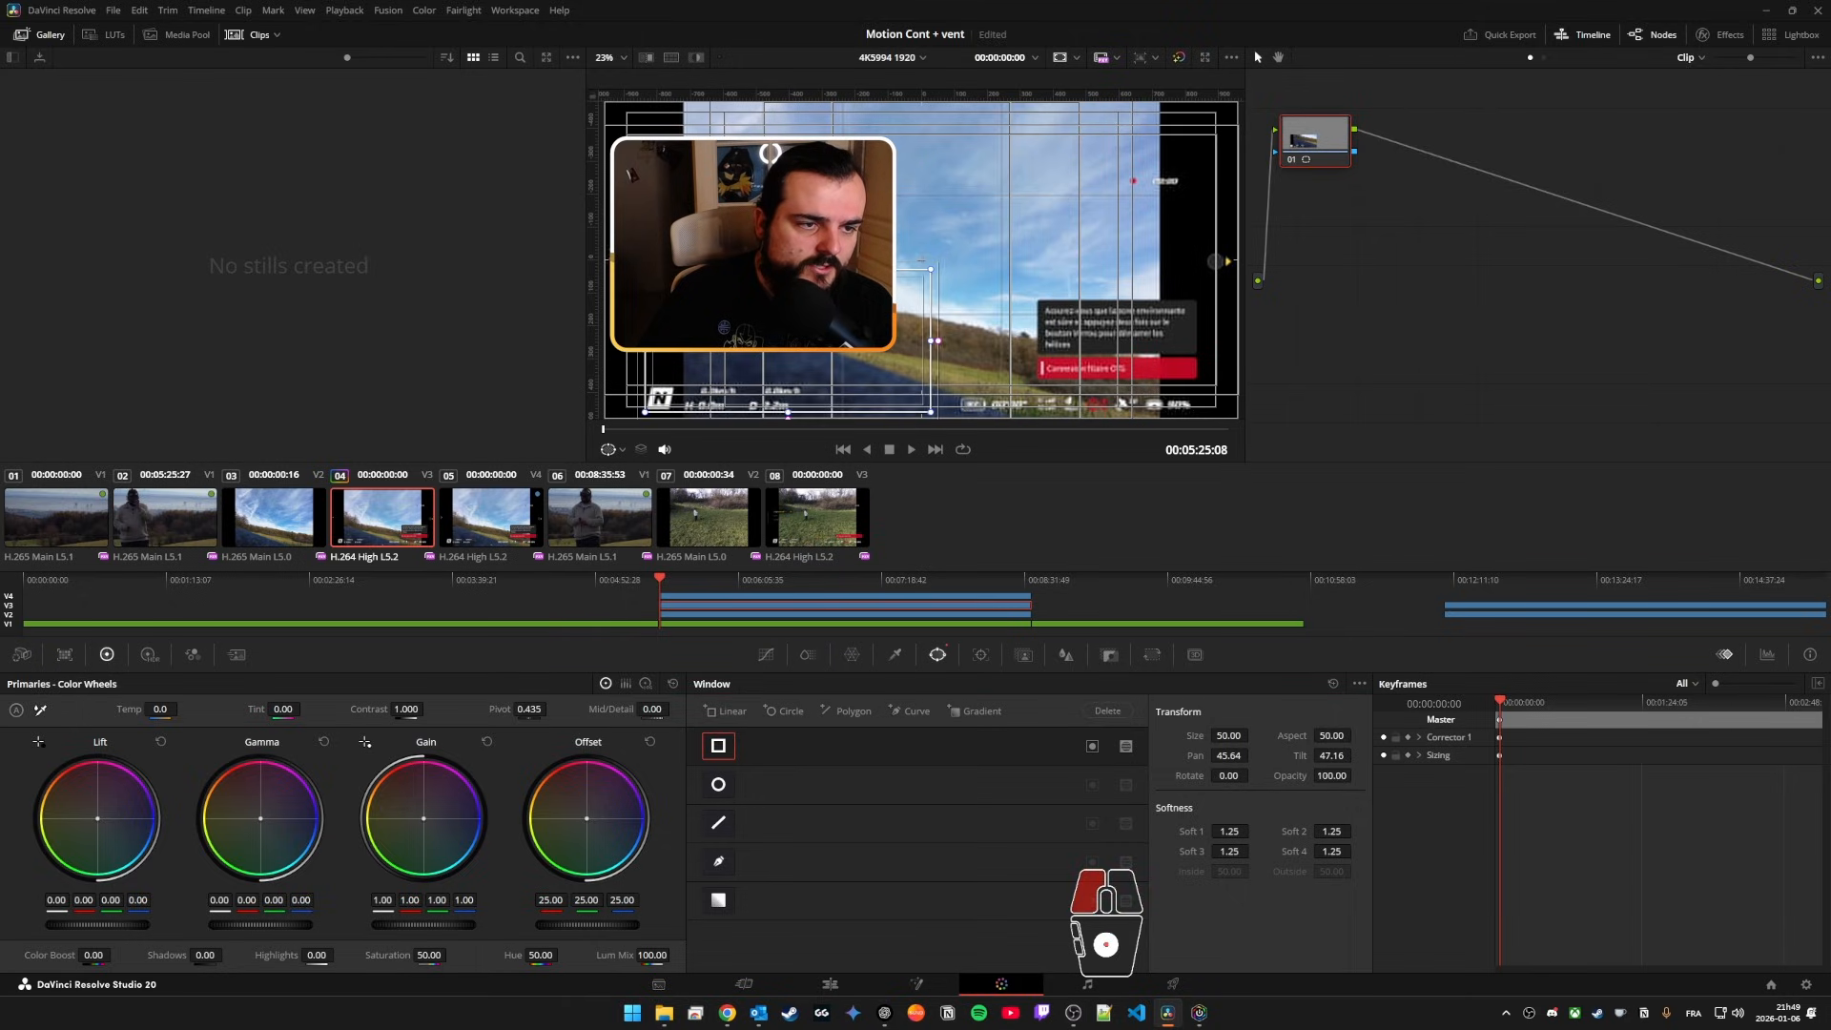
left_click_drag(930, 341, 804, 341)
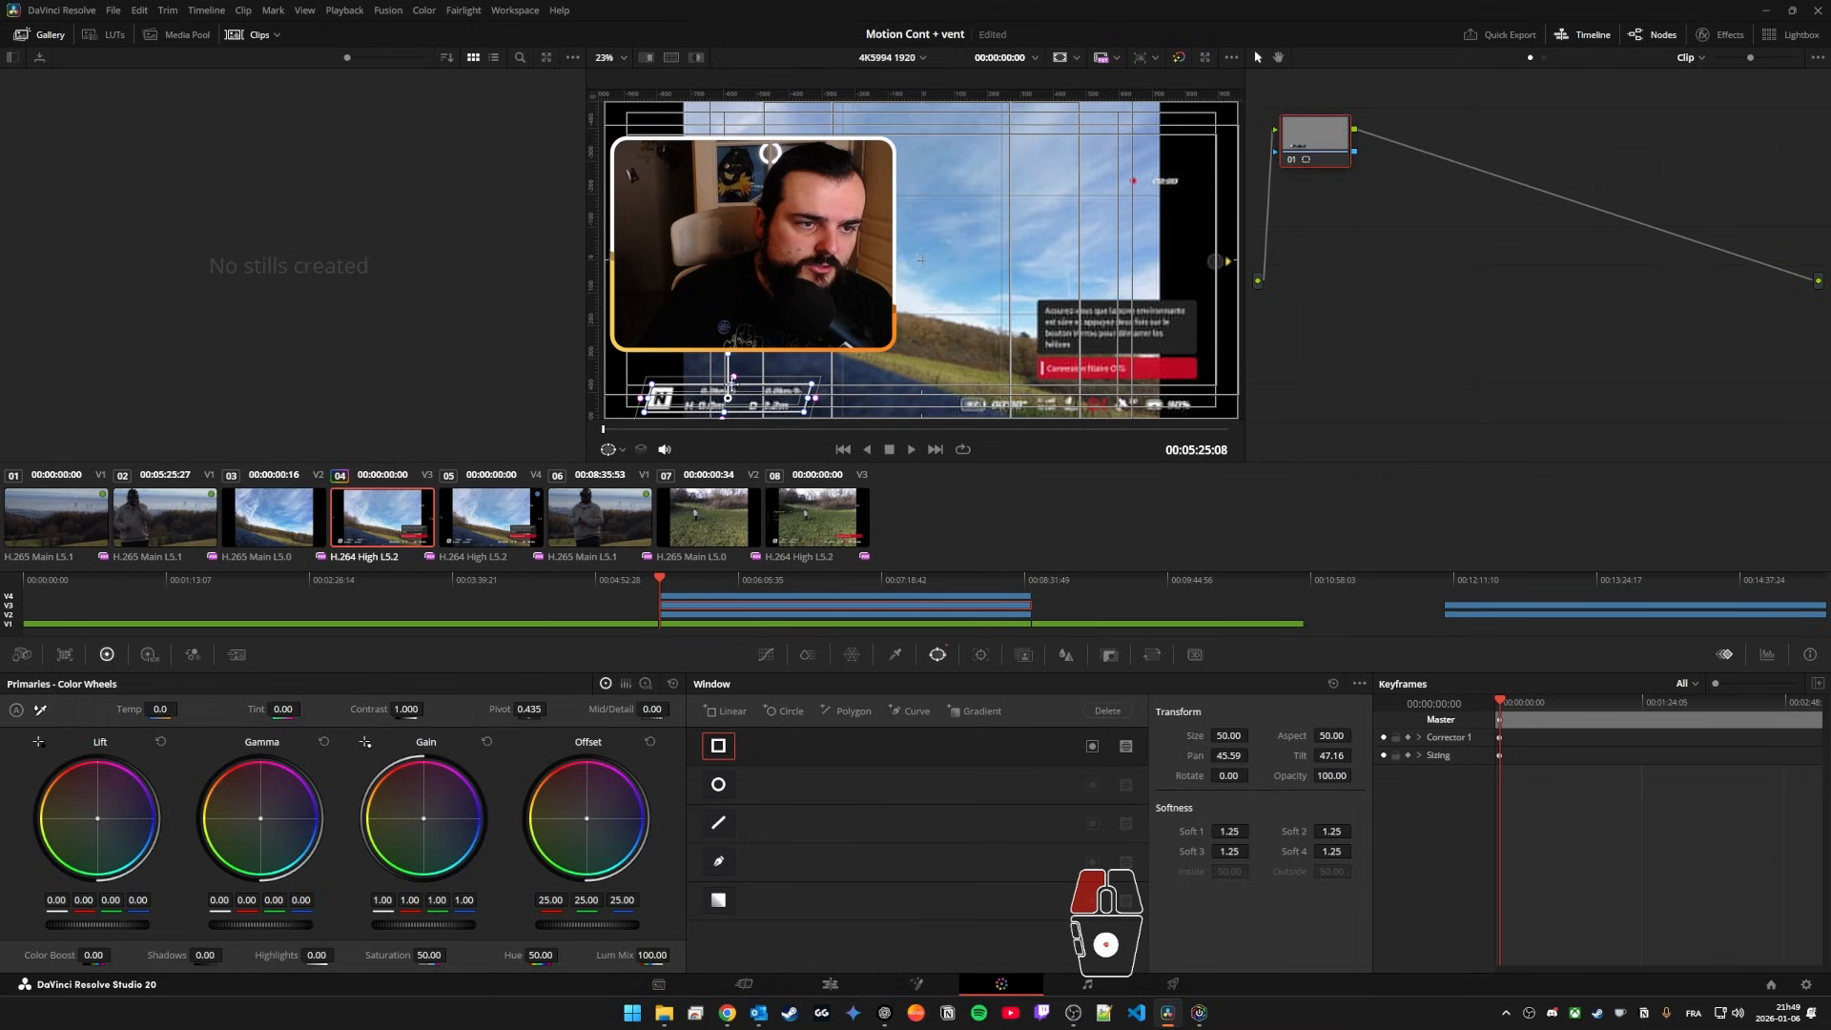
scroll(1111, 163, "up", 5)
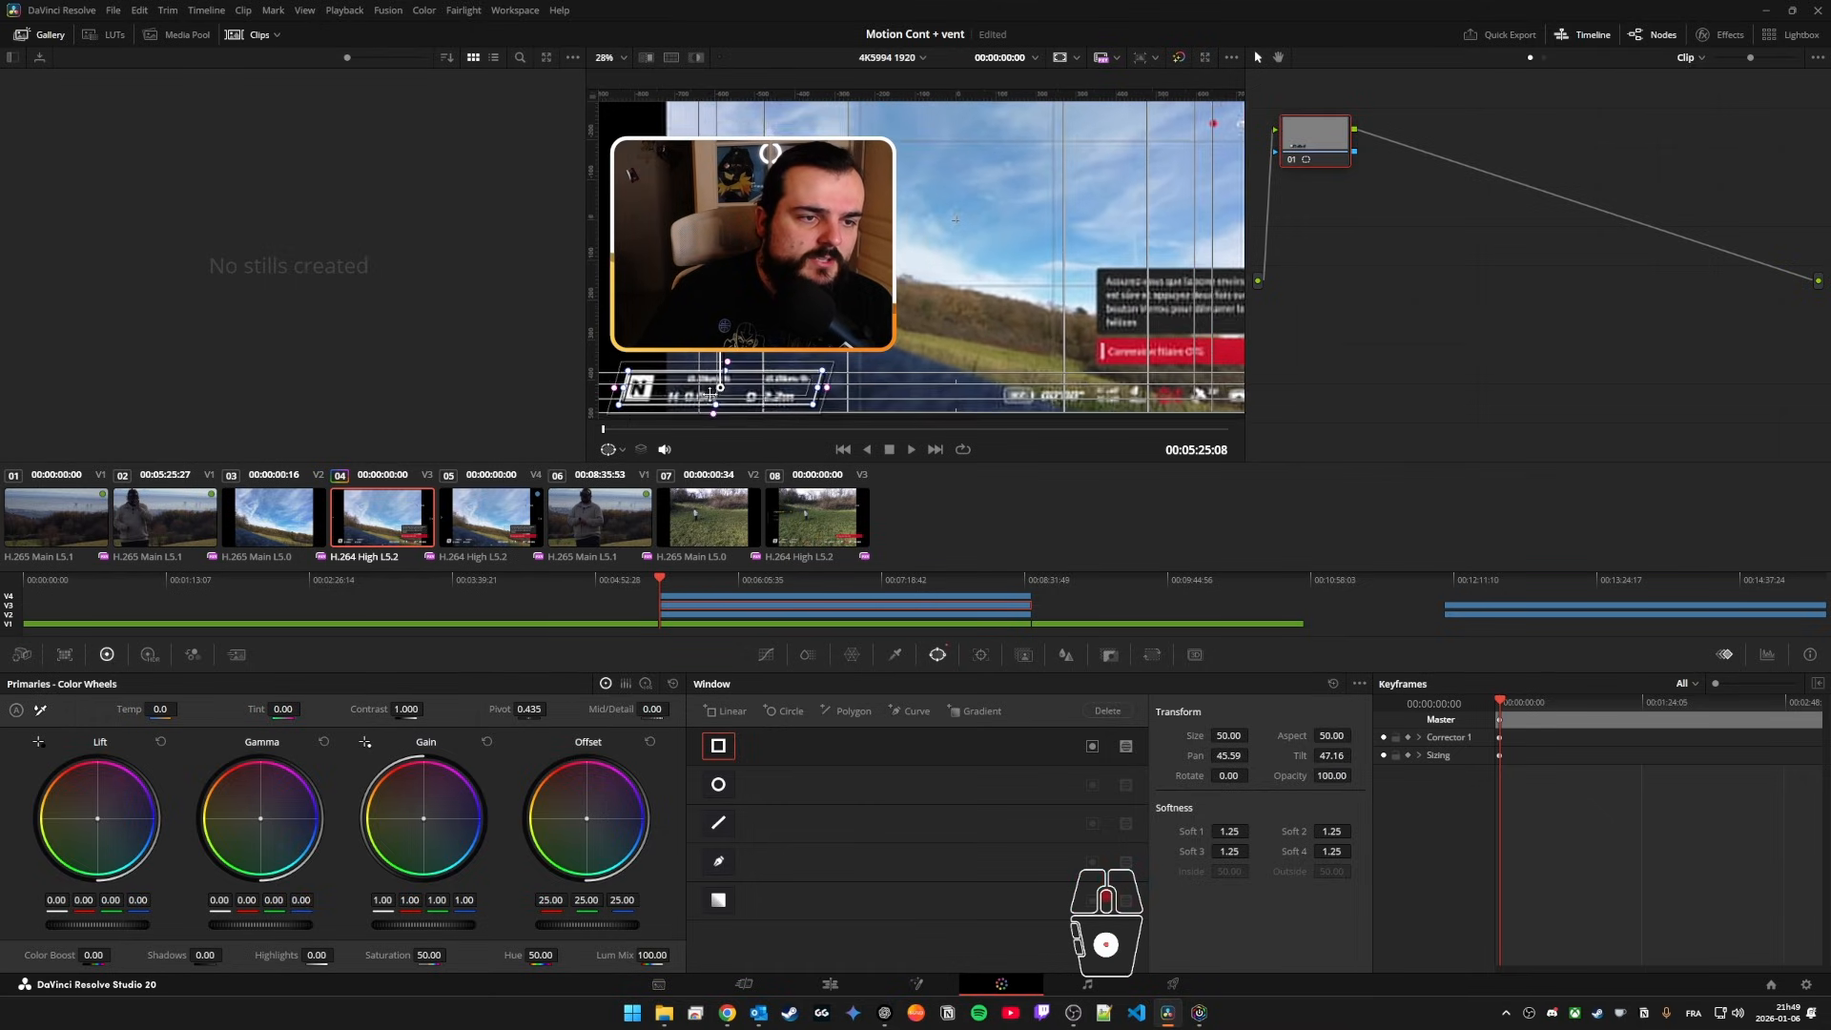
scroll(939, 251, "up", 3)
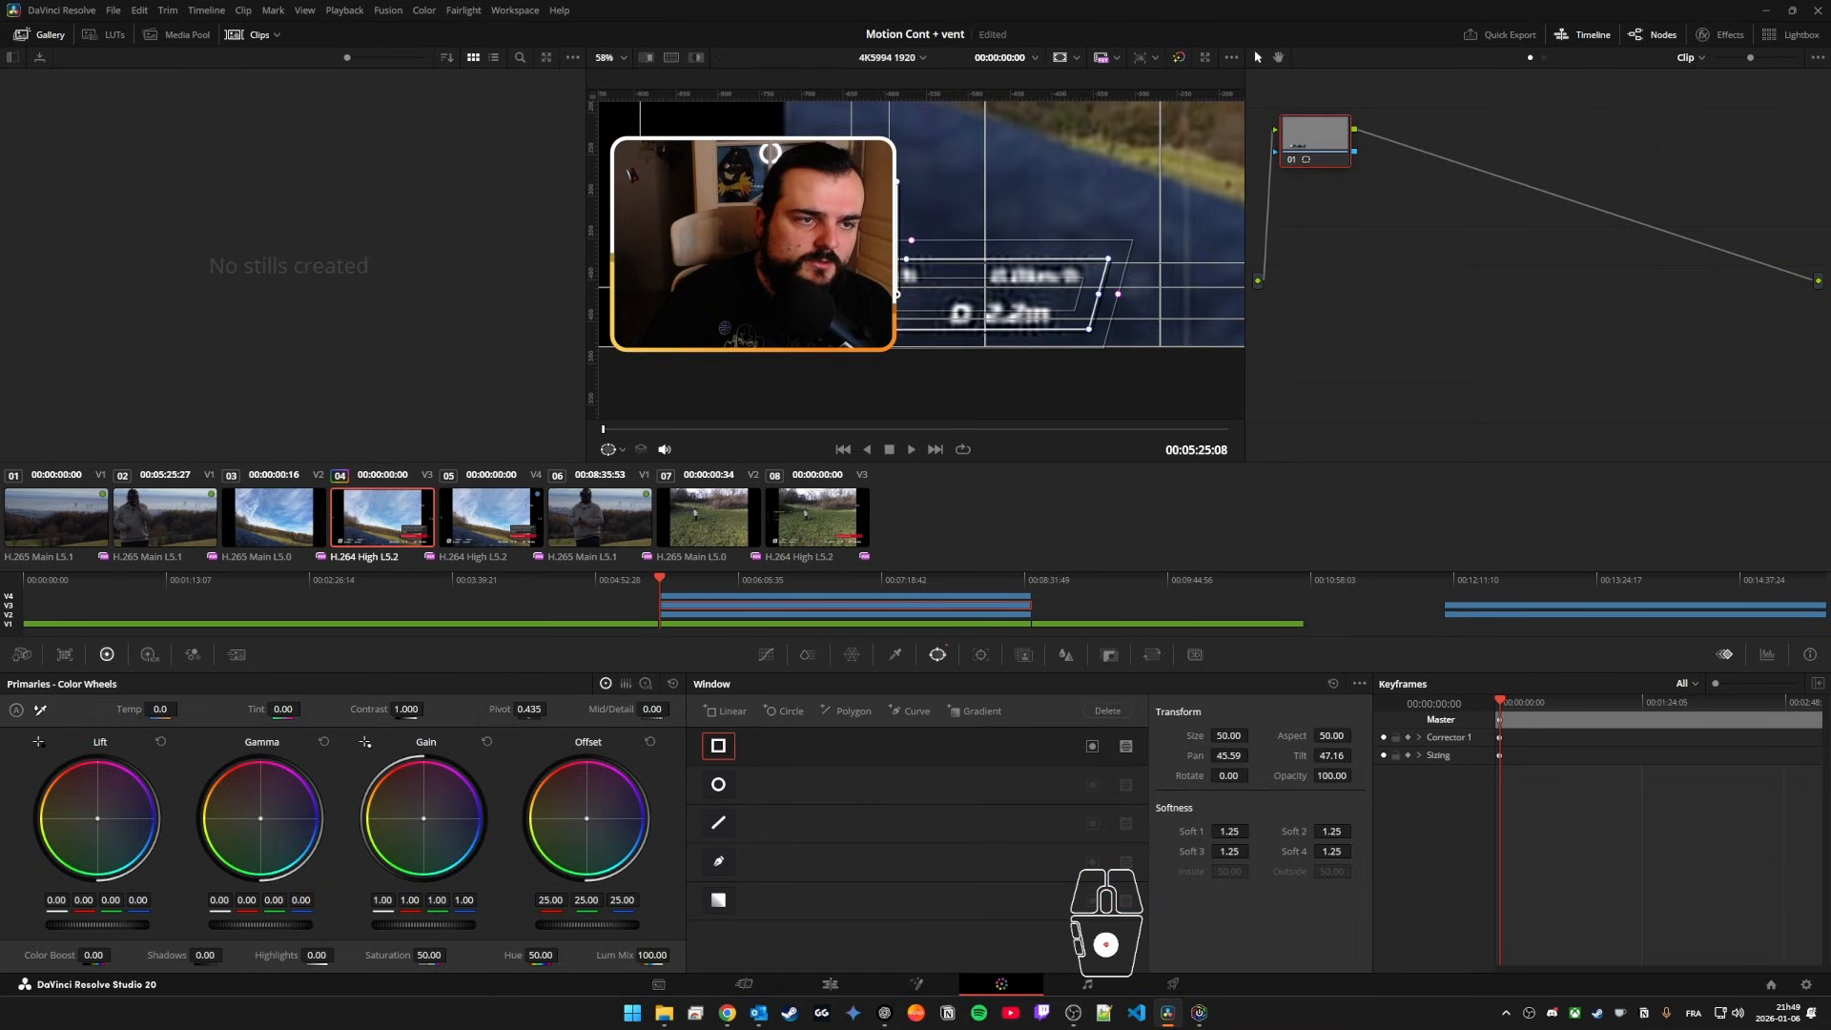
scroll(1094, 134, "up", 1)
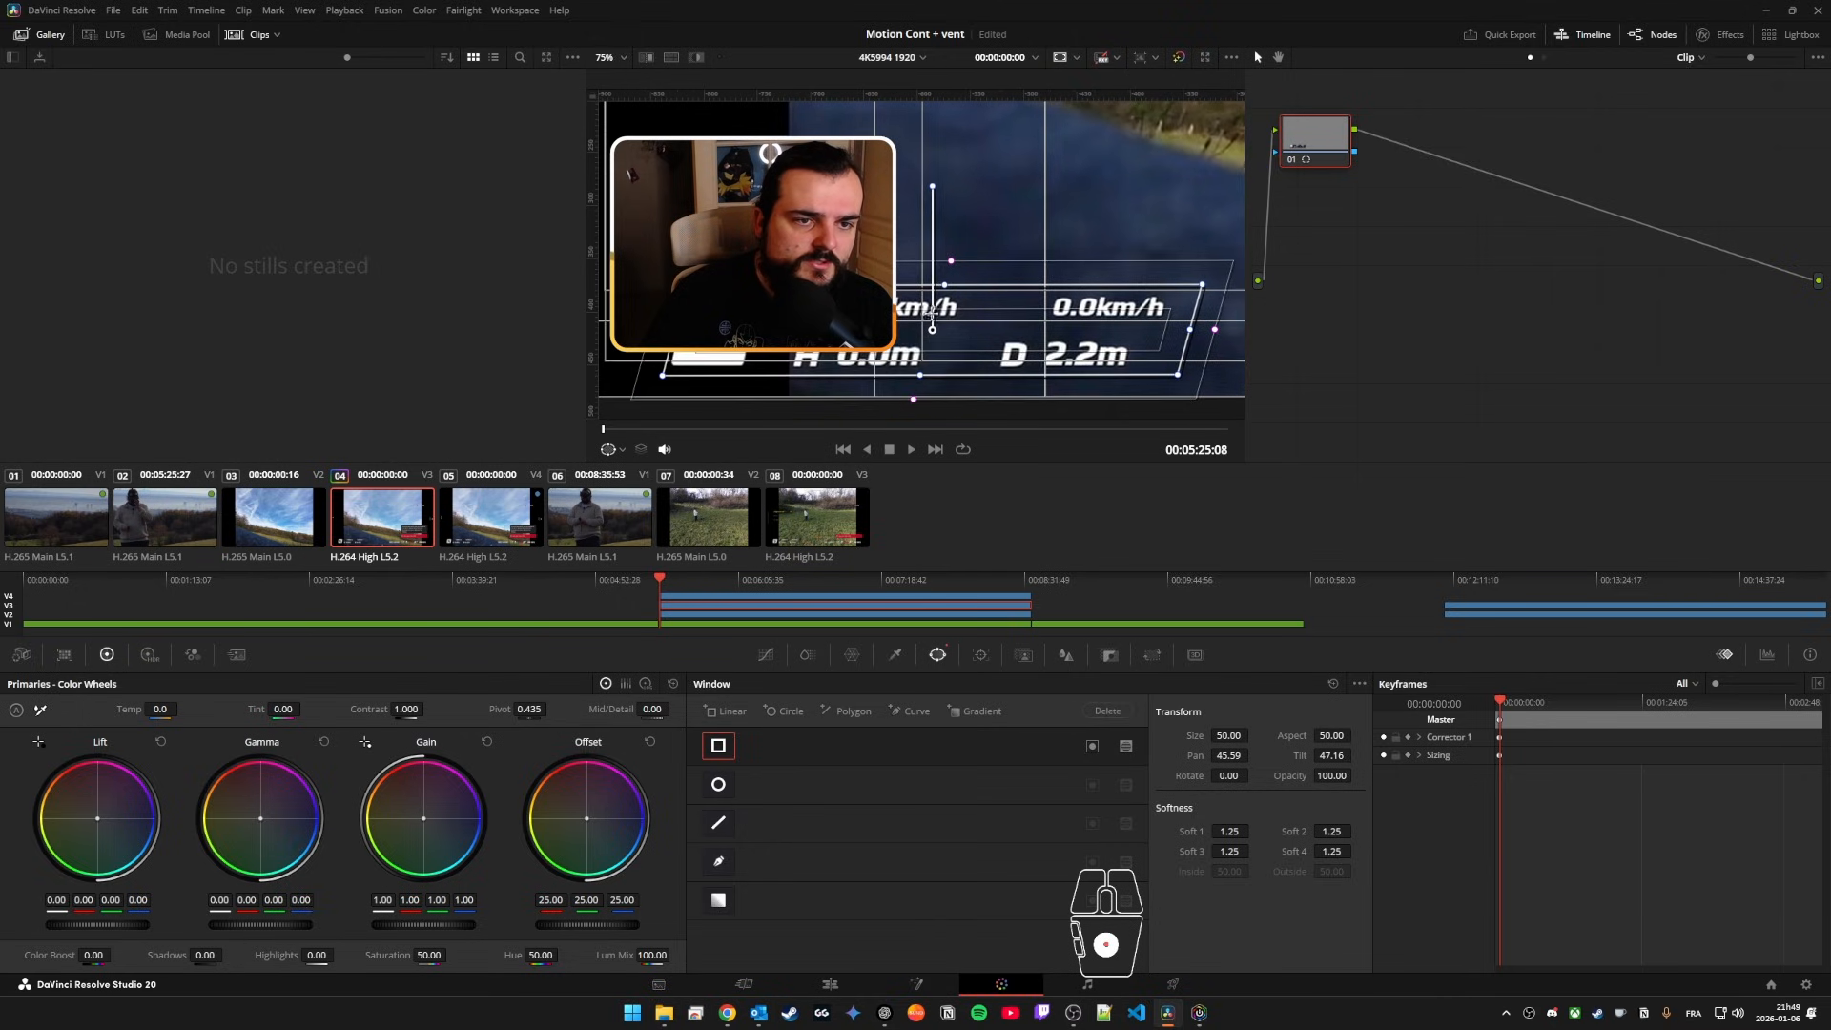
left_click_drag(932, 329, 929, 326)
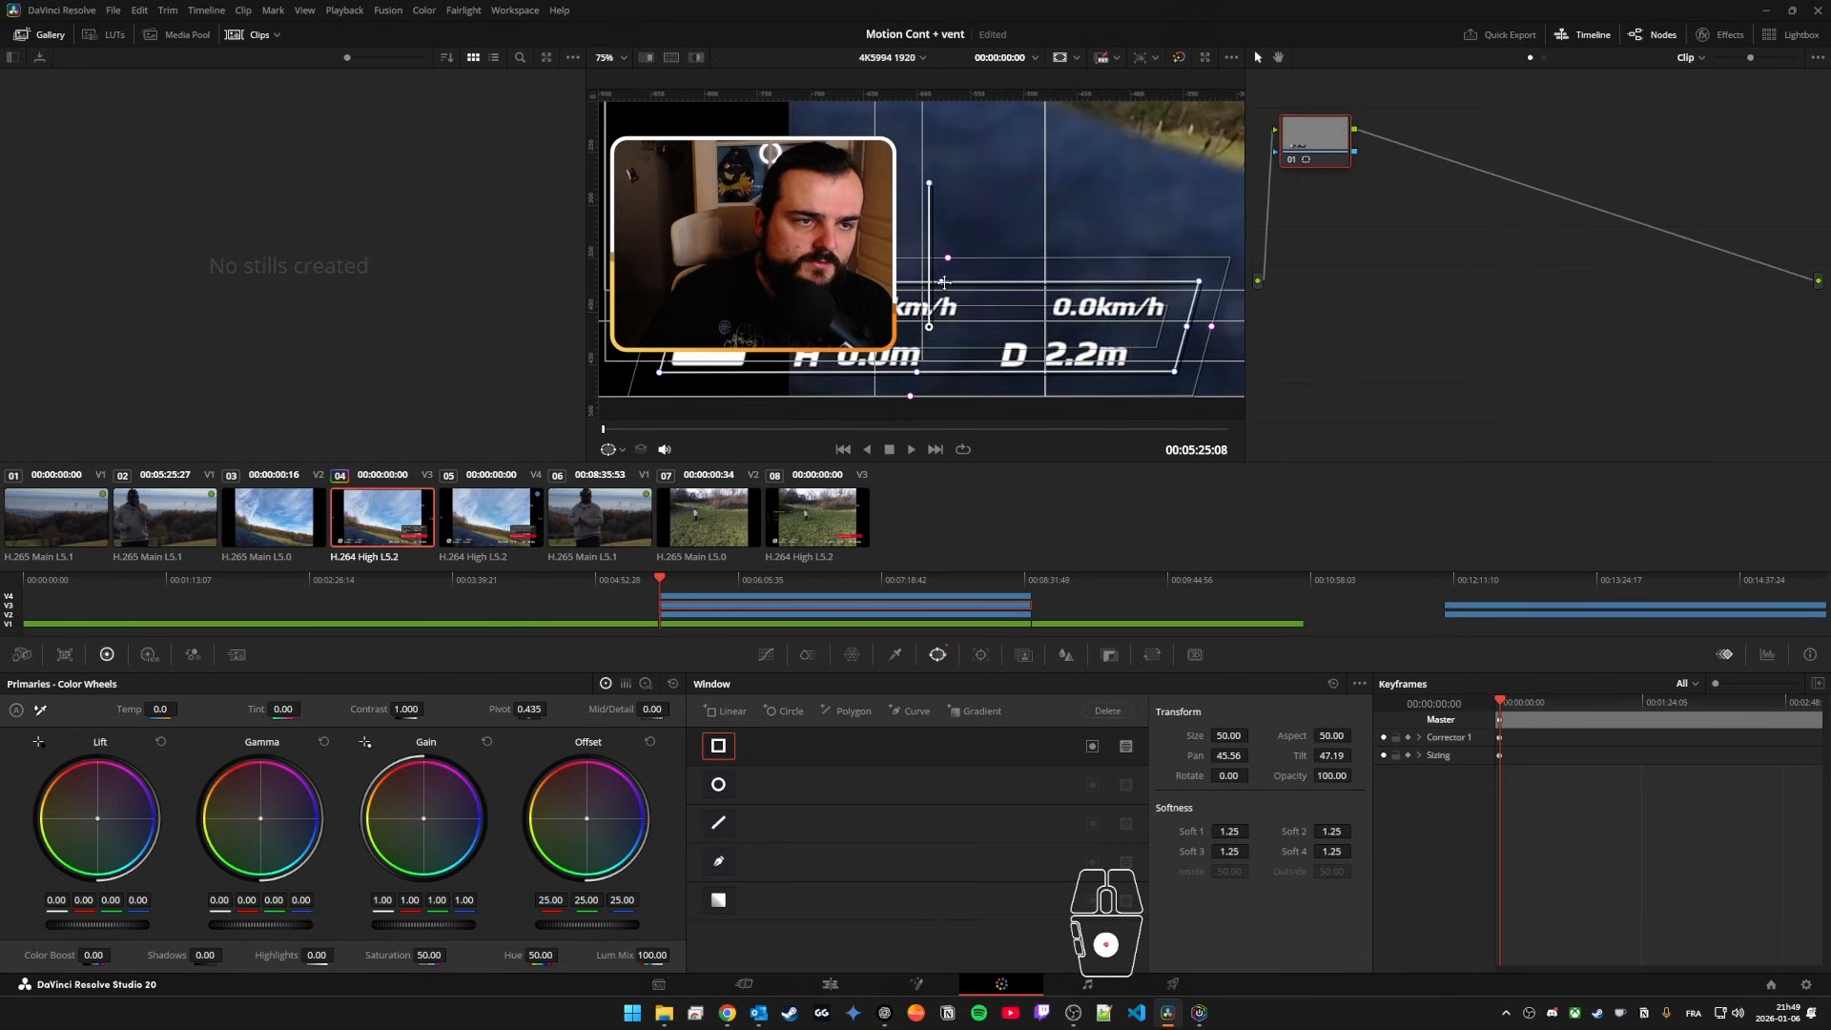
Step: Add a second linear window around the battery, timer and signal readouts, at about 54.22 pan and 47.21 tilt
scroll(1055, 238, "down", 5)
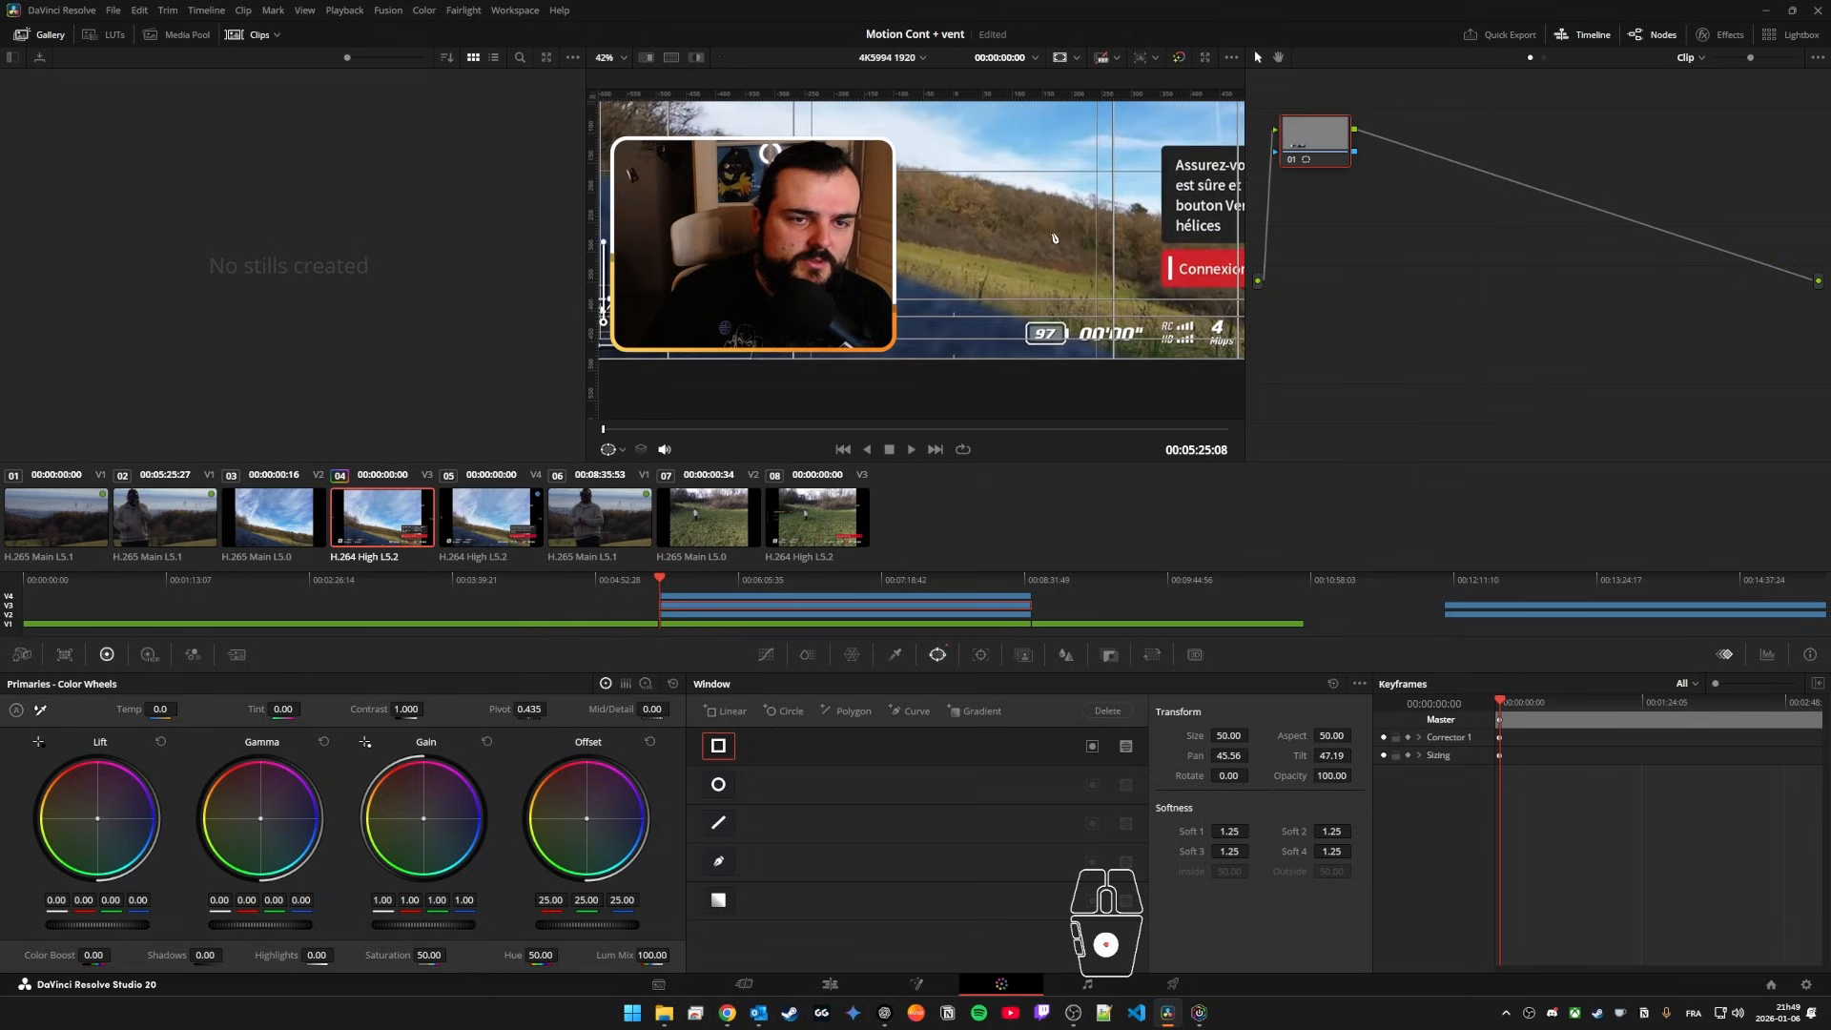
scroll(1055, 238, "down", 2)
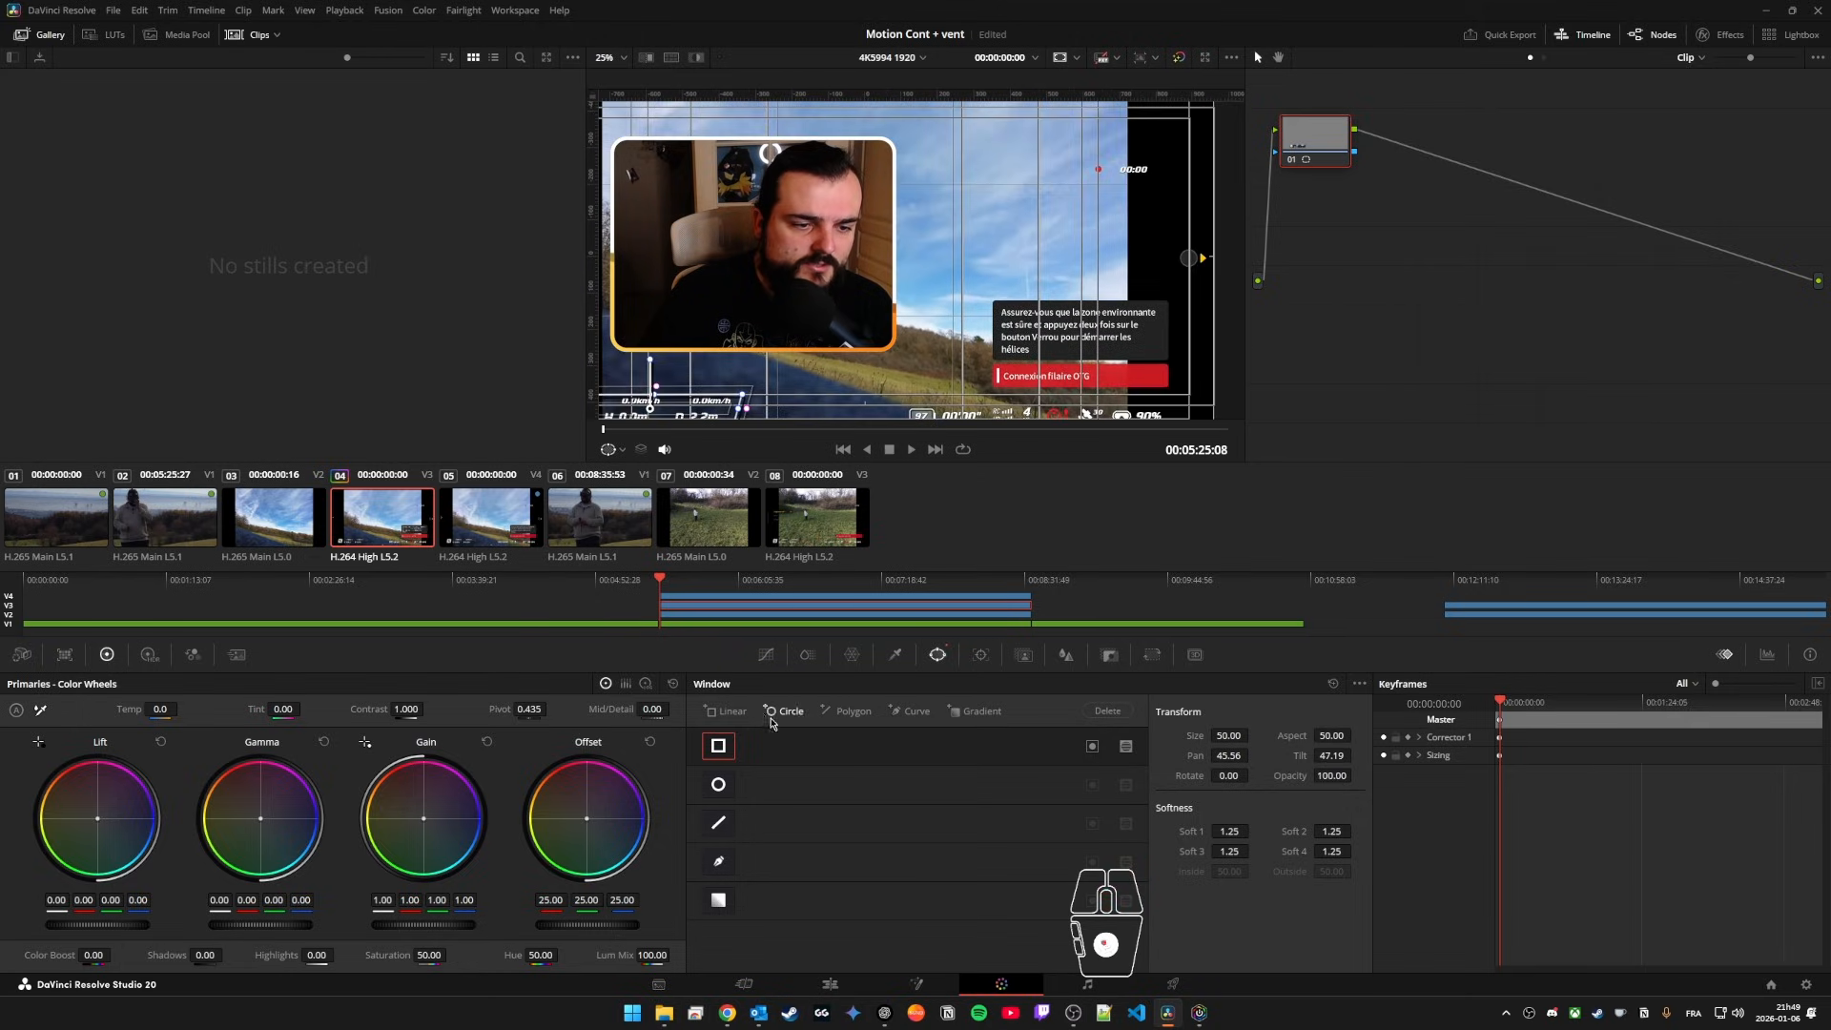
left_click(726, 710)
left_click_drag(870, 250, 1008, 234)
scroll(1007, 234, "up", 3)
left_click_drag(897, 218, 899, 219)
scroll(921, 256, "down", 3)
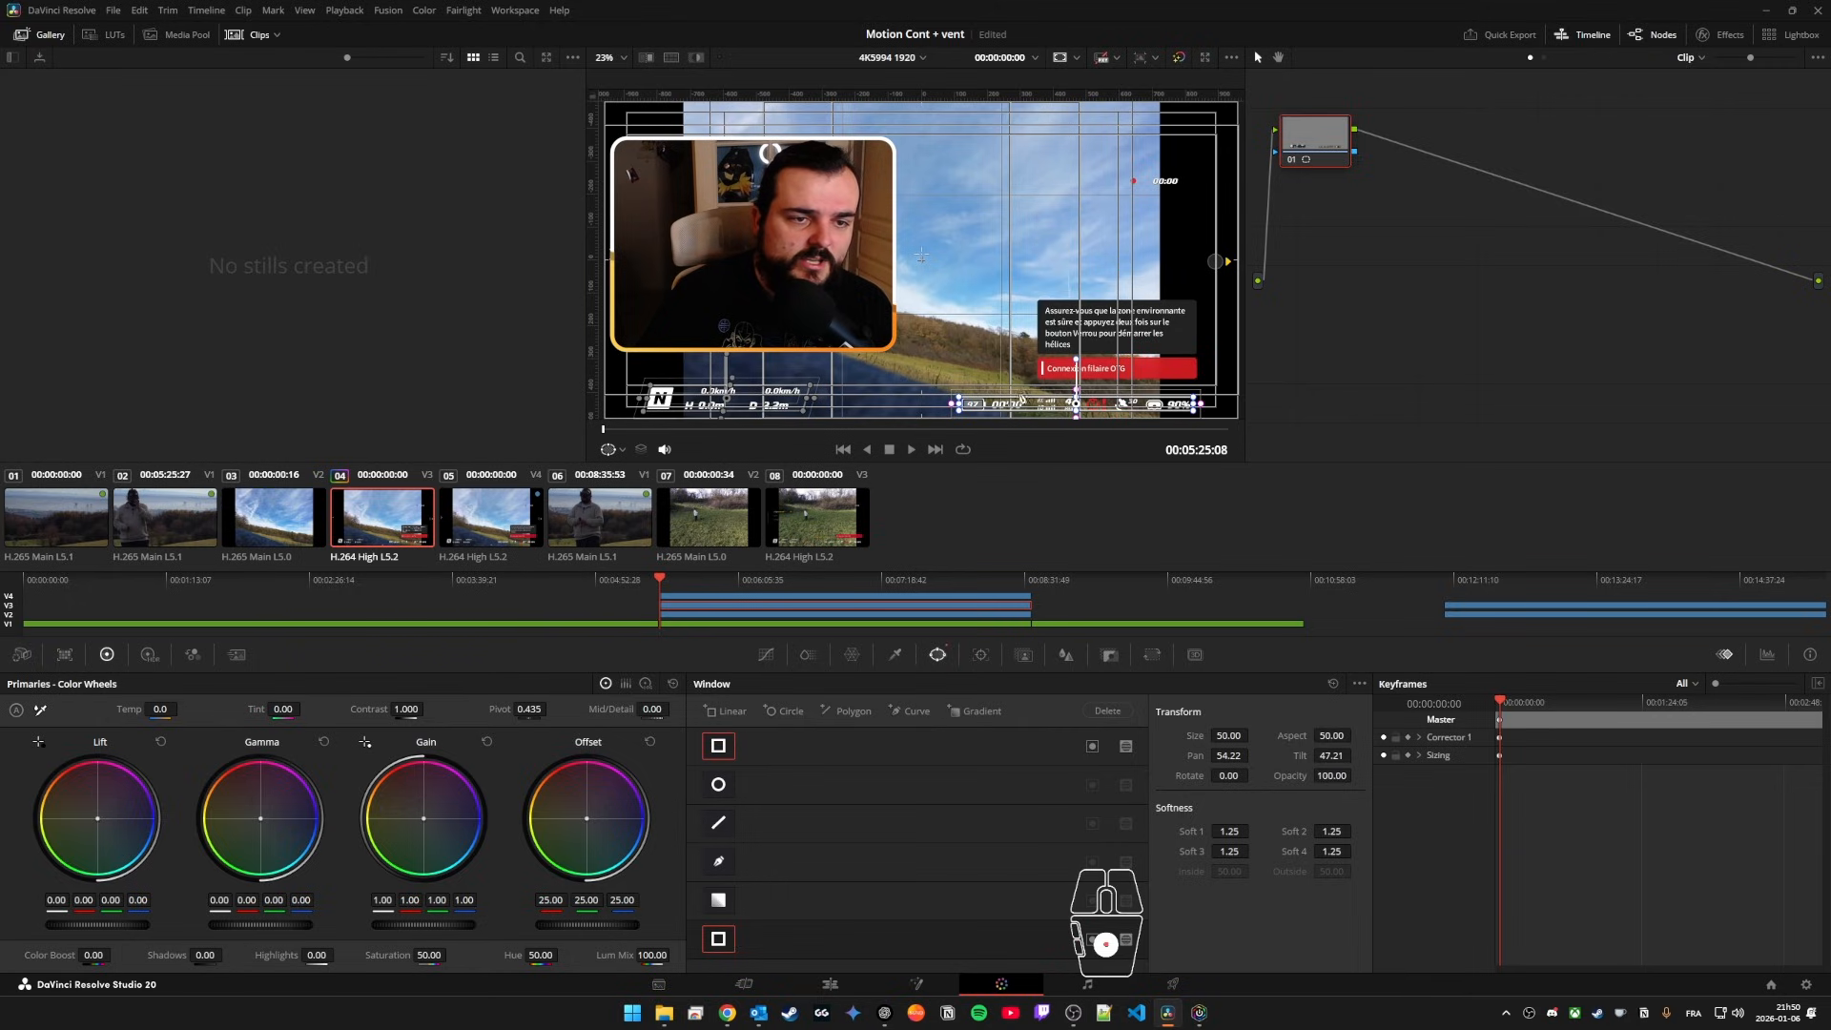
Step: Add an alpha output to the node graph of clip 04 and connect node 01's alpha to it
left_click_drag(1351, 157, 1368, 229)
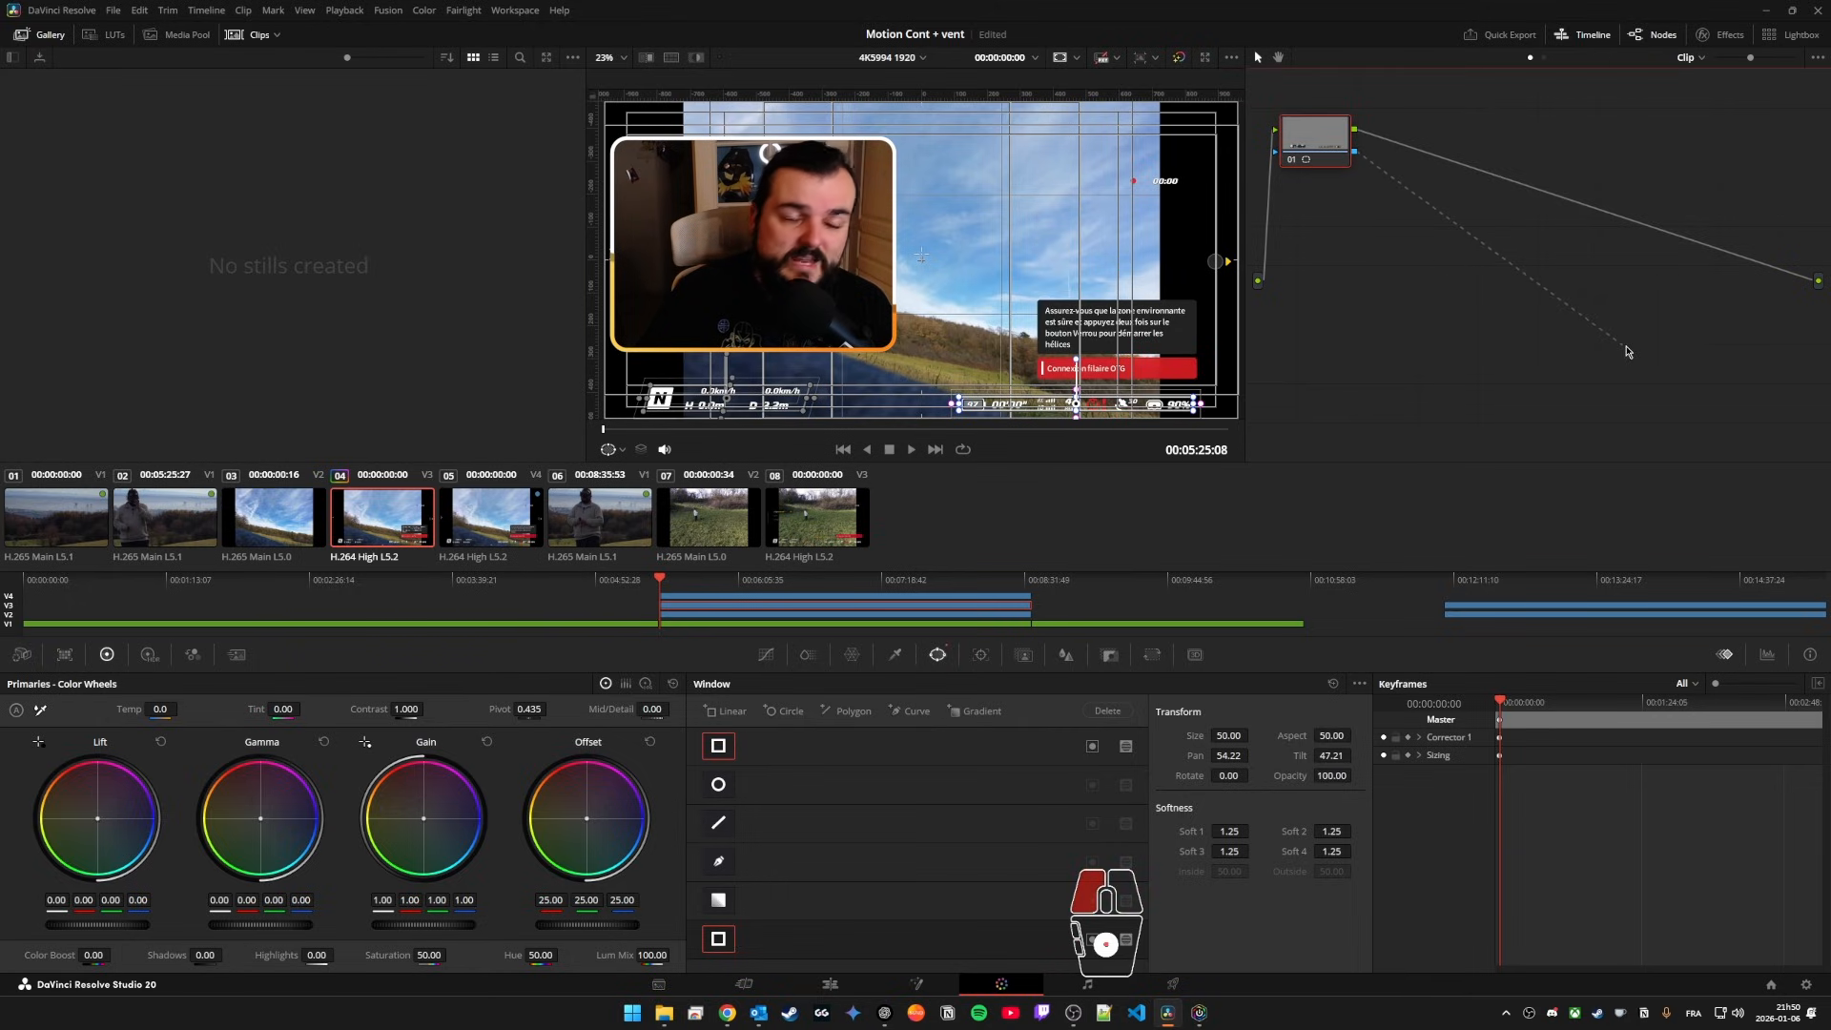
left_click_drag(1626, 352, 1343, 156)
right_click(1410, 349)
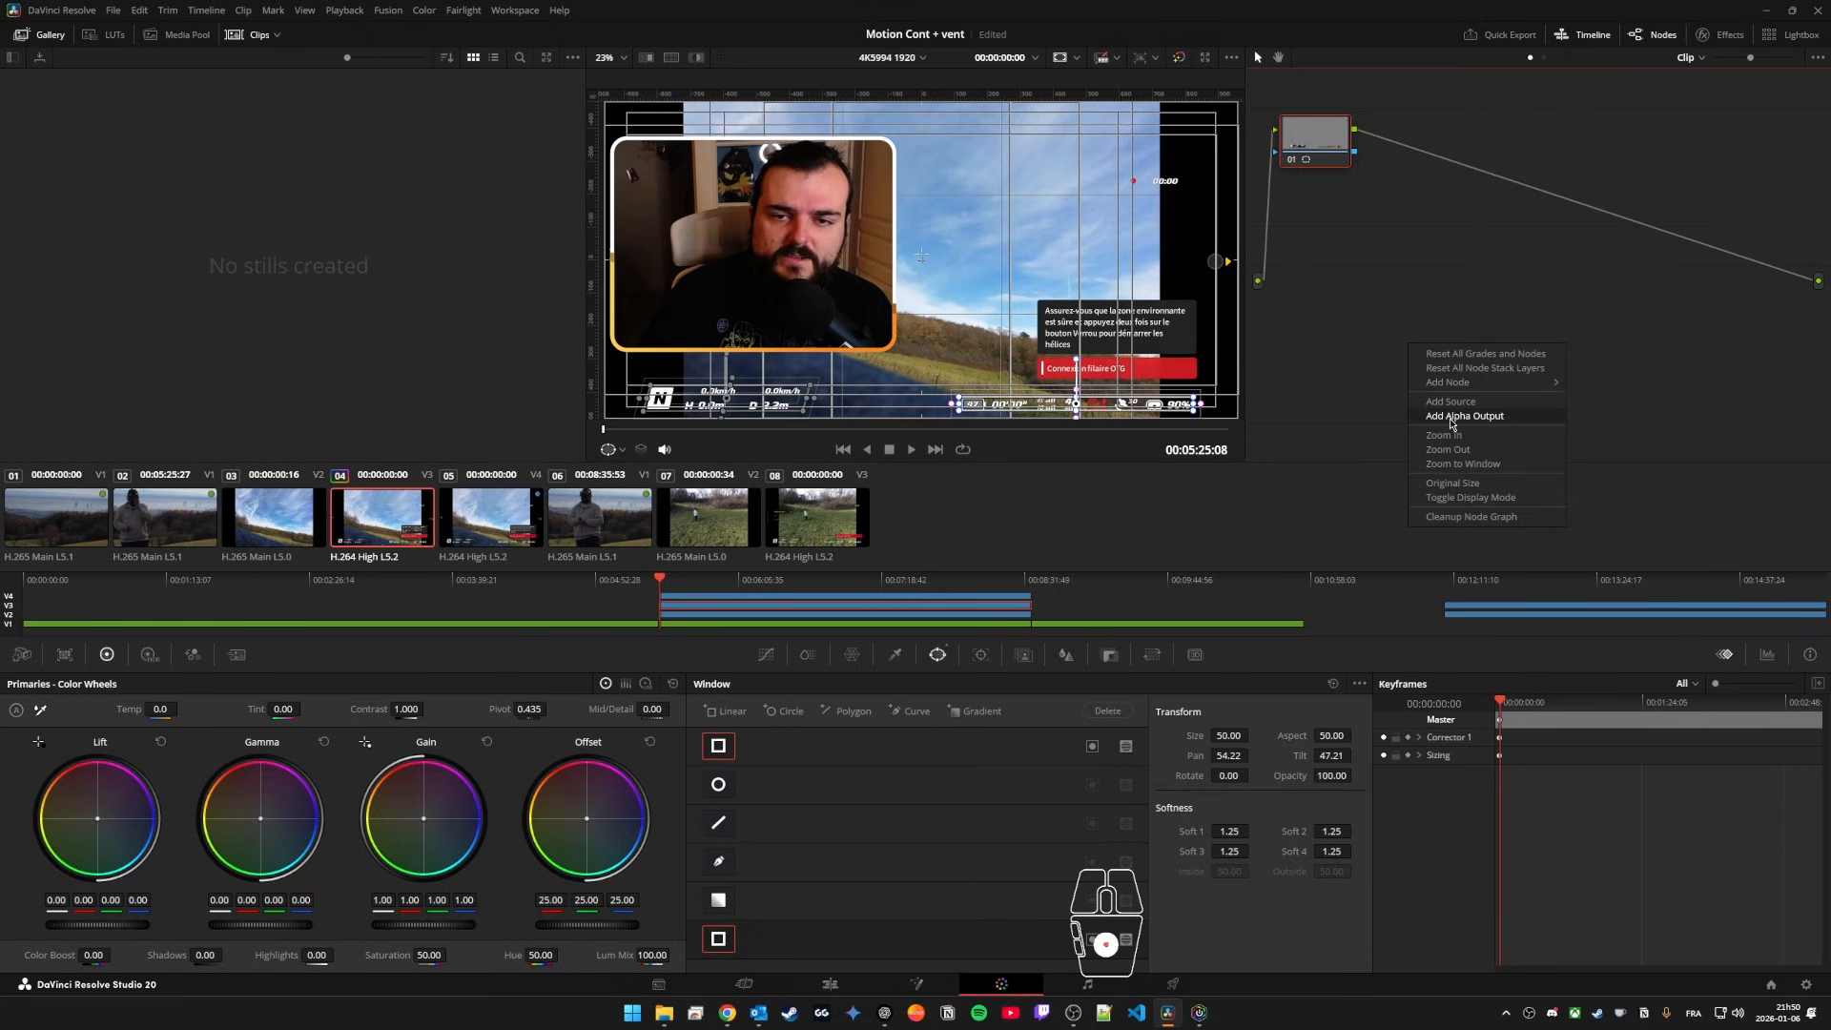
left_click(1520, 418)
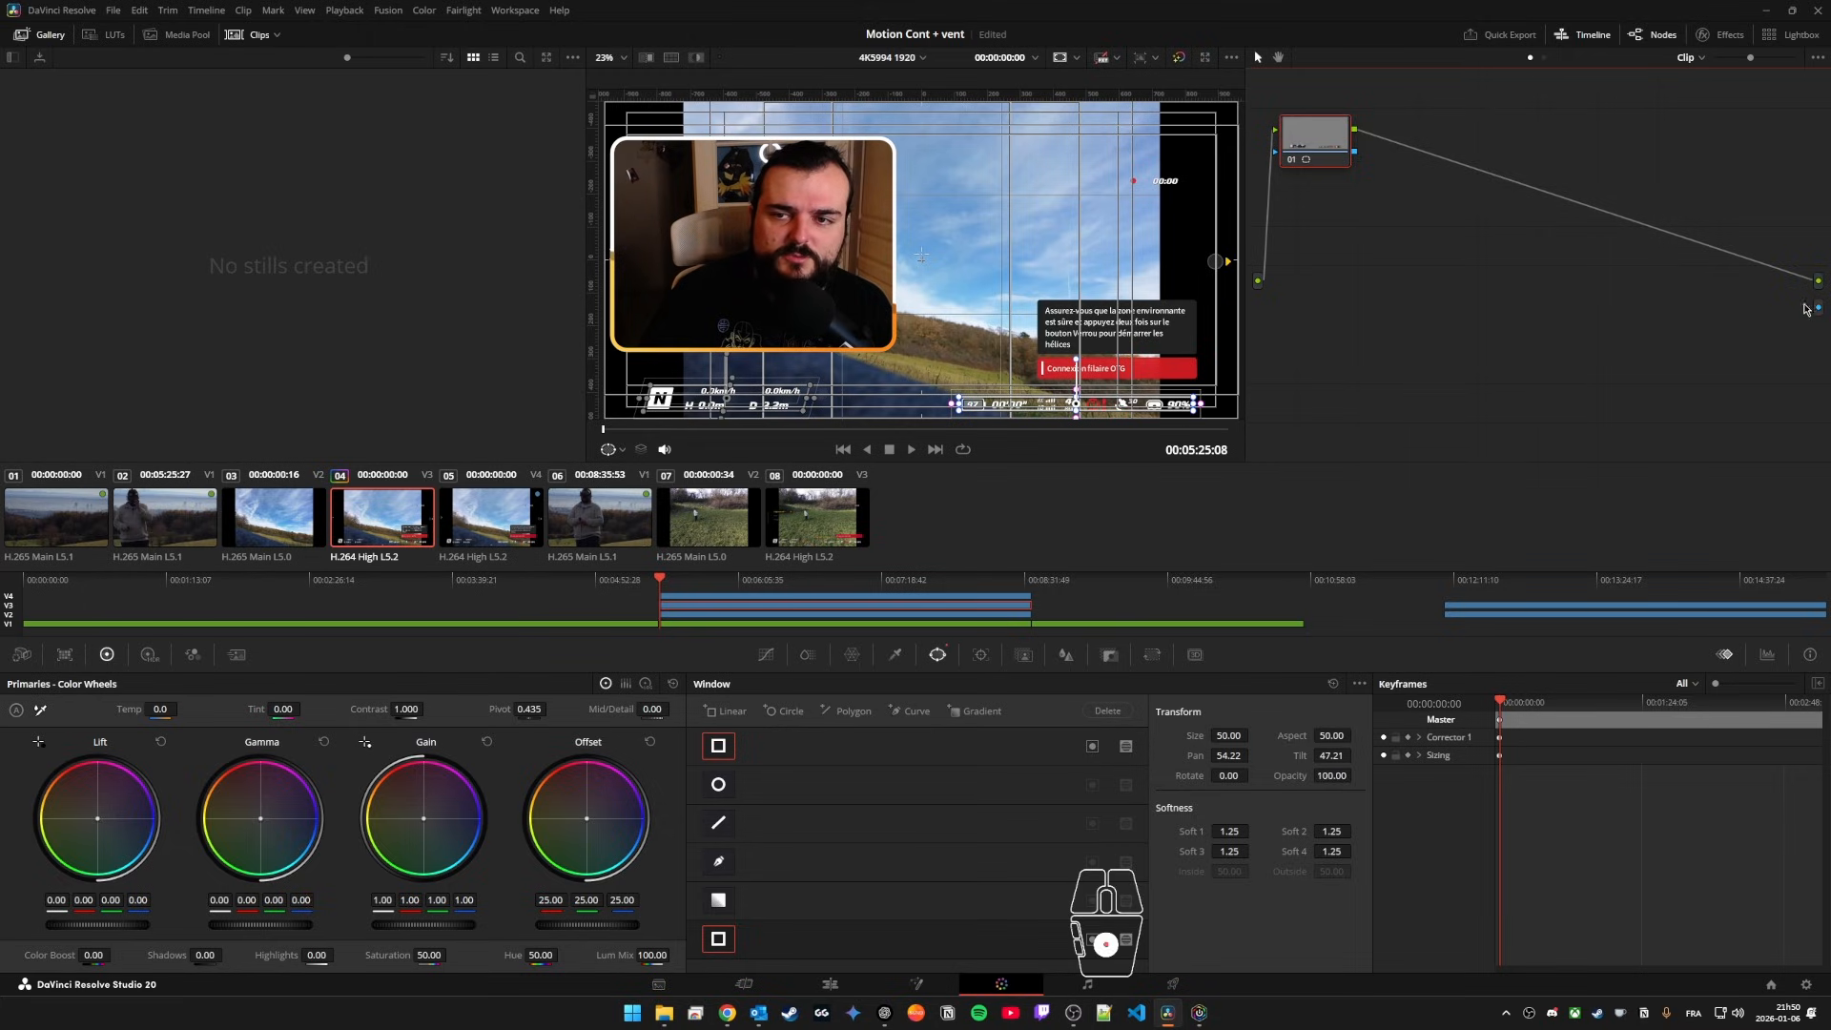
left_click_drag(1356, 155, 1429, 262)
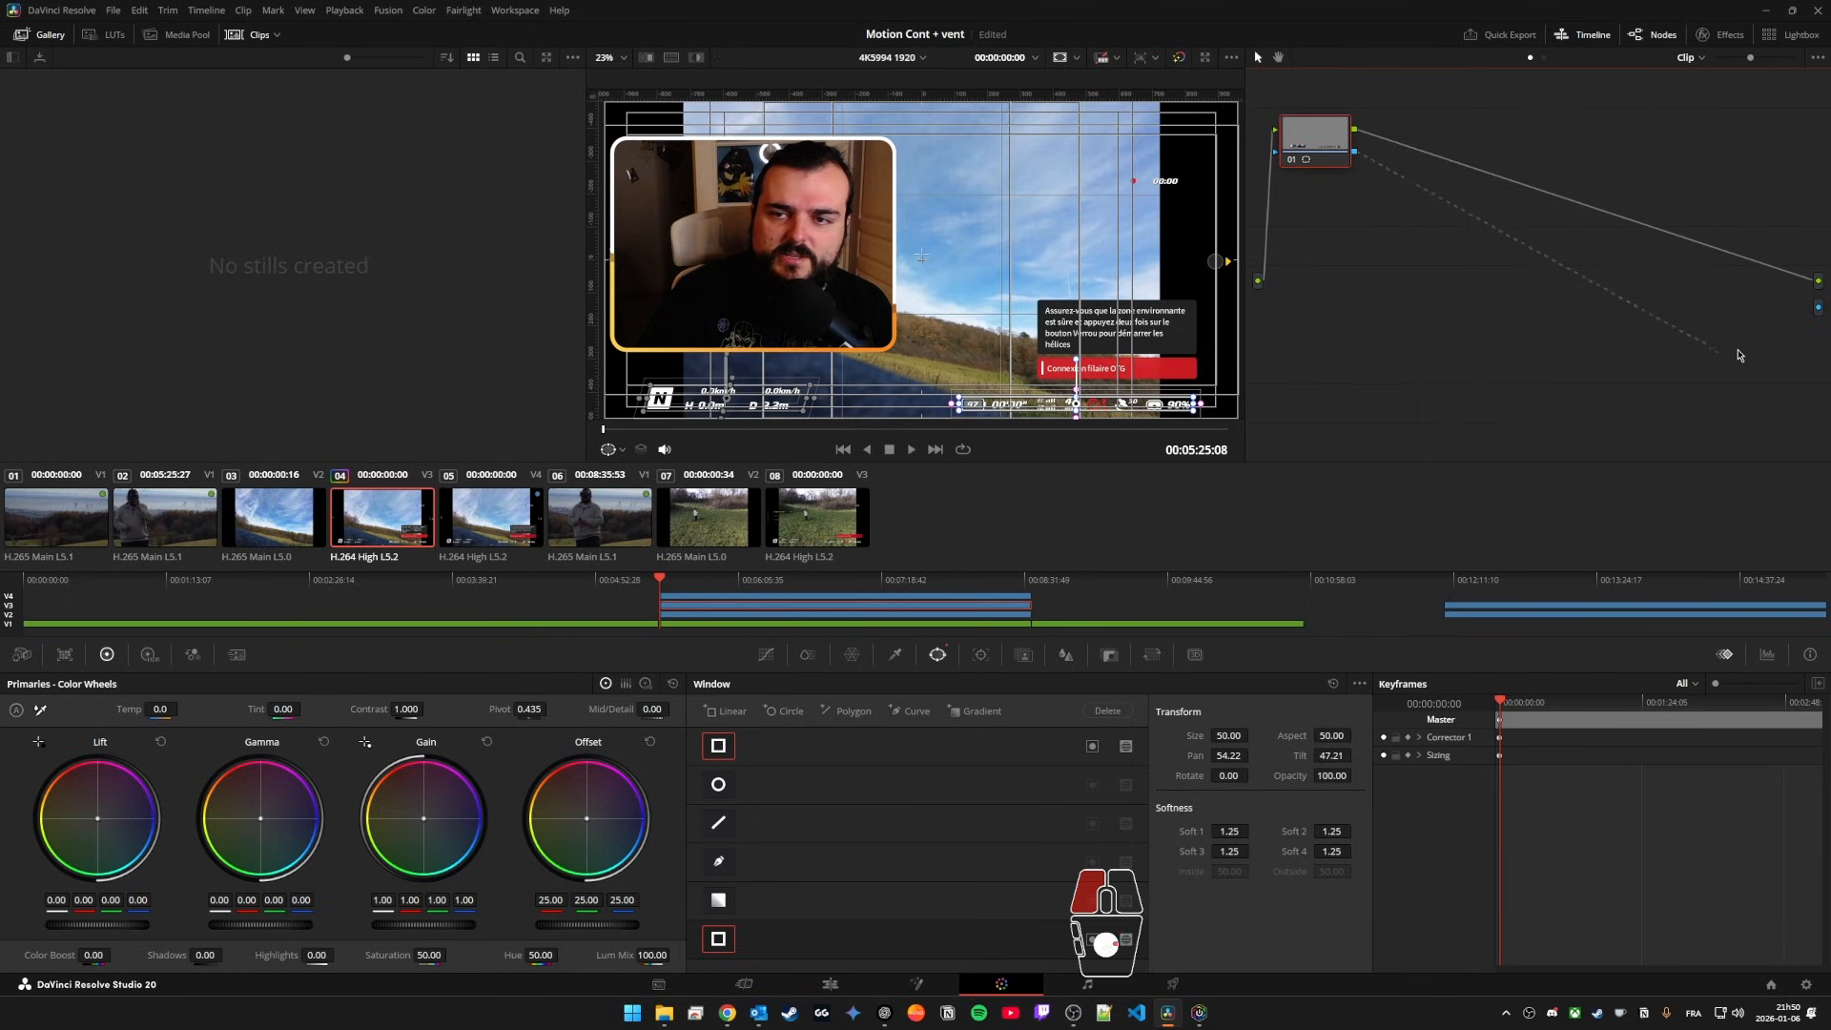
left_click_drag(1821, 311, 1819, 308)
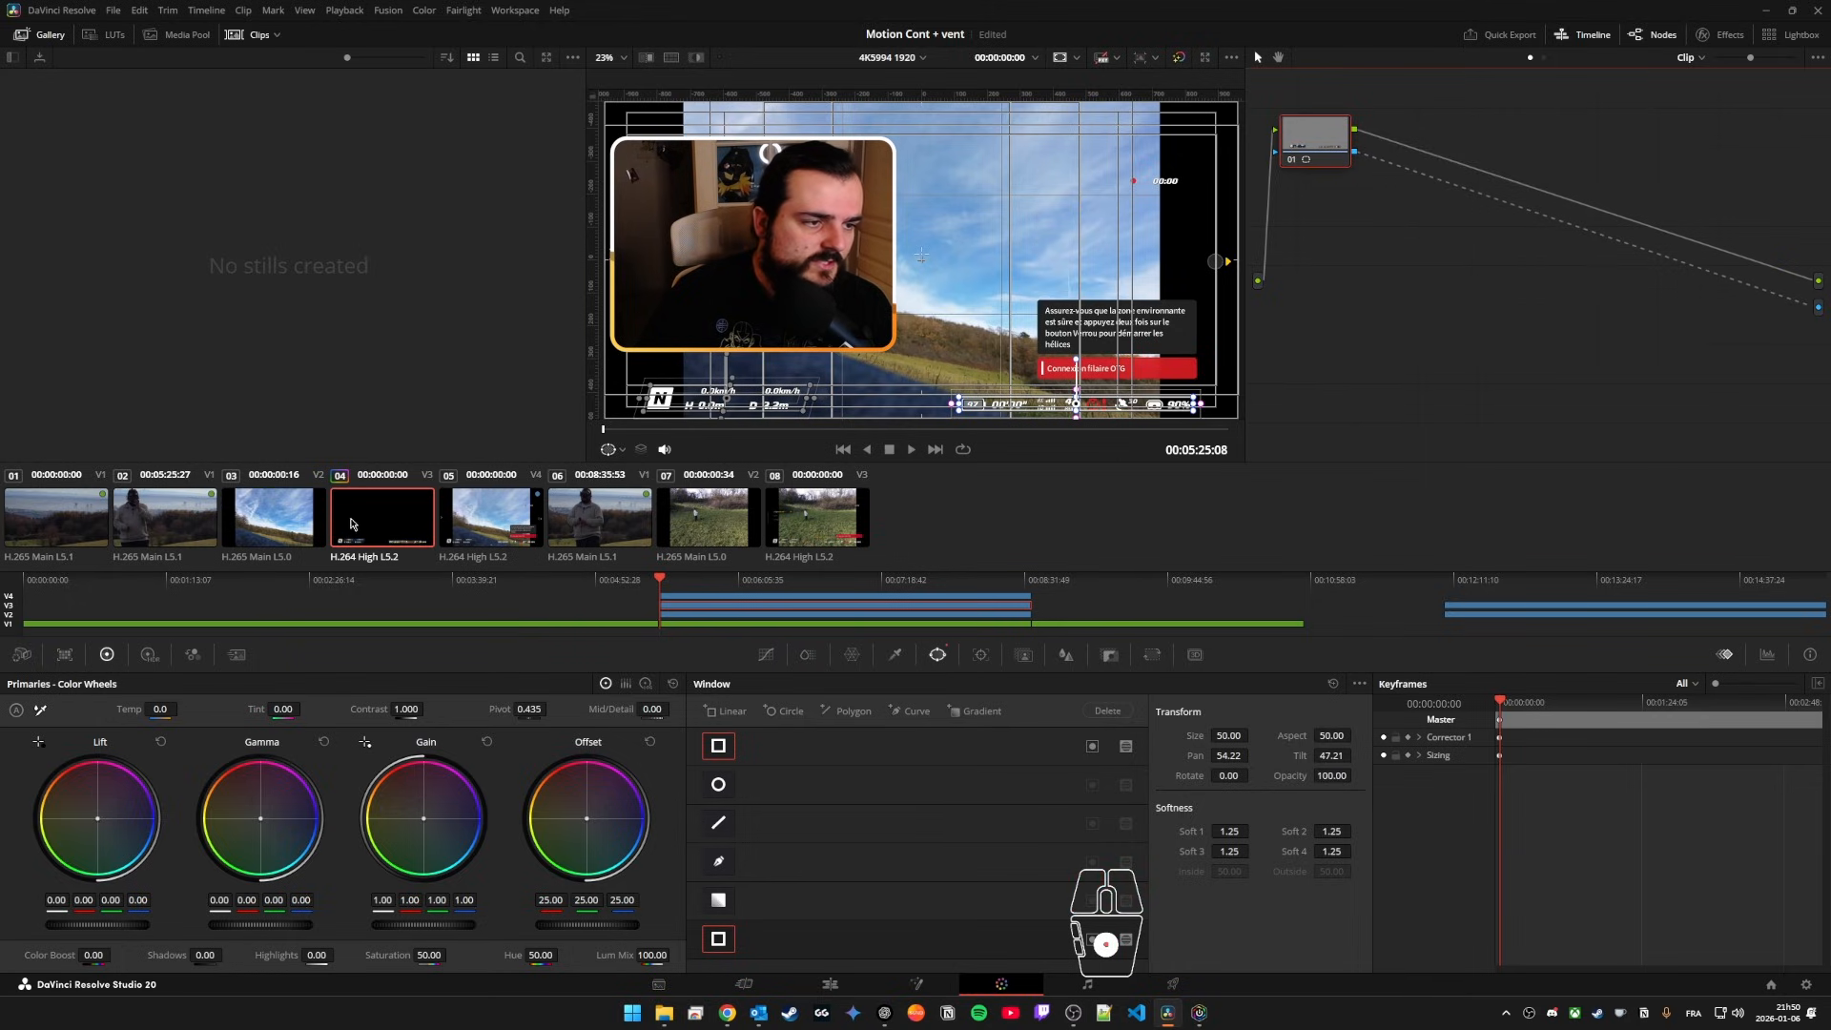
Step: On the Edit page, disable the V4 copy of DJI_0001.MOV and set the timeline playback to Prefer Proxies
key("shift+4")
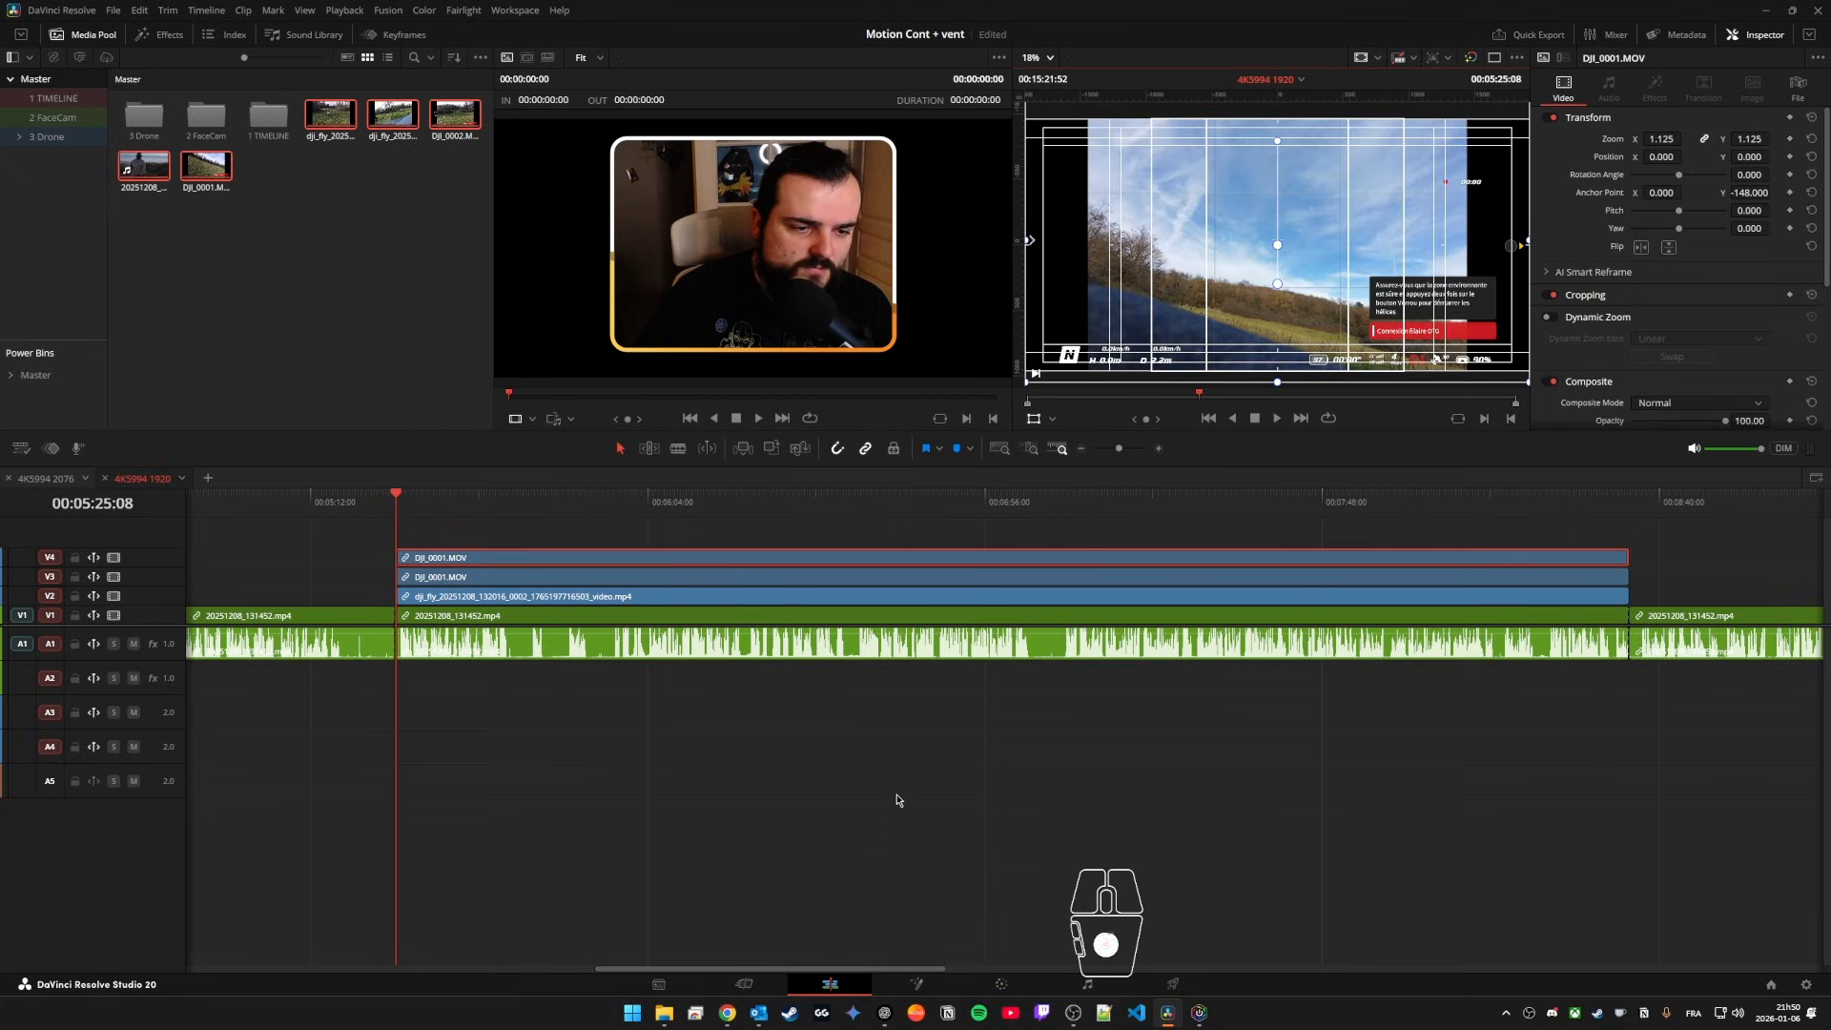
left_click(490, 566)
left_click(531, 542)
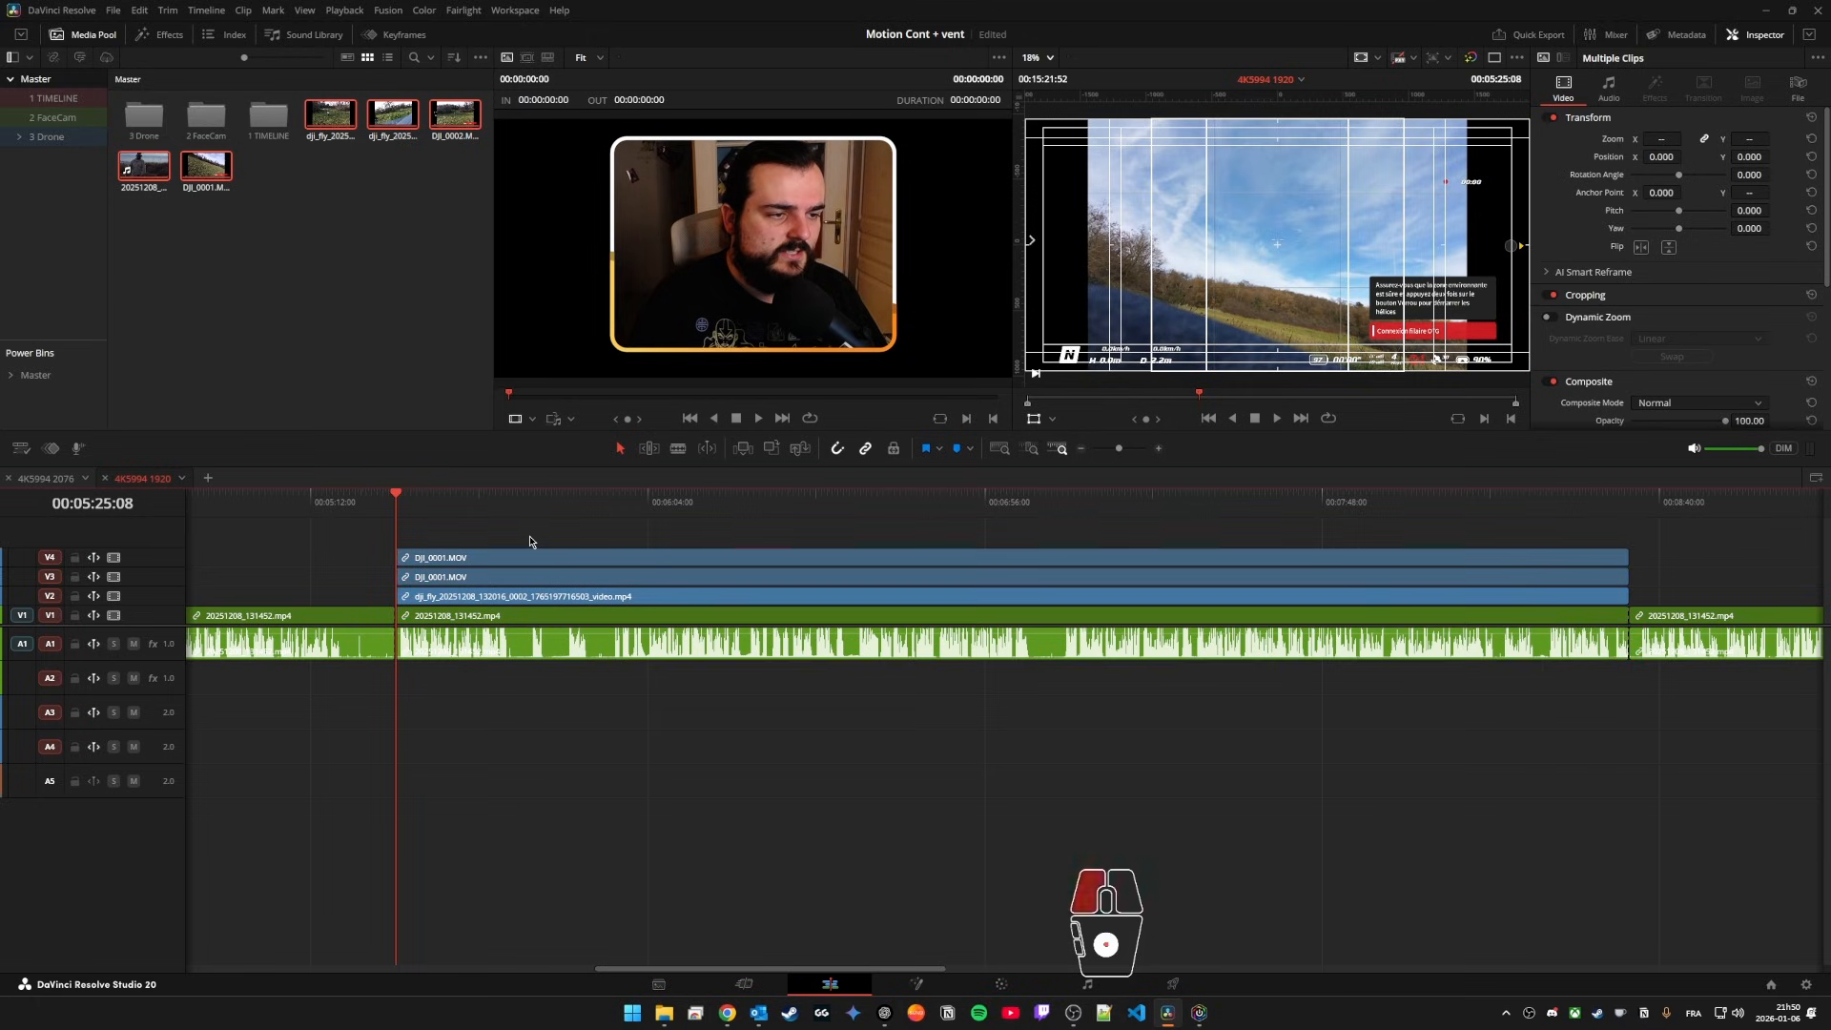
left_click(563, 557, "alt")
key("d")
left_click_drag(521, 504, 614, 503)
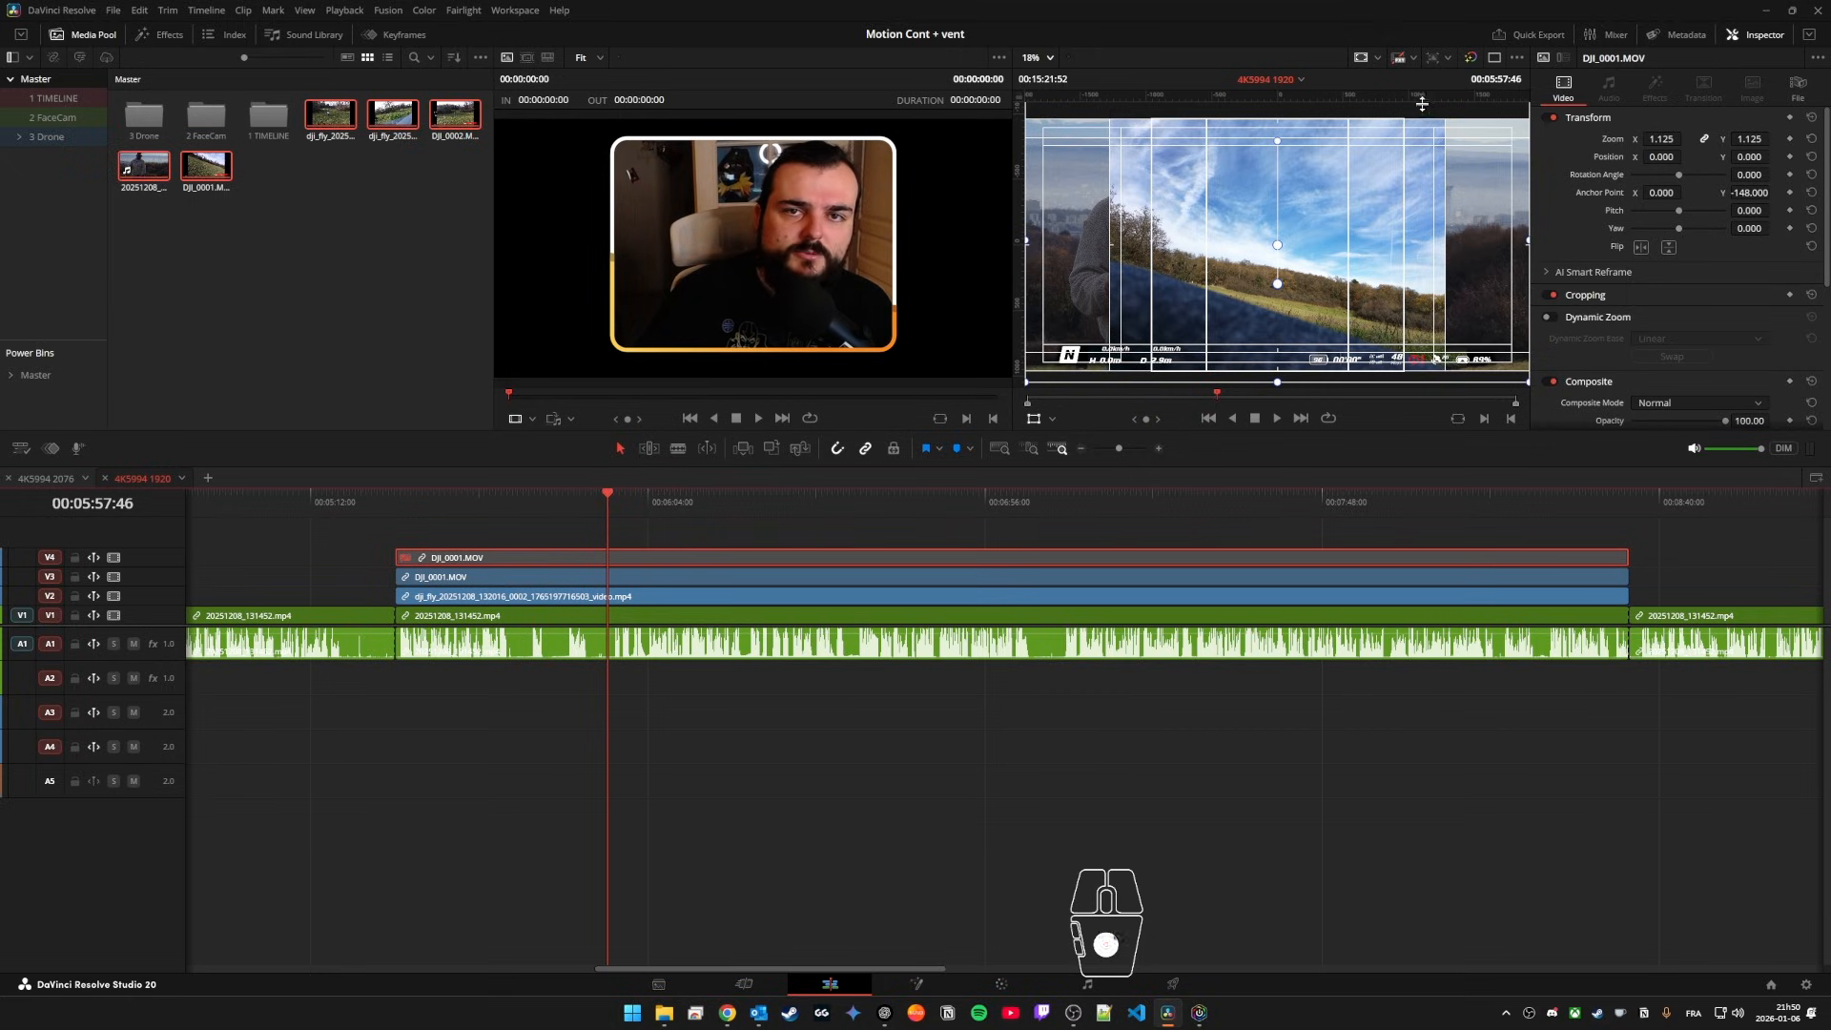
left_click(1413, 58)
left_click(1437, 99)
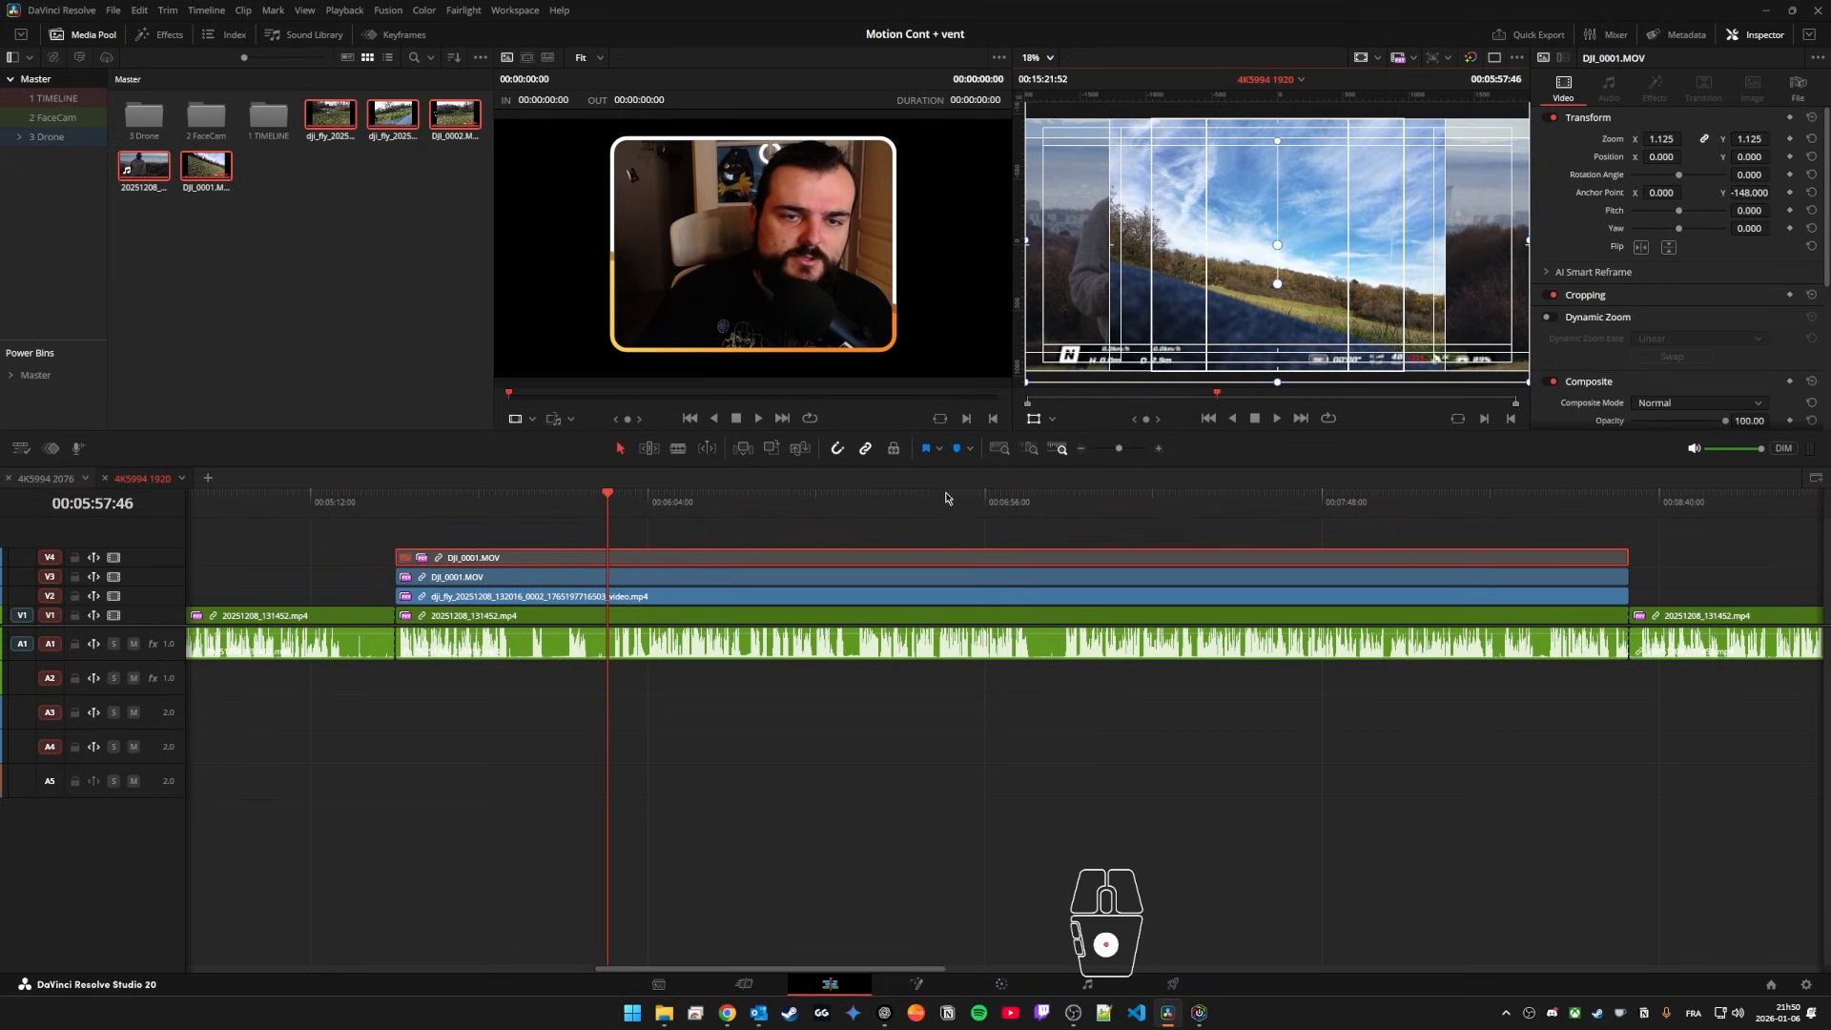
Step: Toggle the V4 copy of DJI_0001.MOV on and off to compare the full screen recording with the masked telemetry
left_click(528, 547)
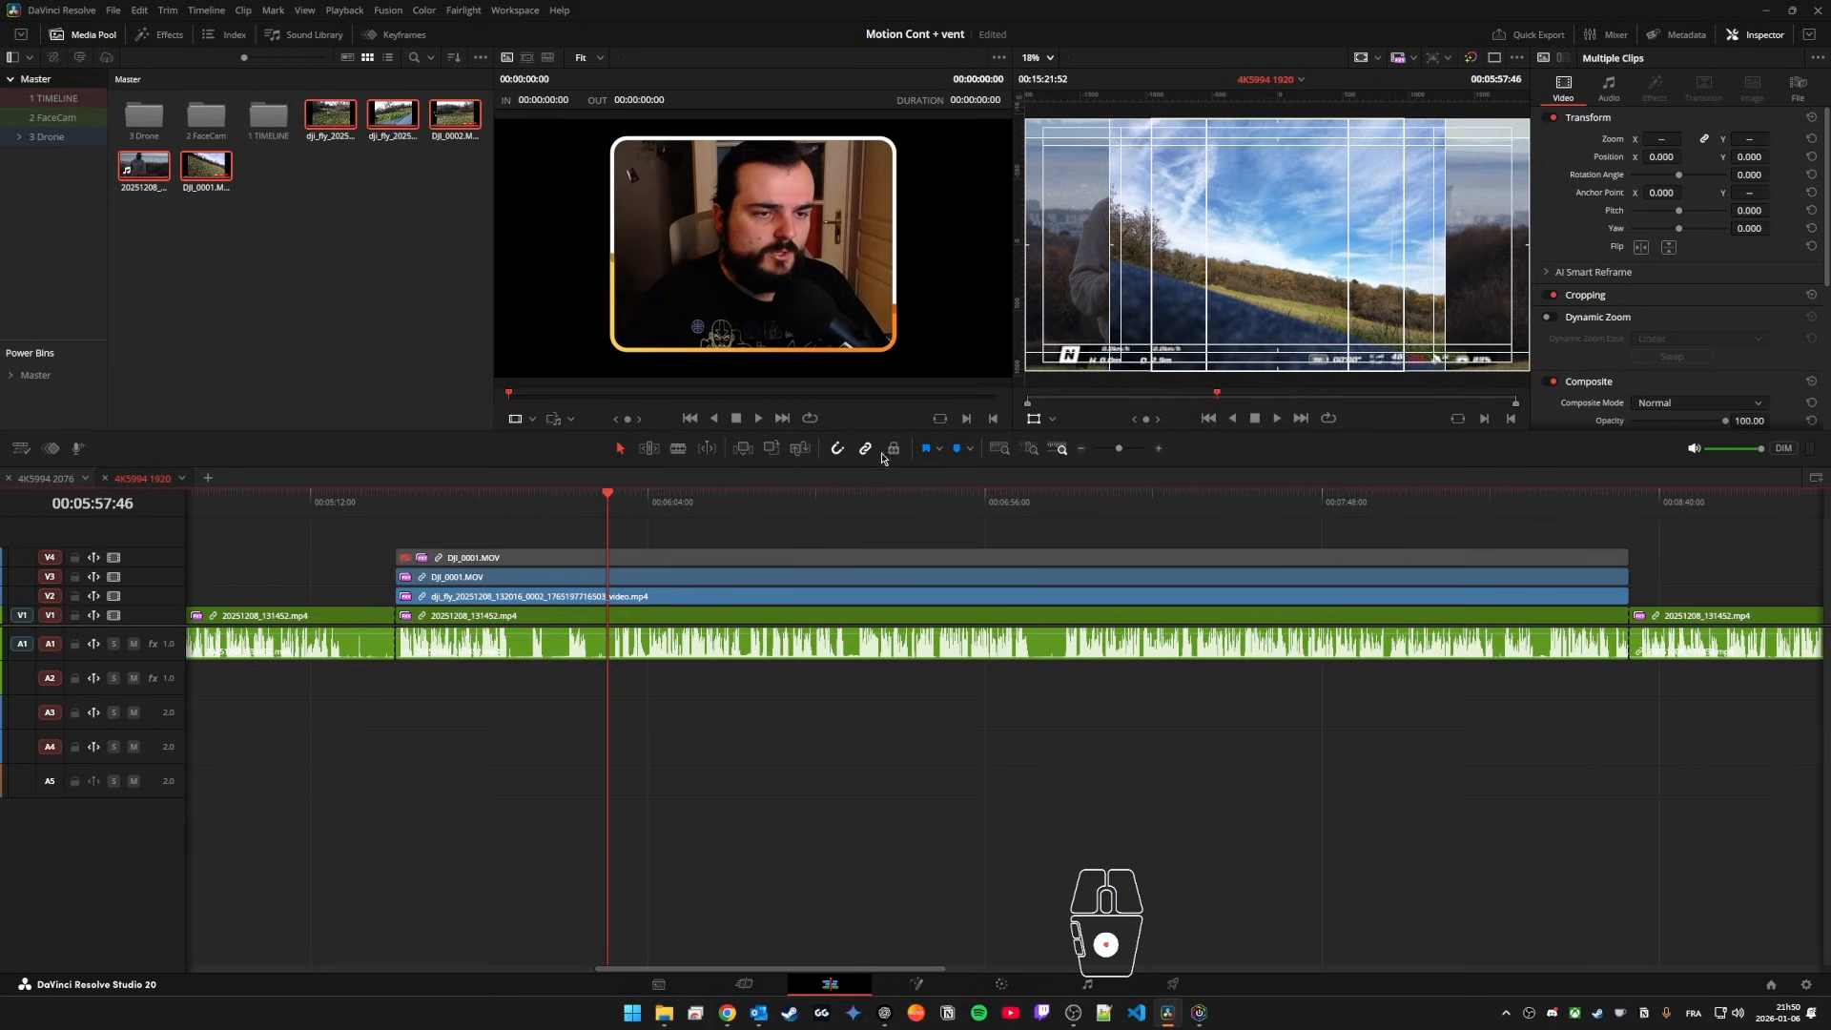
left_click(744, 560)
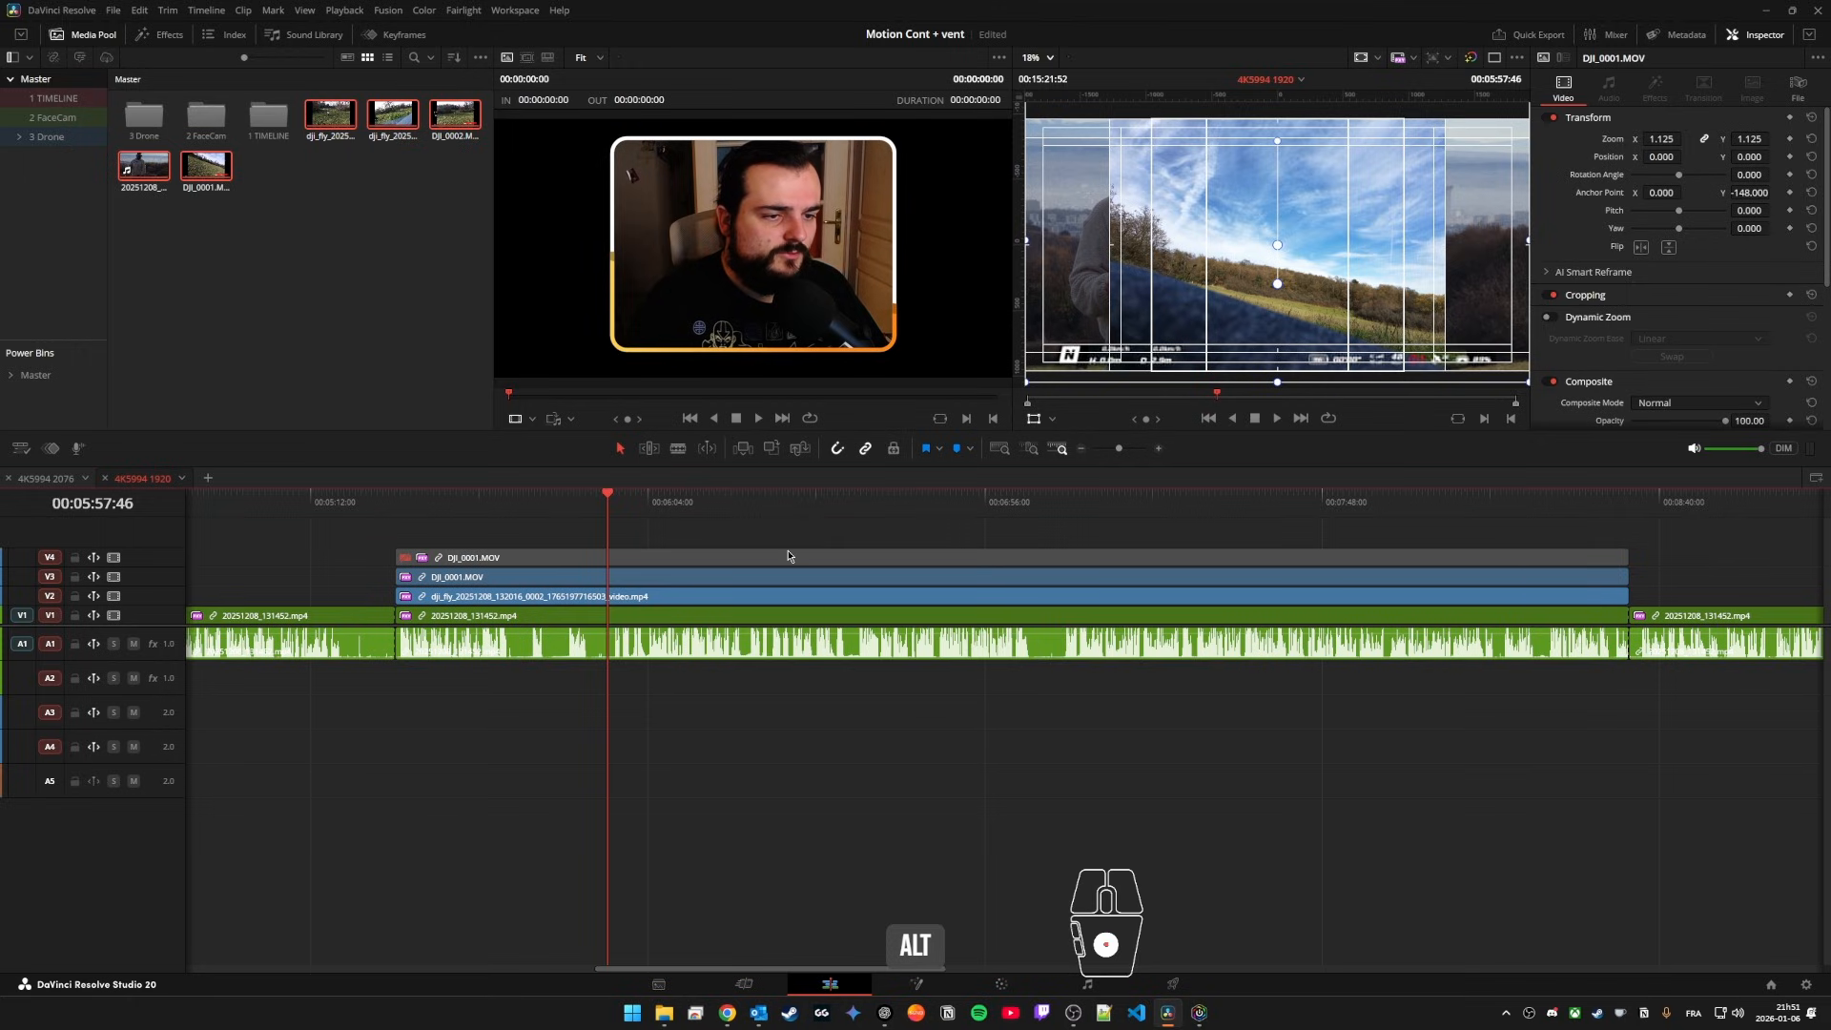
left_click(778, 597, "alt")
left_click(804, 558)
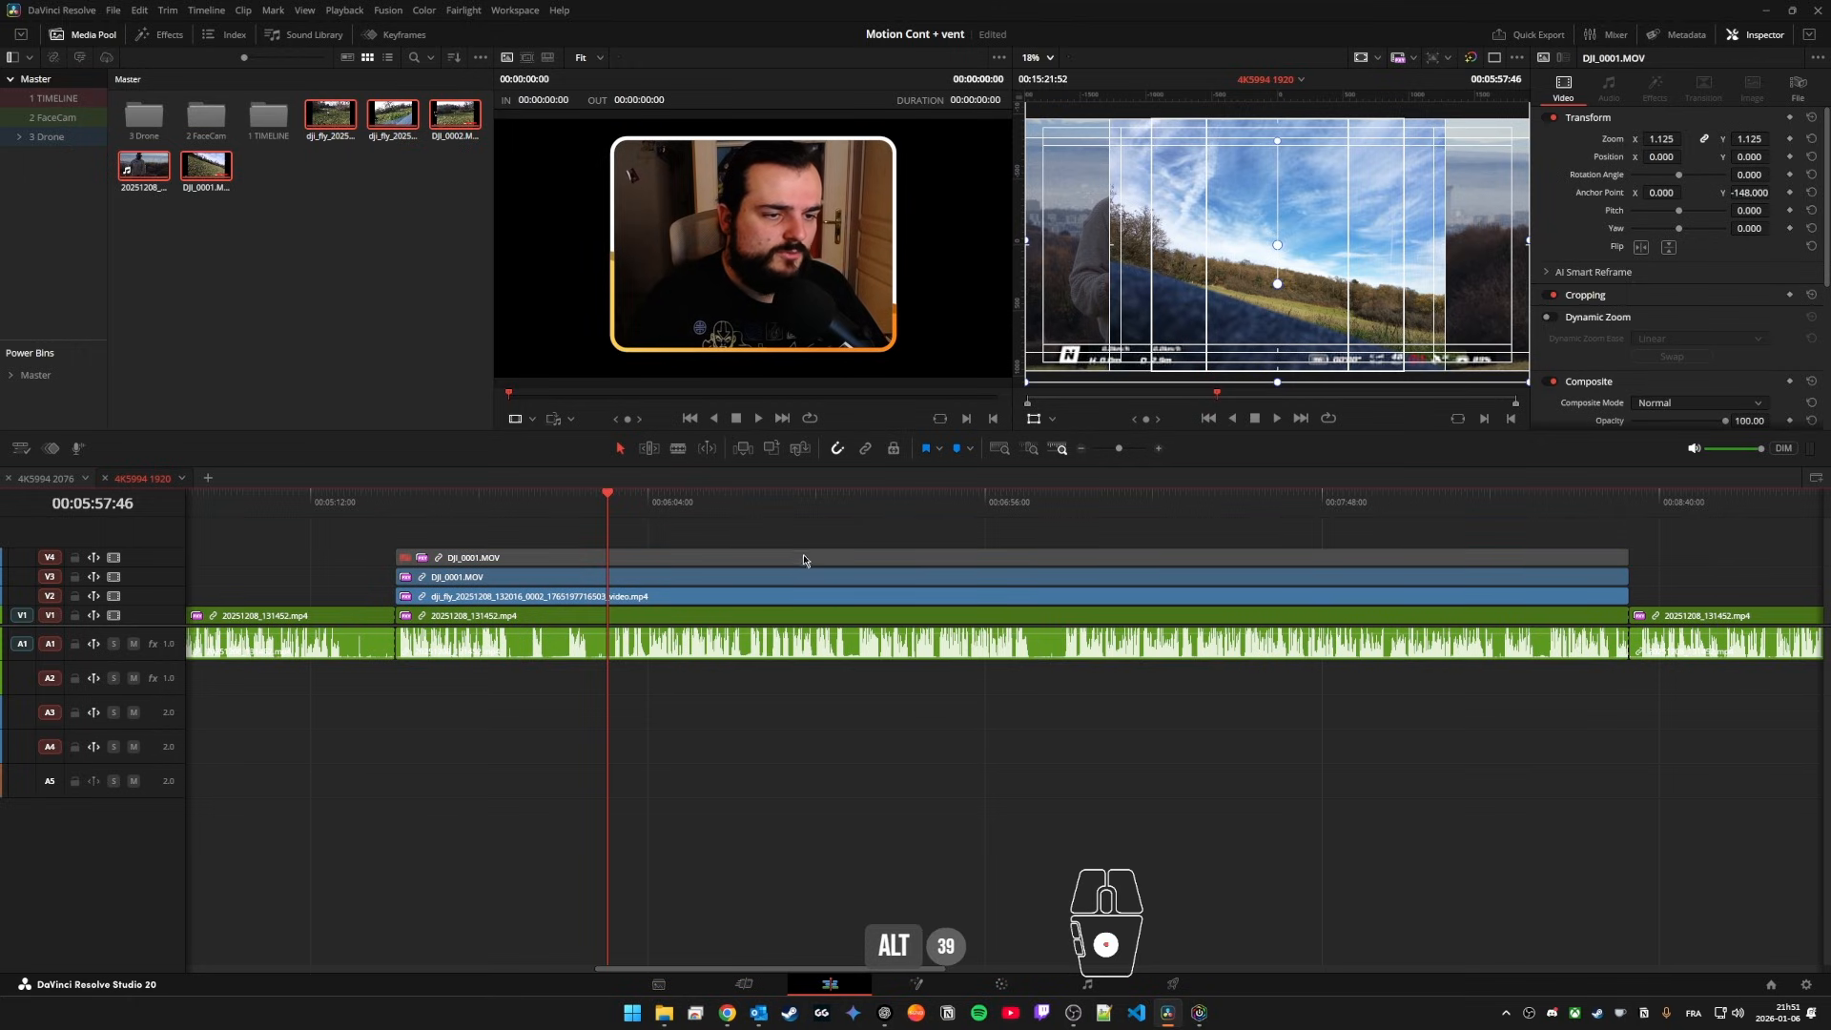
key("d")
key("d")
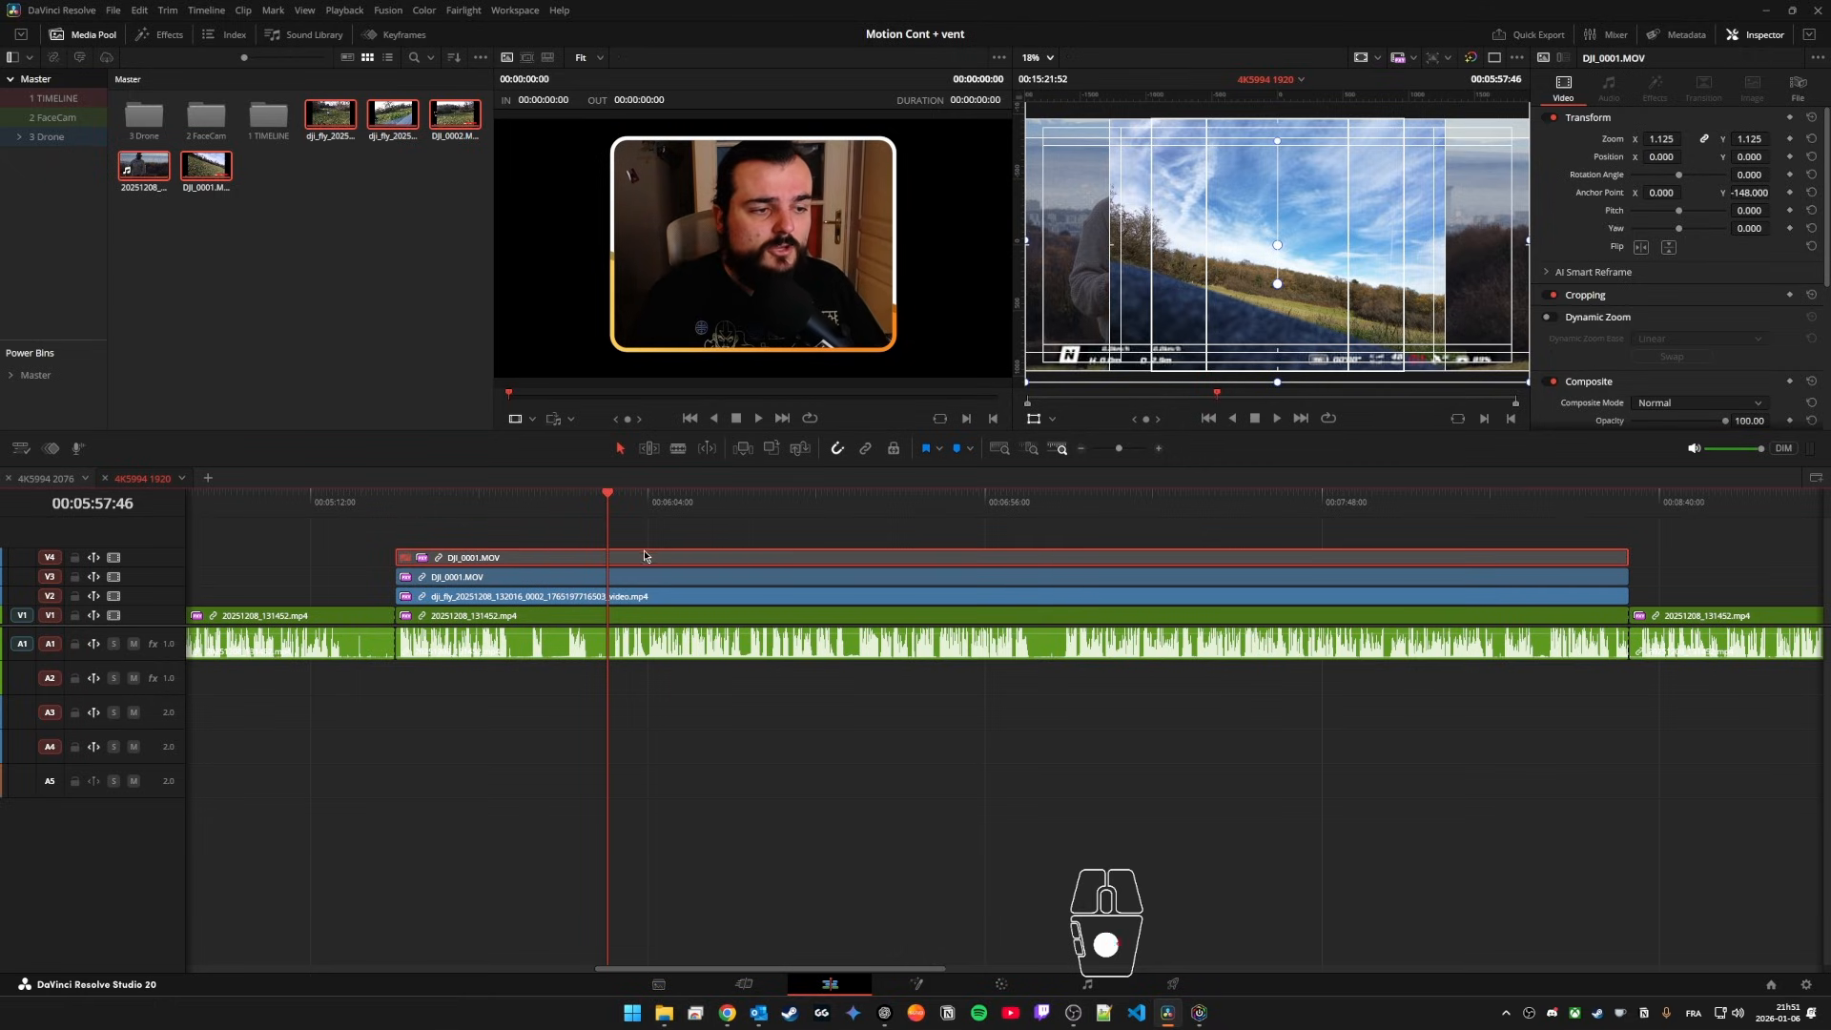
key("d")
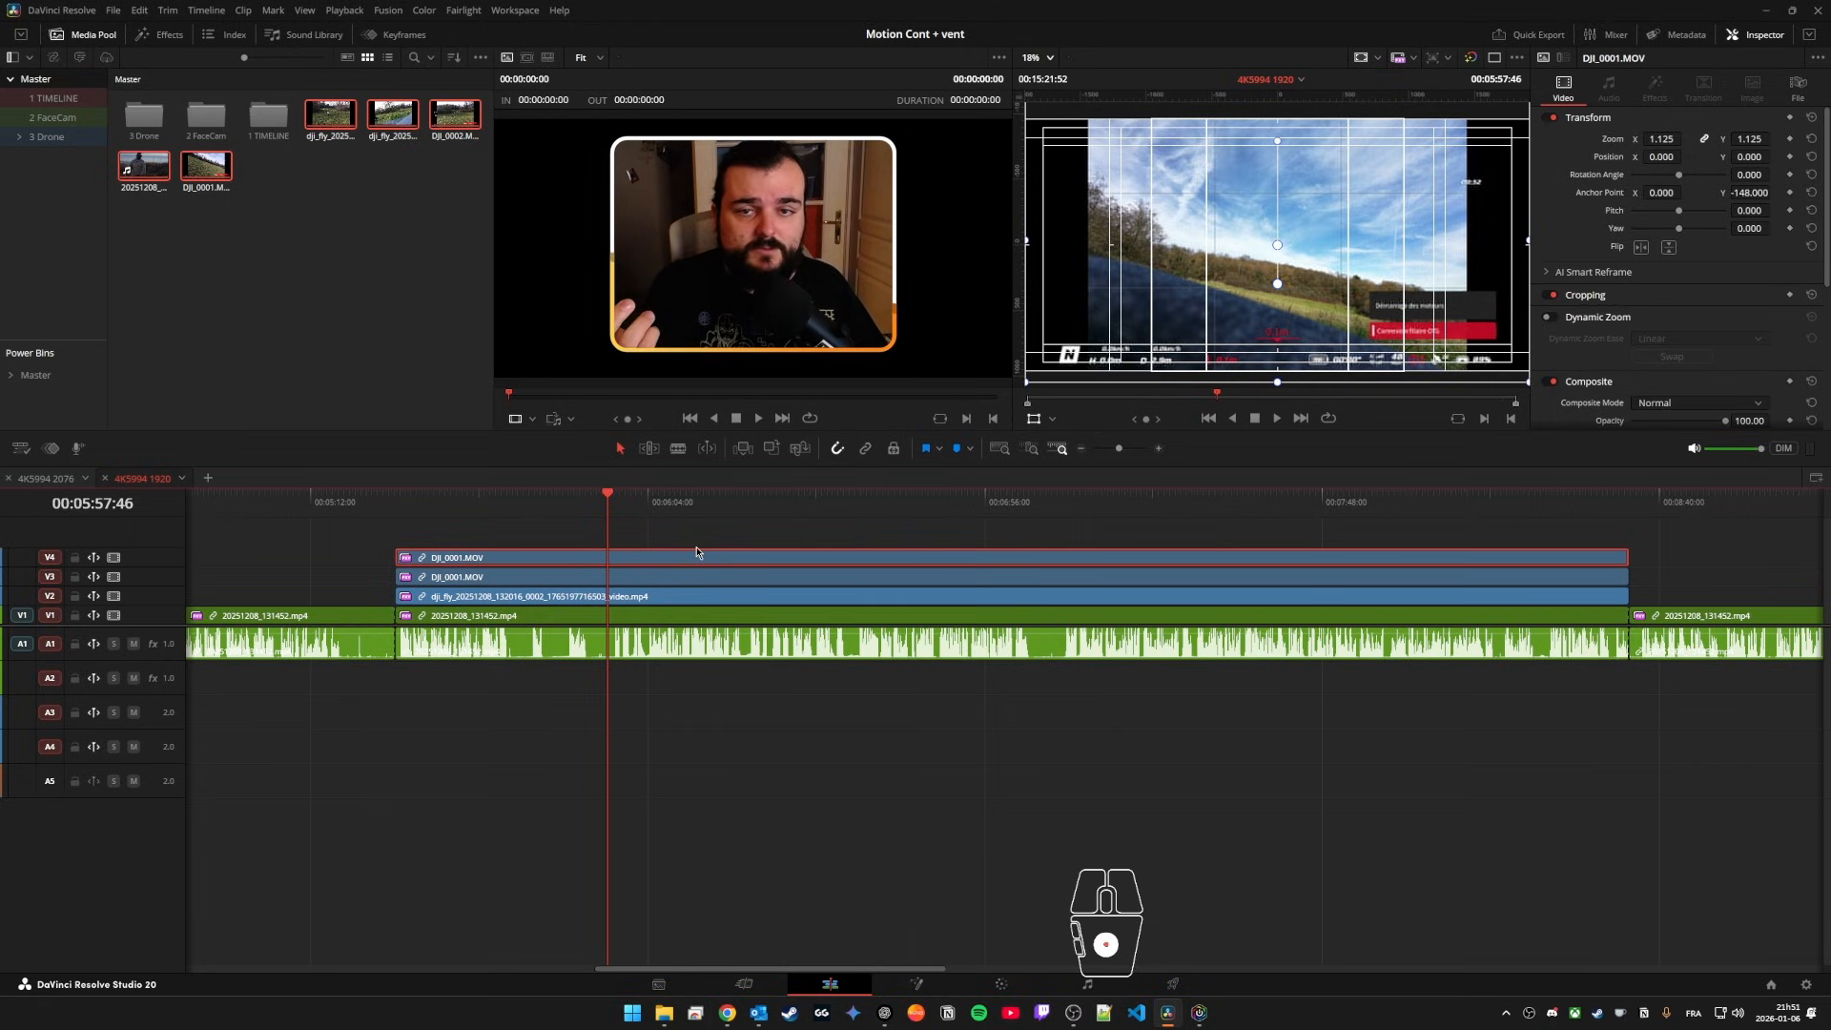
key("d")
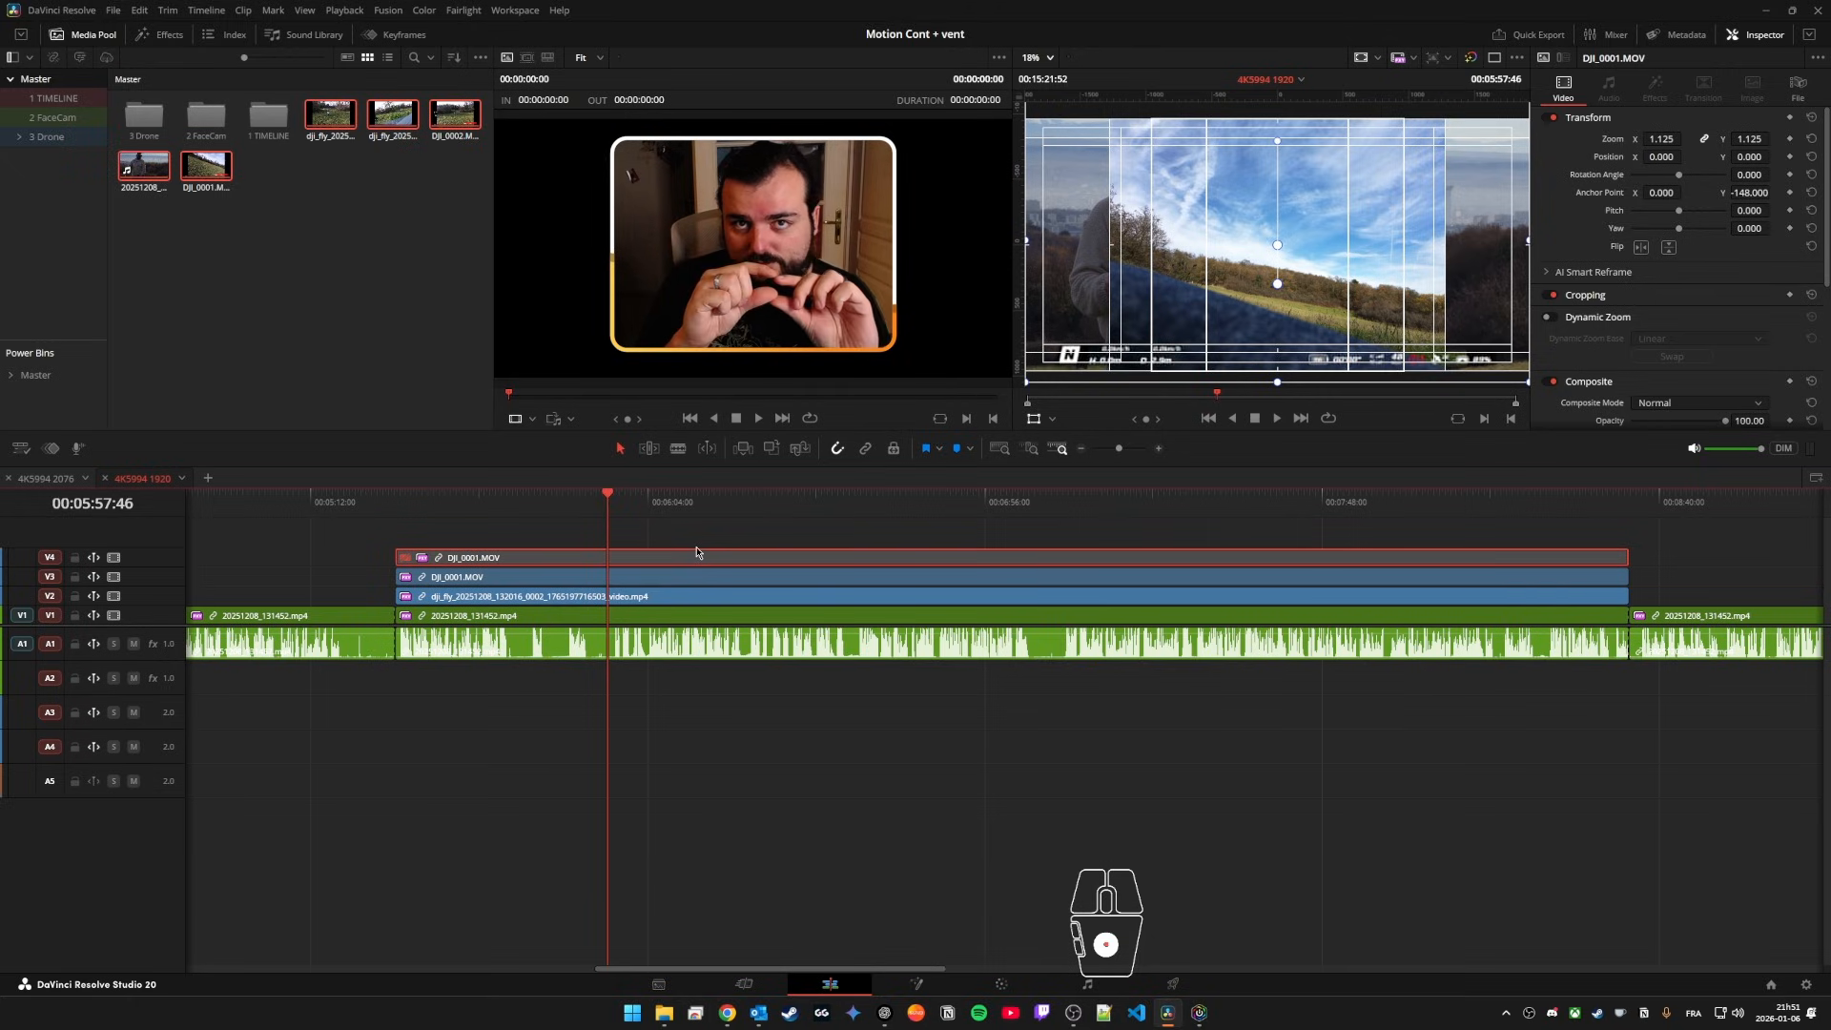
left_click(693, 547)
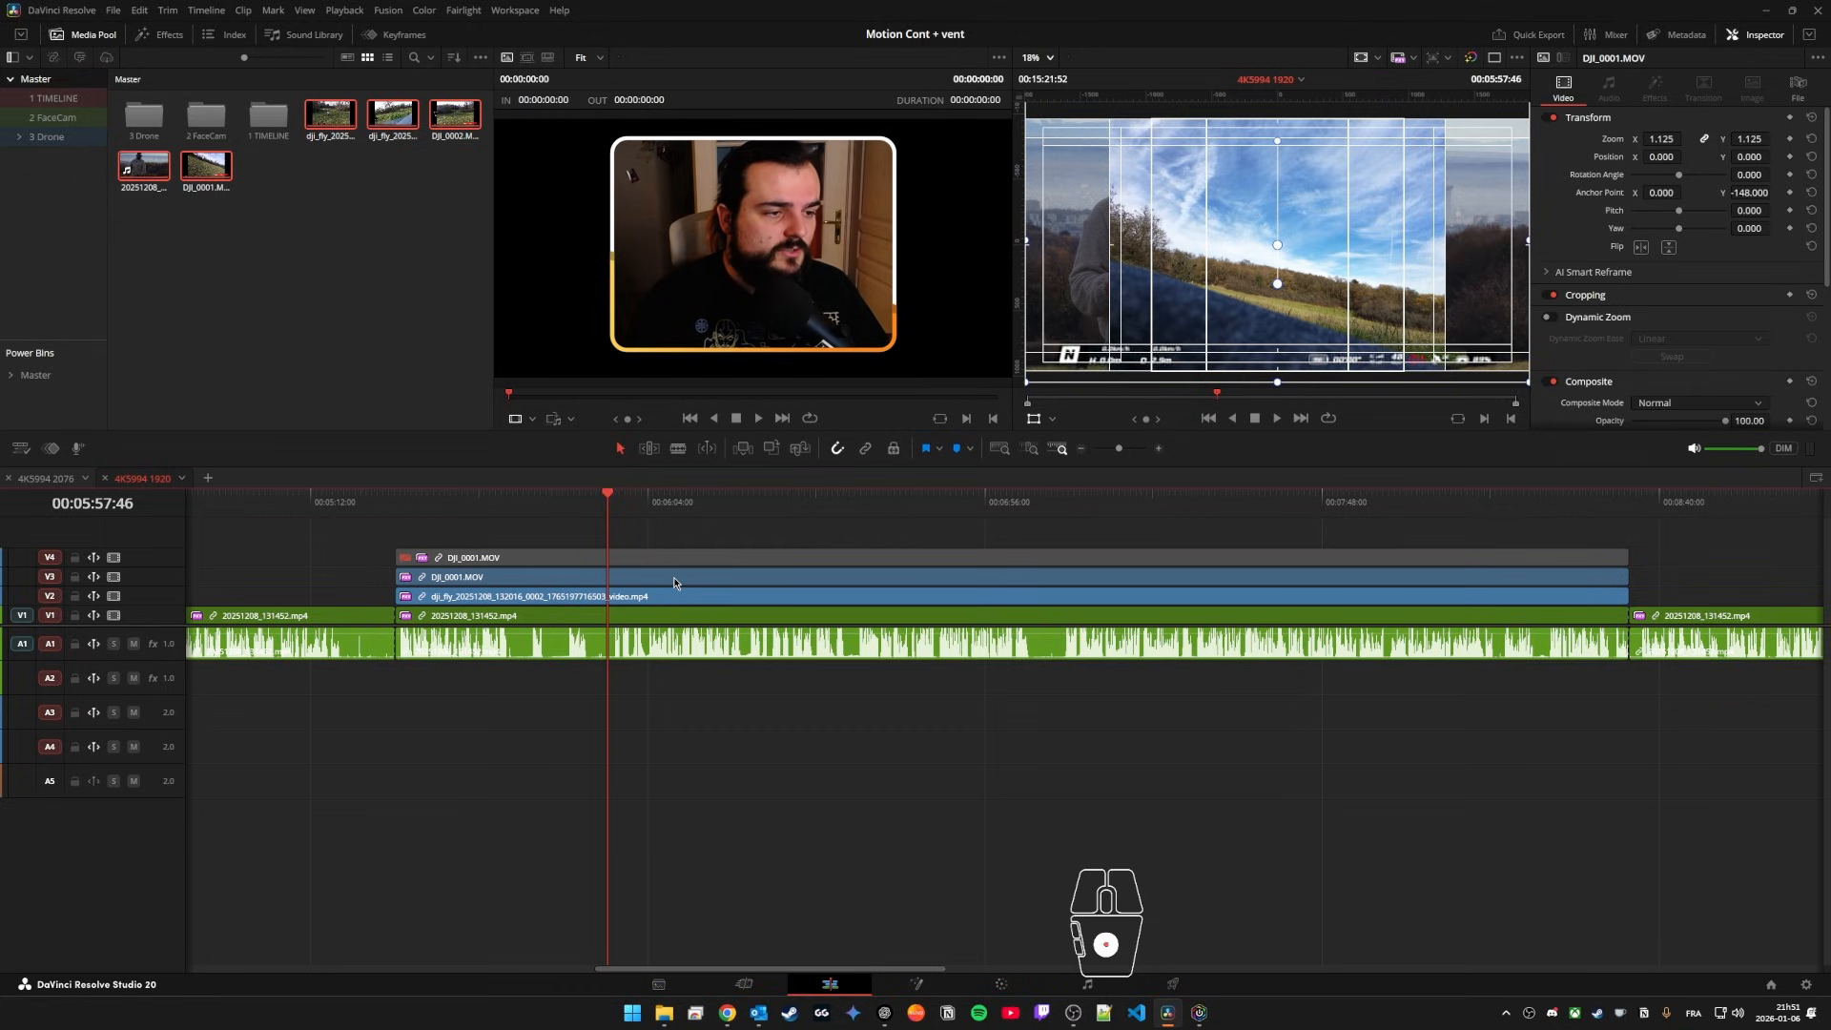
Step: Search the effects for "gyrof" and apply Gyroflow to the dji_fly clip on V2, undoing its application to the V3 copy
left_click(675, 580)
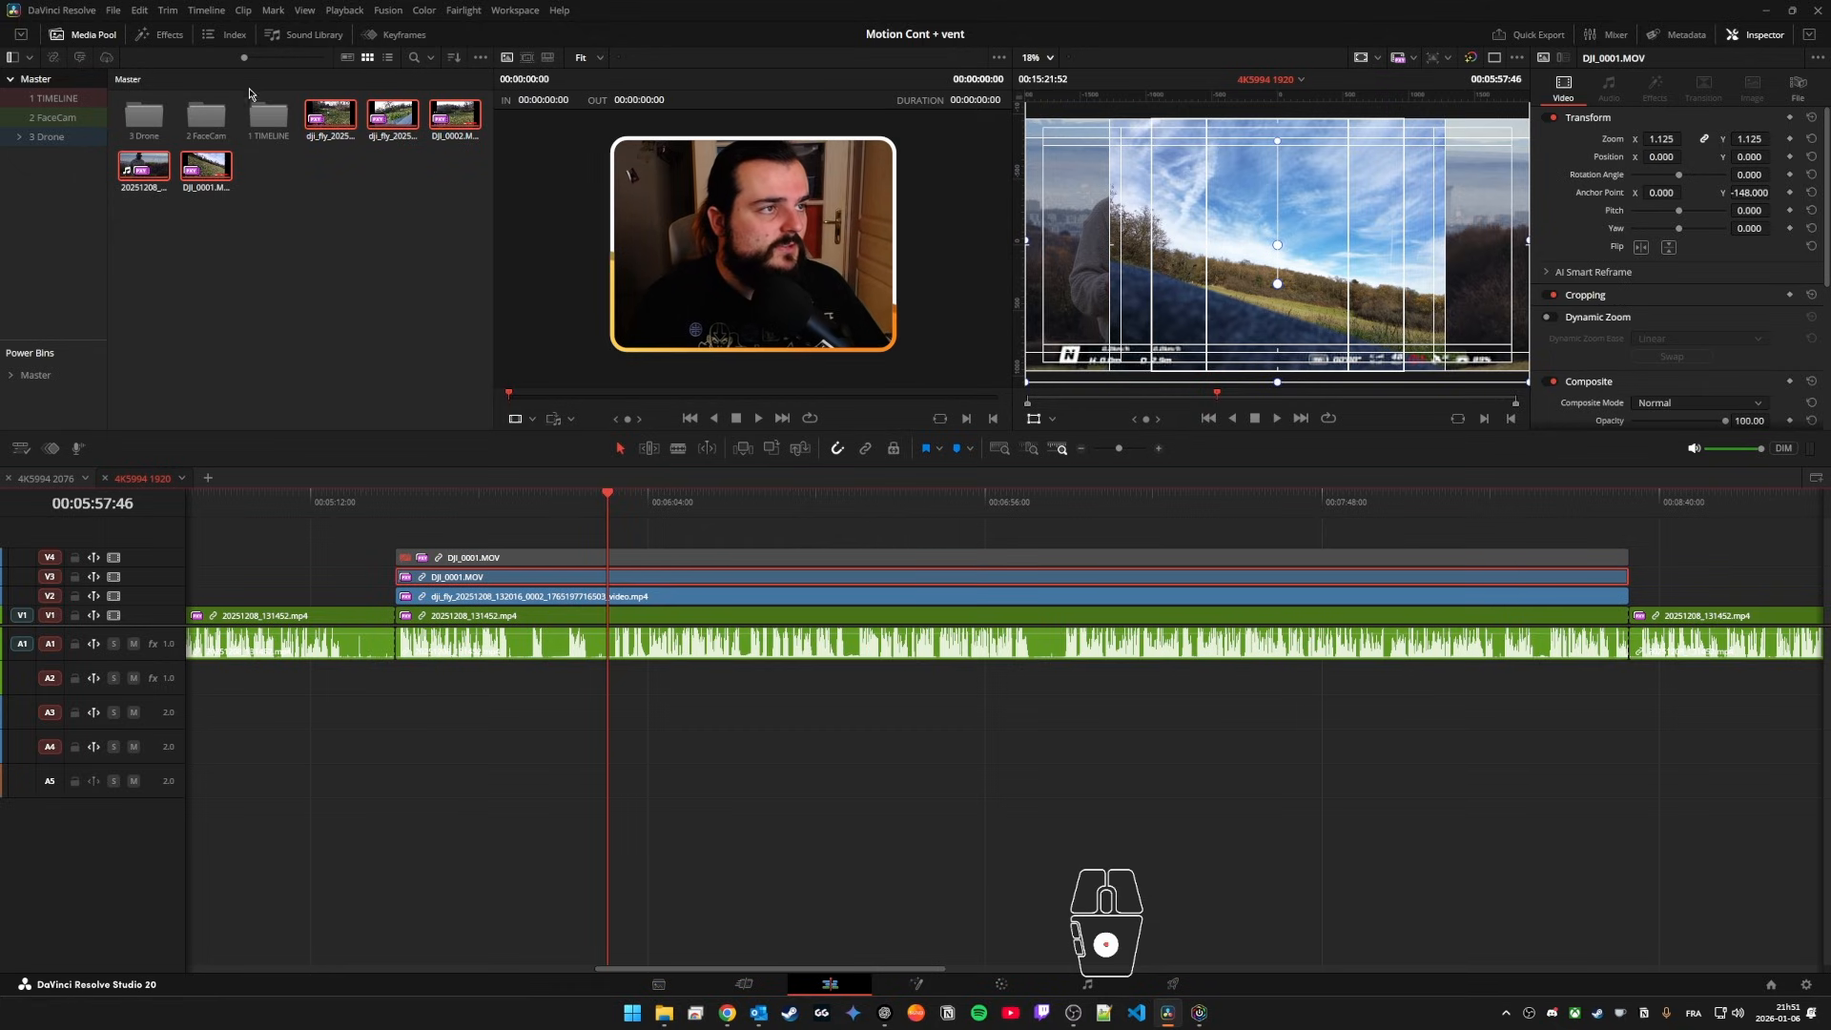
left_click(148, 35)
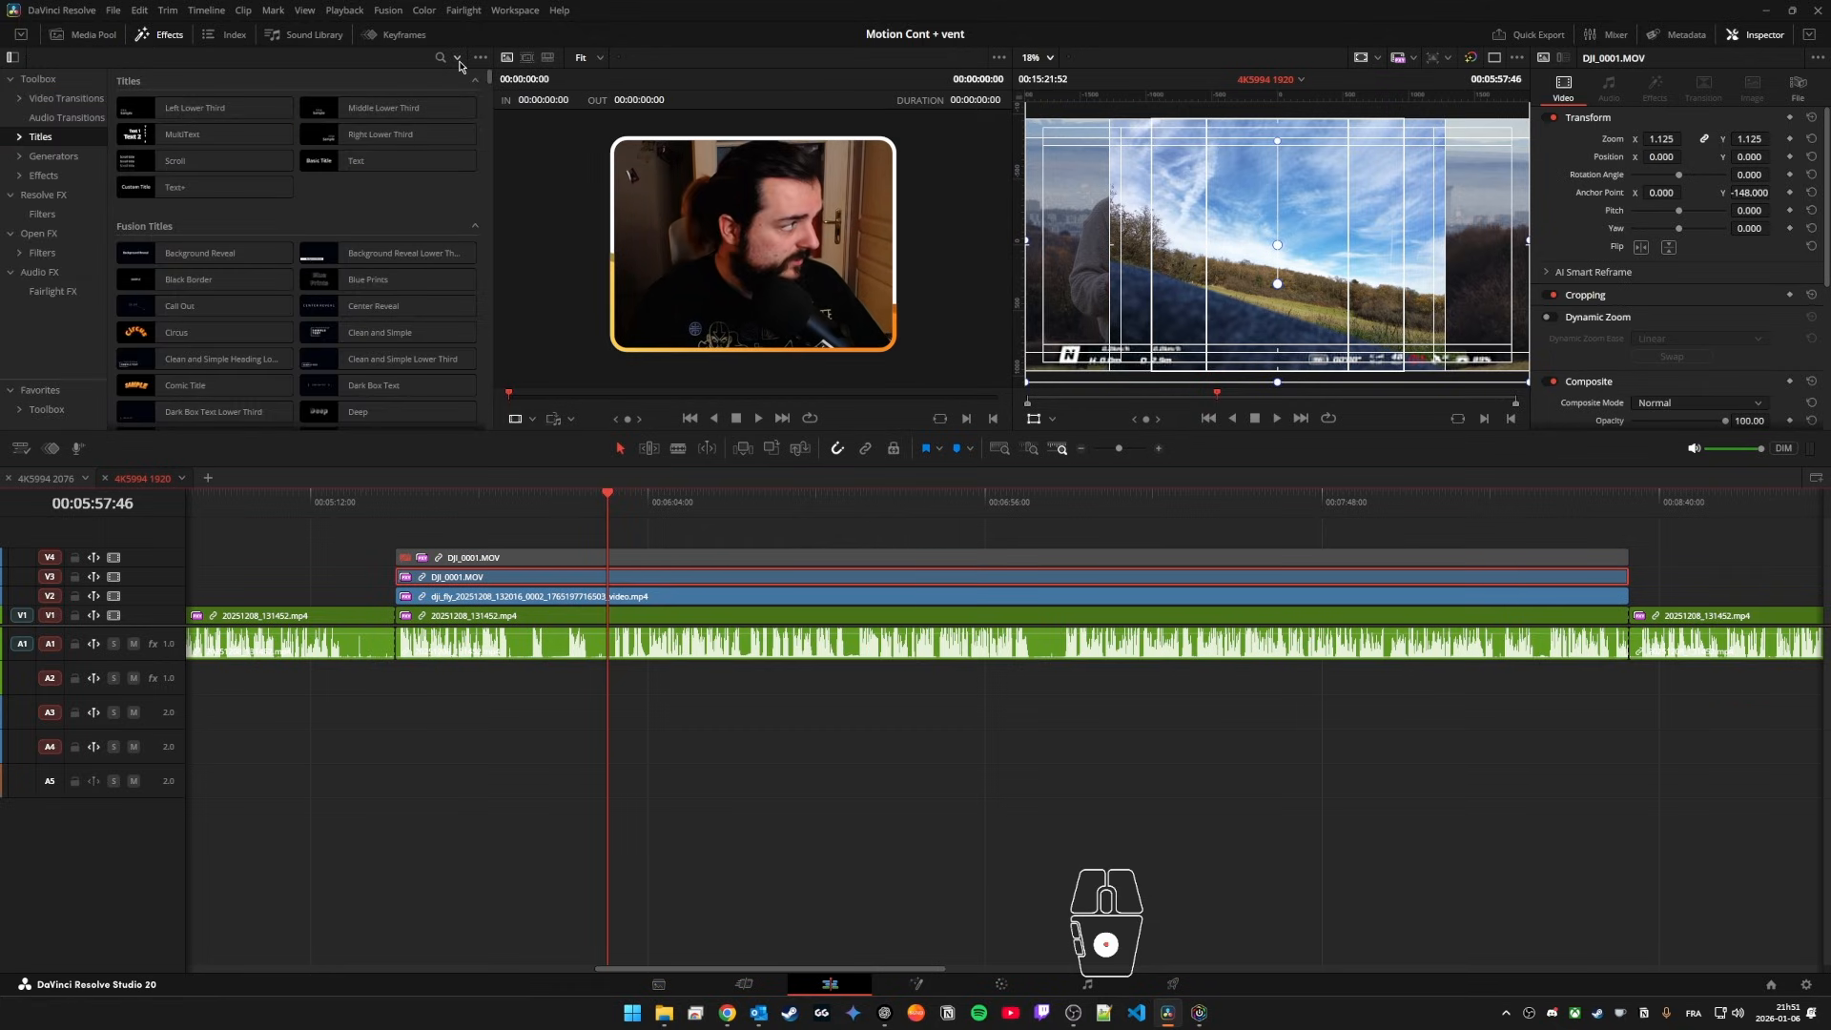
left_click(440, 58)
type("g")
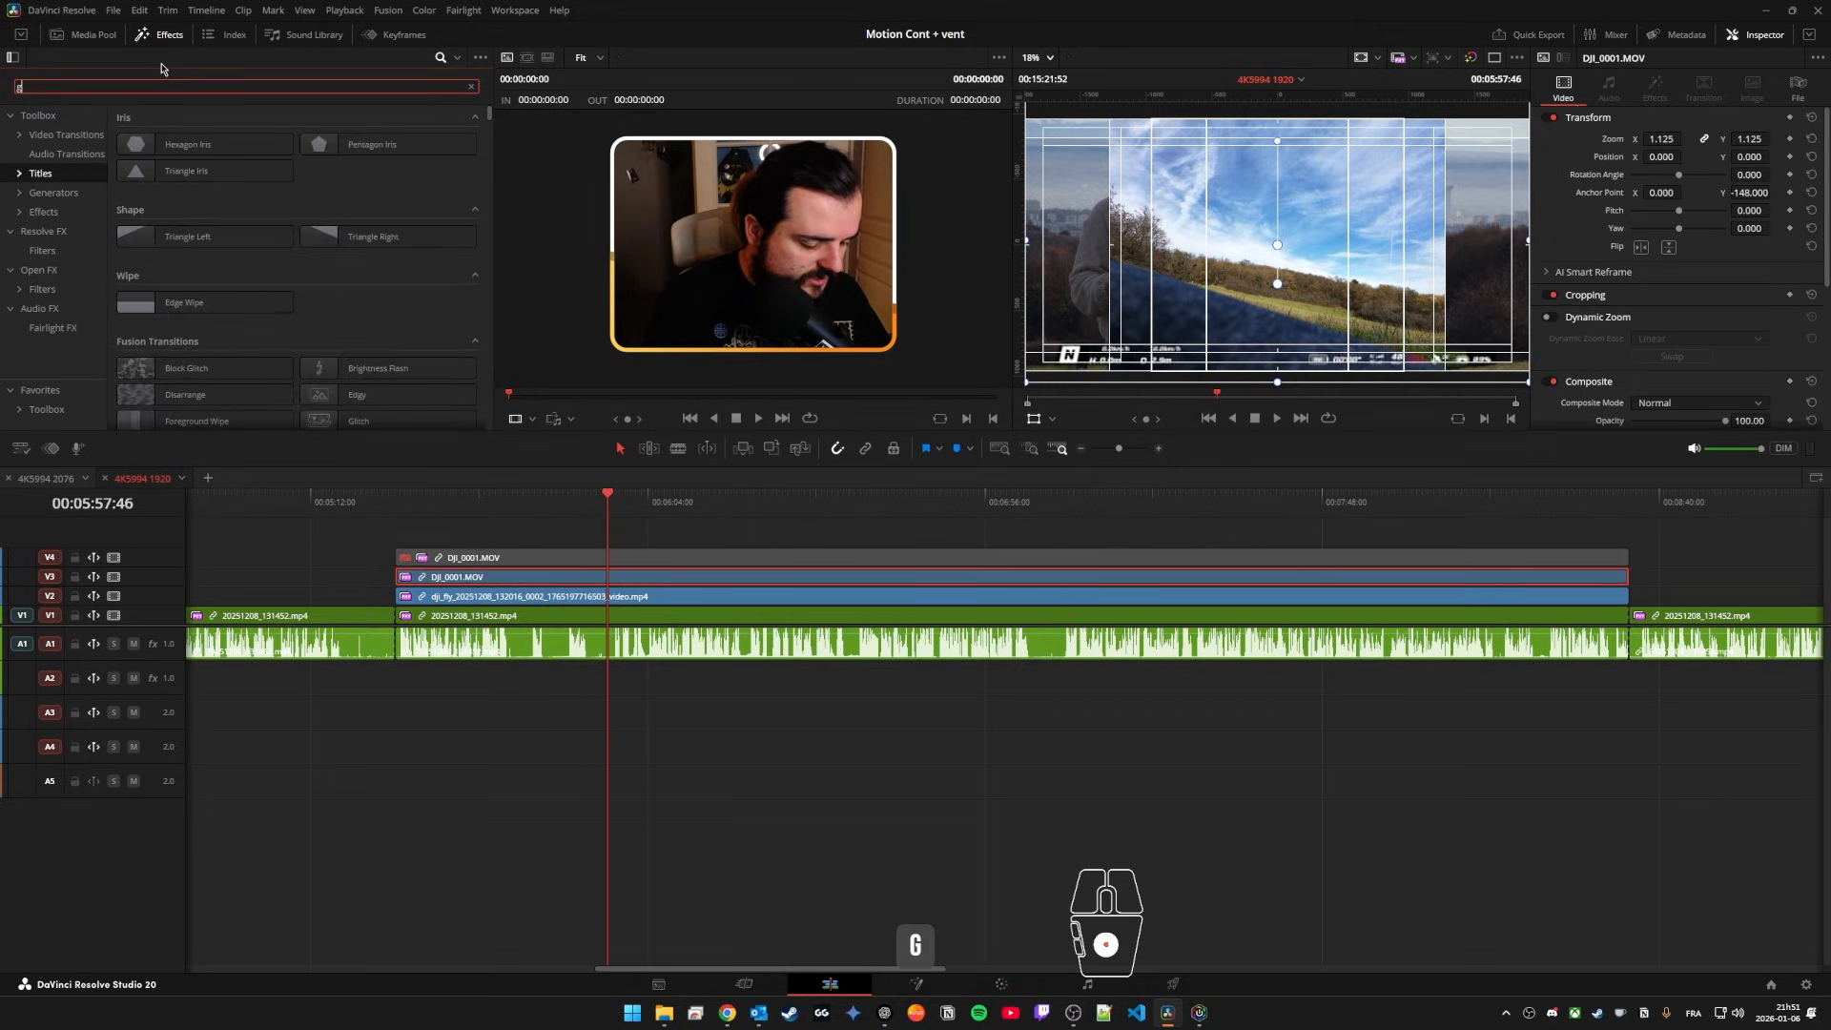
type("yrof")
left_click_drag(172, 143, 611, 579)
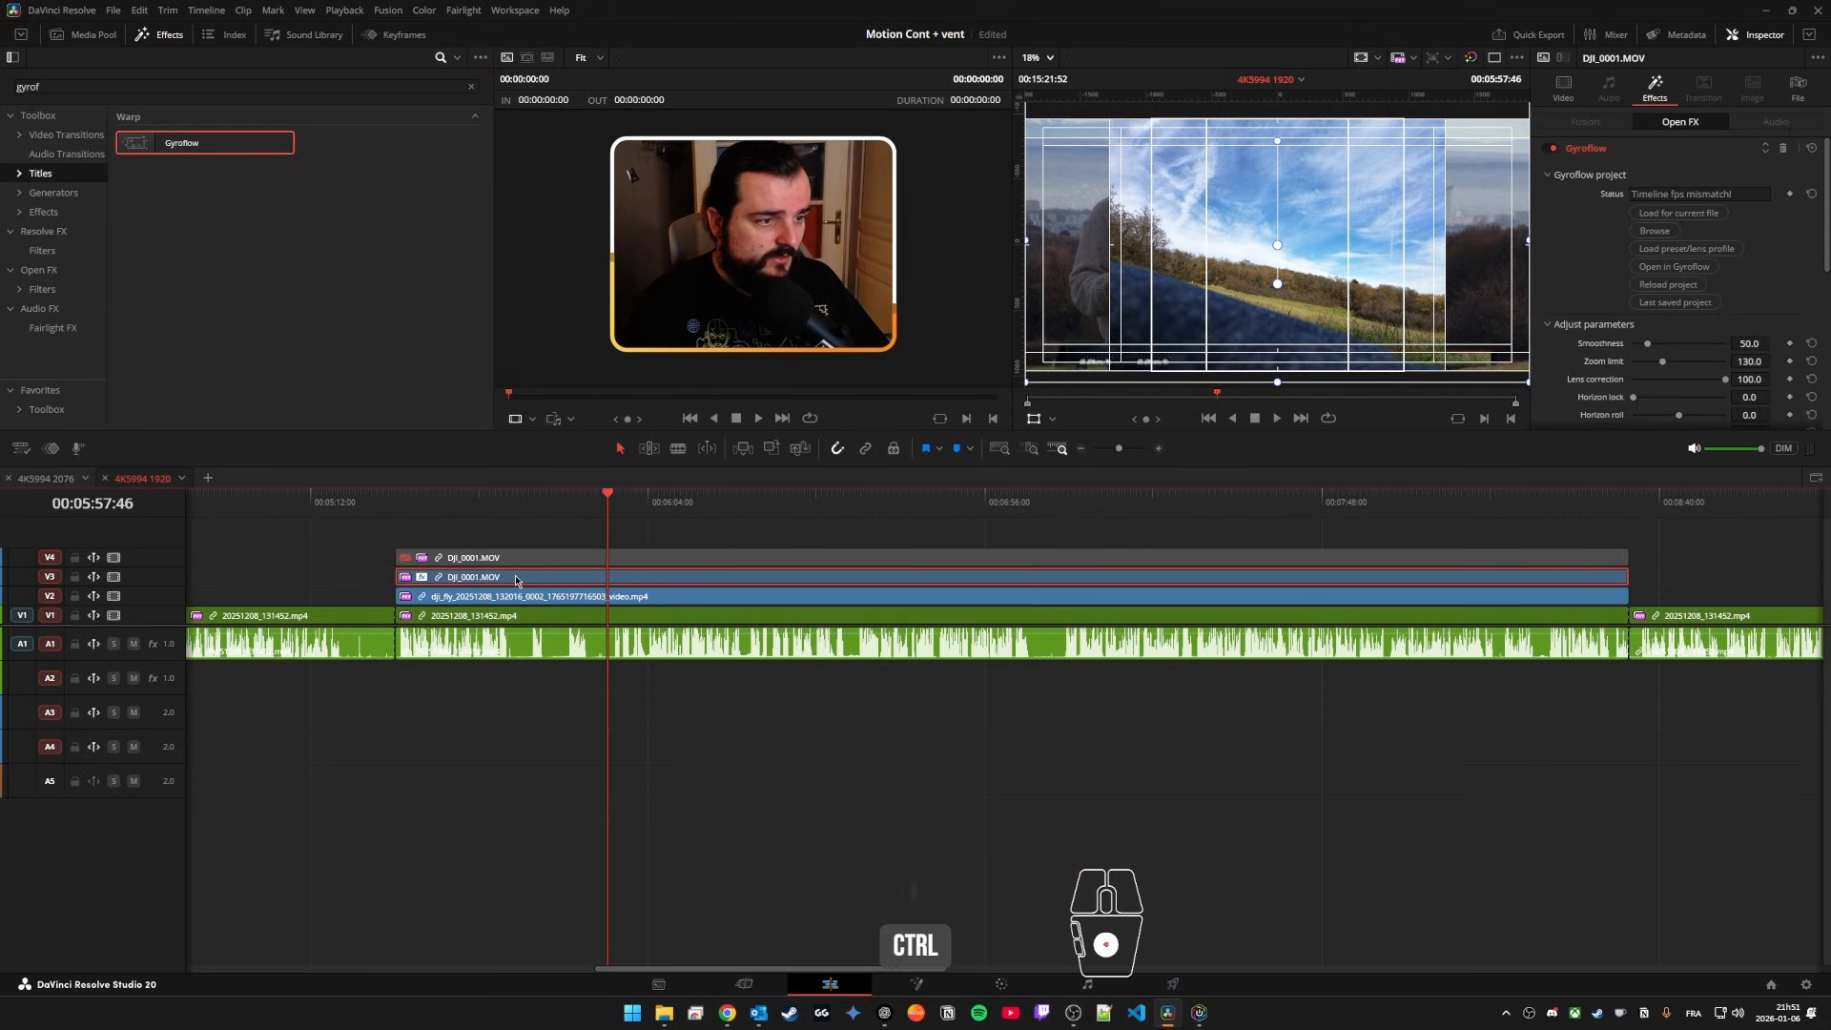
key("ctrl+z")
left_click_drag(181, 143, 611, 596)
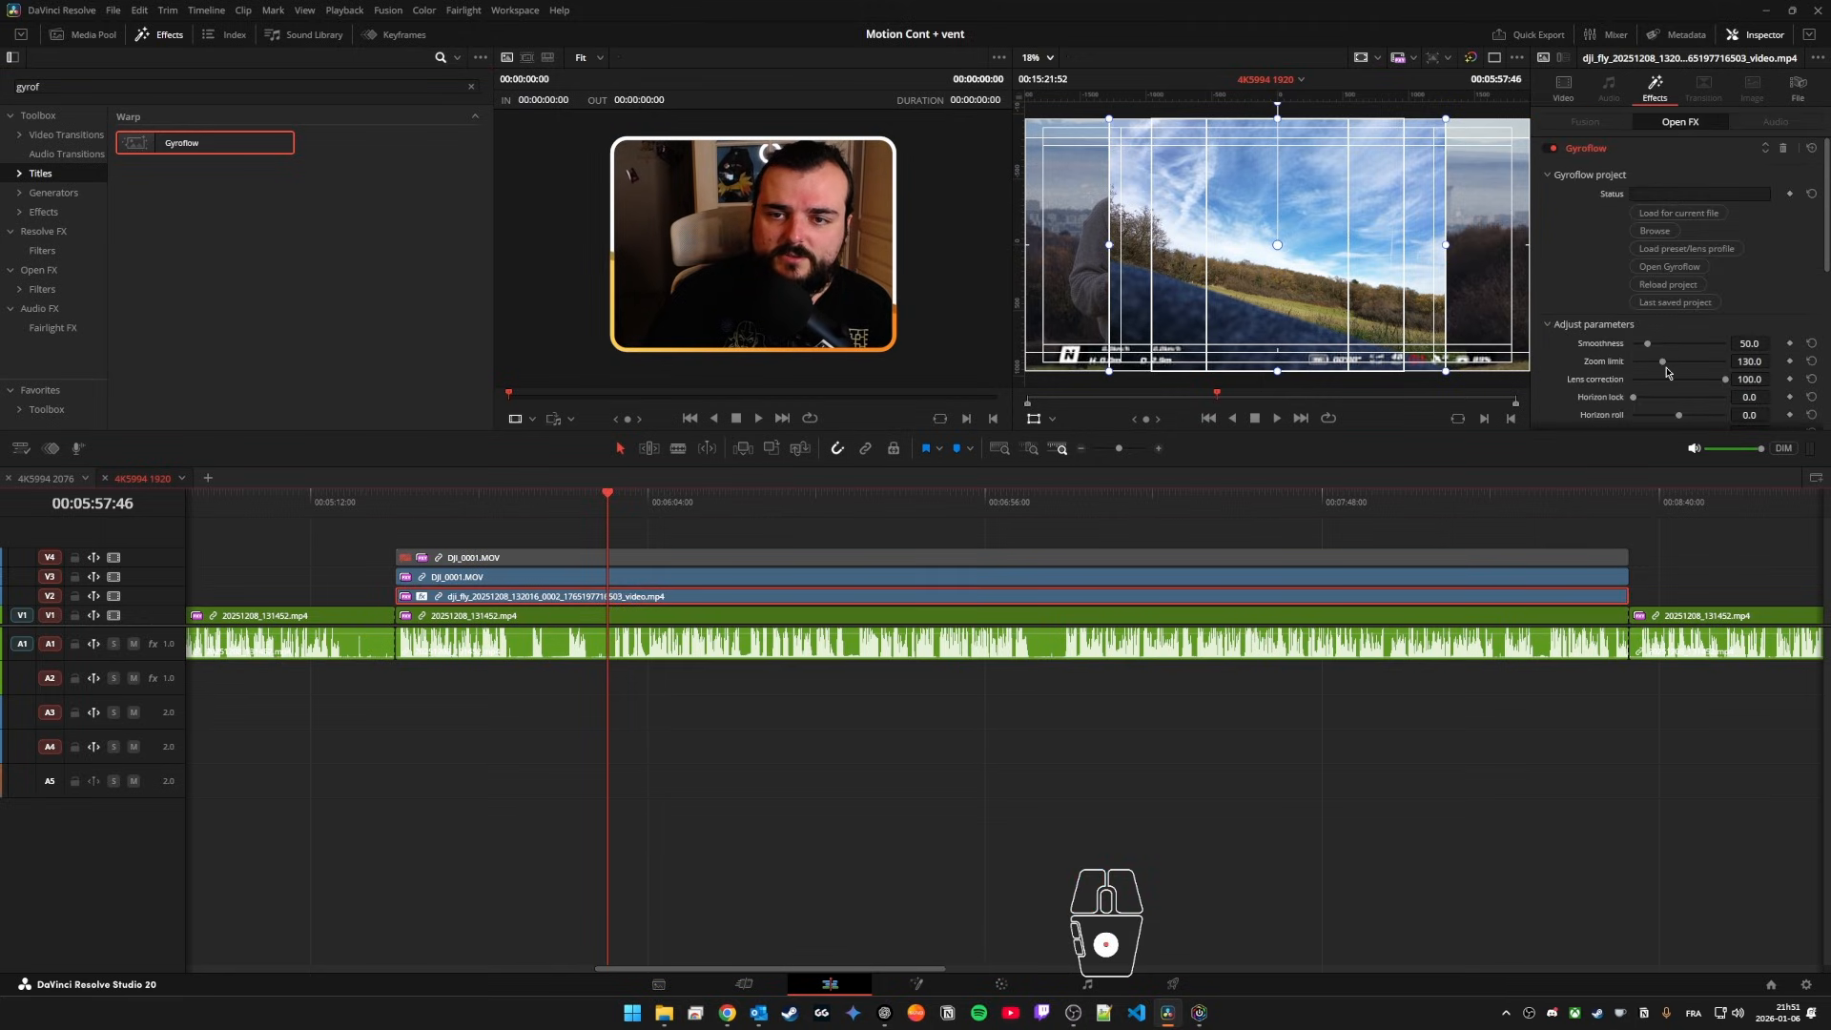
Step: Try a Gyroflow smoothness of 40.4 on the dji_fly clip, and undo that change
left_click_drag(1649, 347, 1618, 260)
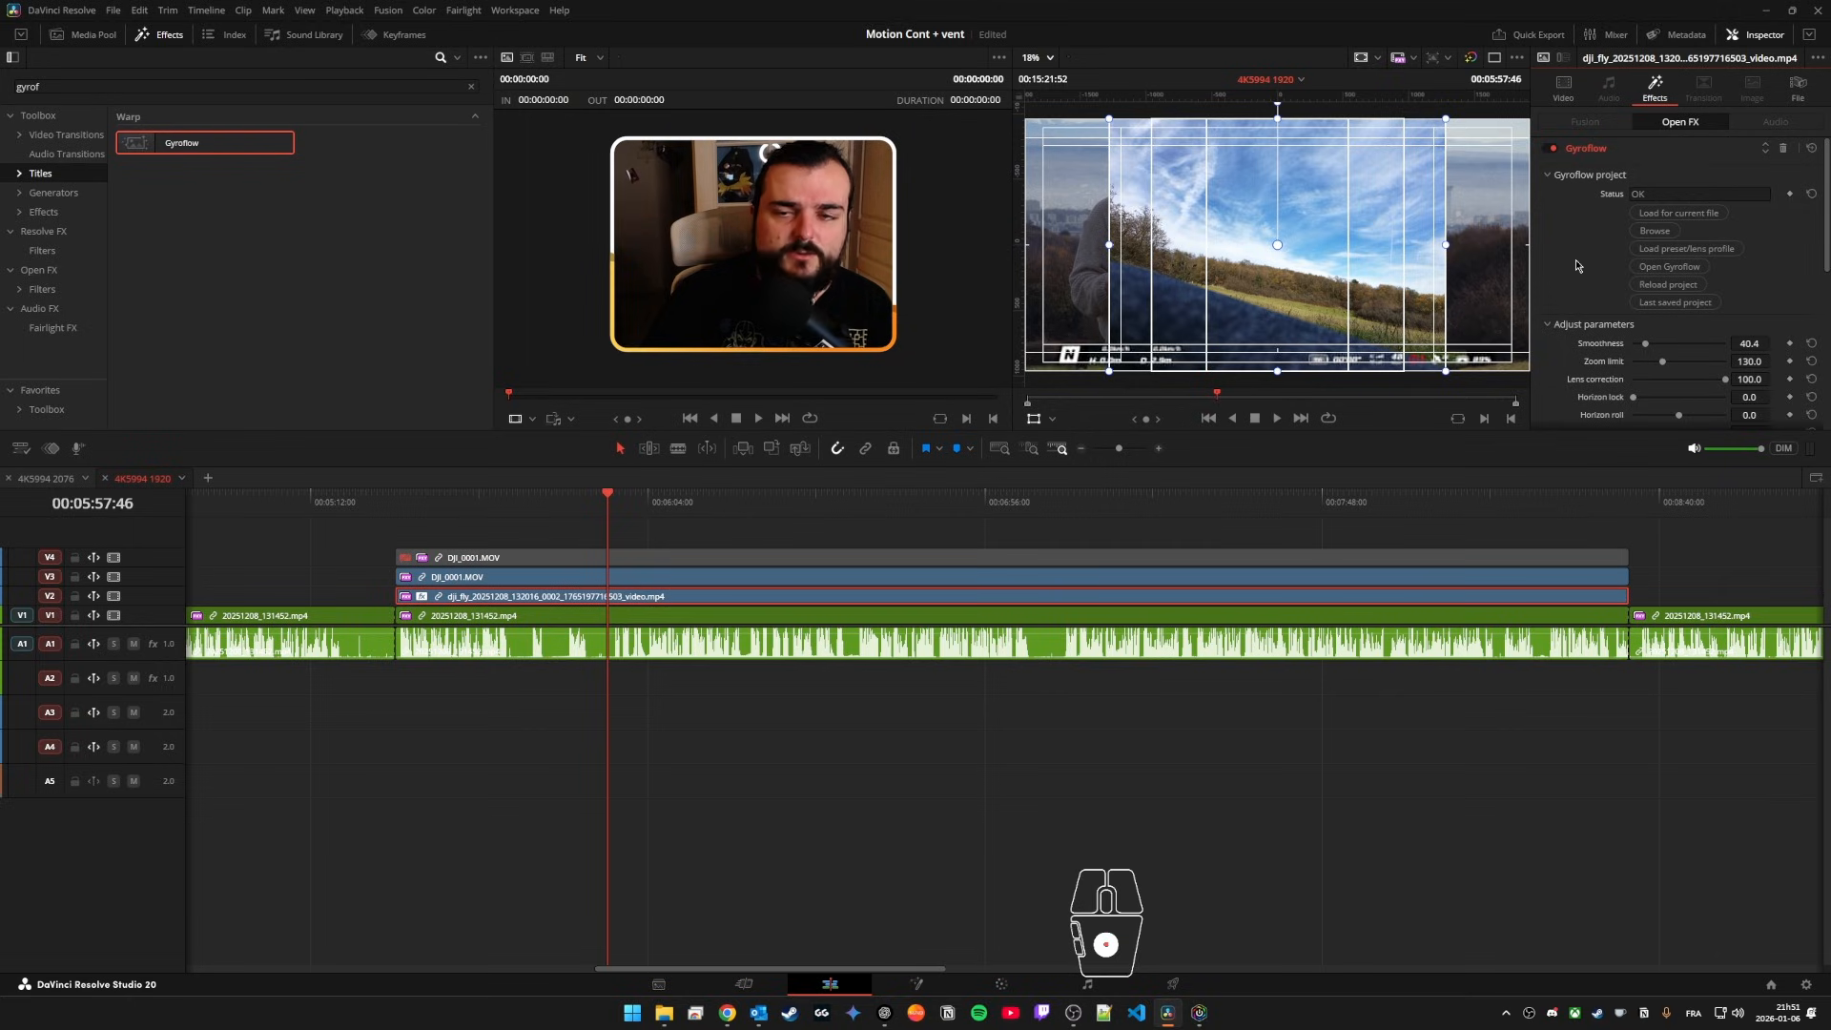
key("ctrl+s")
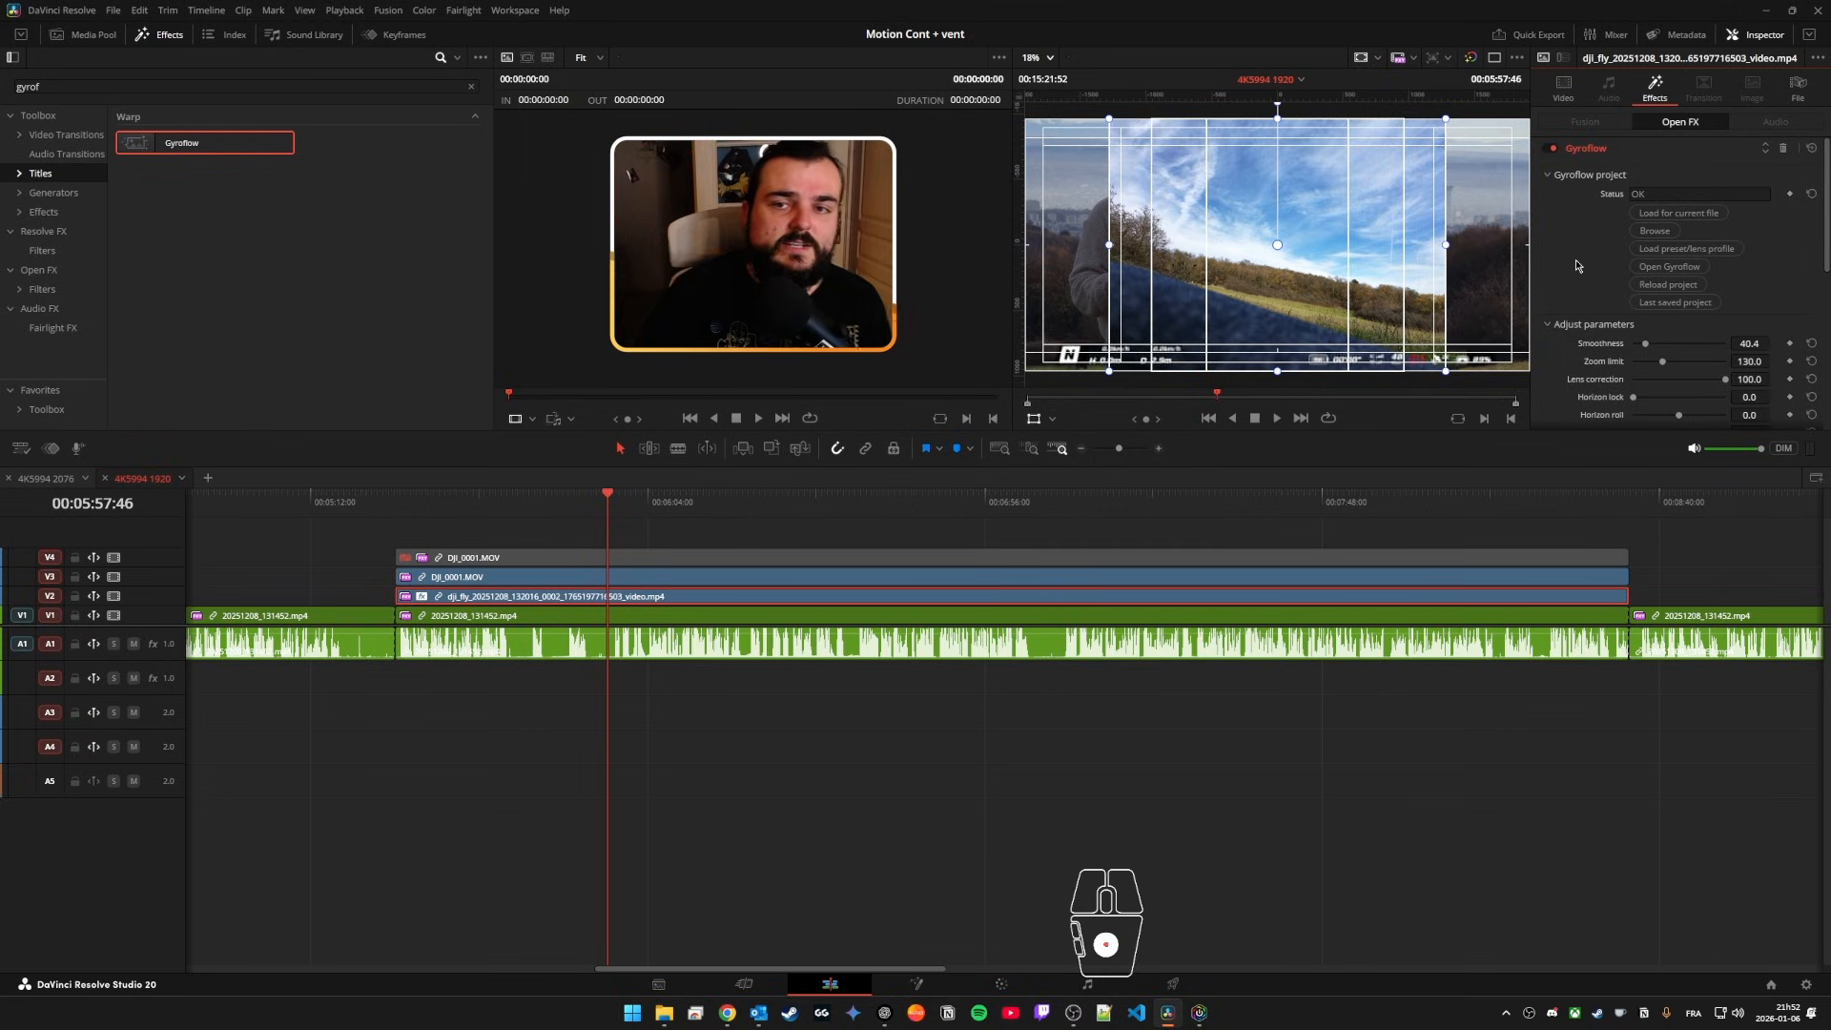
key("ctrl+z")
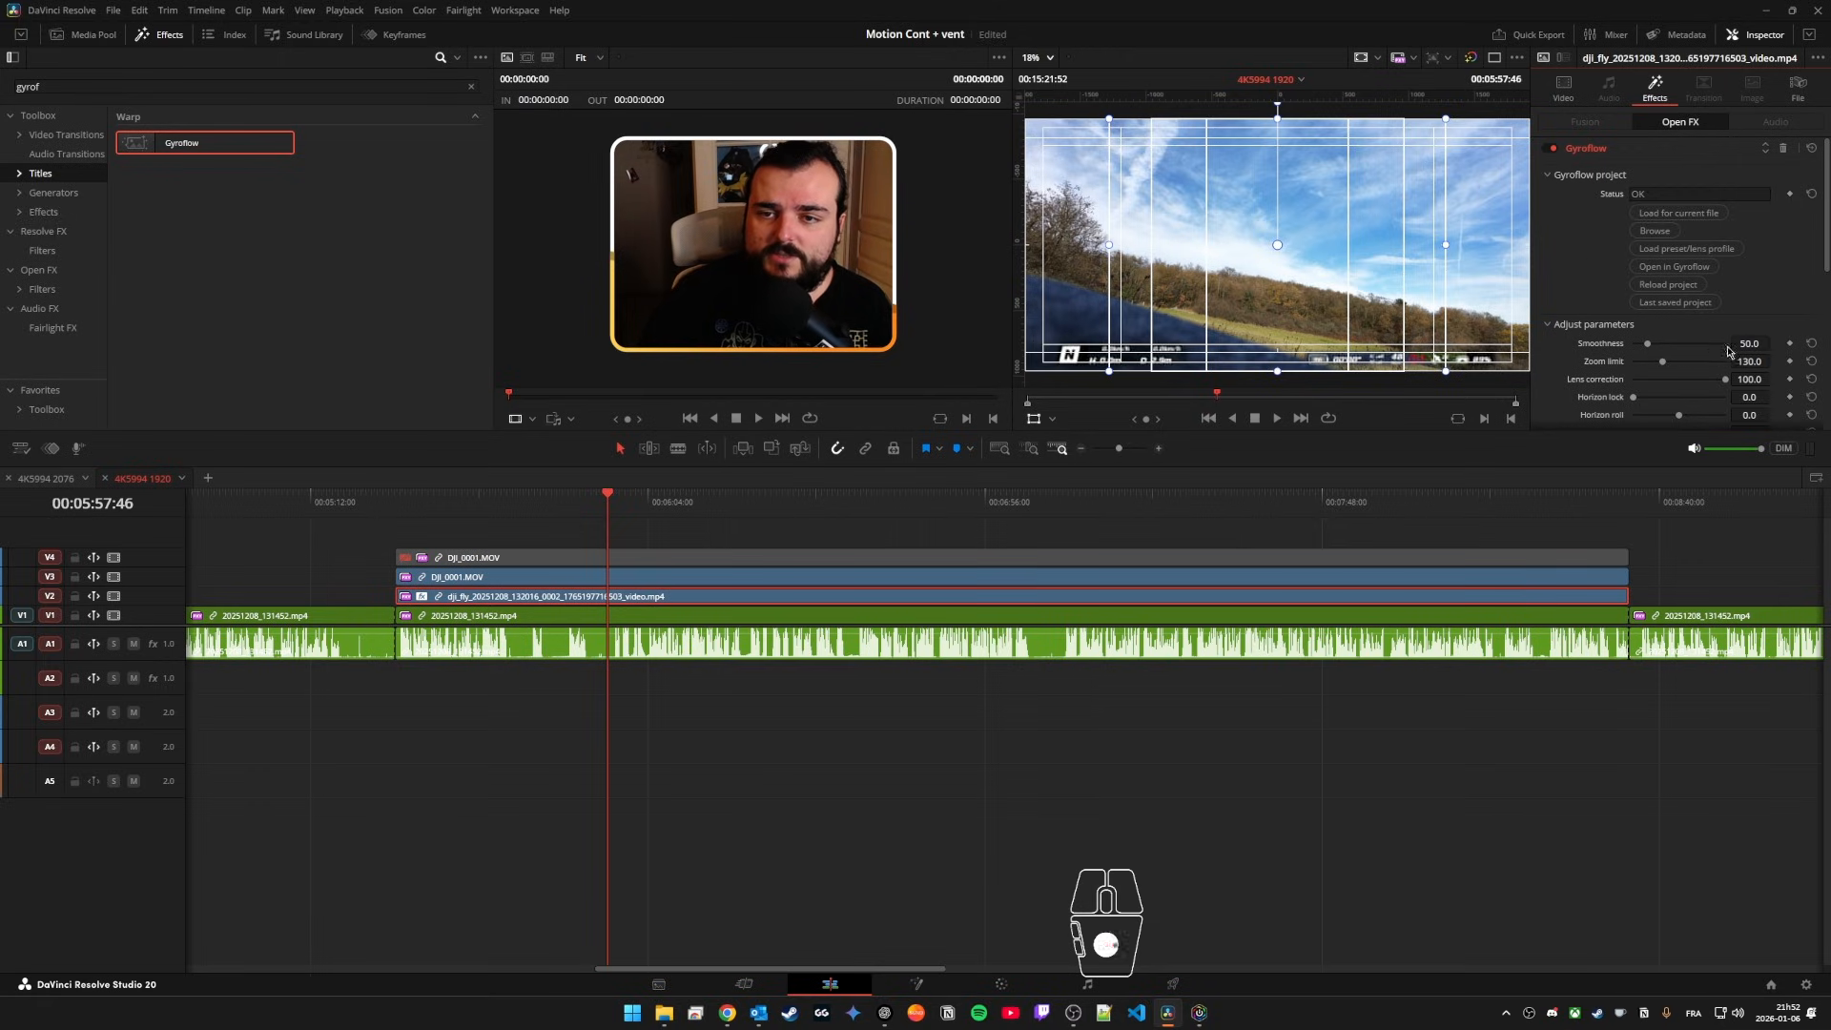
Step: Set the dji_fly clip's Gyroflow smoothness to 10 and its zoom limit to 110
left_click(1761, 343)
type("4")
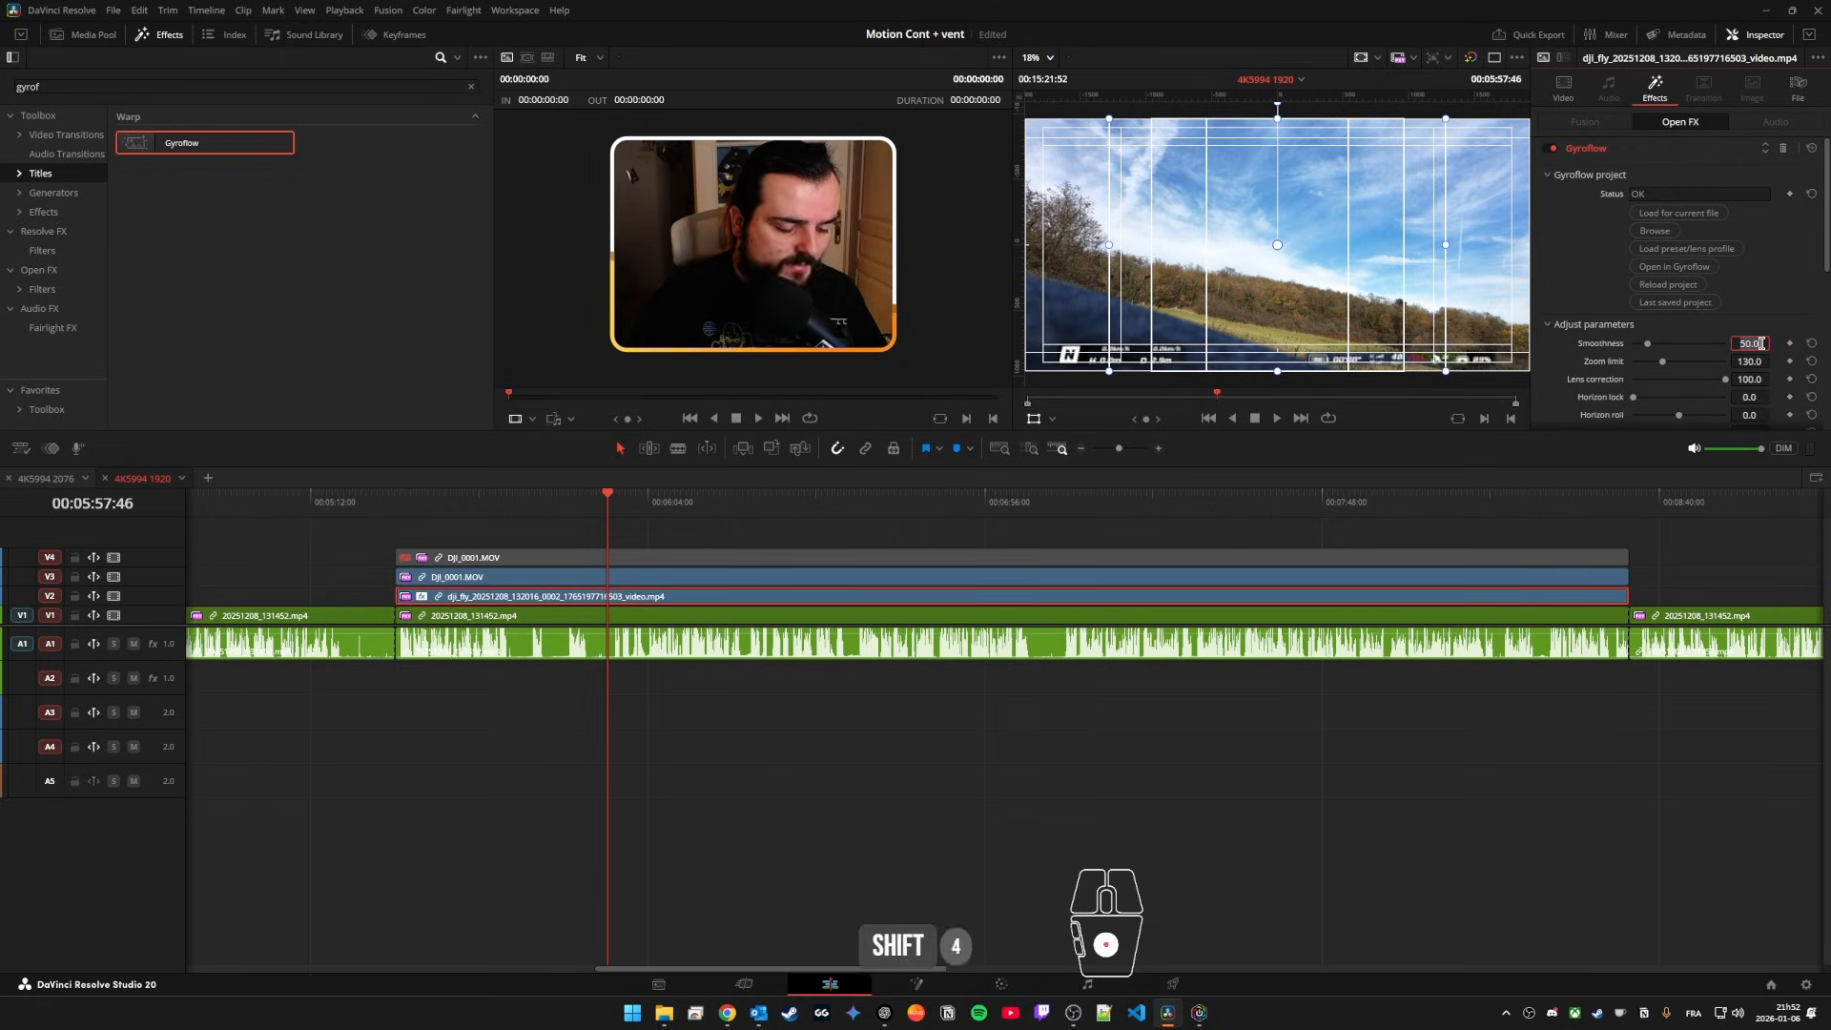
type("0")
key("Return")
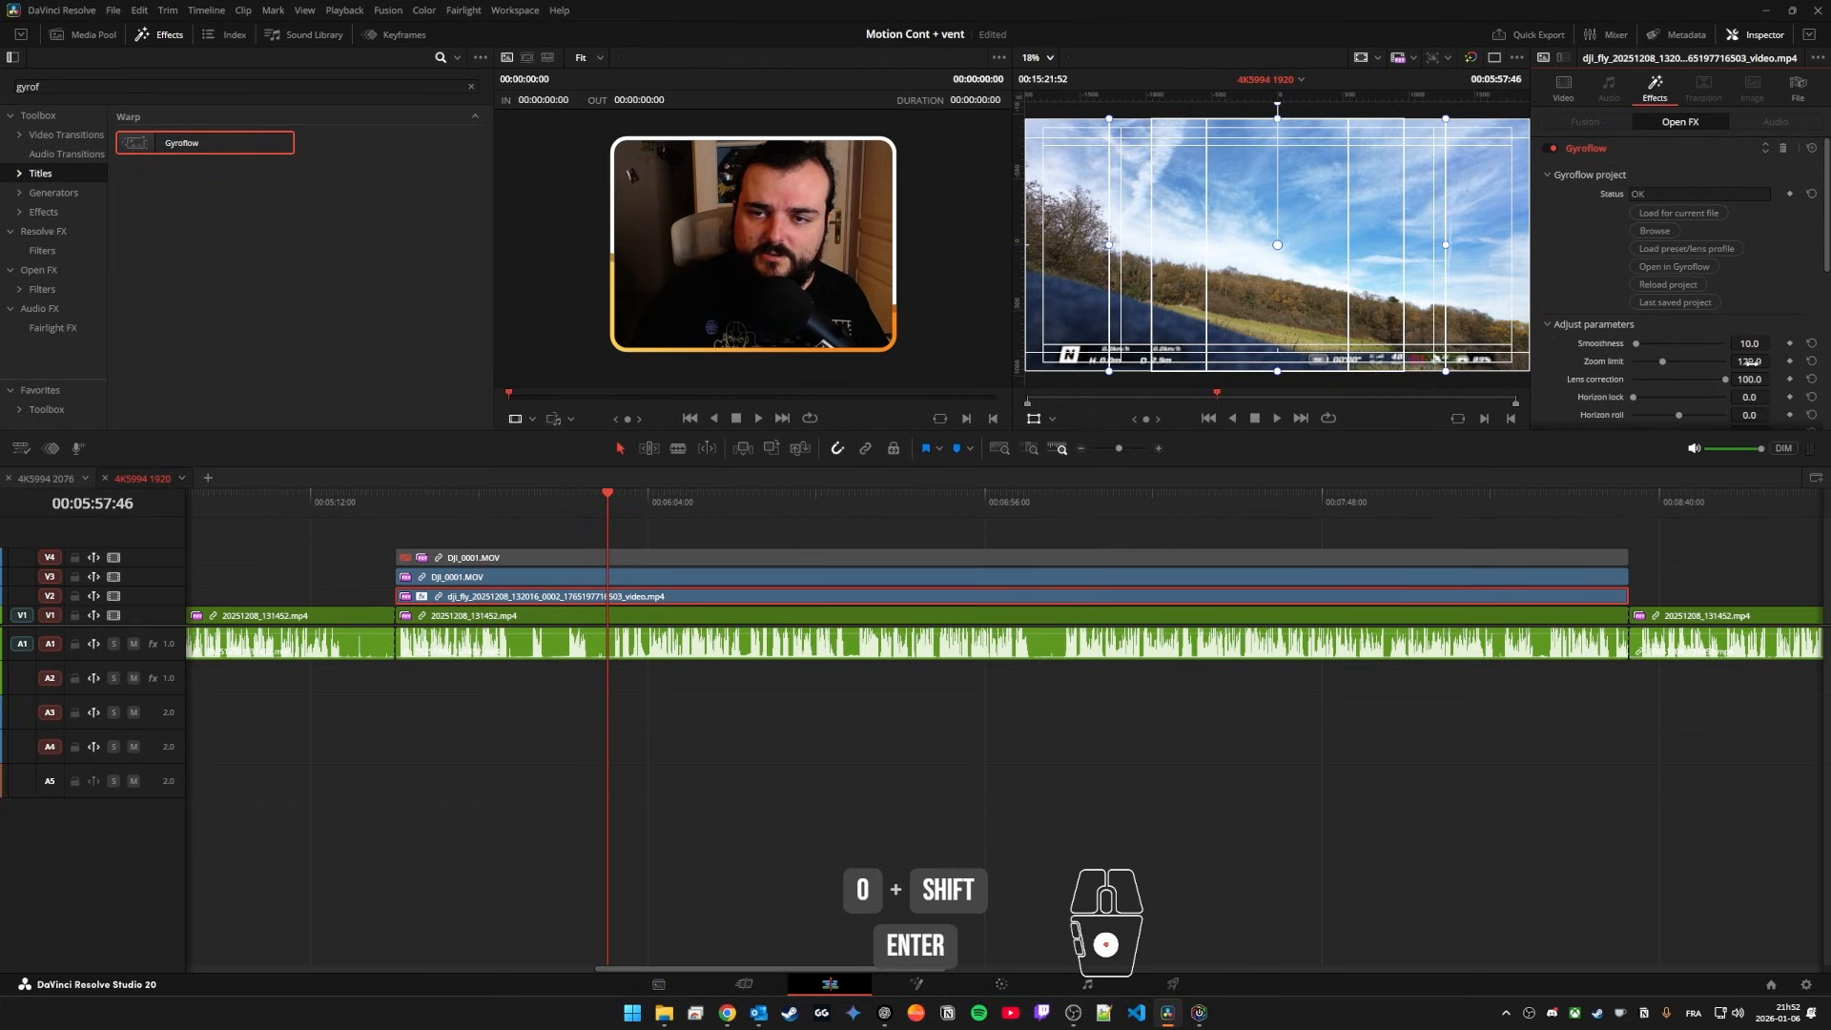
left_click(1759, 361)
type("110")
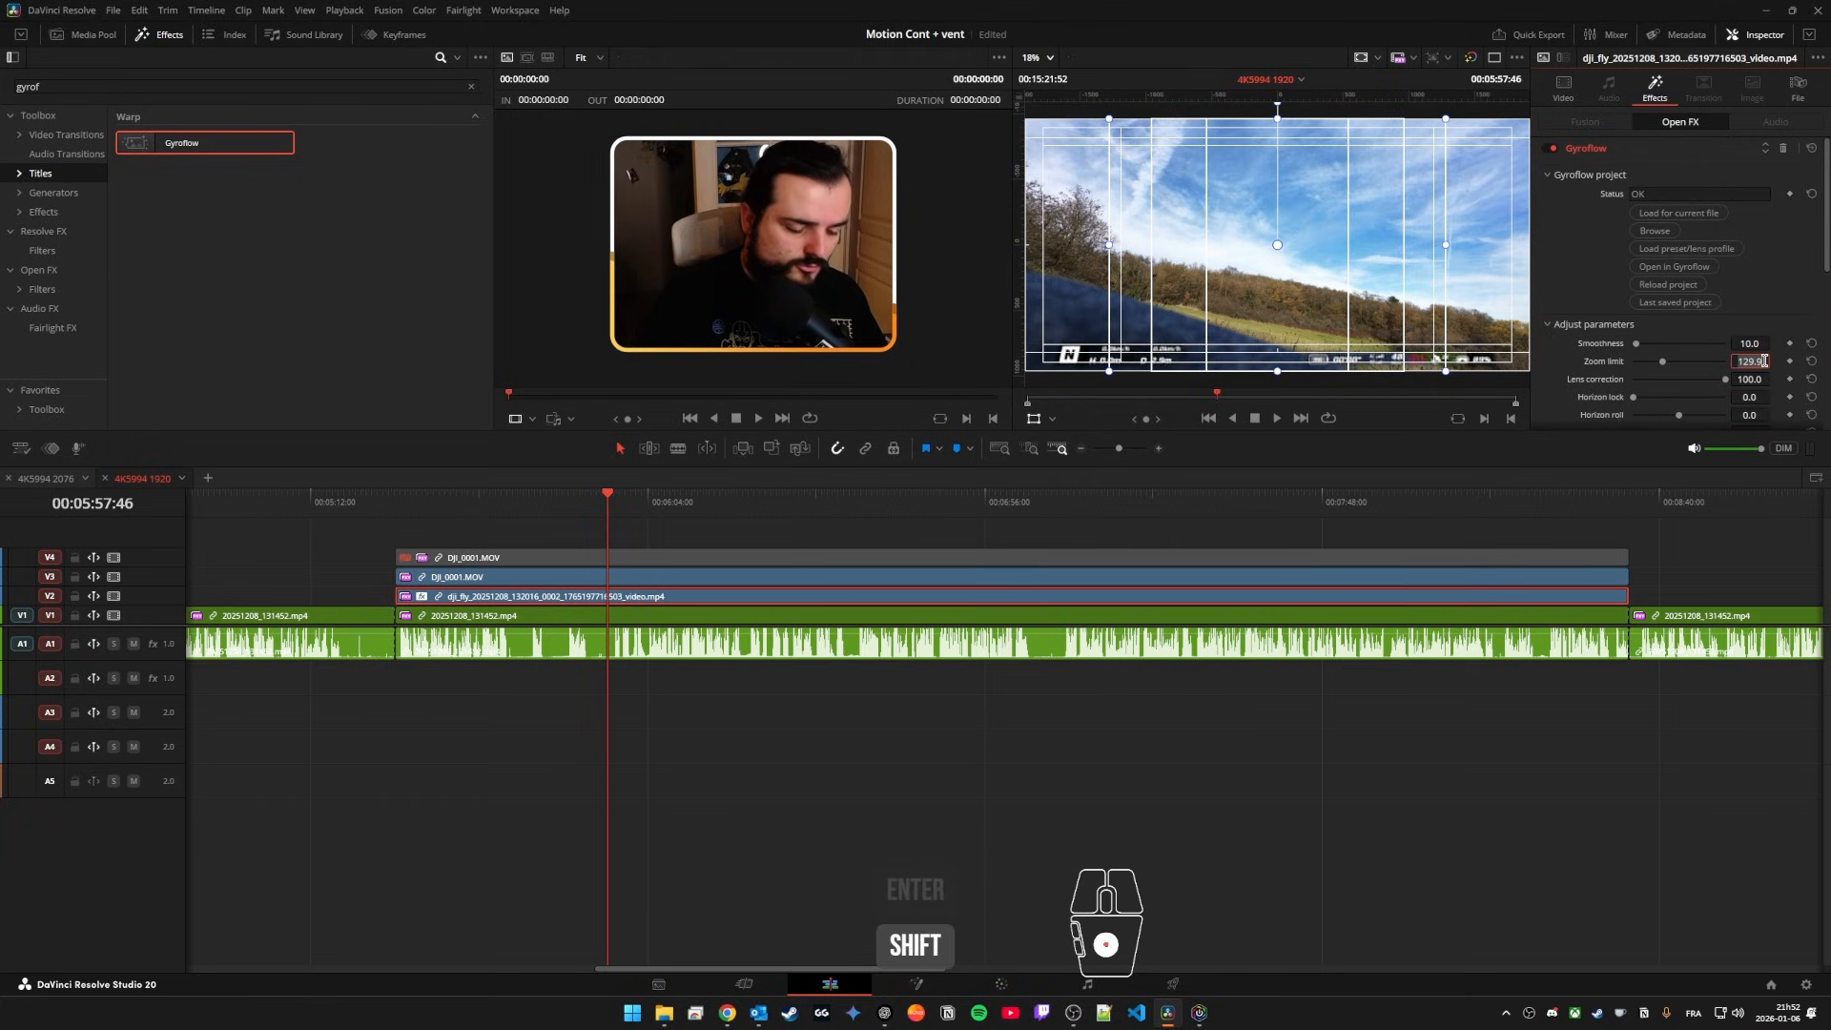
key("Return")
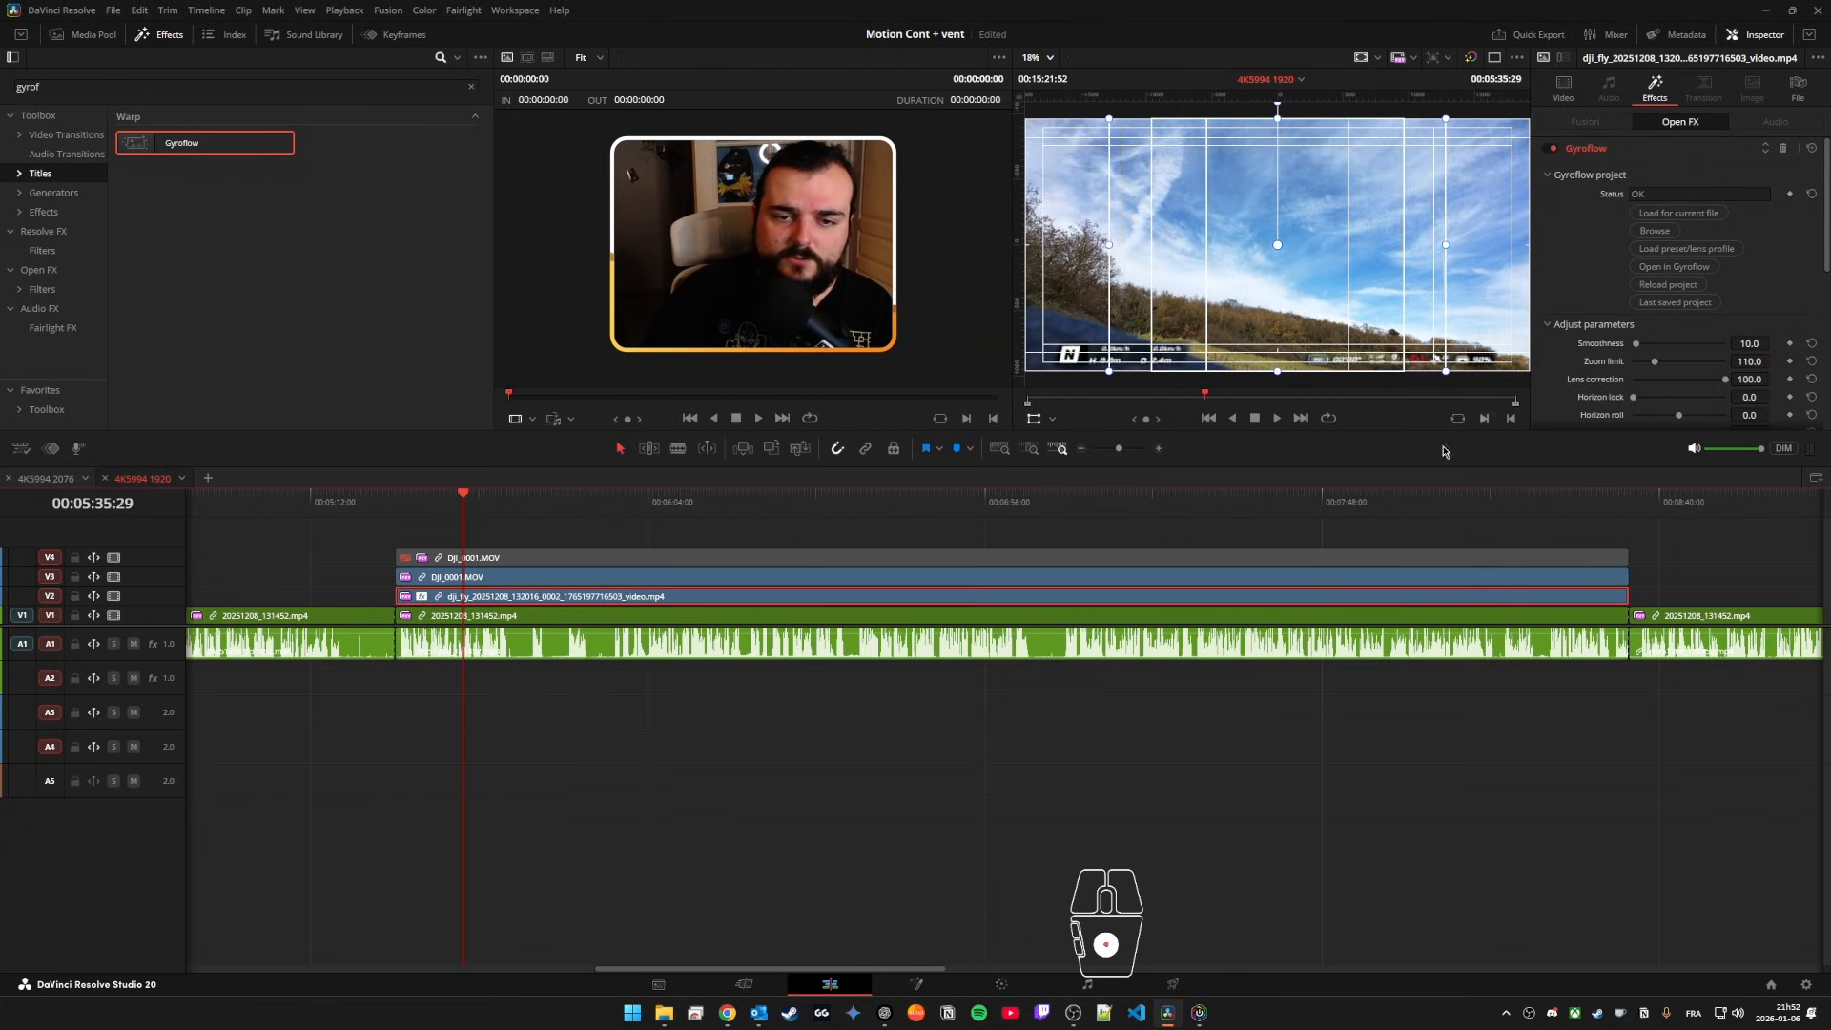
Step: Play the dji_fly footage at several points along the timeline to check the stabilization and telemetry overlay
left_click(1377, 499)
left_click(1169, 508)
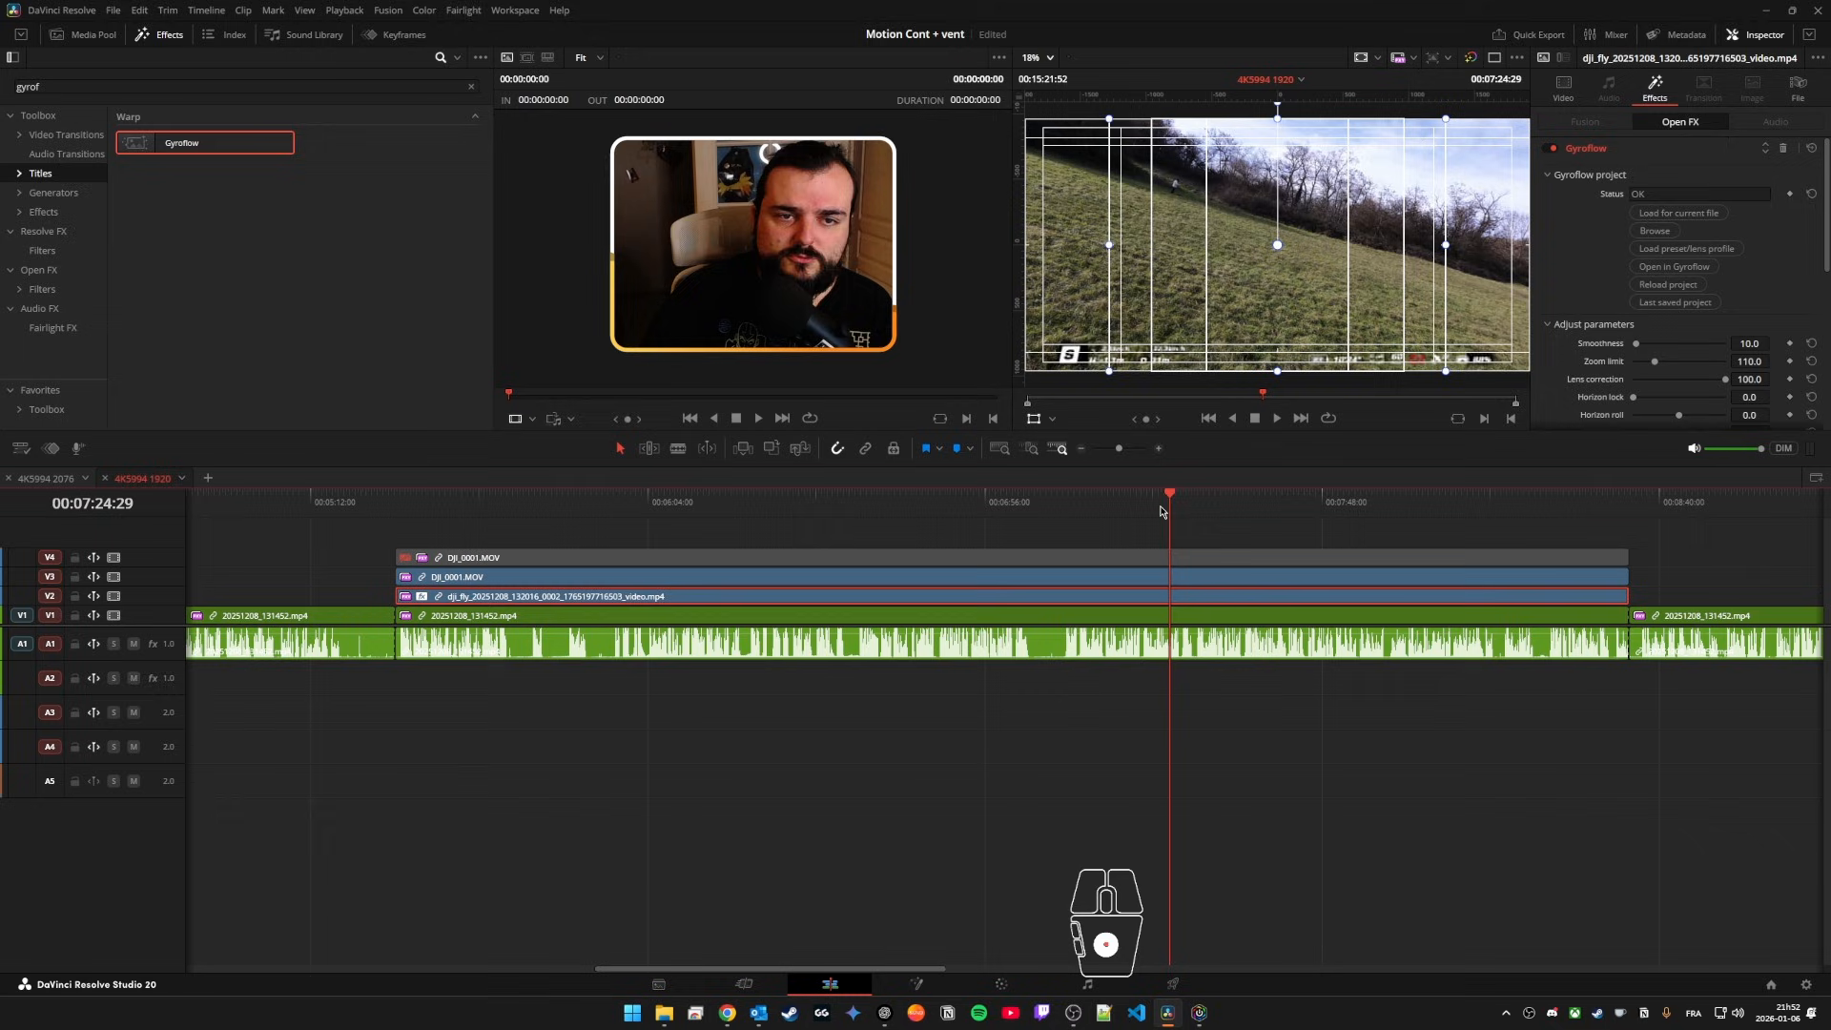
left_click(729, 510)
key("space")
key("space")
left_click(1080, 511)
key("space")
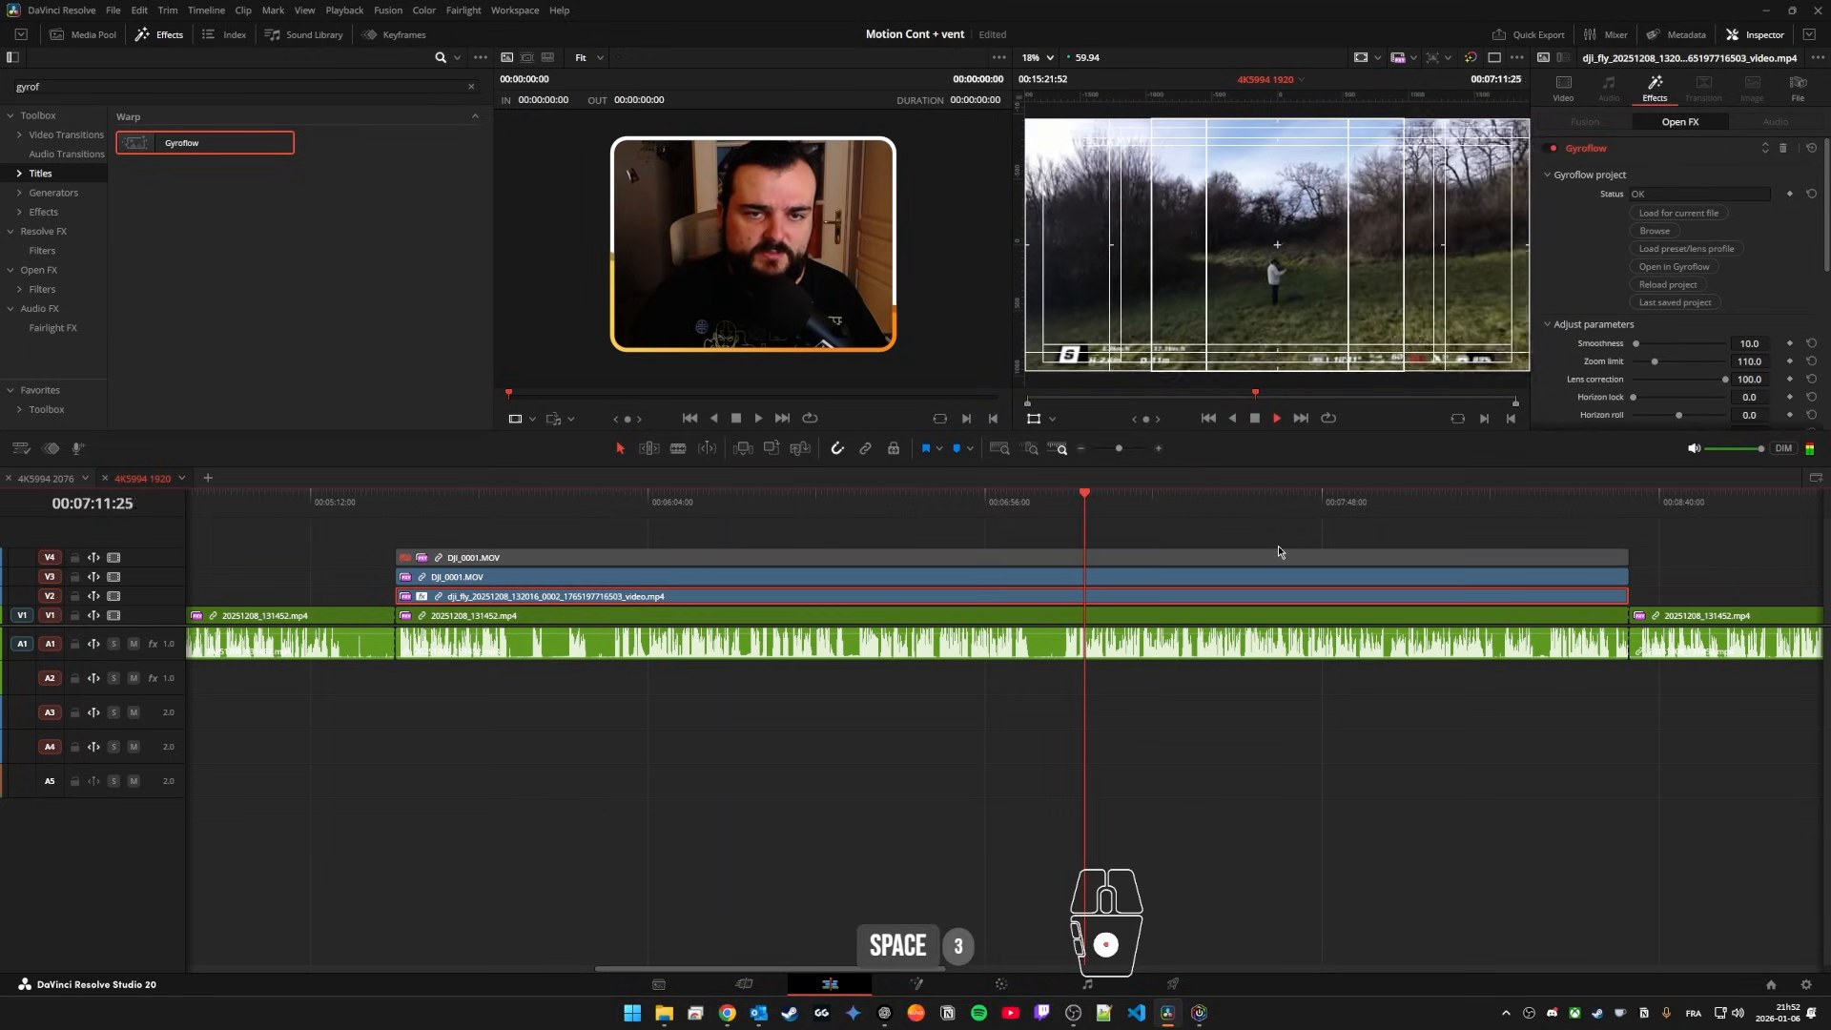
key("space")
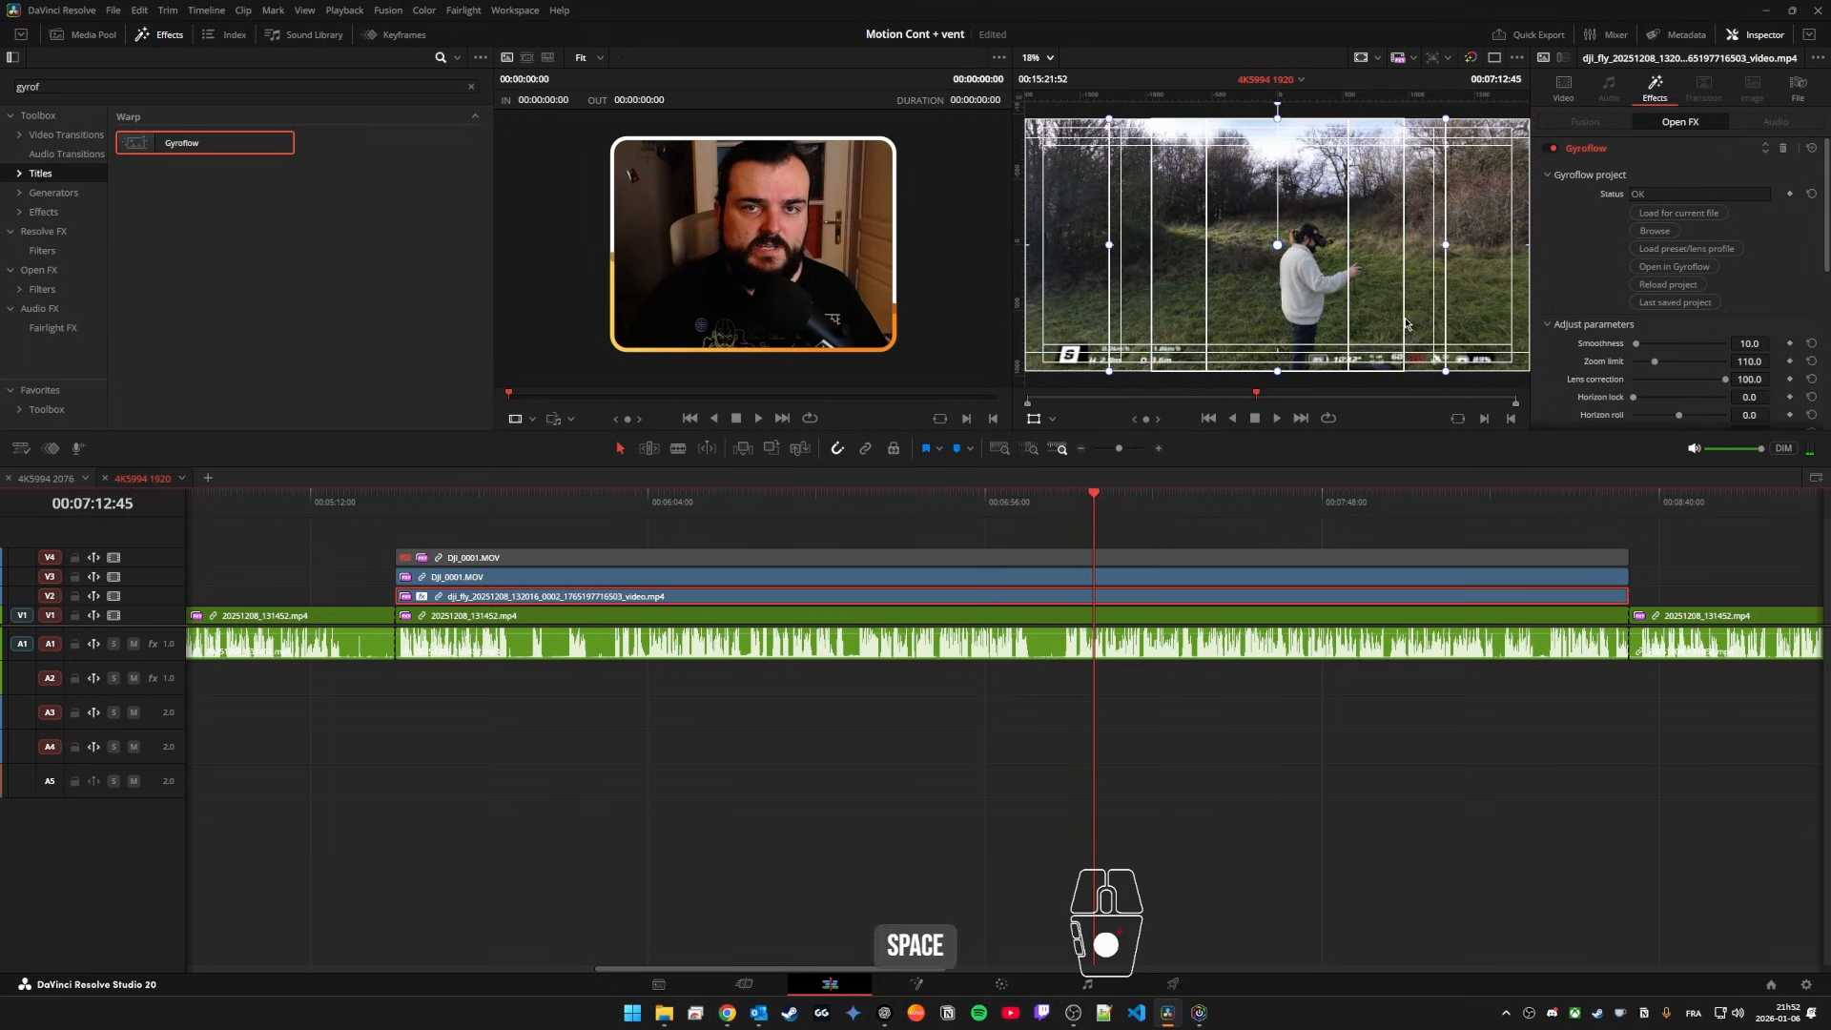
Step: Set the timeline playback to Prefer Camera Originals and play the drone footage full screen
left_click(1412, 59)
left_click(1441, 113)
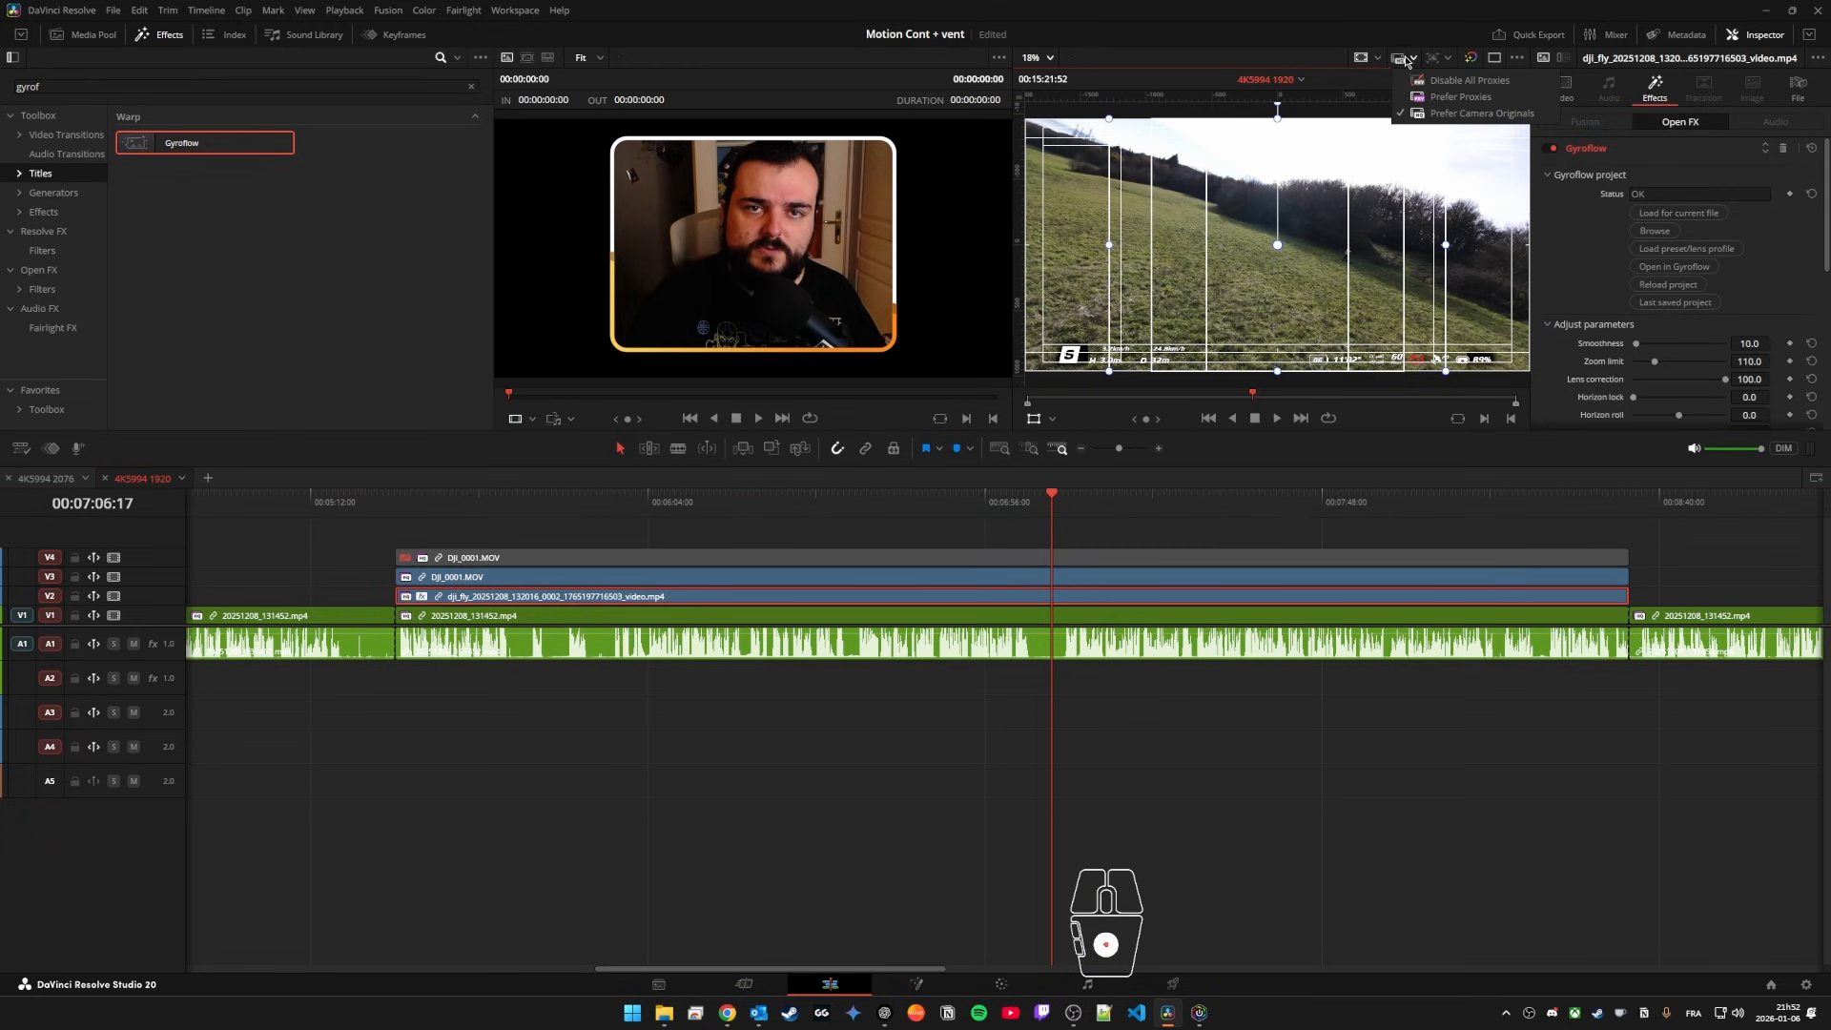
key("ctrl+f")
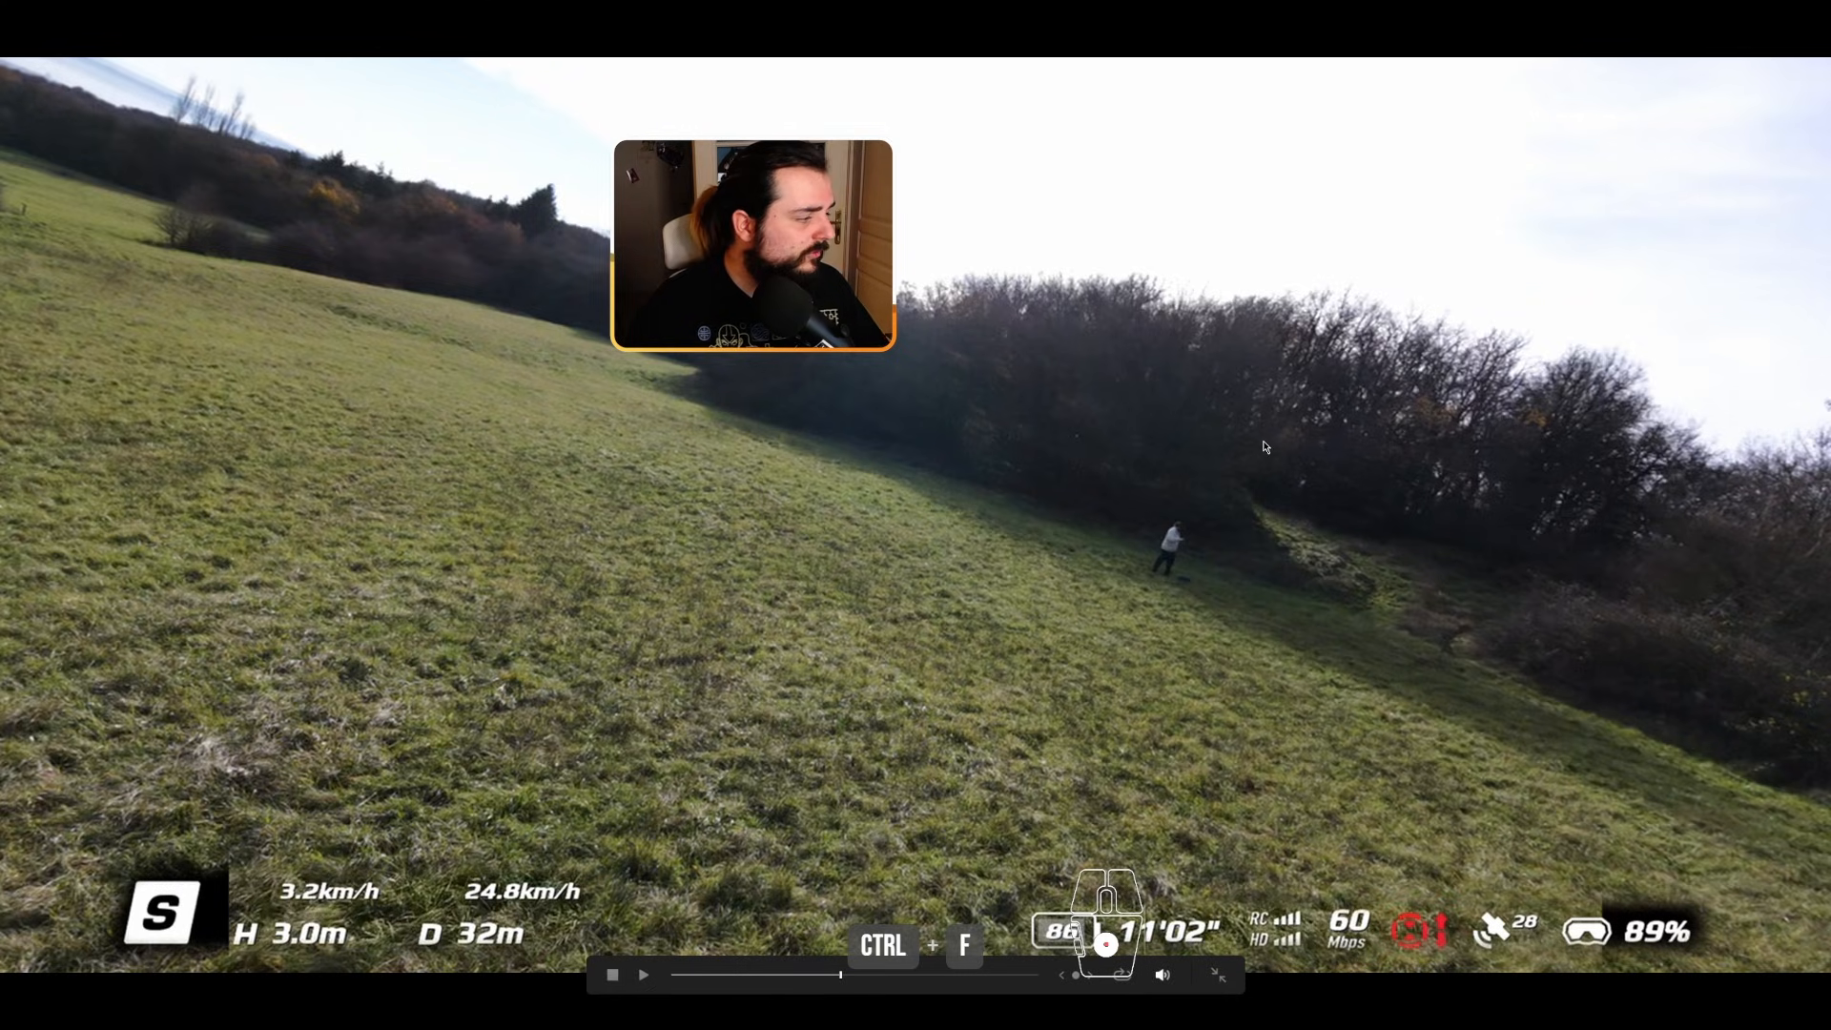
key("space")
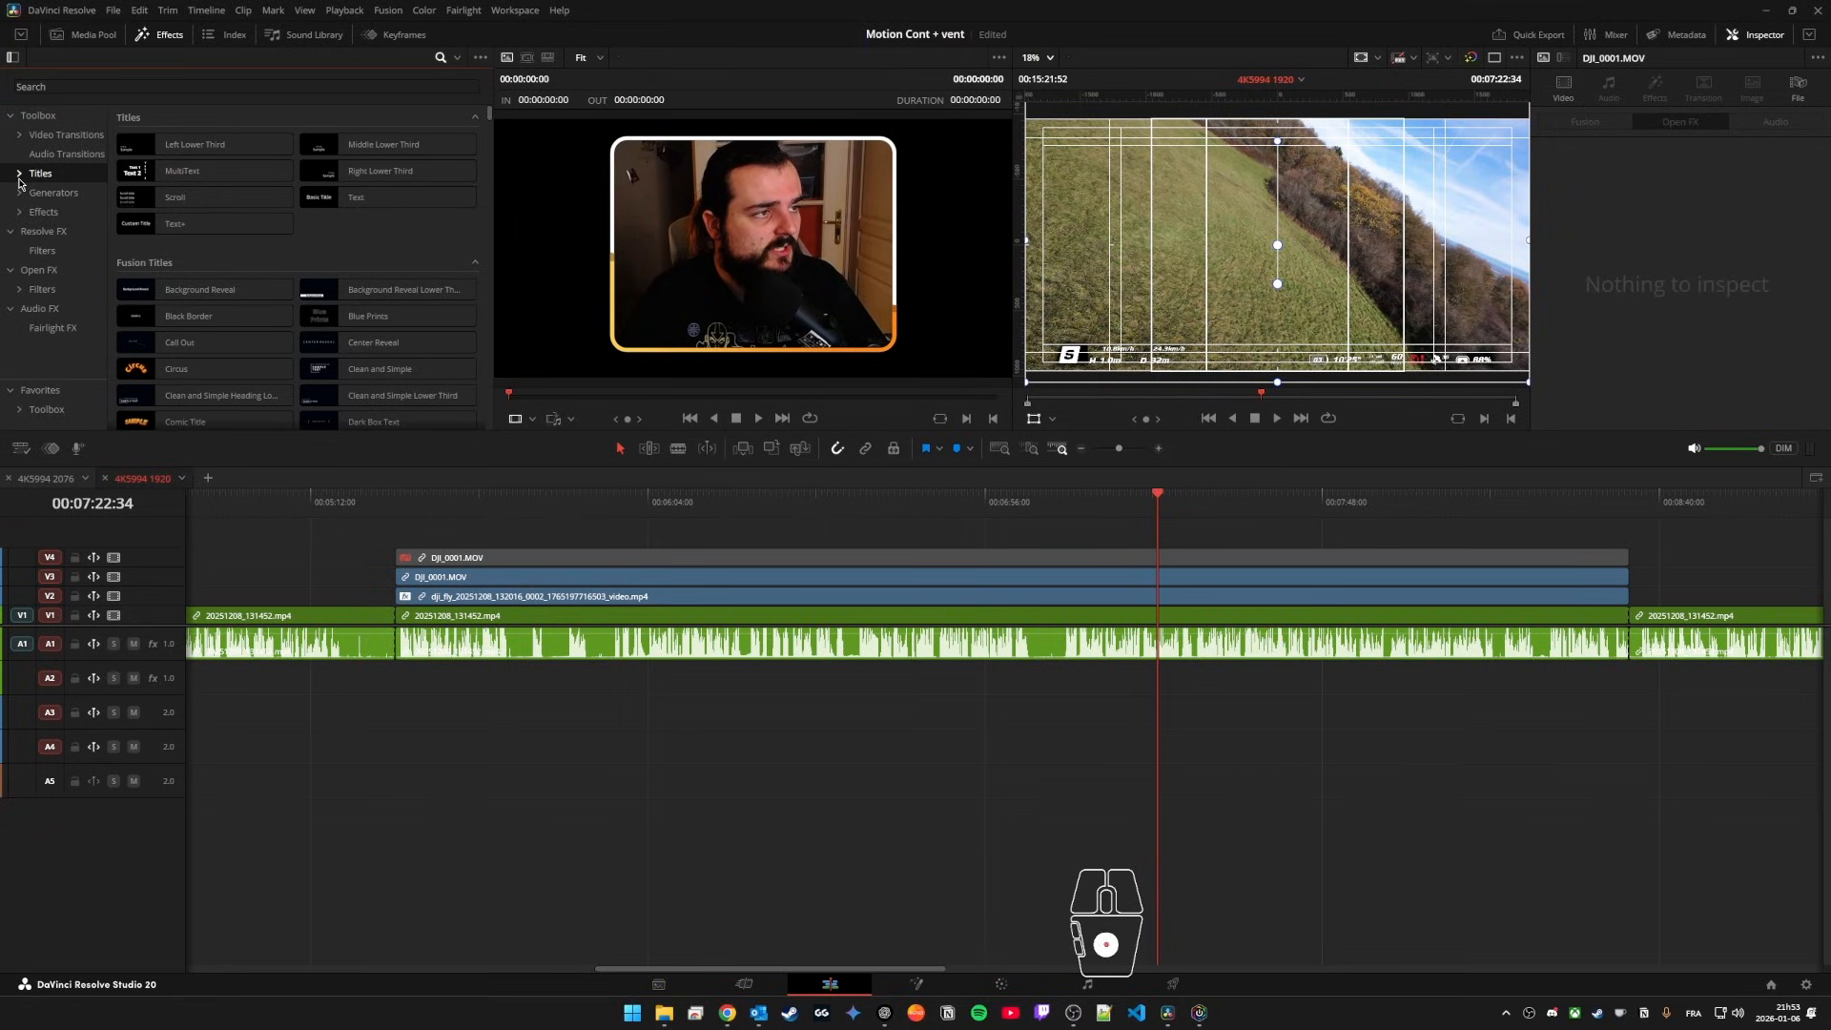
Step: Place the Toko - Typography 12 title from the Toko Graphics set on a new V5 track above DJI_0001.MOV and lengthen it
left_click(19, 175)
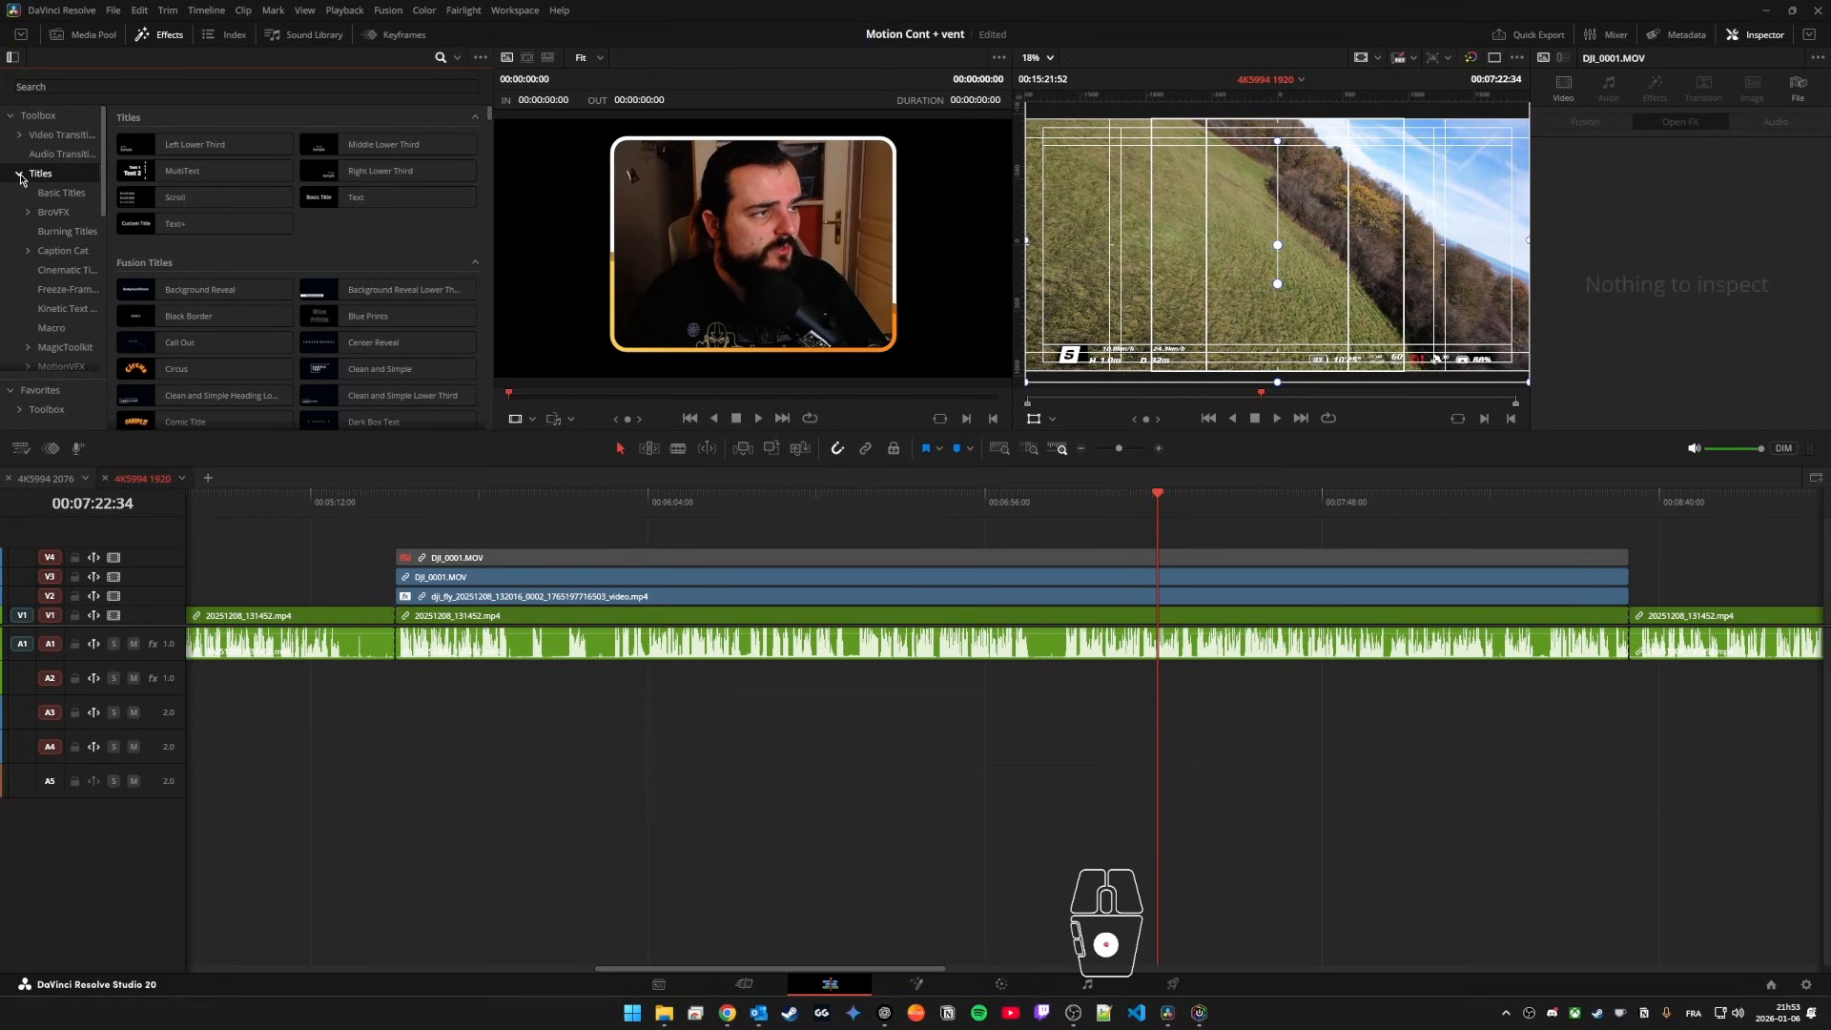
scroll(57, 229, "down", 4)
left_click(57, 272)
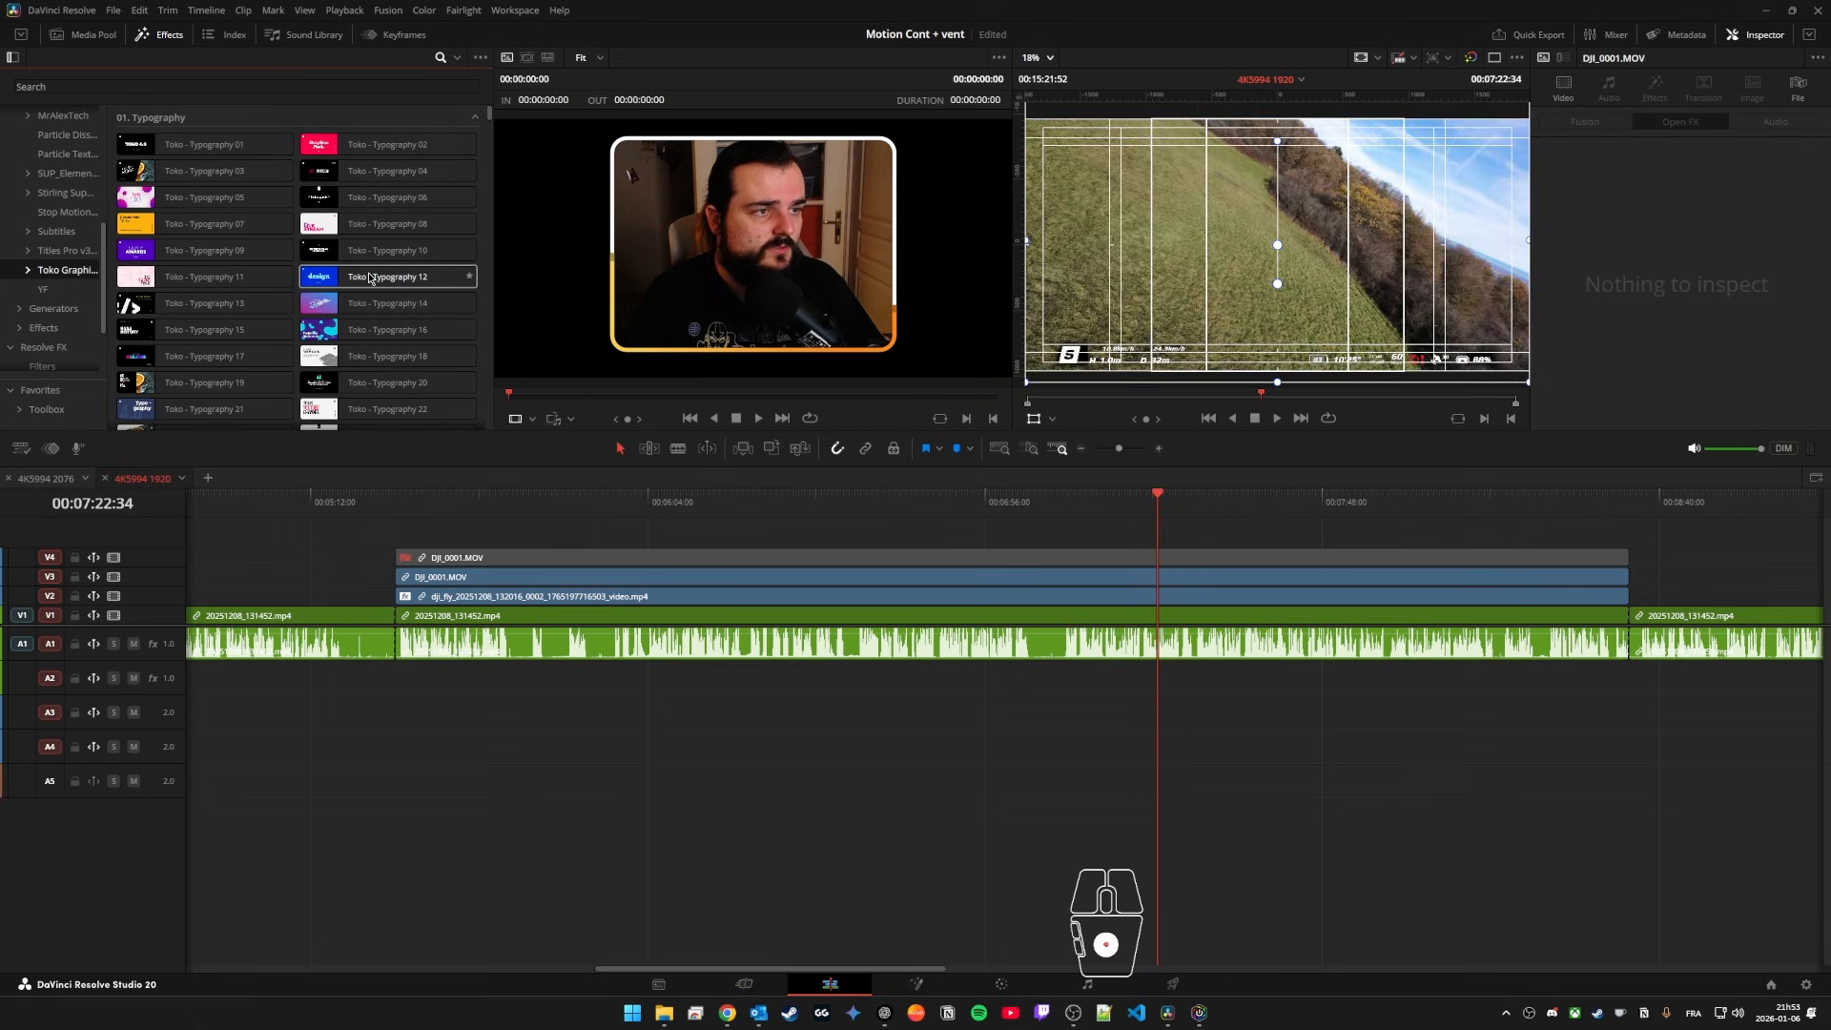
left_click_drag(382, 279, 978, 542)
left_click_drag(1008, 539, 1149, 537)
Step: Look through the Toko - Typography 12 title's text and color controls, and play it from its start
left_click(1061, 503)
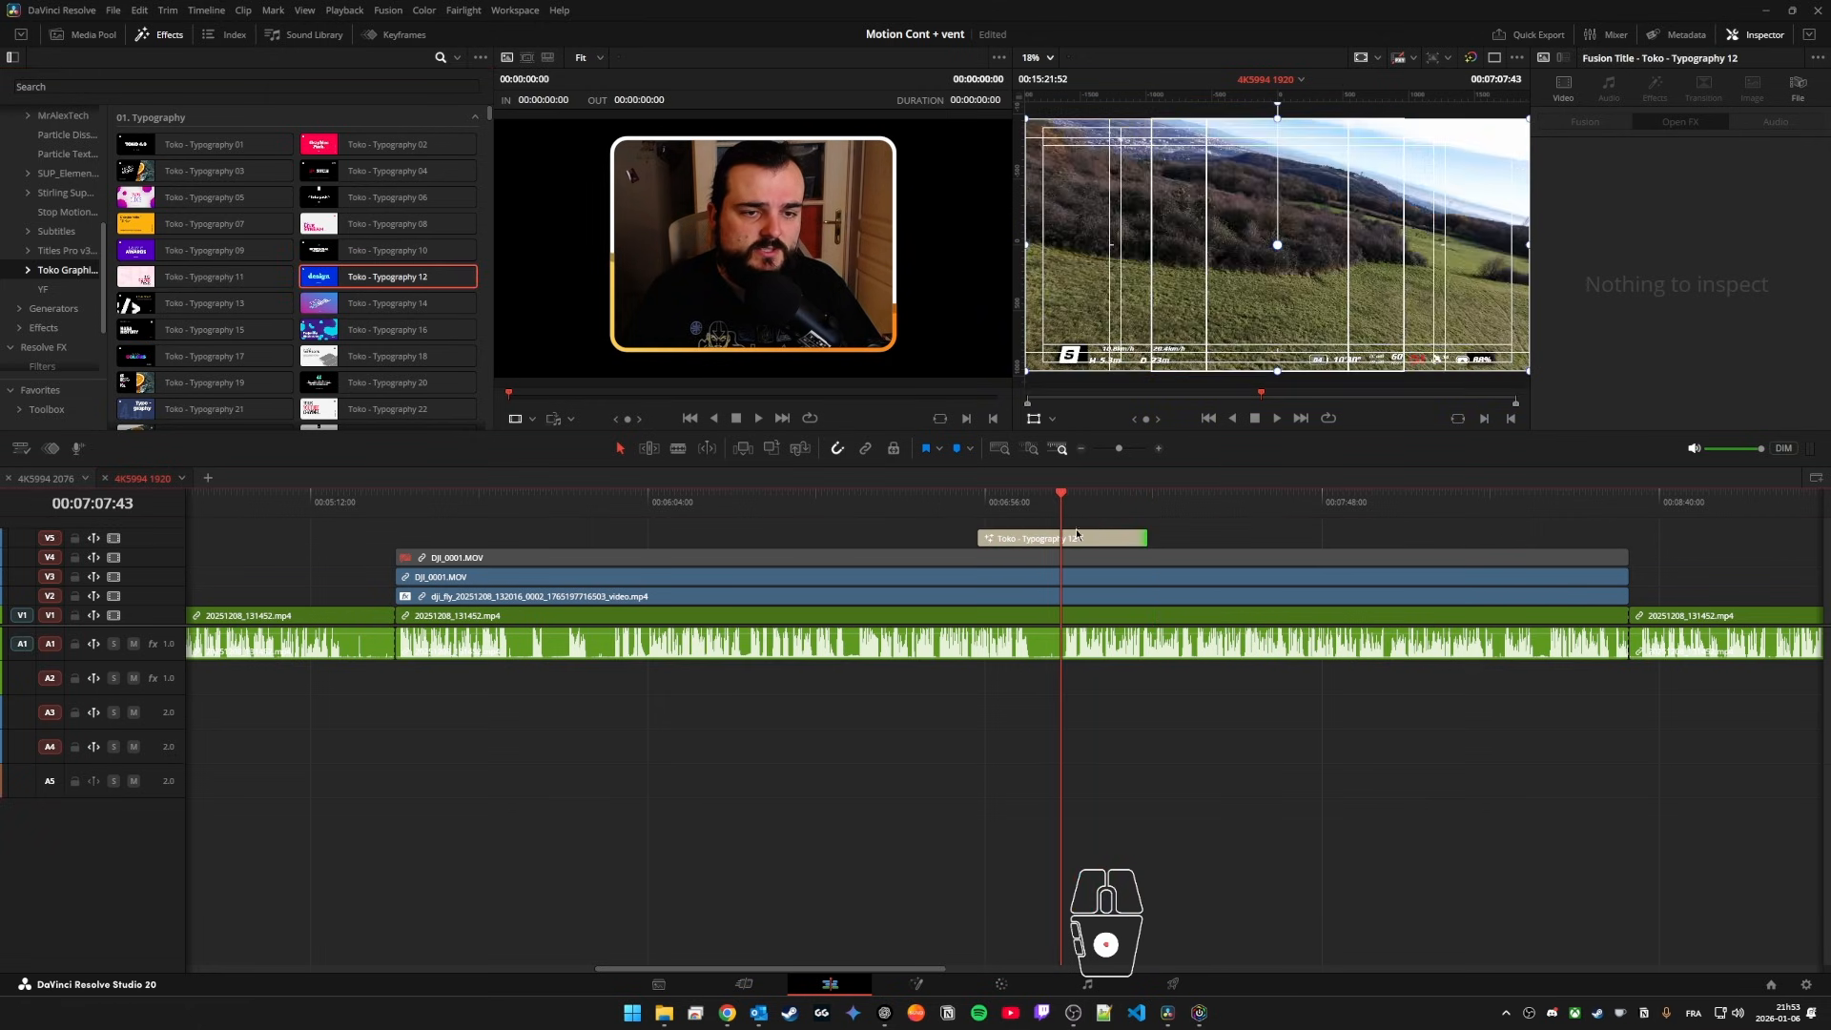
left_click(1076, 537)
left_click(979, 499)
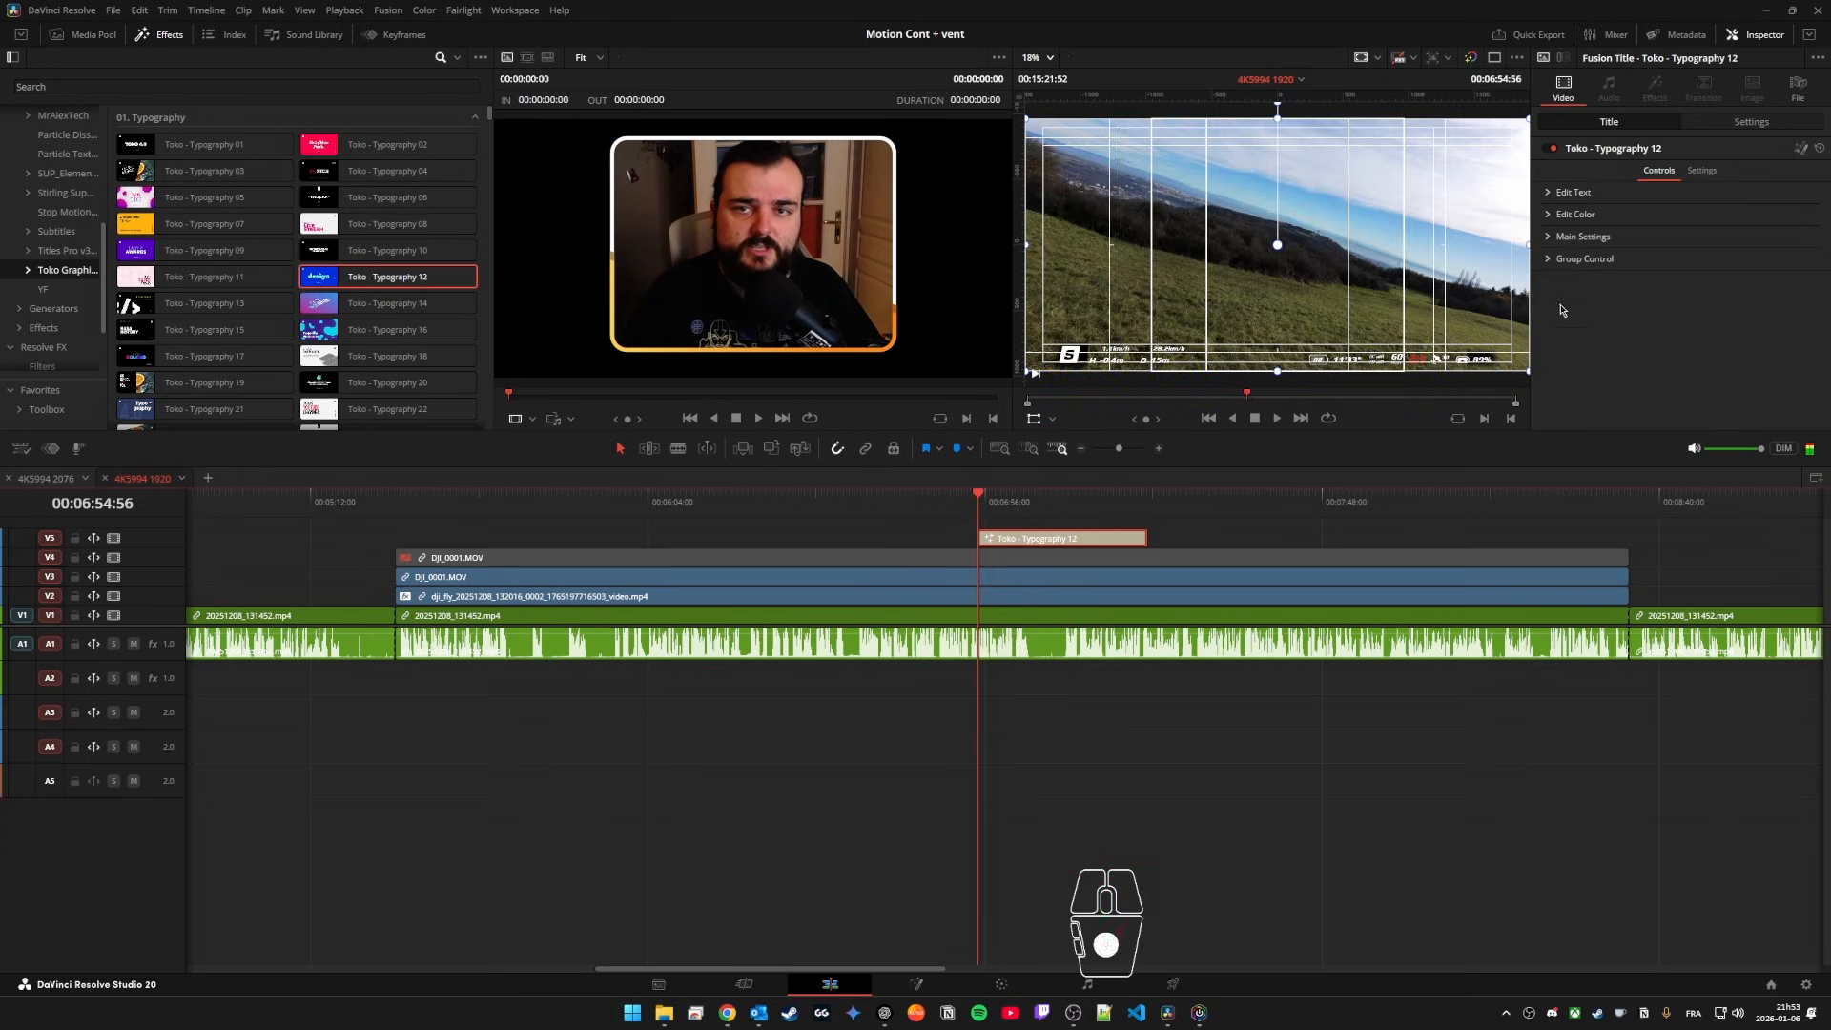
left_click(1549, 192)
left_click(1549, 193)
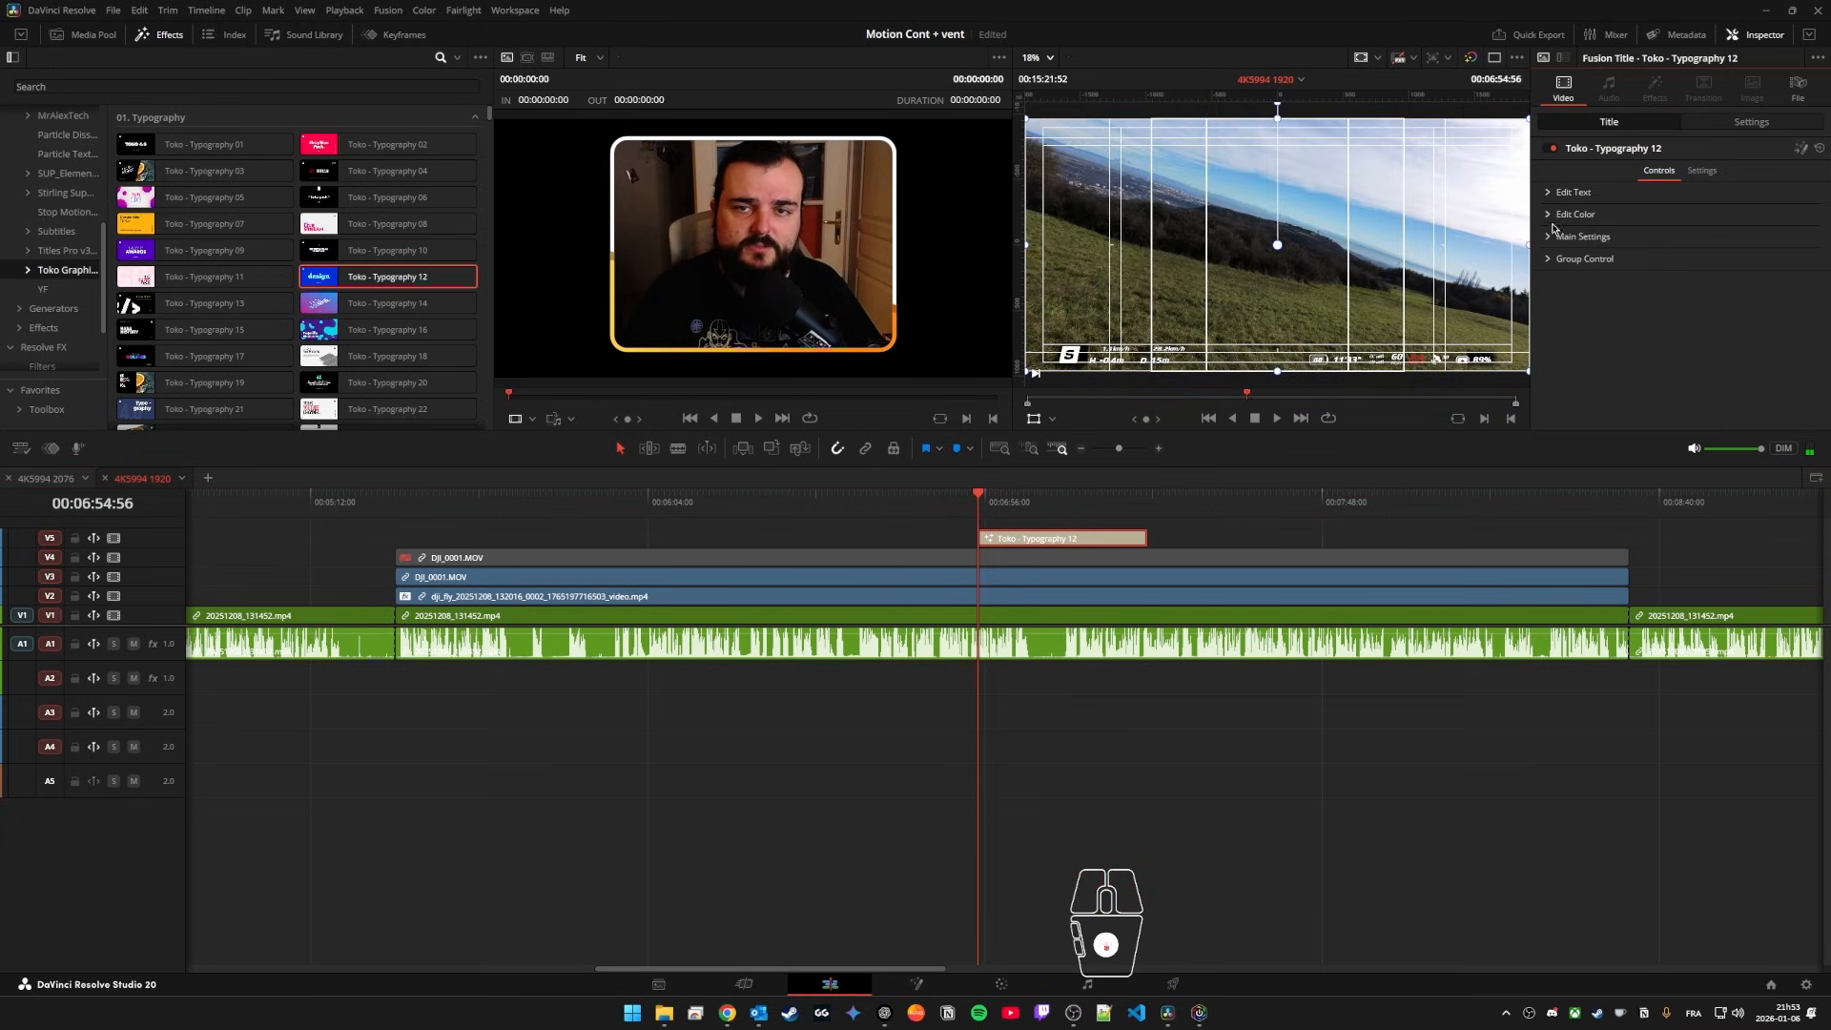
left_click(1549, 214)
left_click(1548, 215)
key("space")
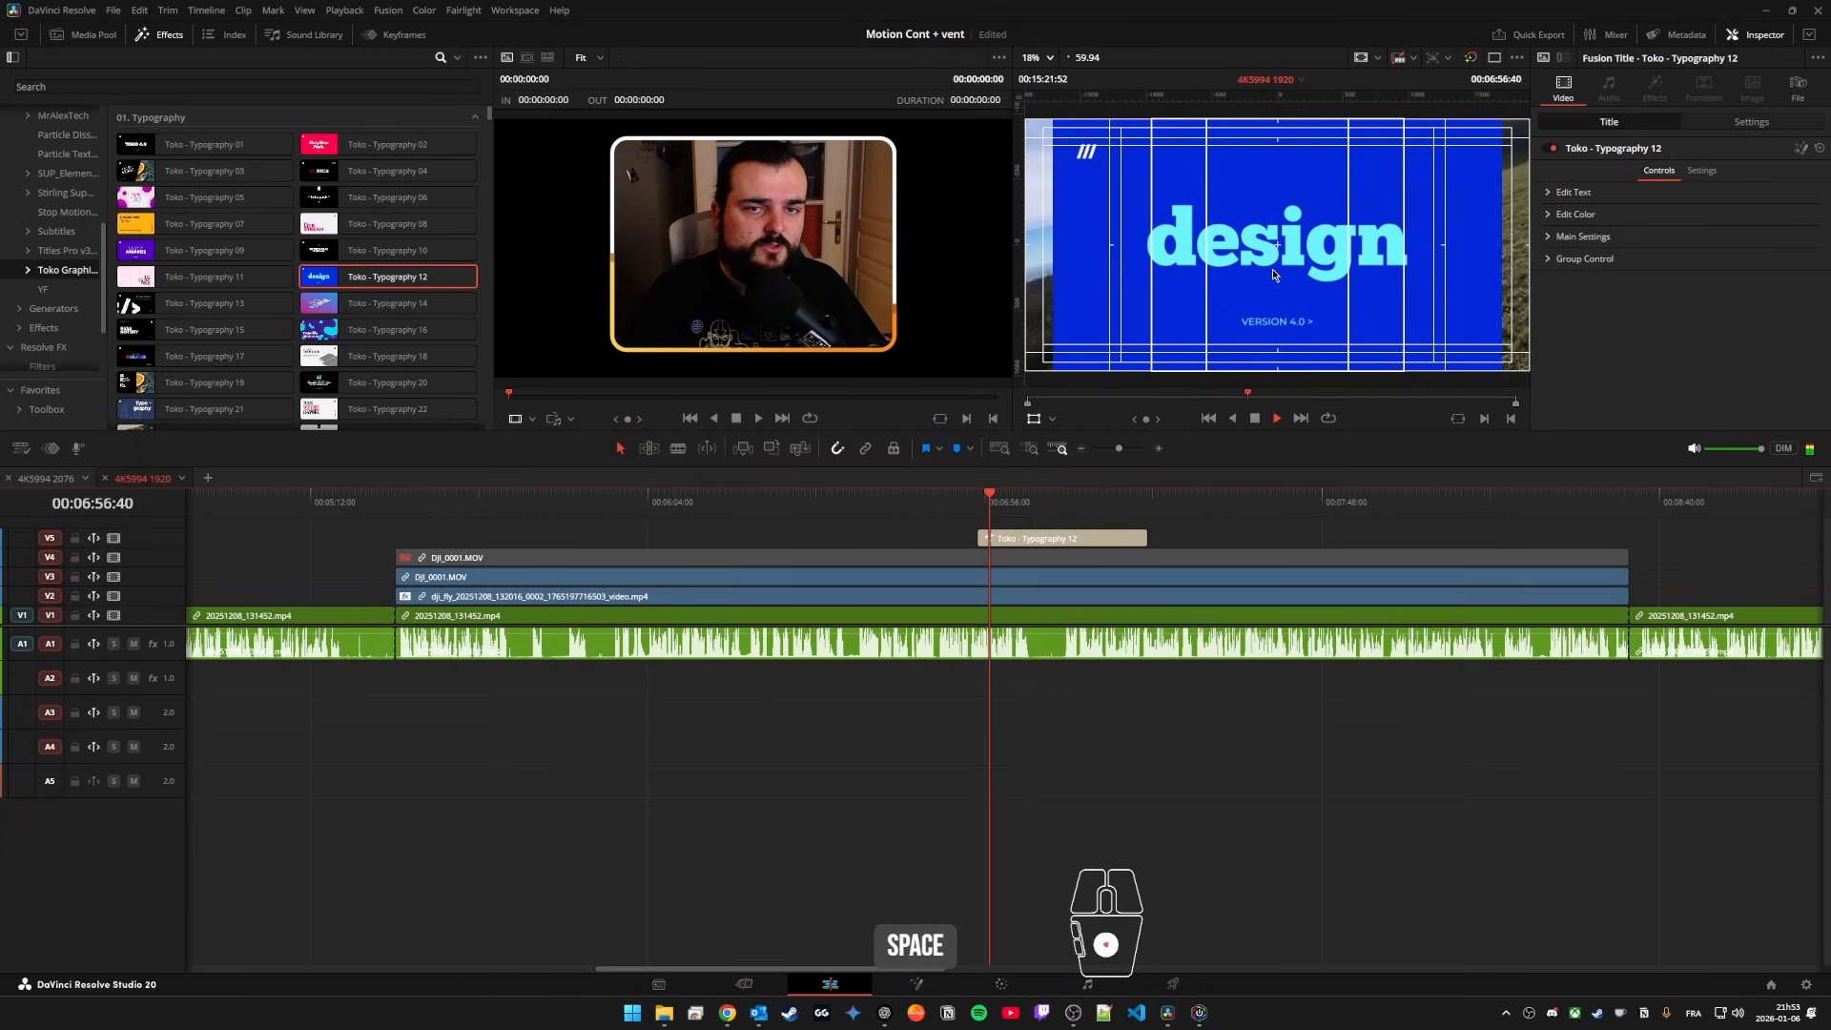
Step: Search the effects for "text", place a Text+ title on V5 at about 00:06:38, and preview it
left_click(930, 496)
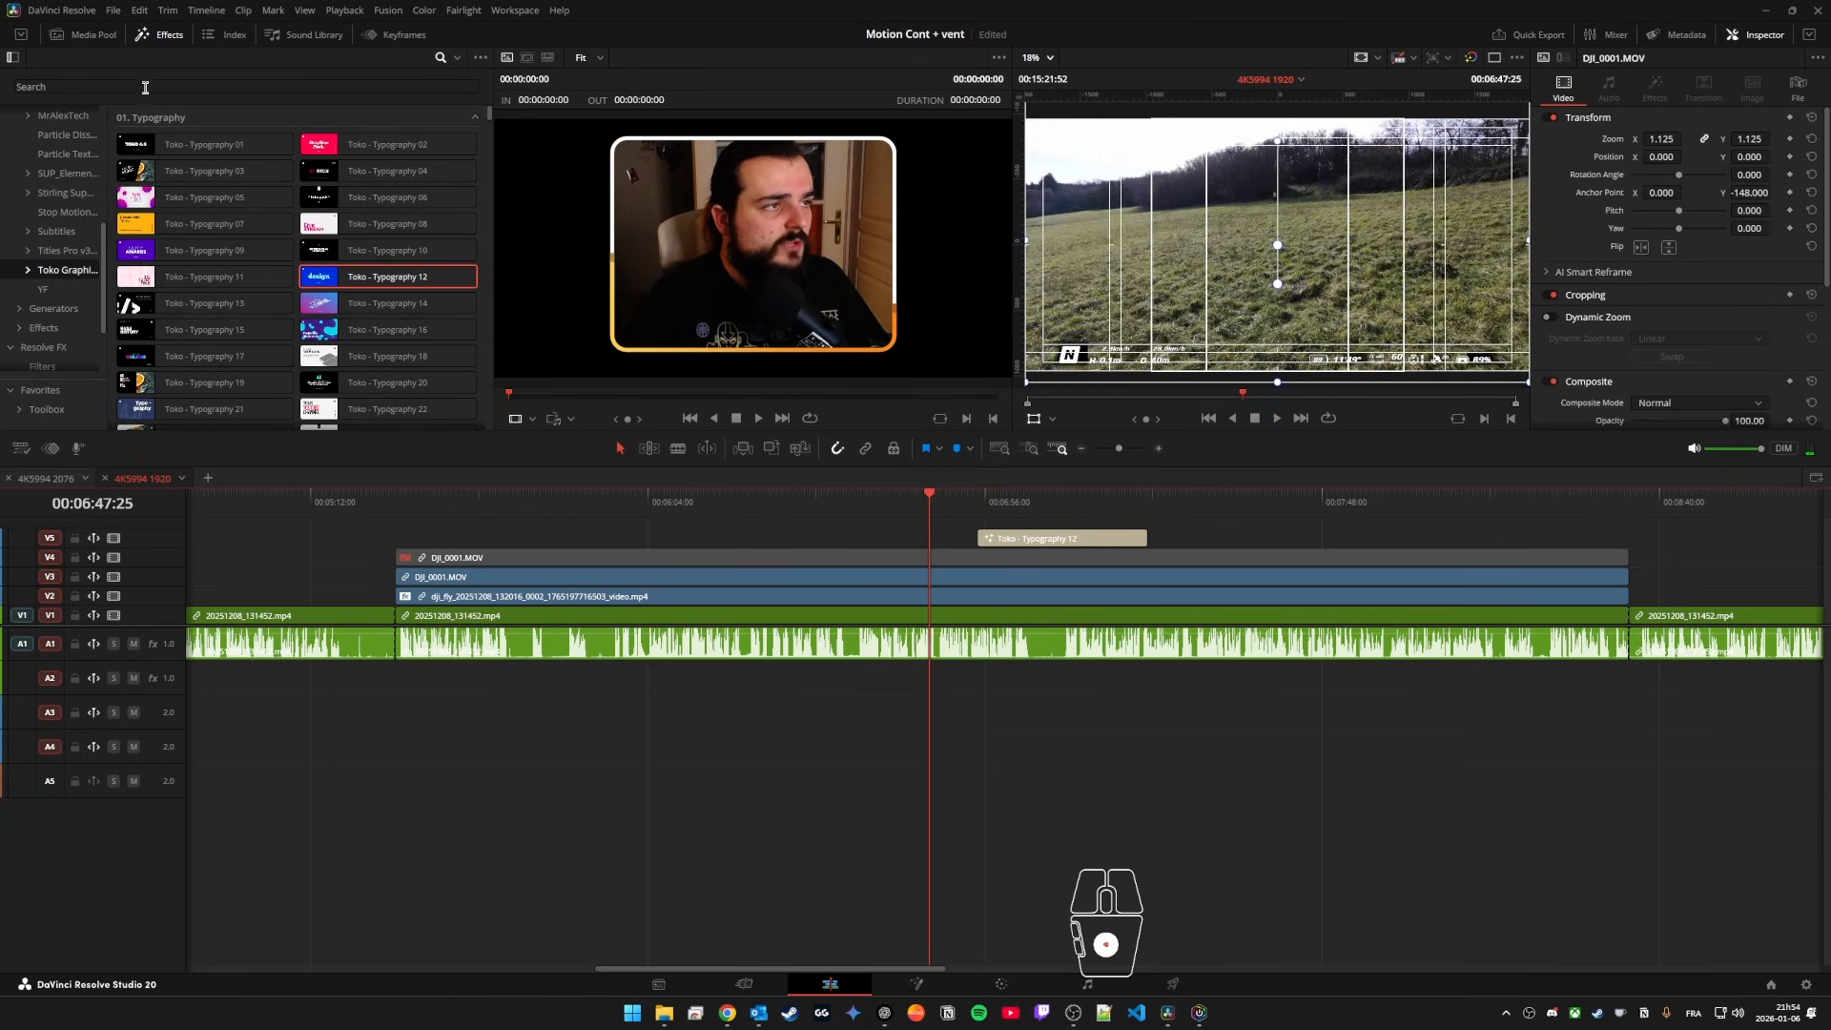
left_click(143, 87)
key("ctrl+a")
type("text")
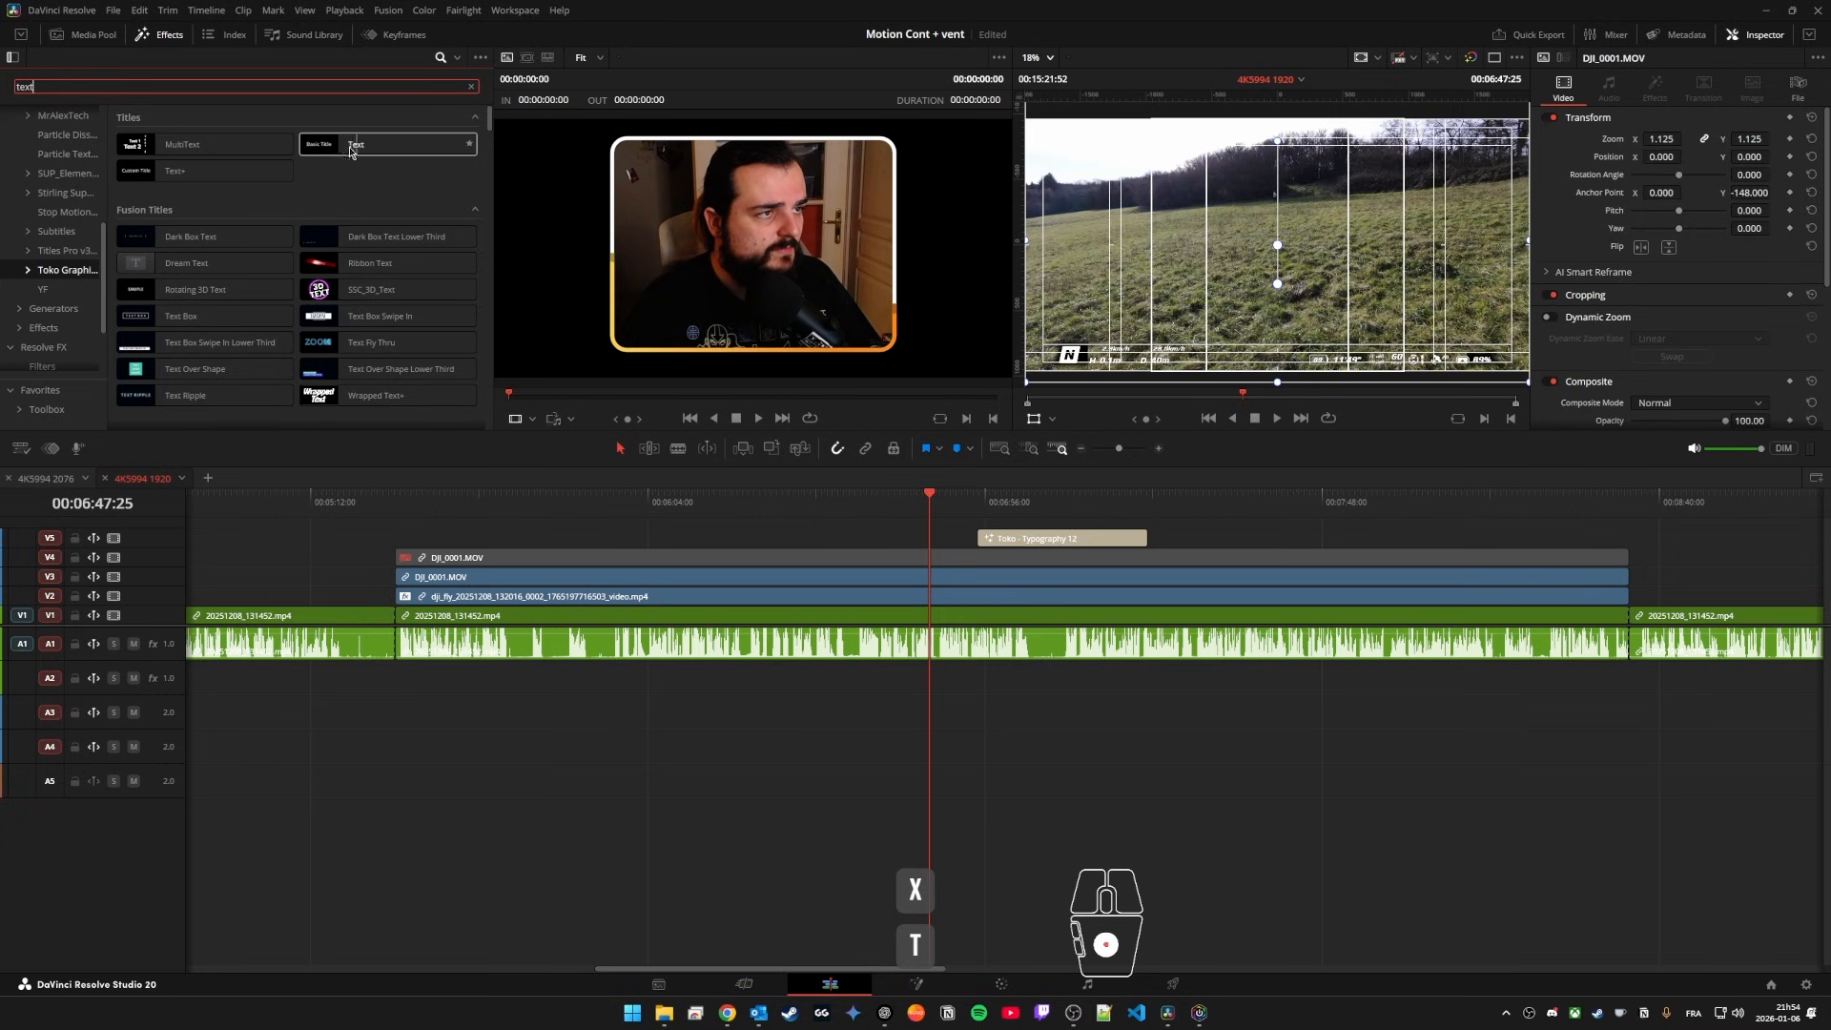
left_click_drag(186, 173, 869, 545)
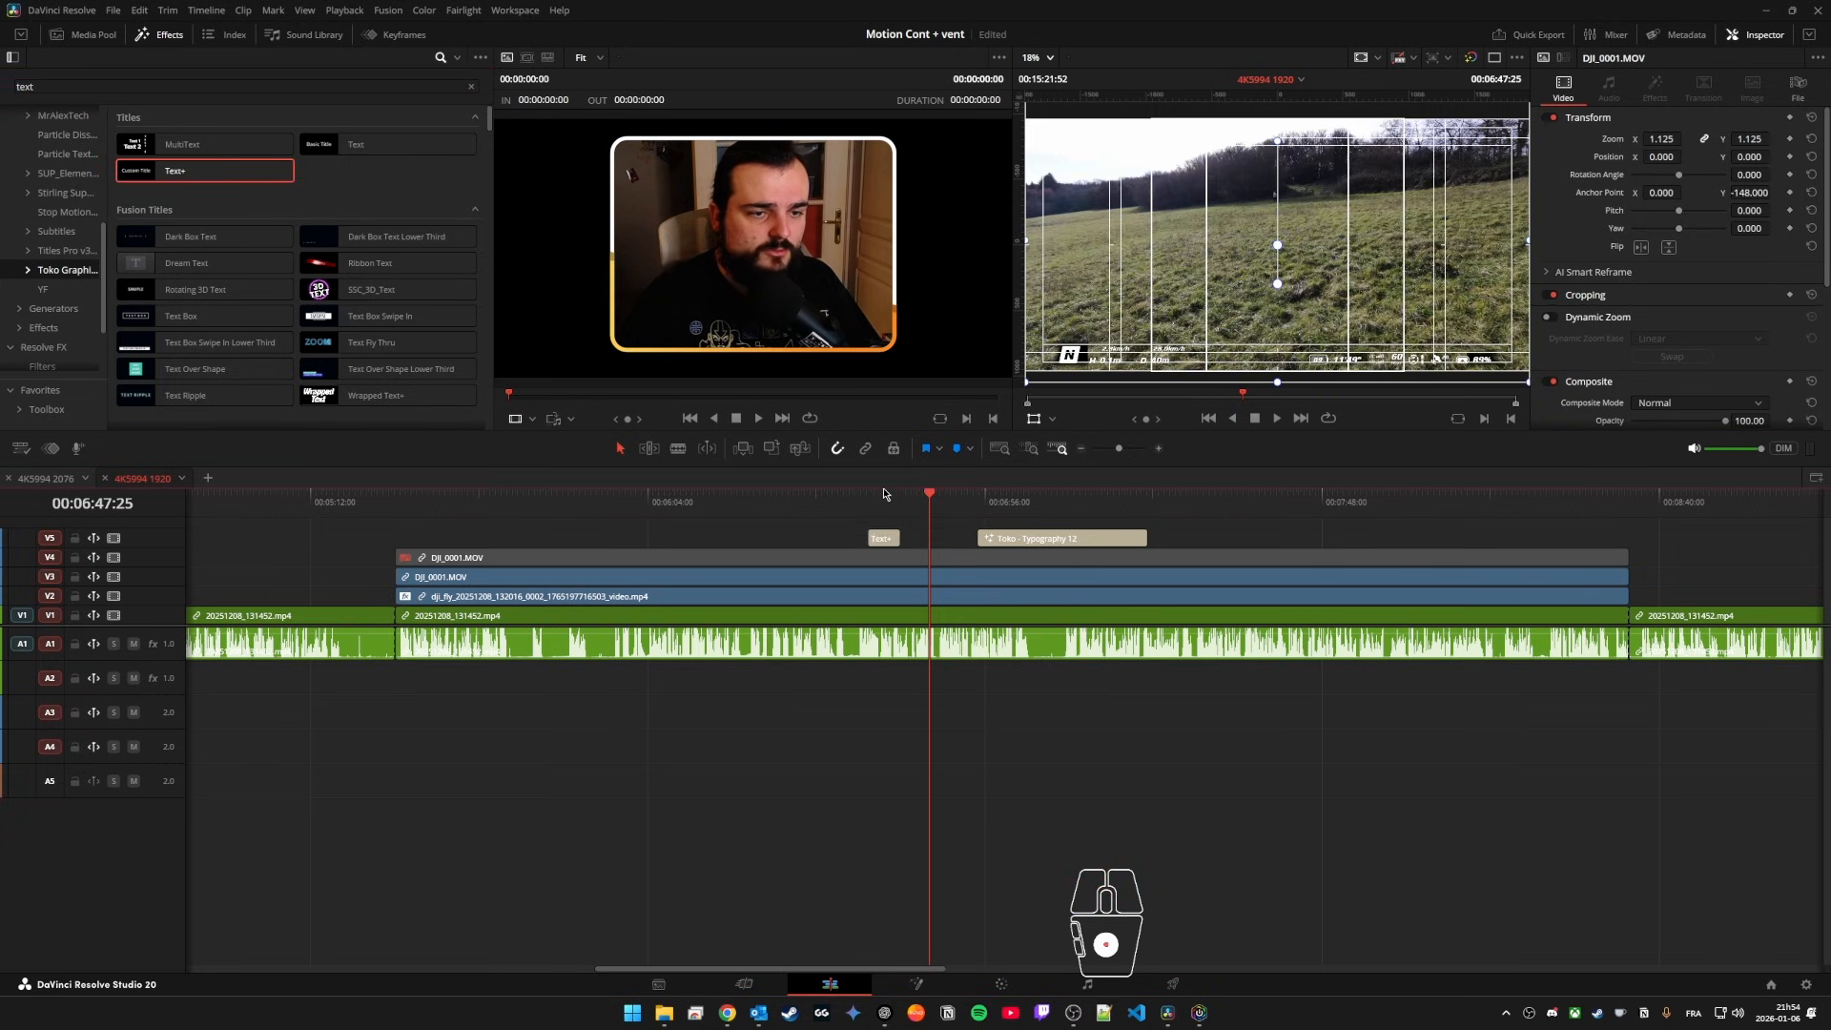
left_click(876, 506)
scroll(131, 635, "up", 4)
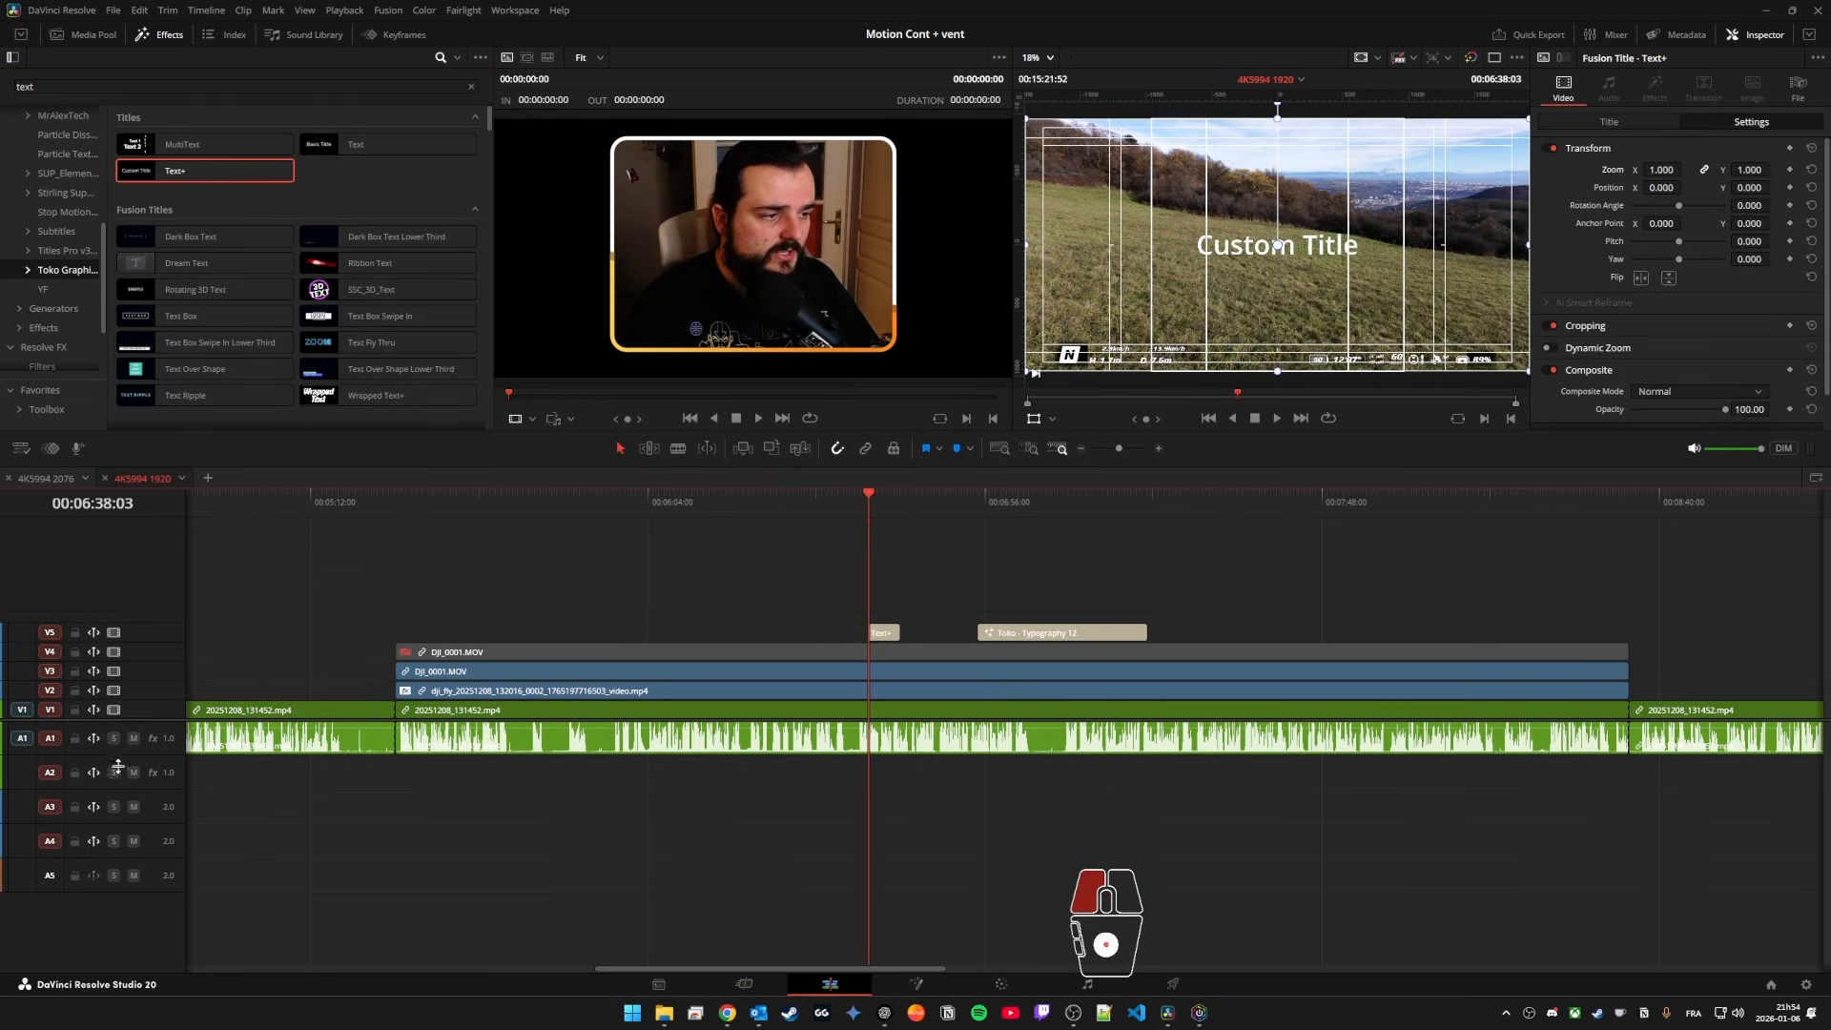
Step: Delete the Text+ and Toko - Typography 12 titles from V5
left_click_drag(875, 501, 1173, 828)
key("BackSpace")
left_click(1060, 744)
key("BackSpace")
Step: Split the dji_fly clip on V2 at about 00:07:23 and at 00:07:27:01 to isolate a short segment
left_click(1032, 805)
key("ctrl+b")
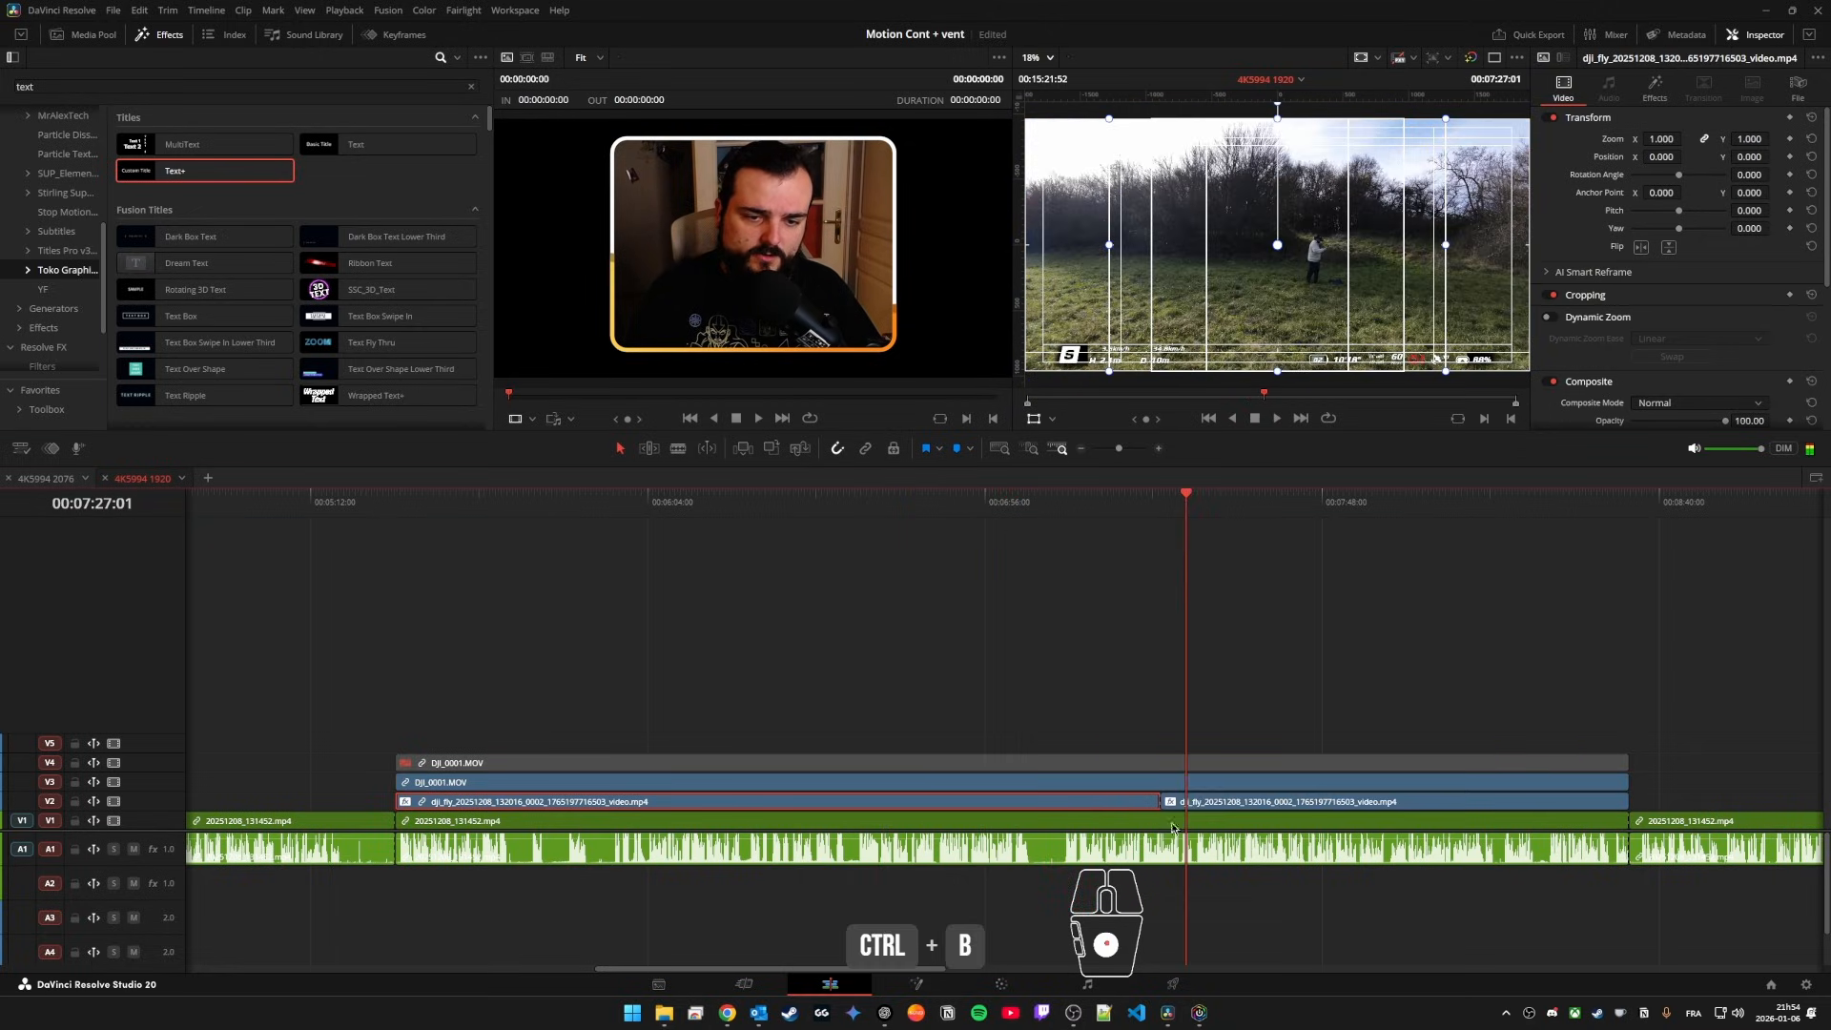
key("ctrl+b")
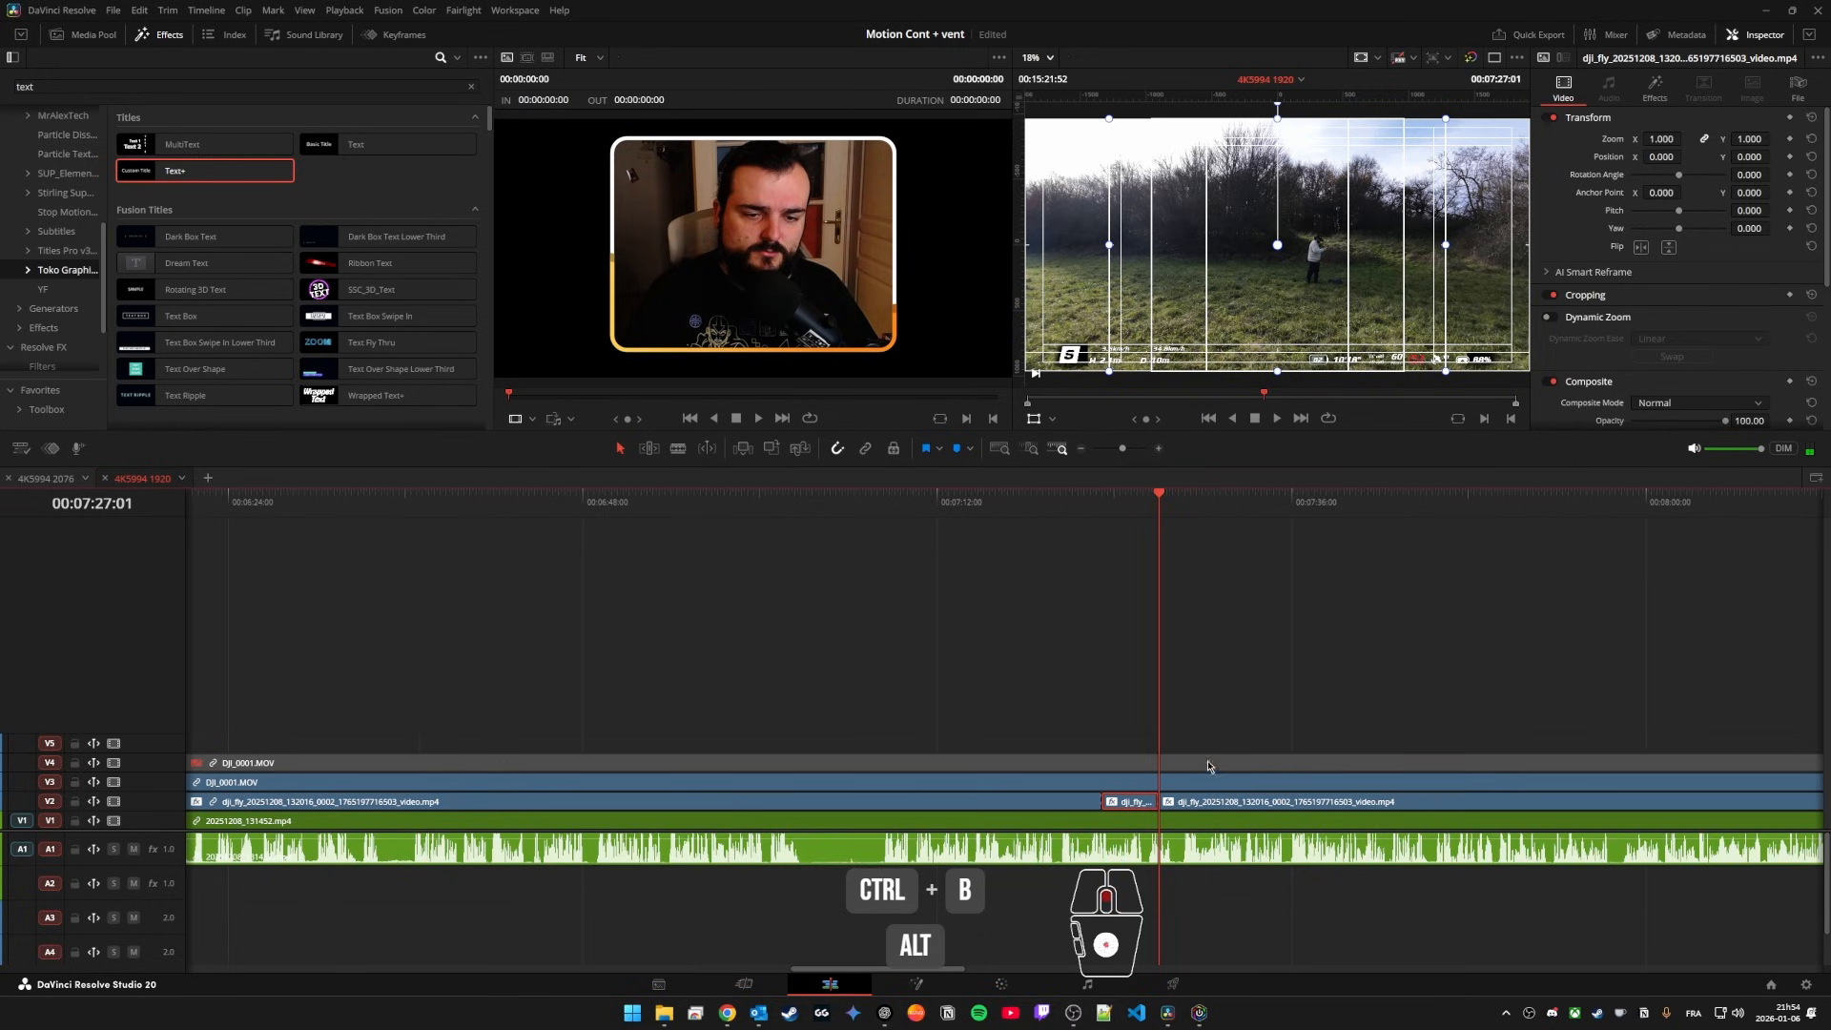
Step: Open the isolated dji_fly segment in the Fusion page to view its nodes, and return to the Edit page
scroll(1128, 788, "up", 3)
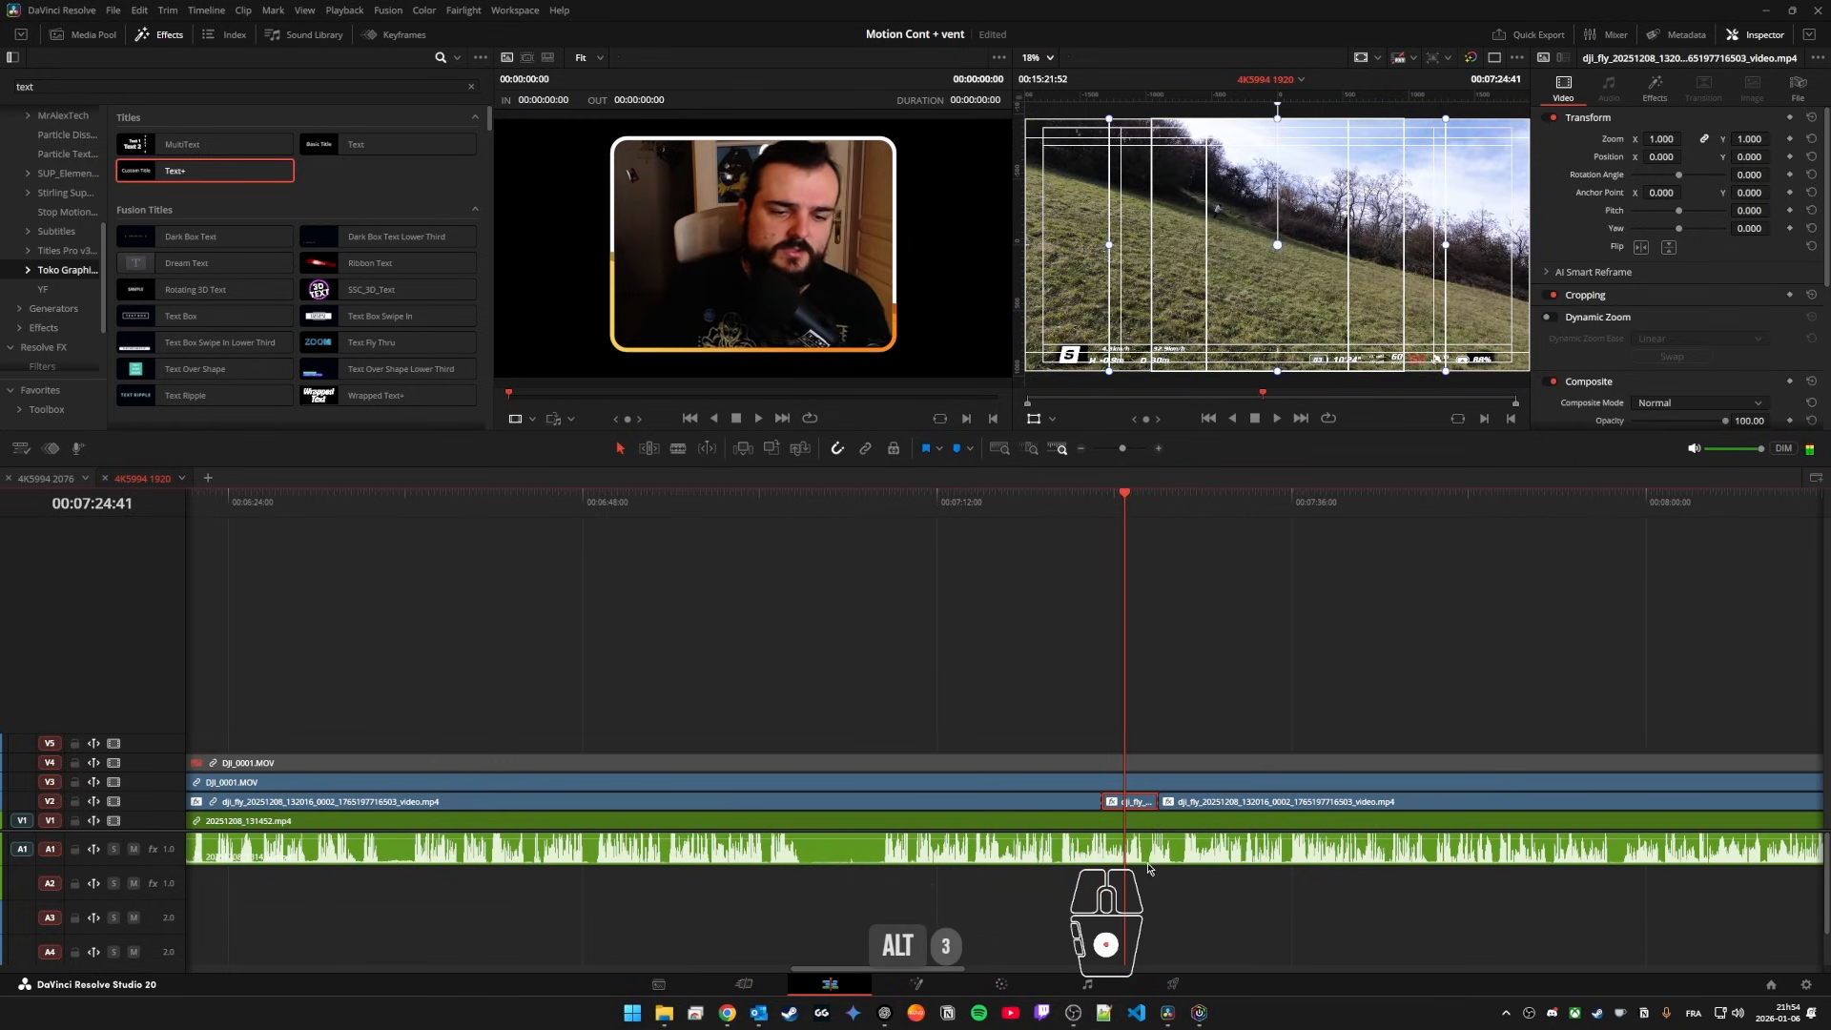
right_click(1136, 804)
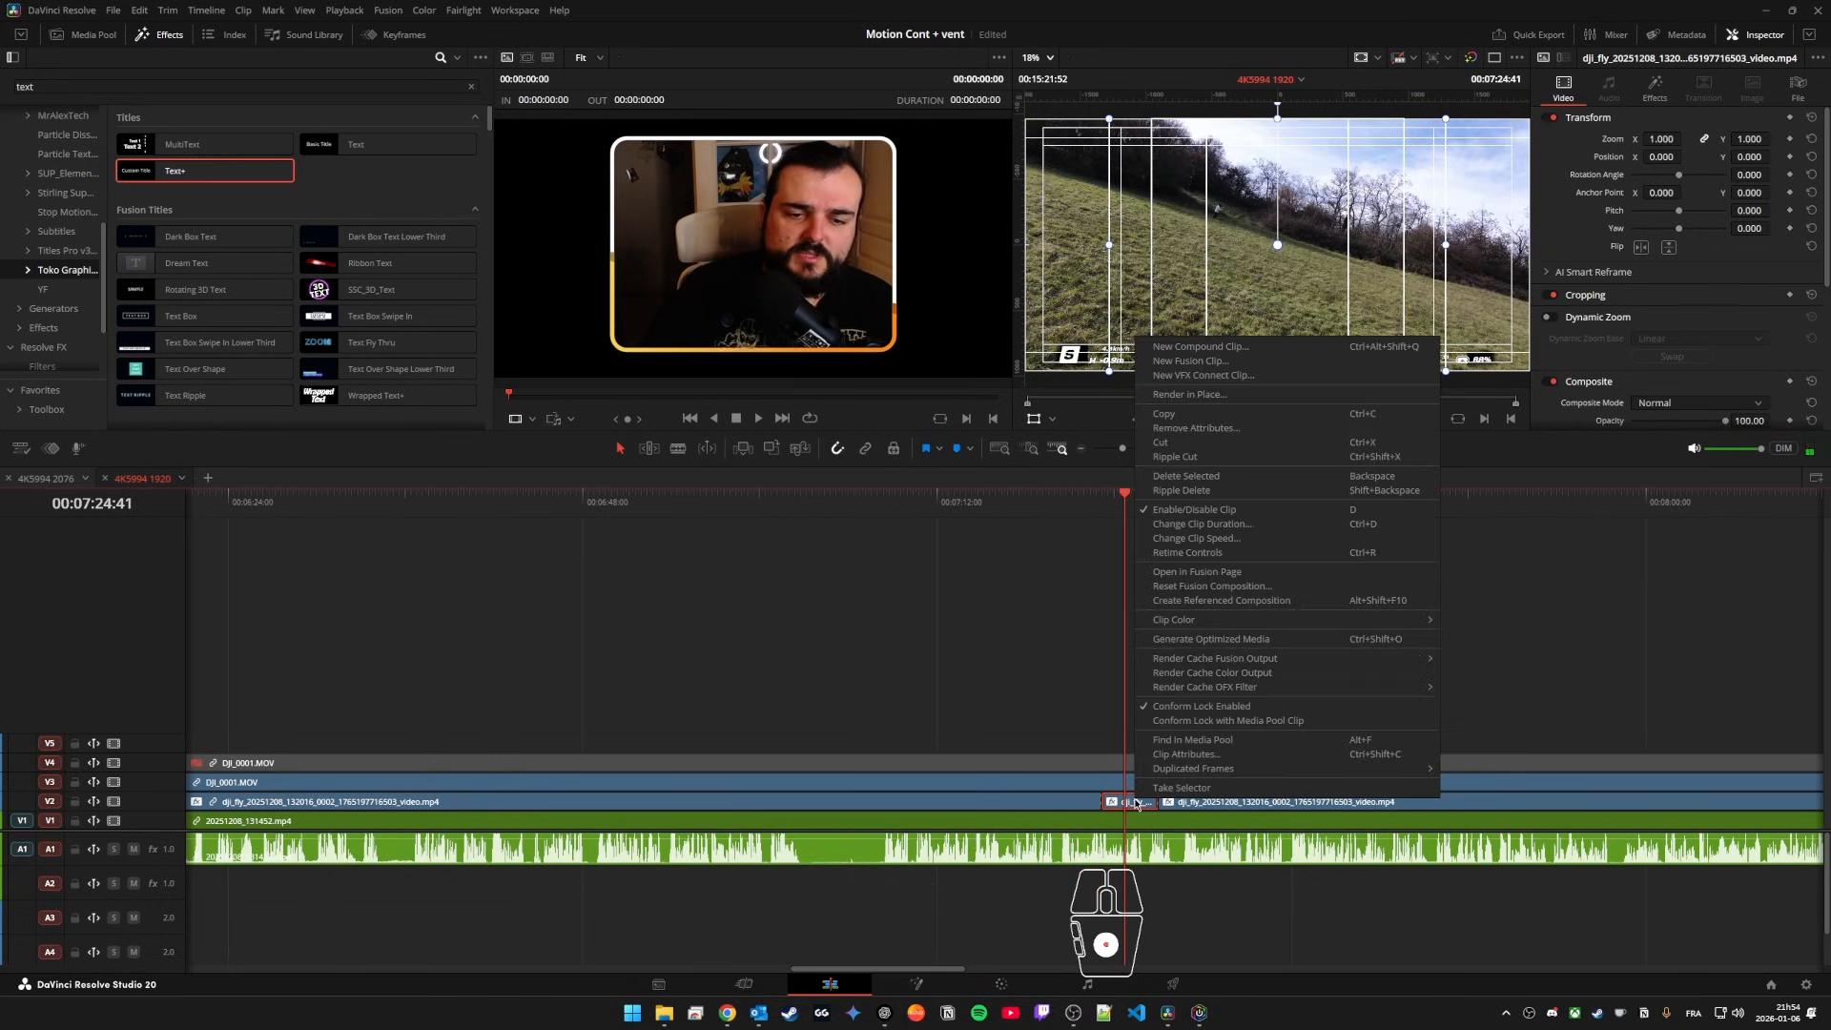
left_click(1244, 572)
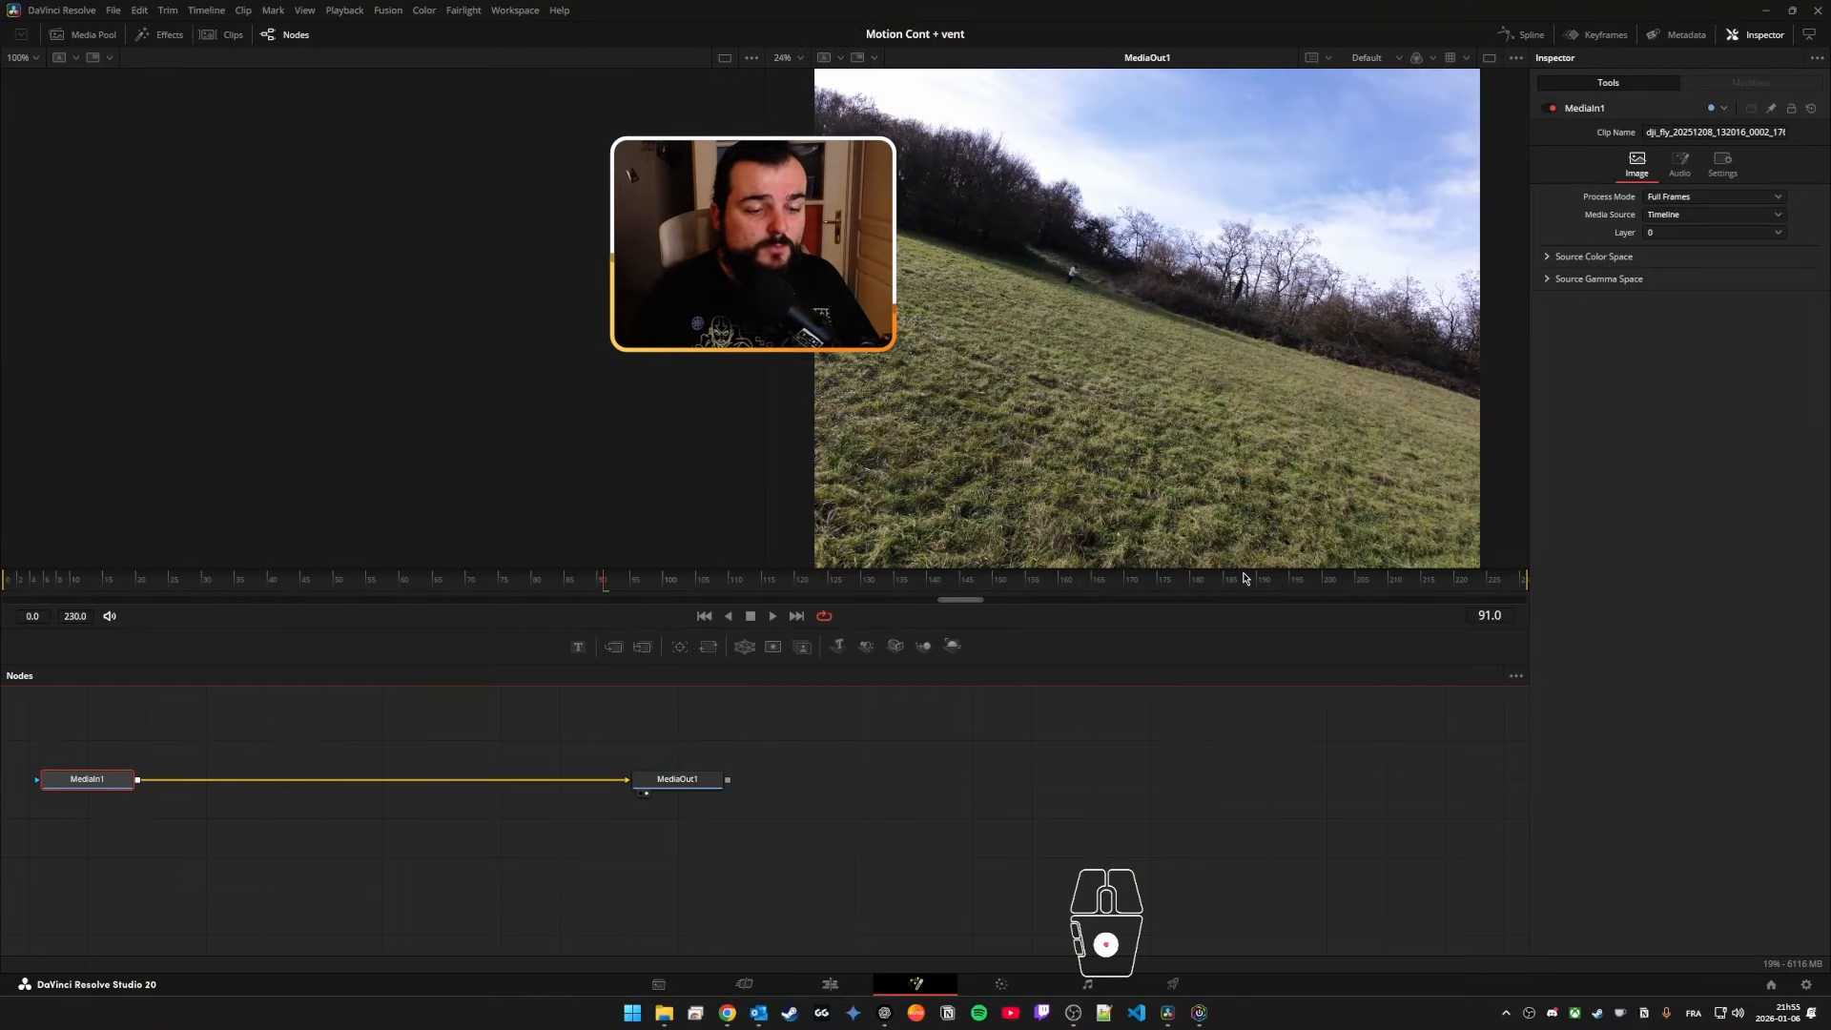
left_click(829, 983)
Step: Convert the isolated dji_fly segment into a new Fusion clip and open it in the Fusion page
right_click(1138, 806)
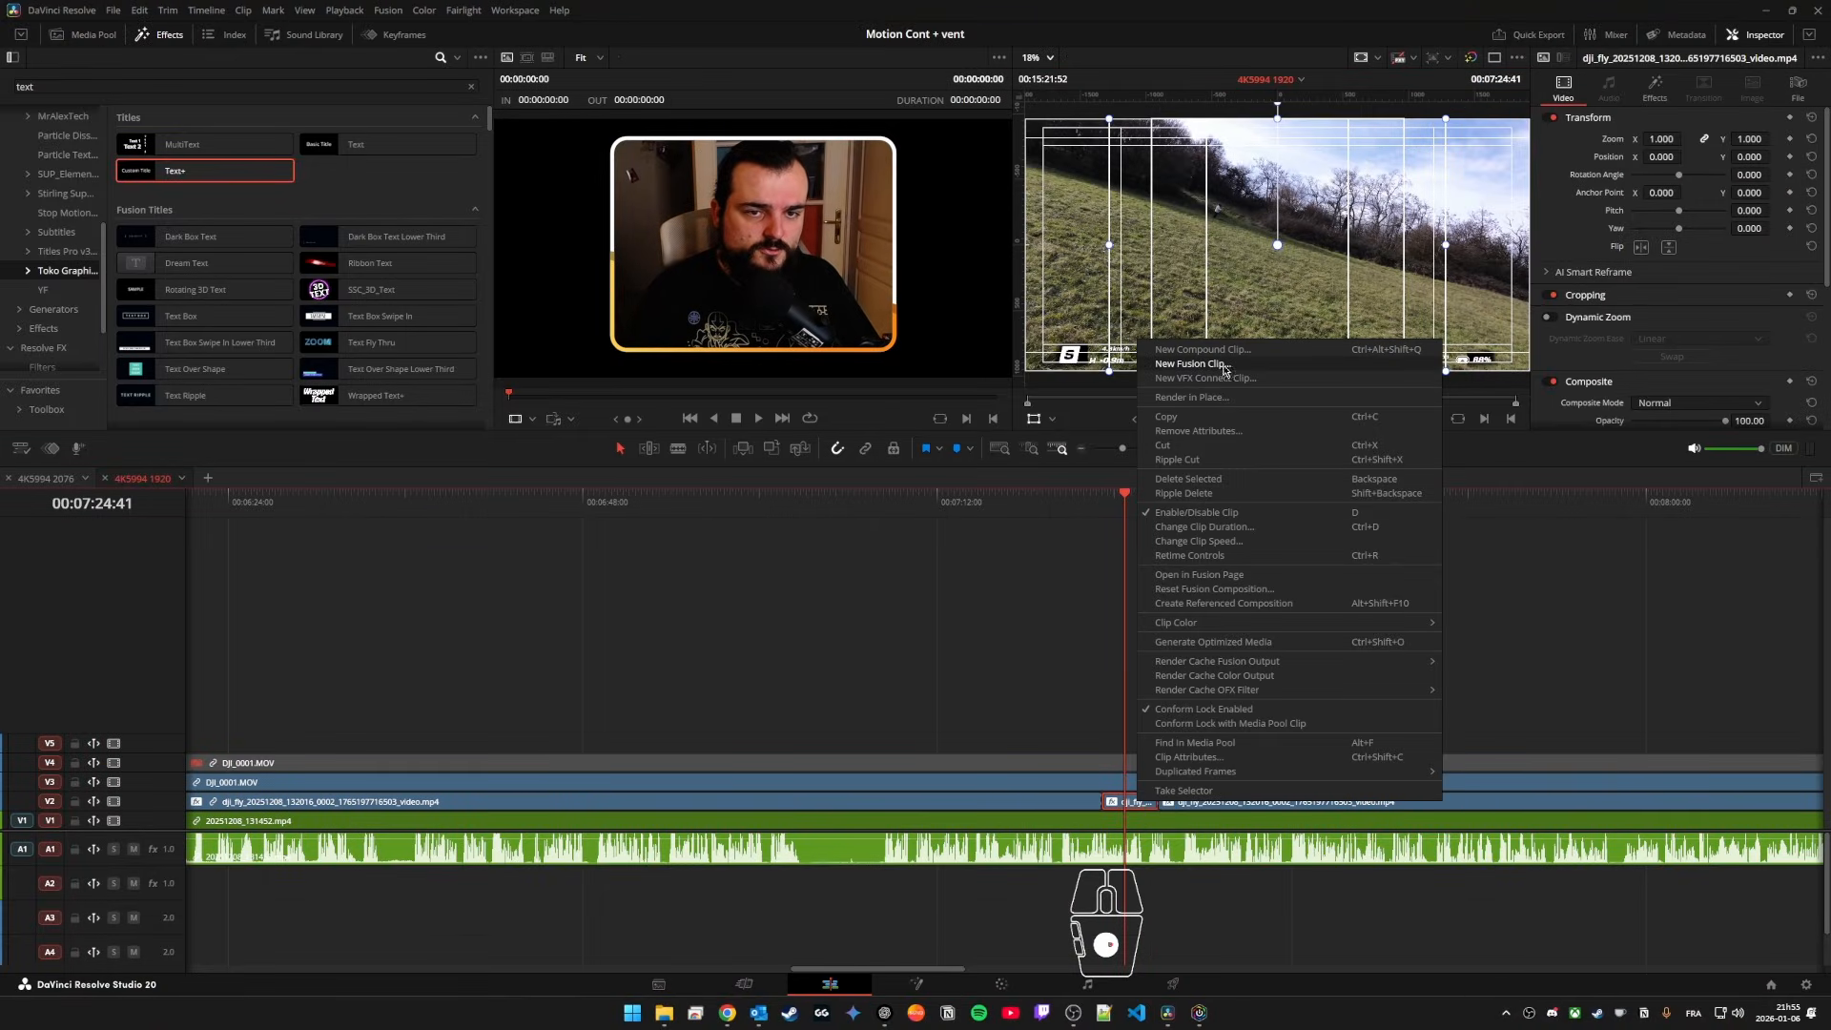
left_click(1194, 365)
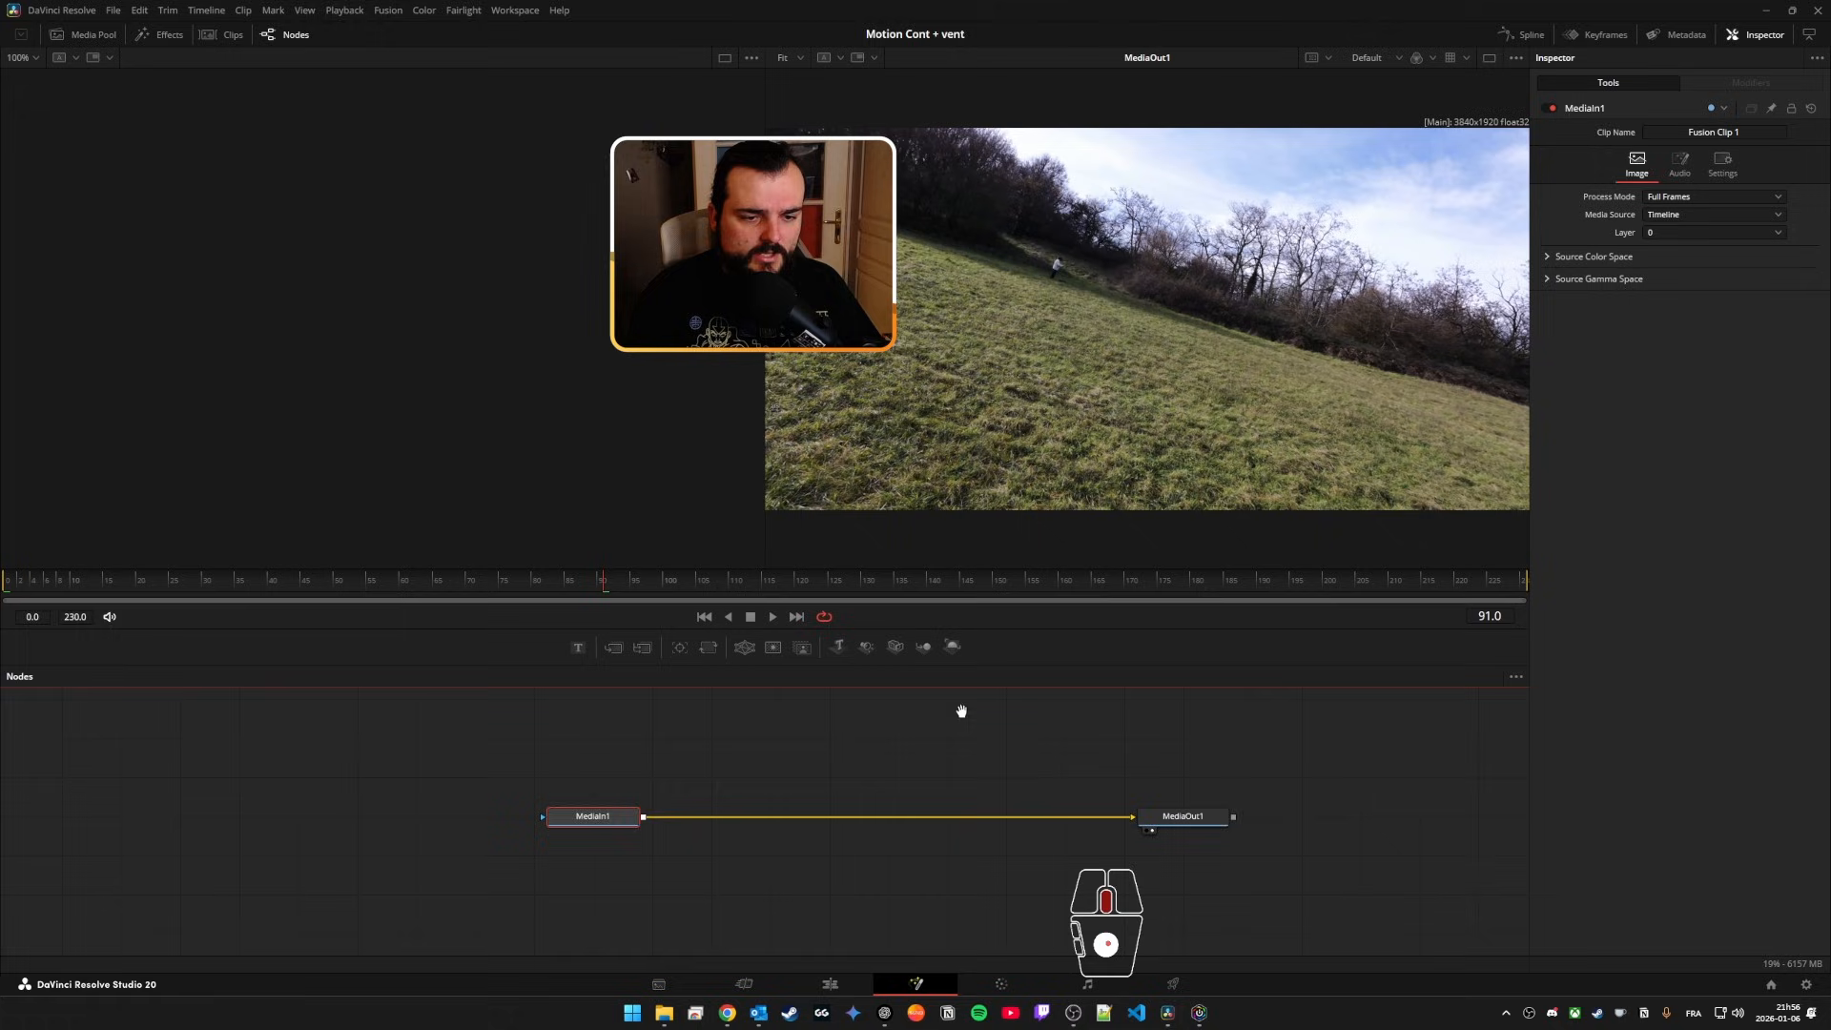
left_click_drag(963, 711, 911, 710)
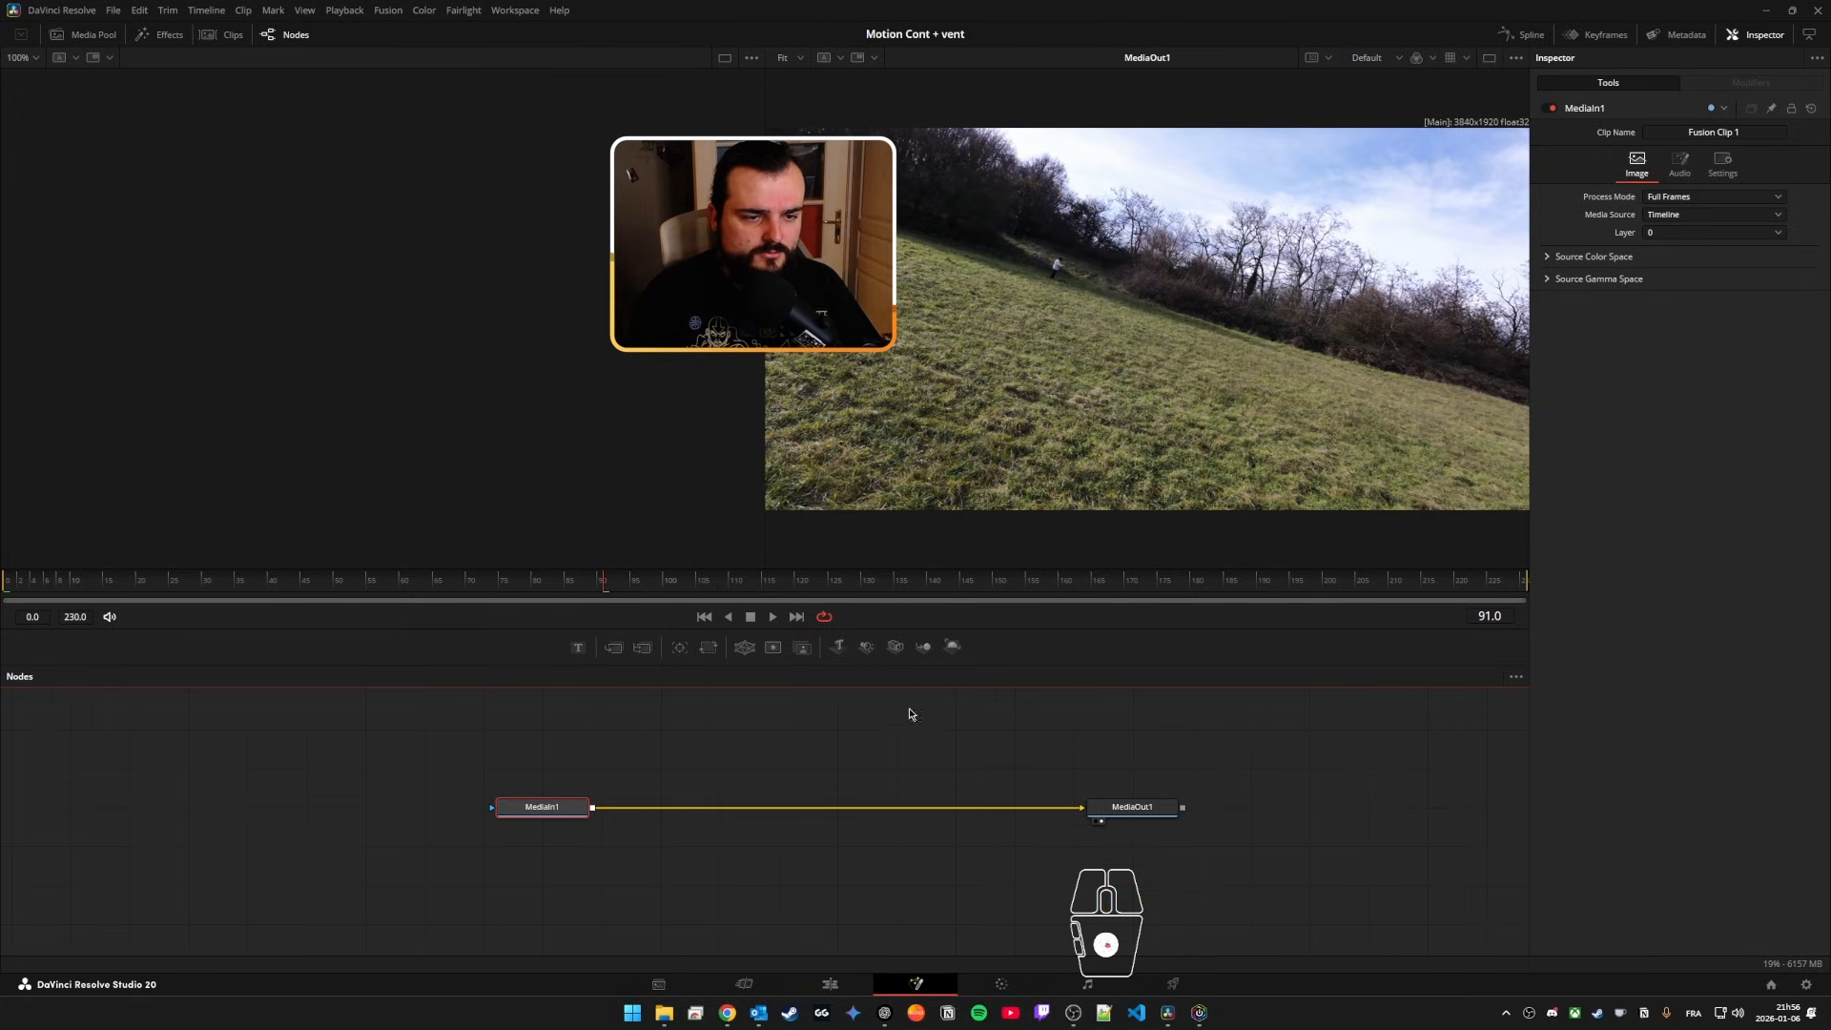
Step: Browse the available Fusion tool sets and the categories of tools that can be added to the node graph
left_click(1044, 679)
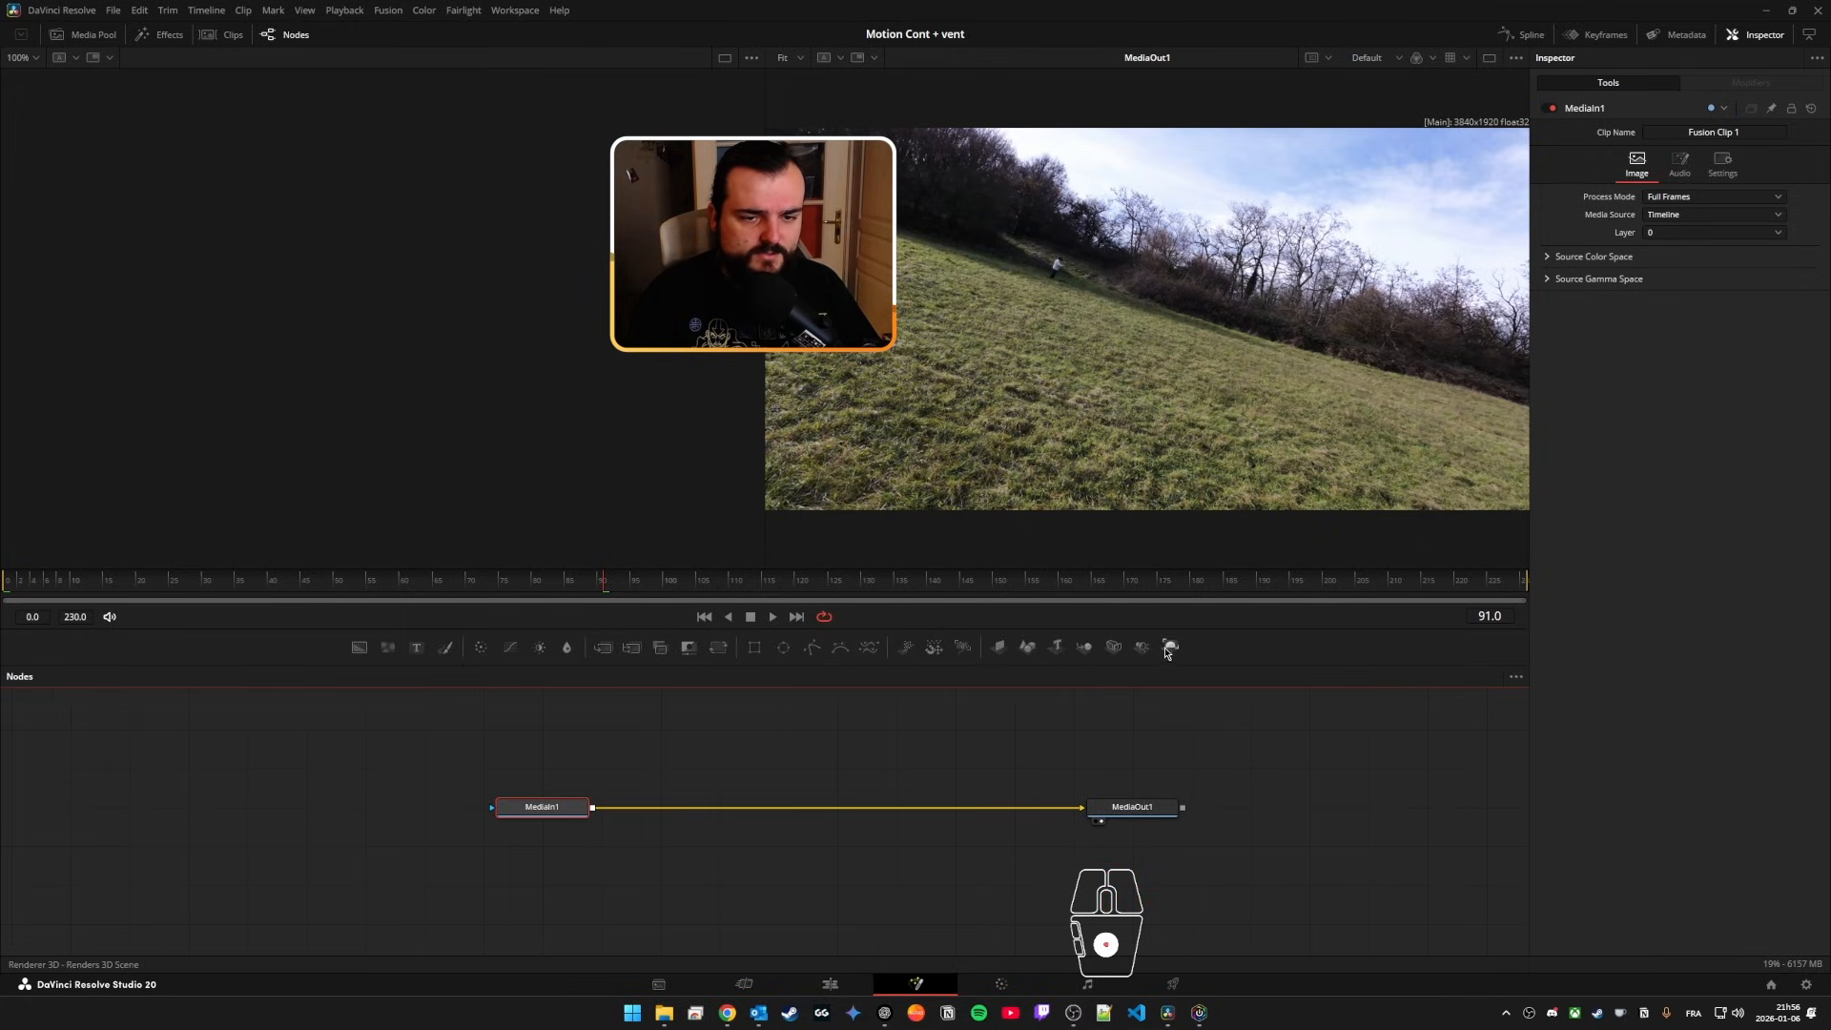
right_click(1213, 650)
left_click(1232, 687)
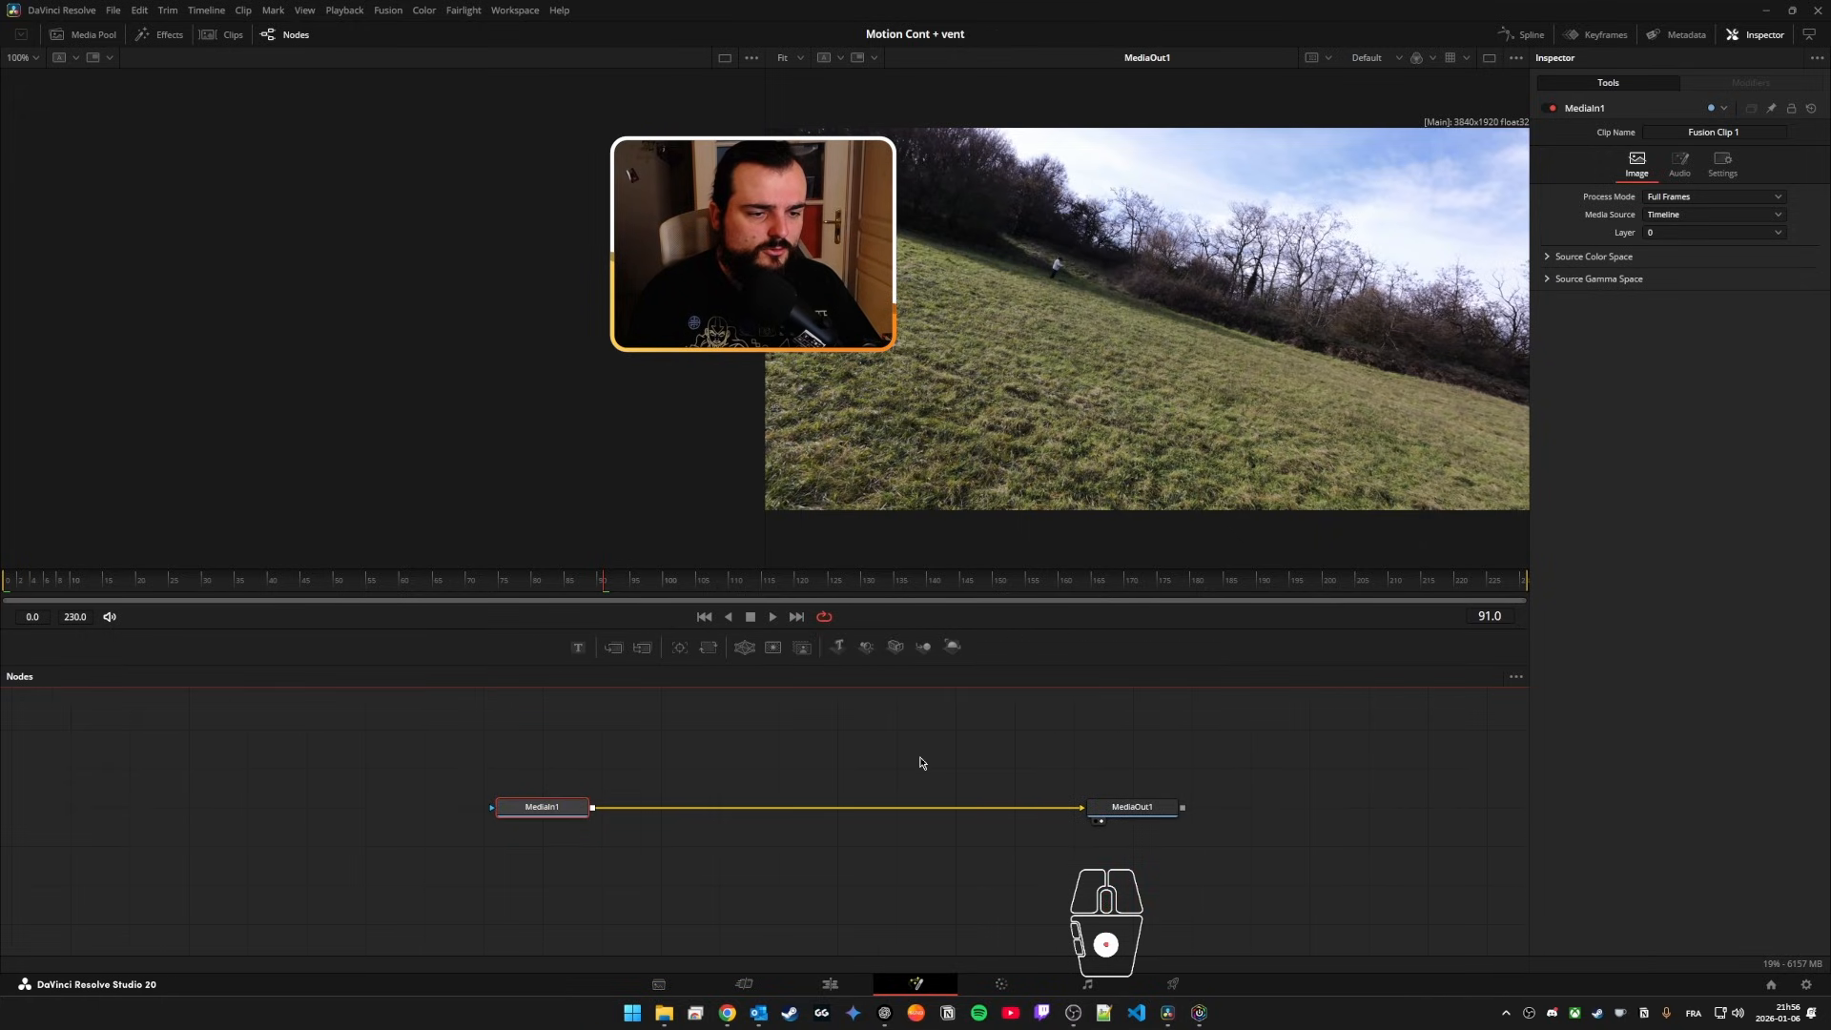
right_click(920, 760)
mouse_move(1005, 773)
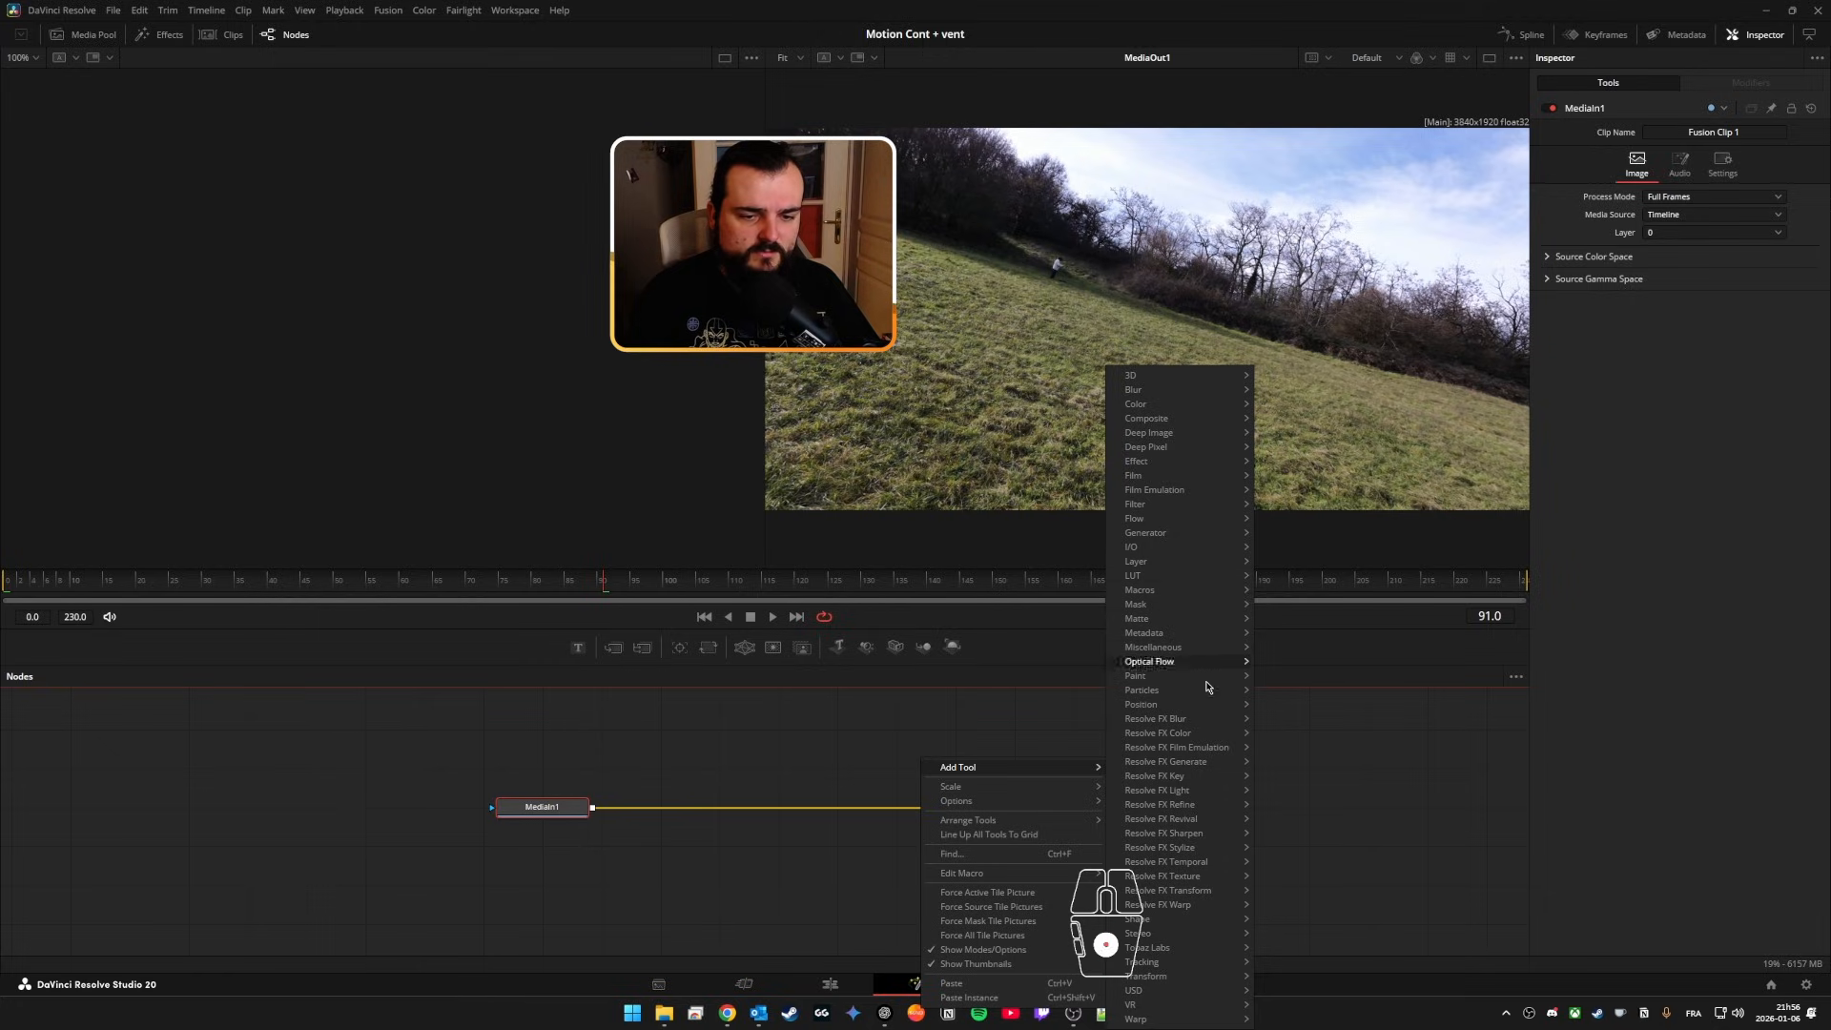
left_click(792, 740)
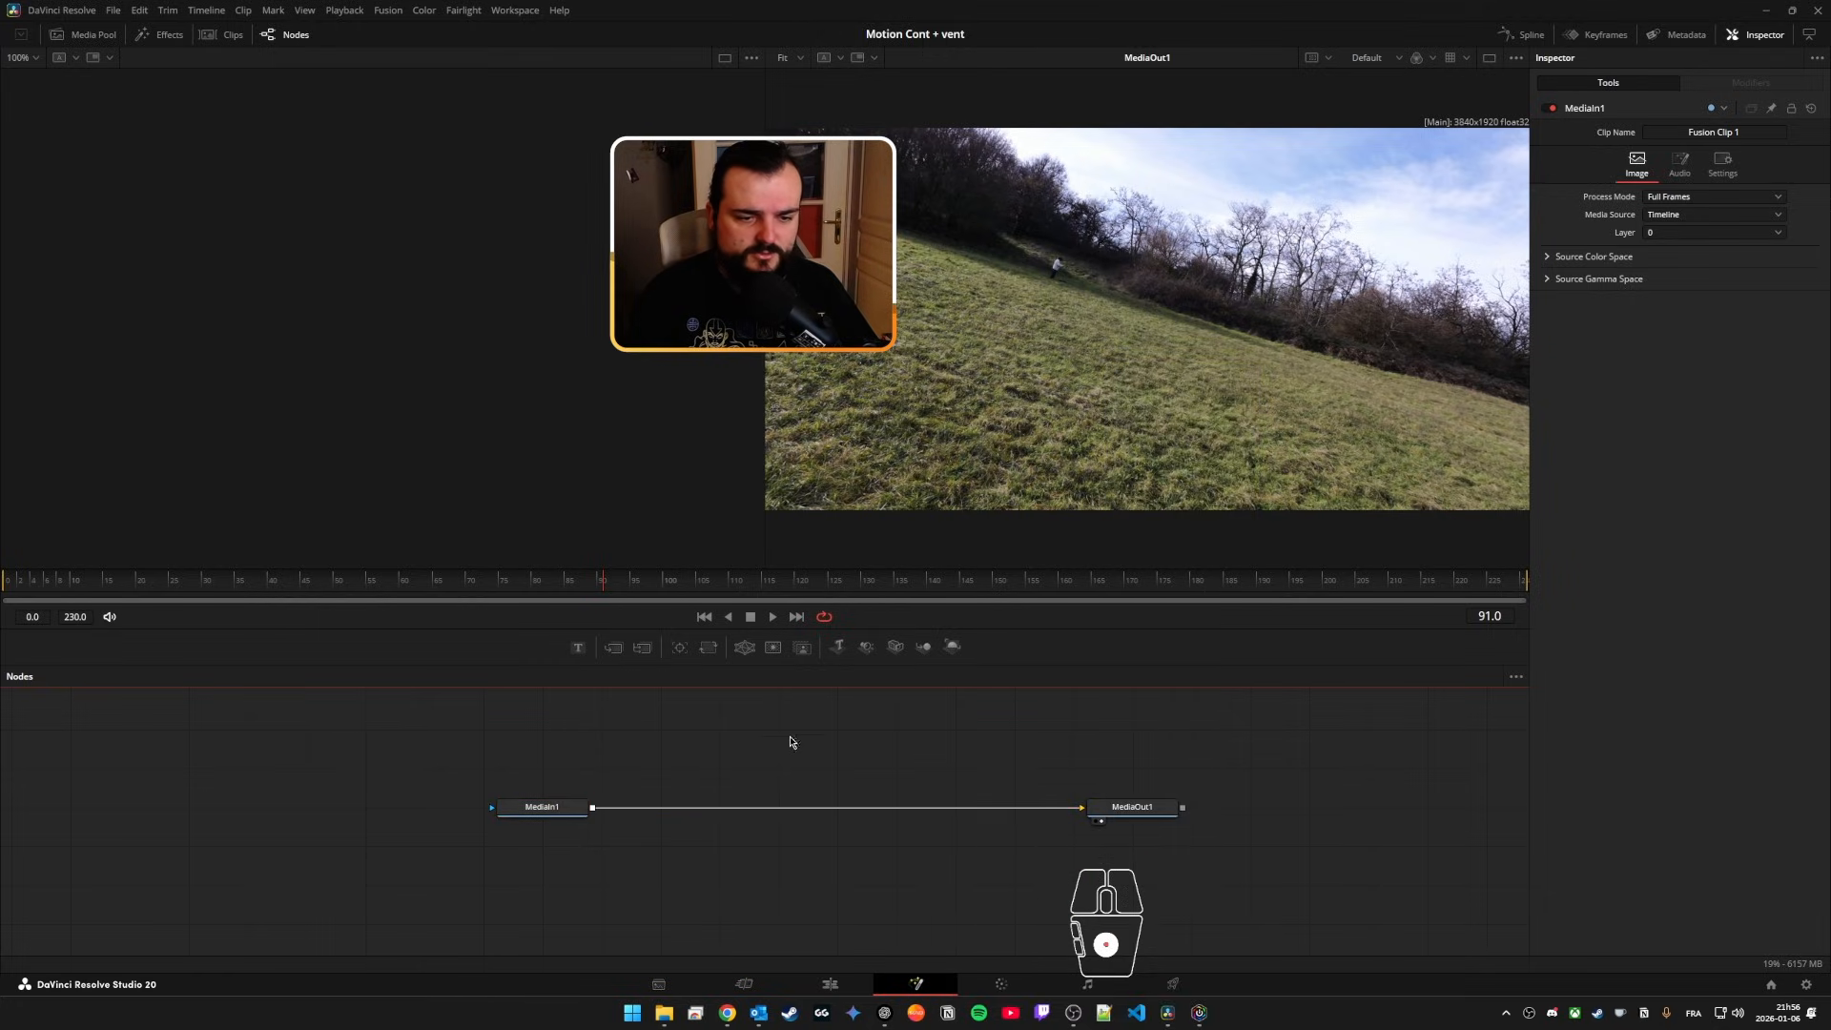
Step: Search the Fusion tool list for "text" without adding a node
left_click_drag(967, 748, 885, 751)
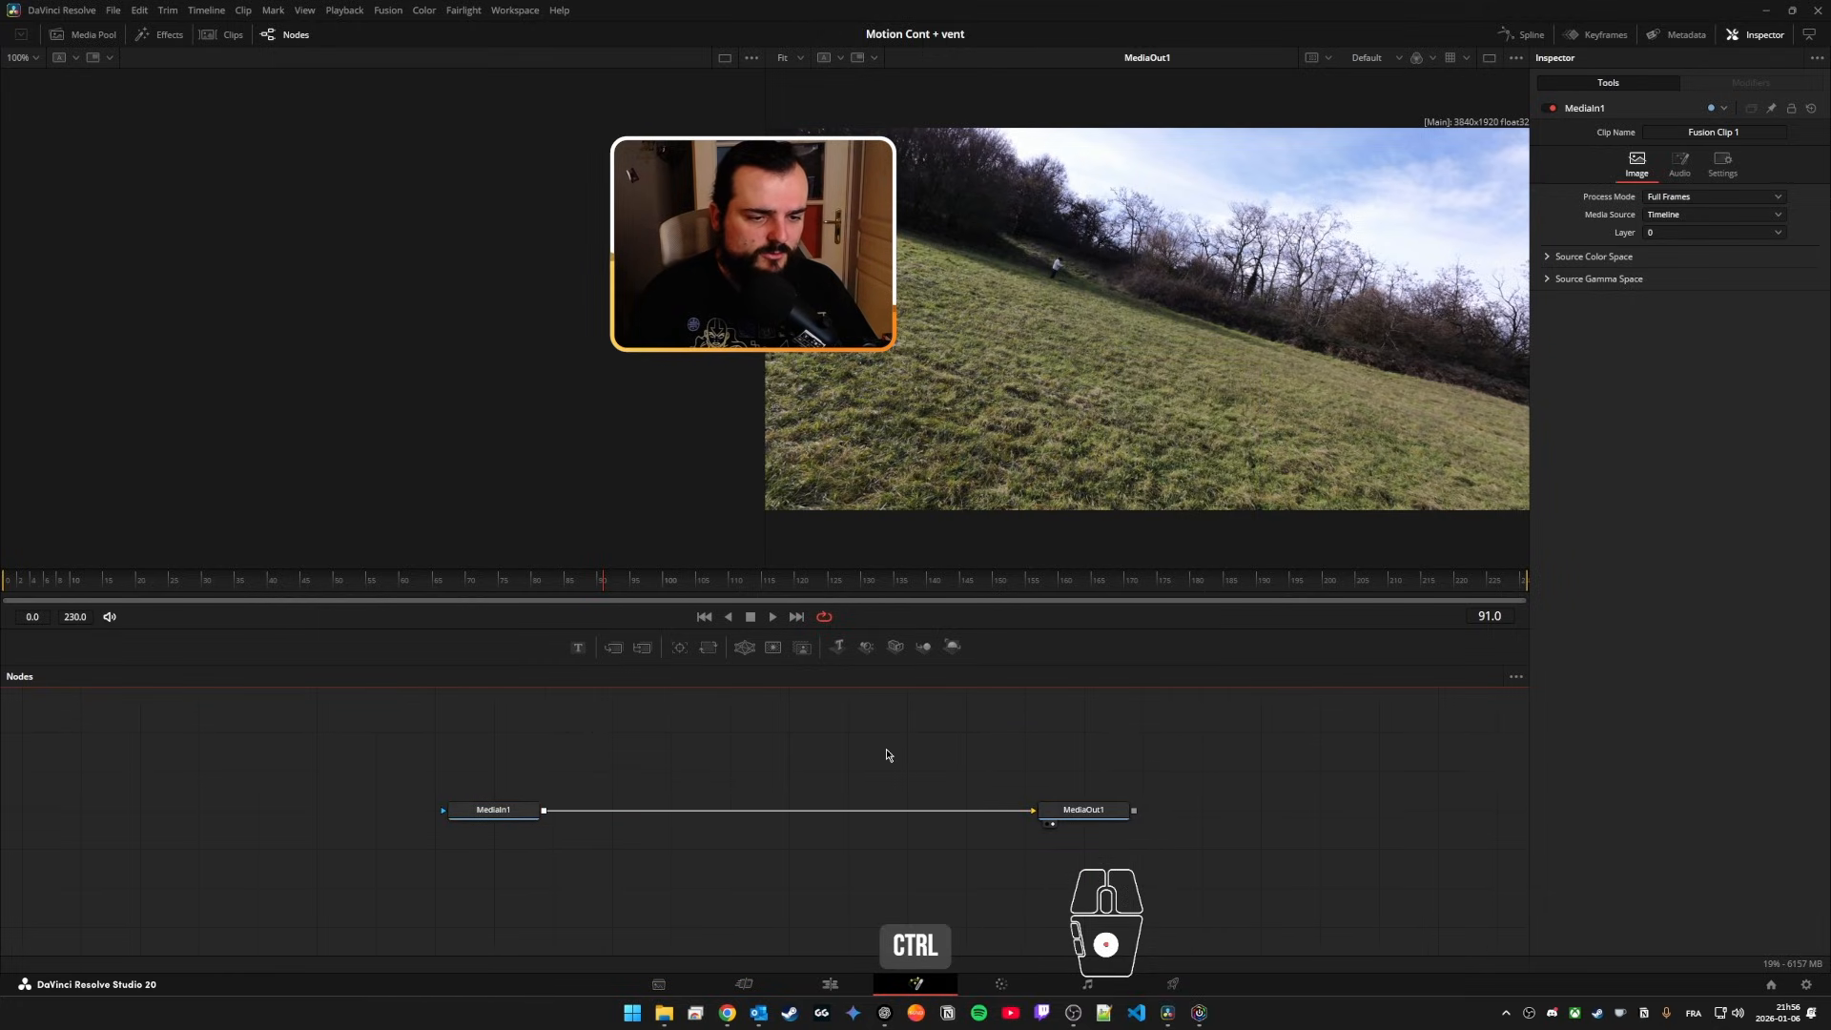
key("ctrl+space")
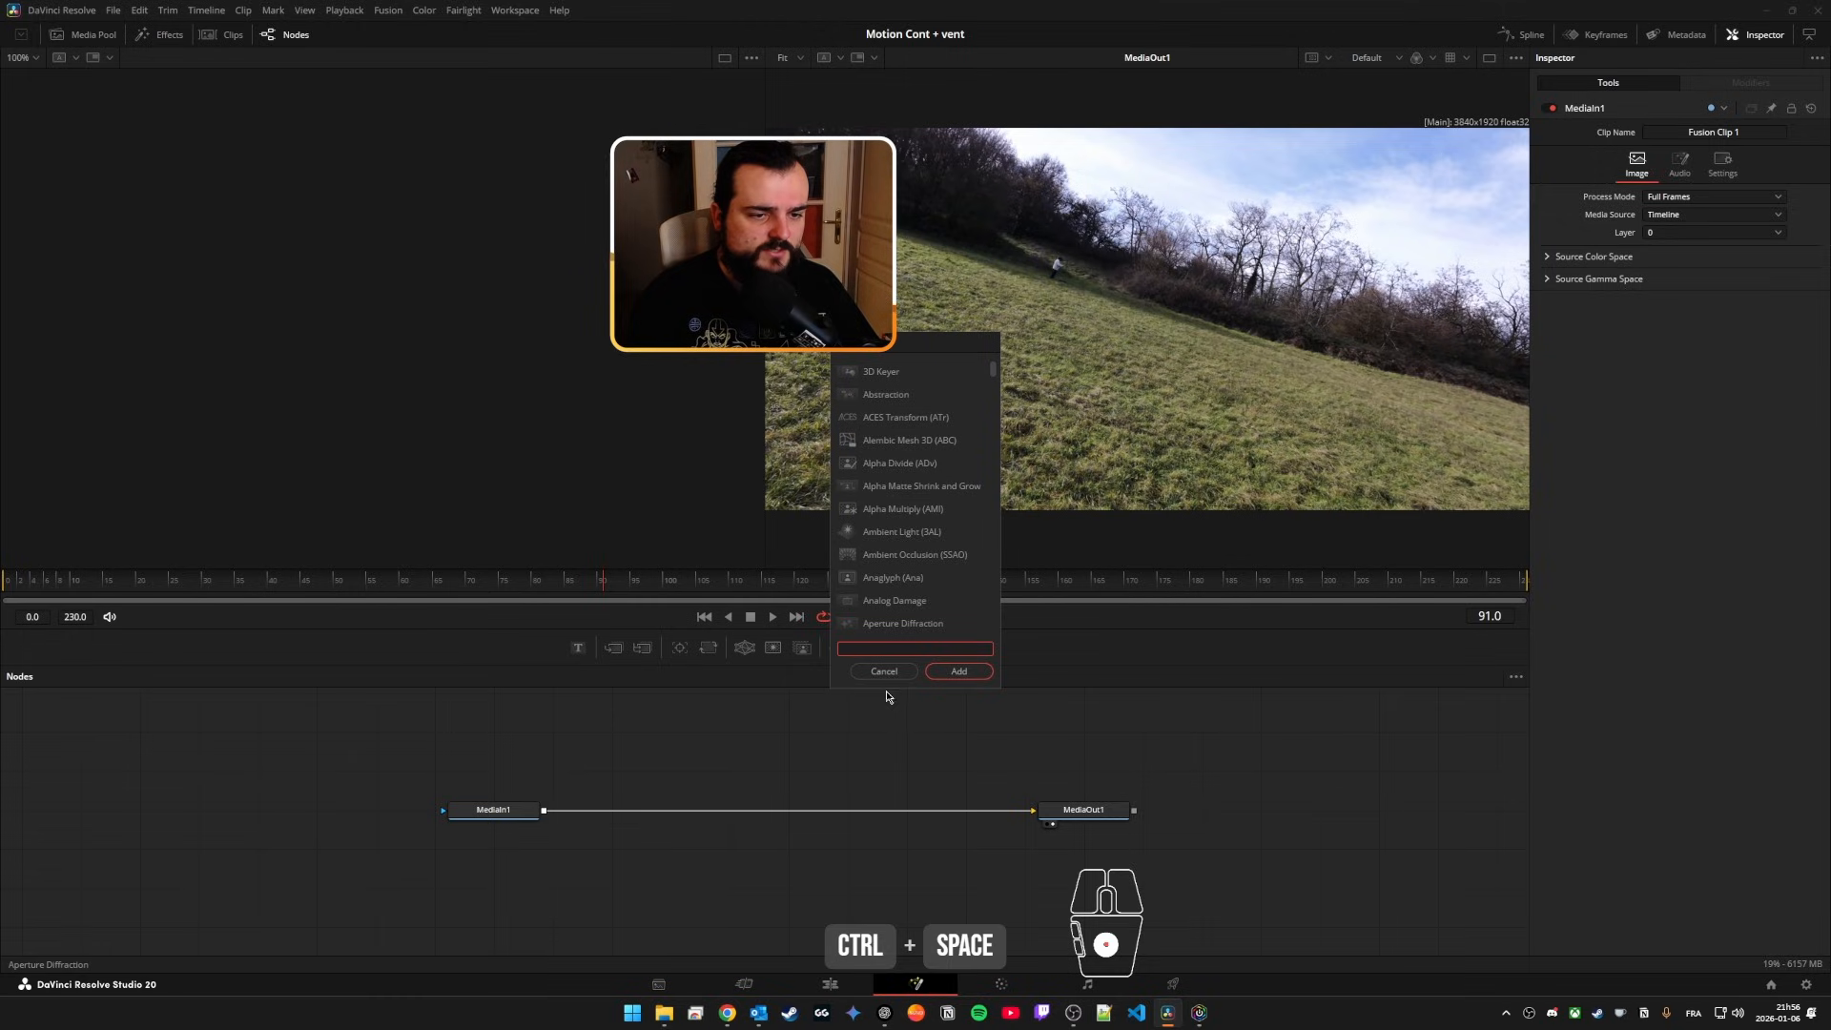
type("text")
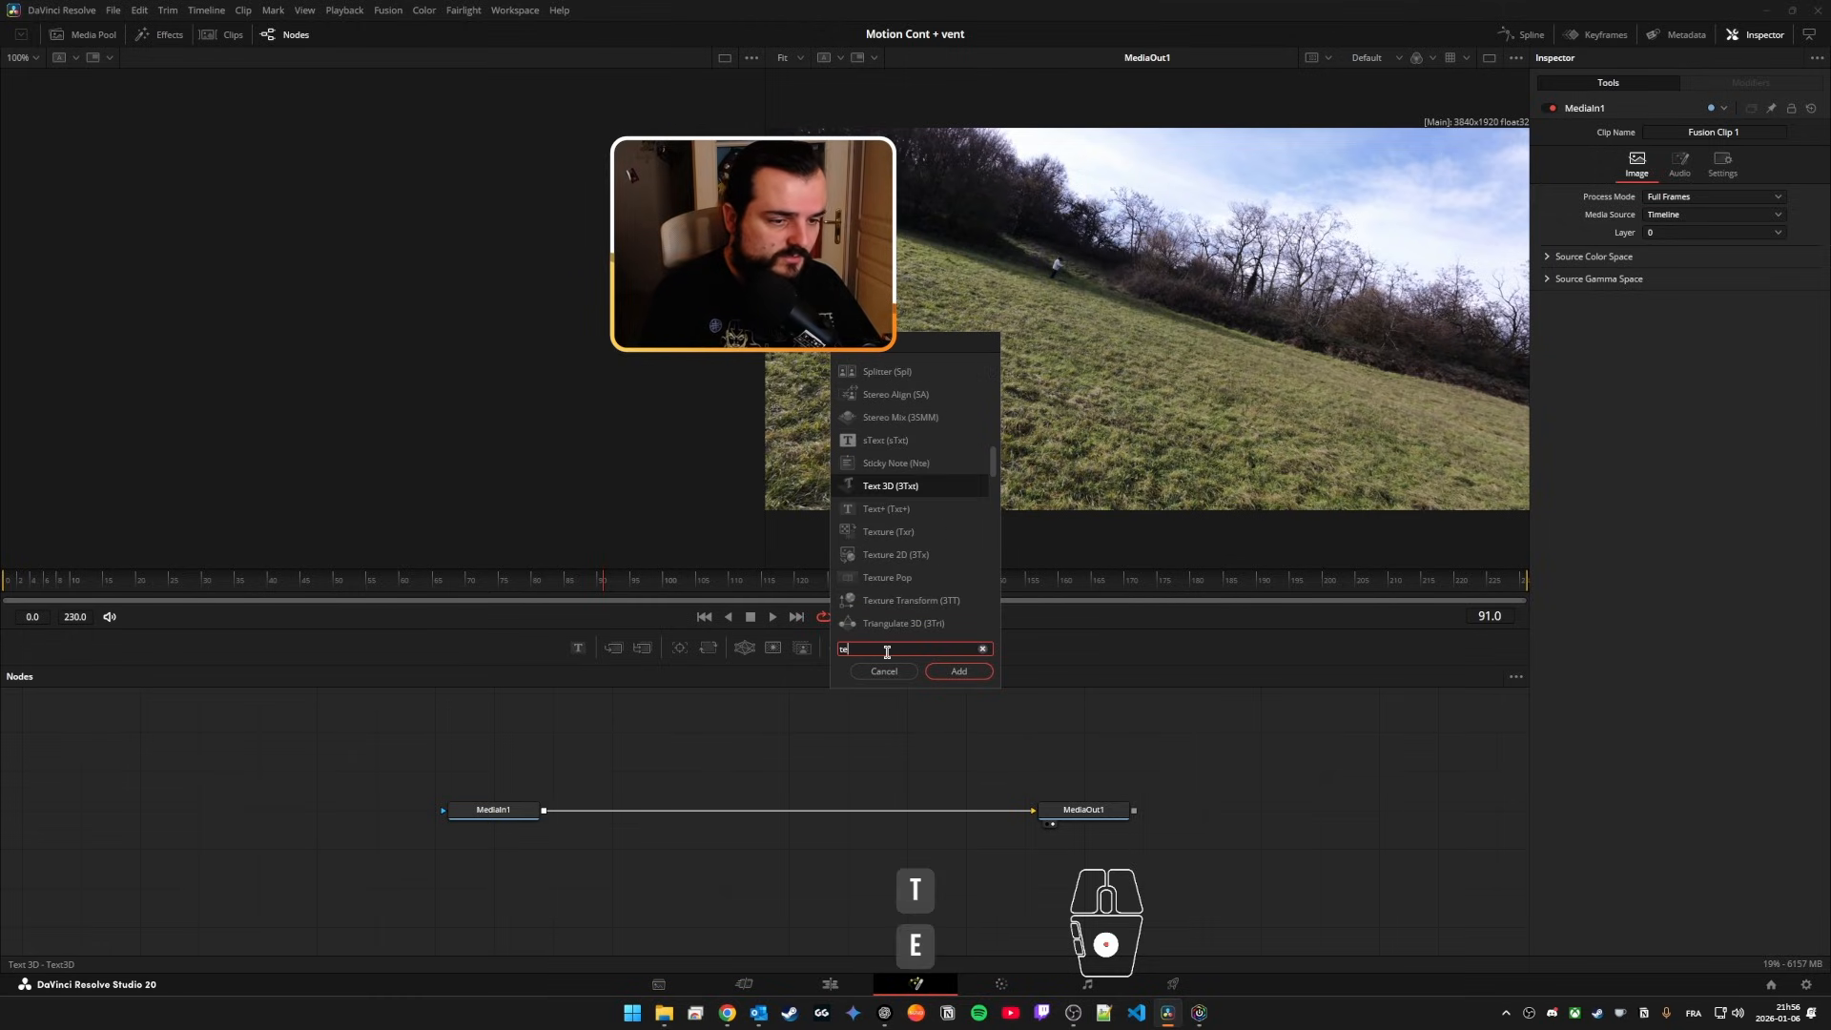
type("=")
key("BackSpace")
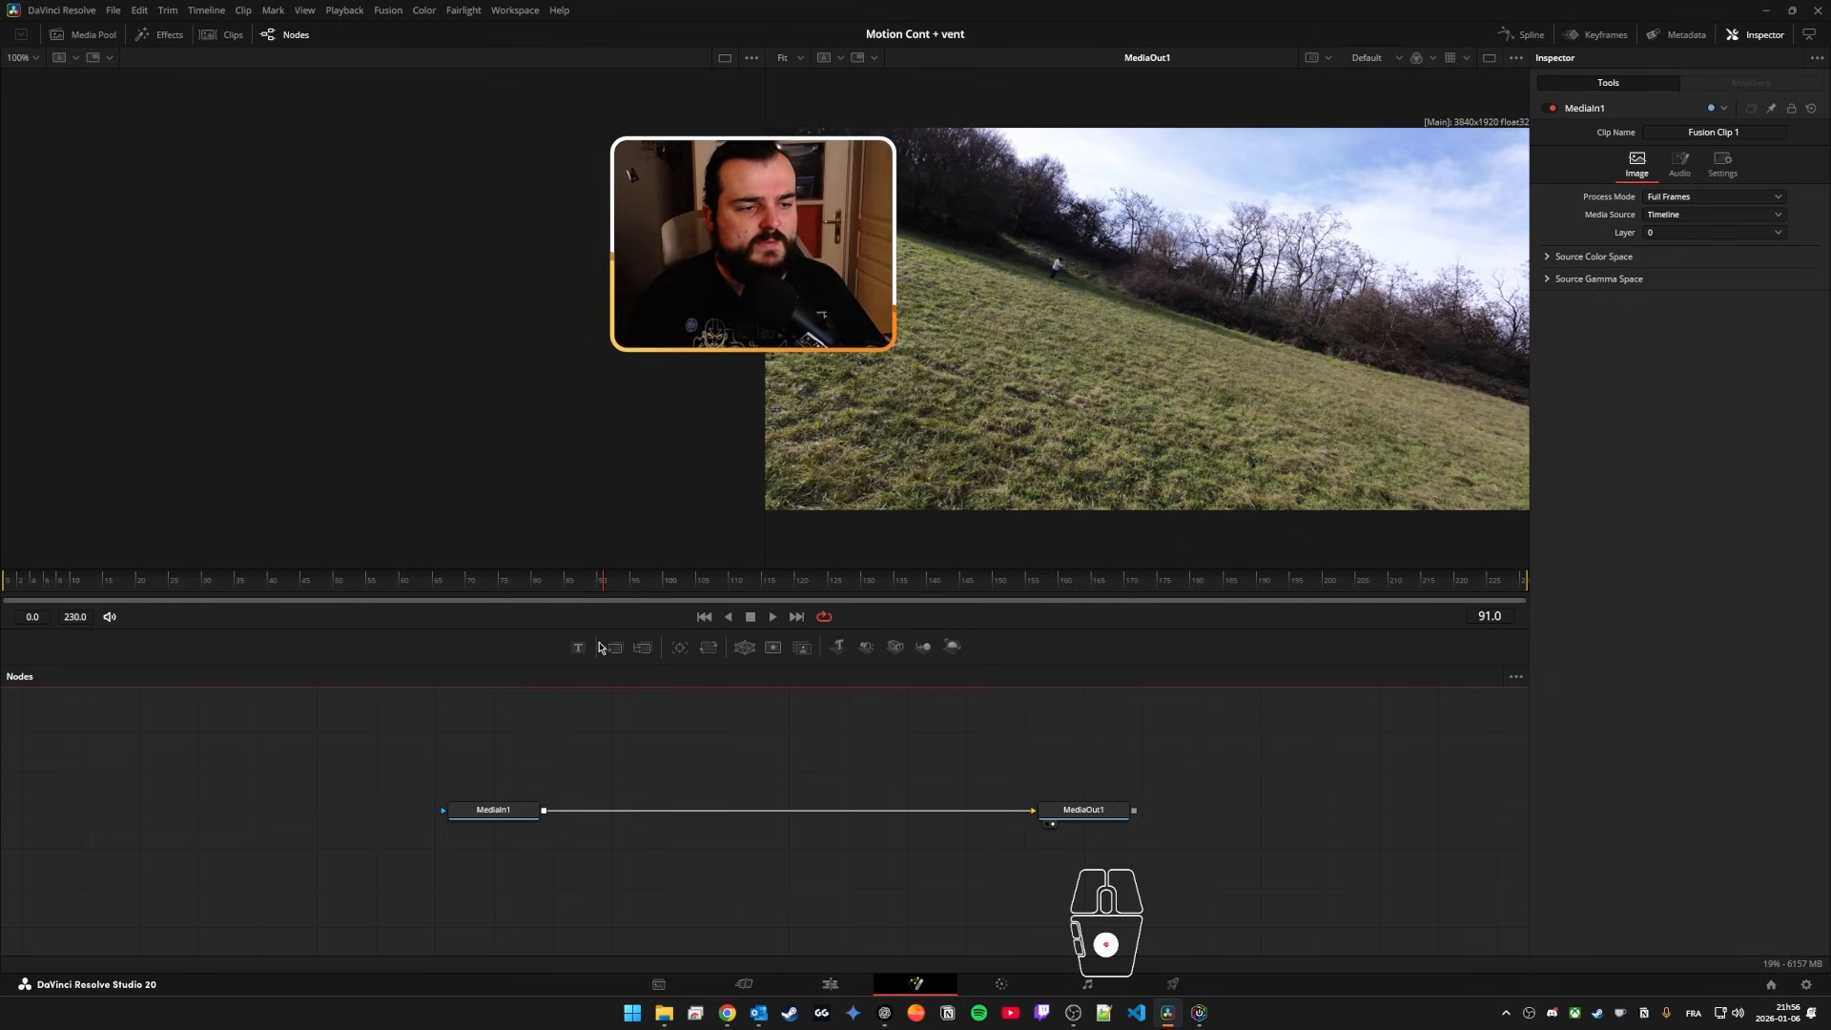
left_click_drag(799, 728, 768, 733)
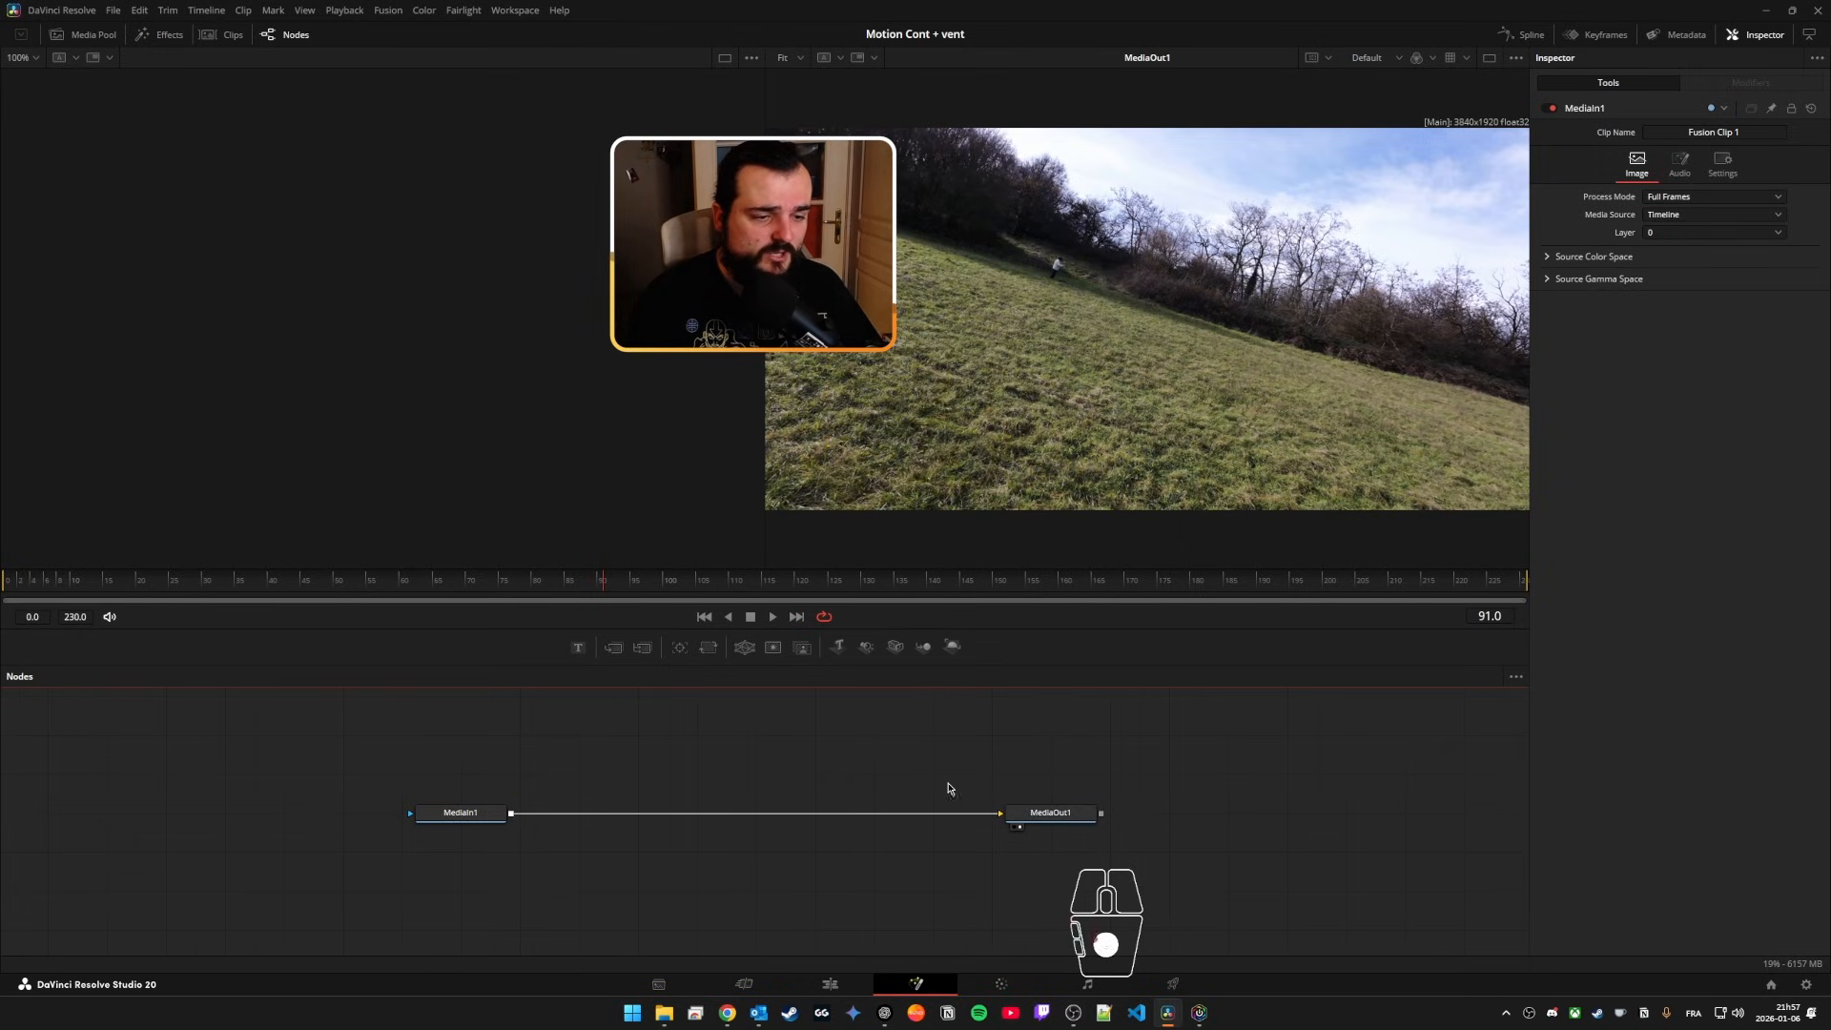
Step: Add a Text+ node merged over MediaIn1 and set its text to "Bonjour"
left_click_drag(620, 654, 697, 804)
left_click(616, 652)
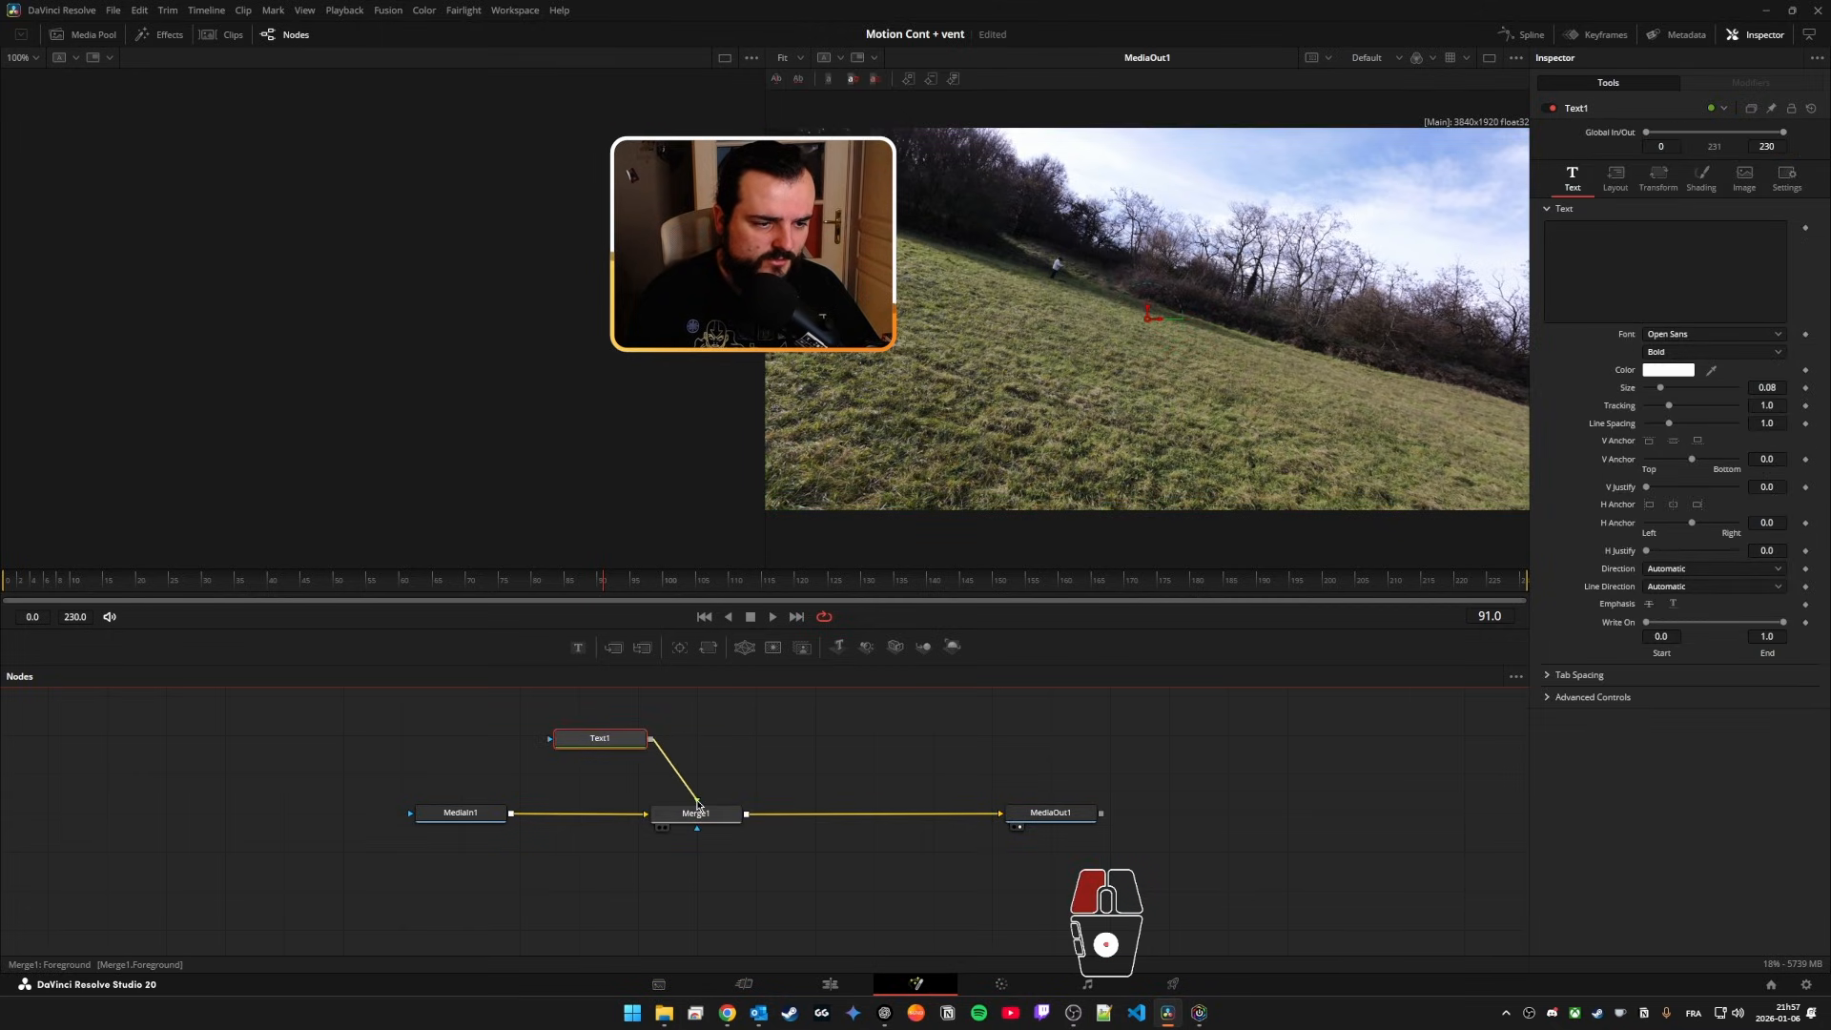
left_click(1638, 302)
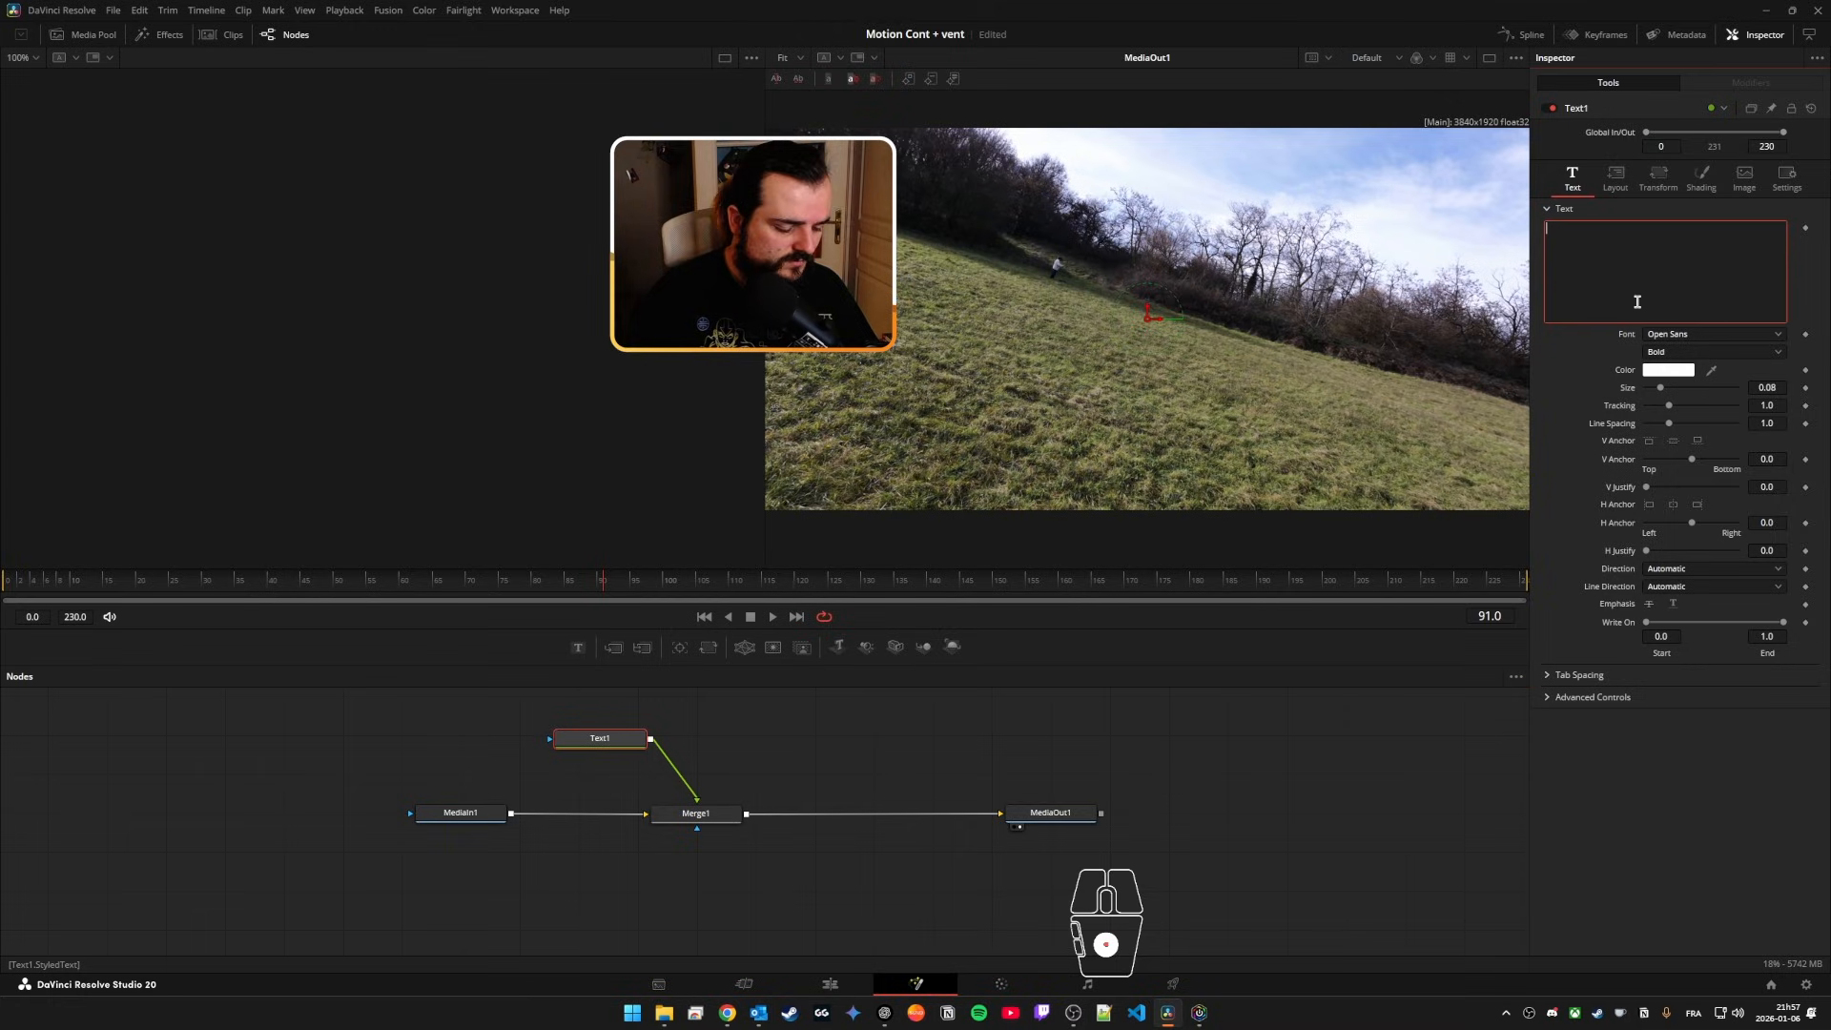
type("Bonjour")
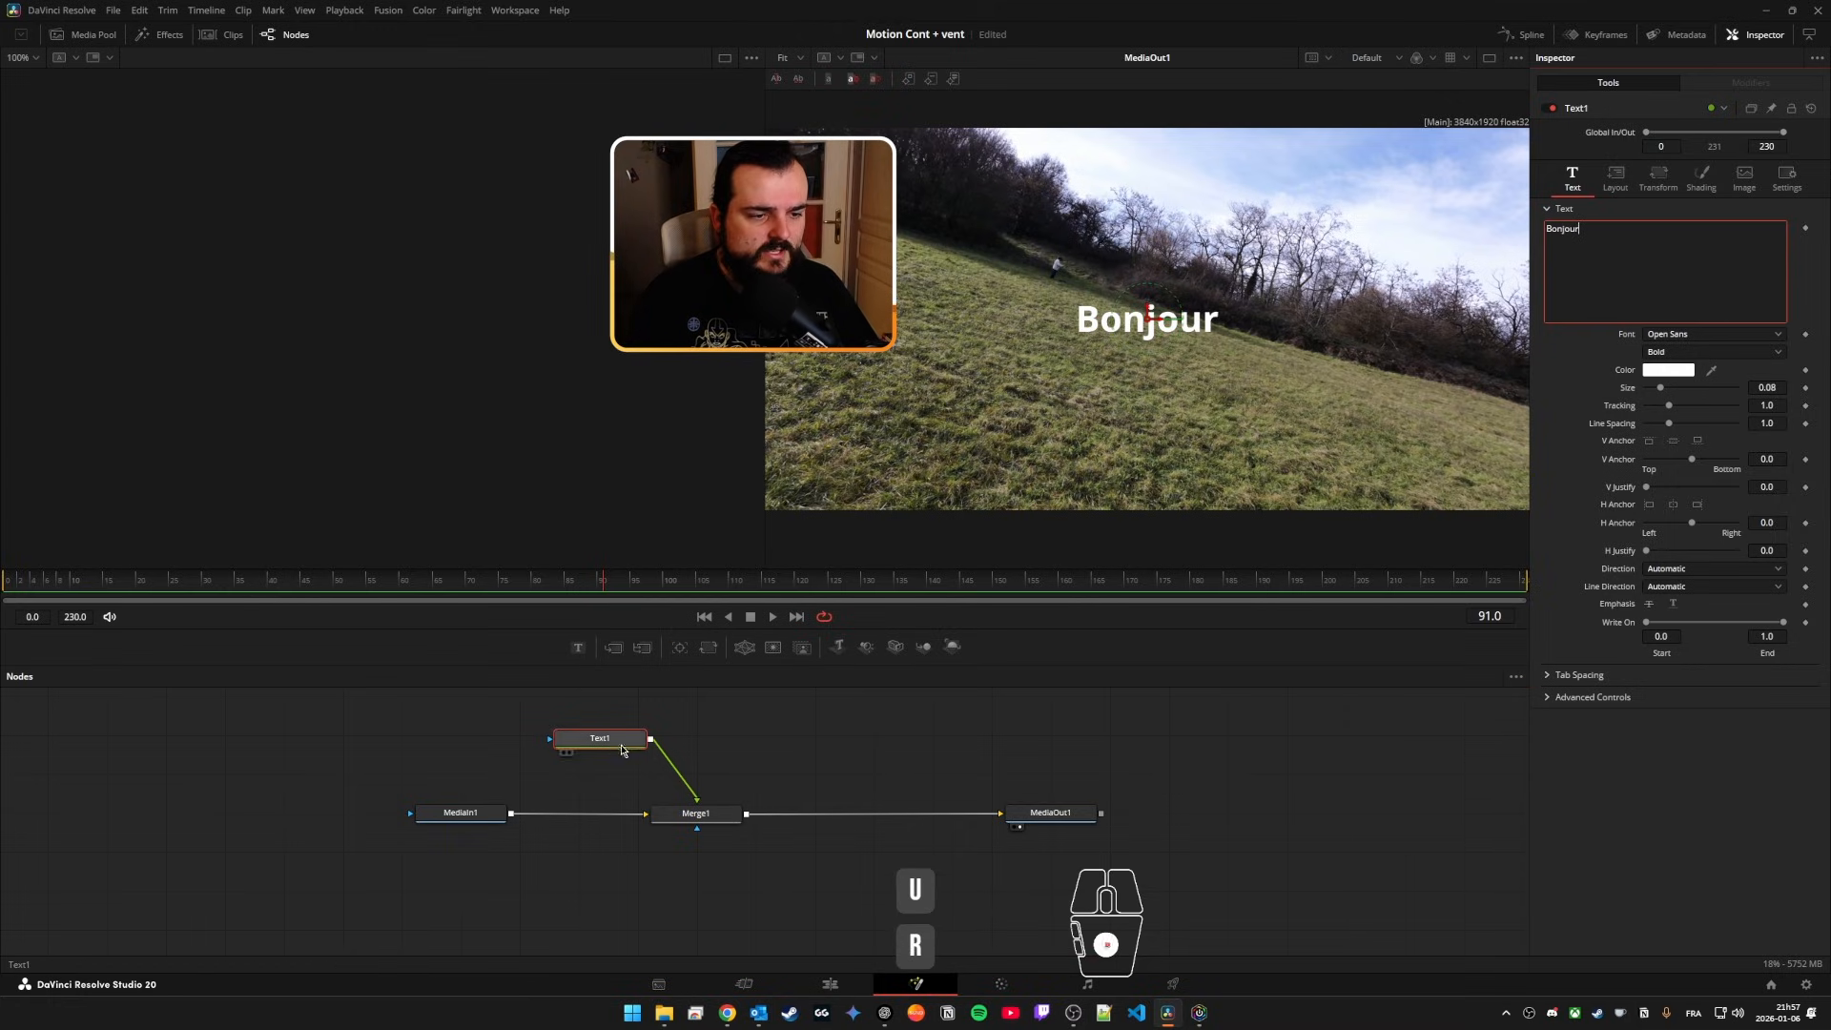
Step: Try connecting Text1 directly to MediaOut1, and restore its connection through Merge1
left_click_drag(672, 764, 830, 785)
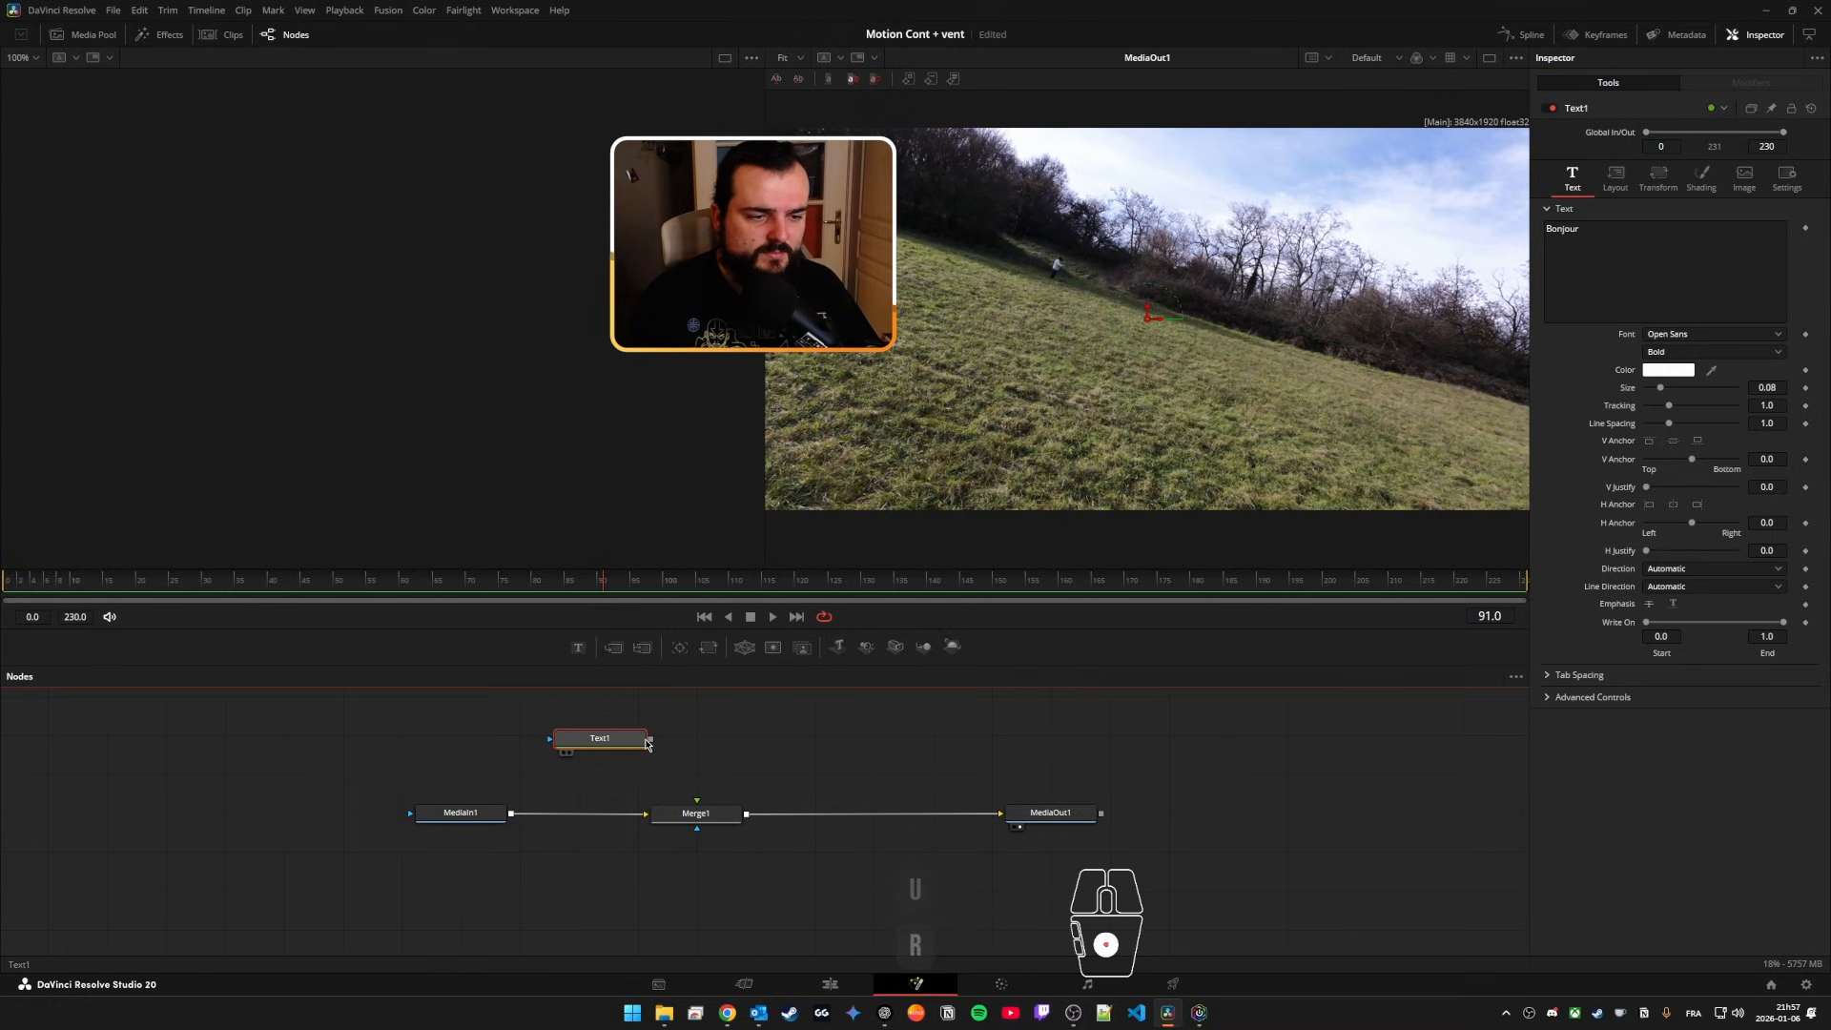
left_click_drag(650, 739, 1003, 814)
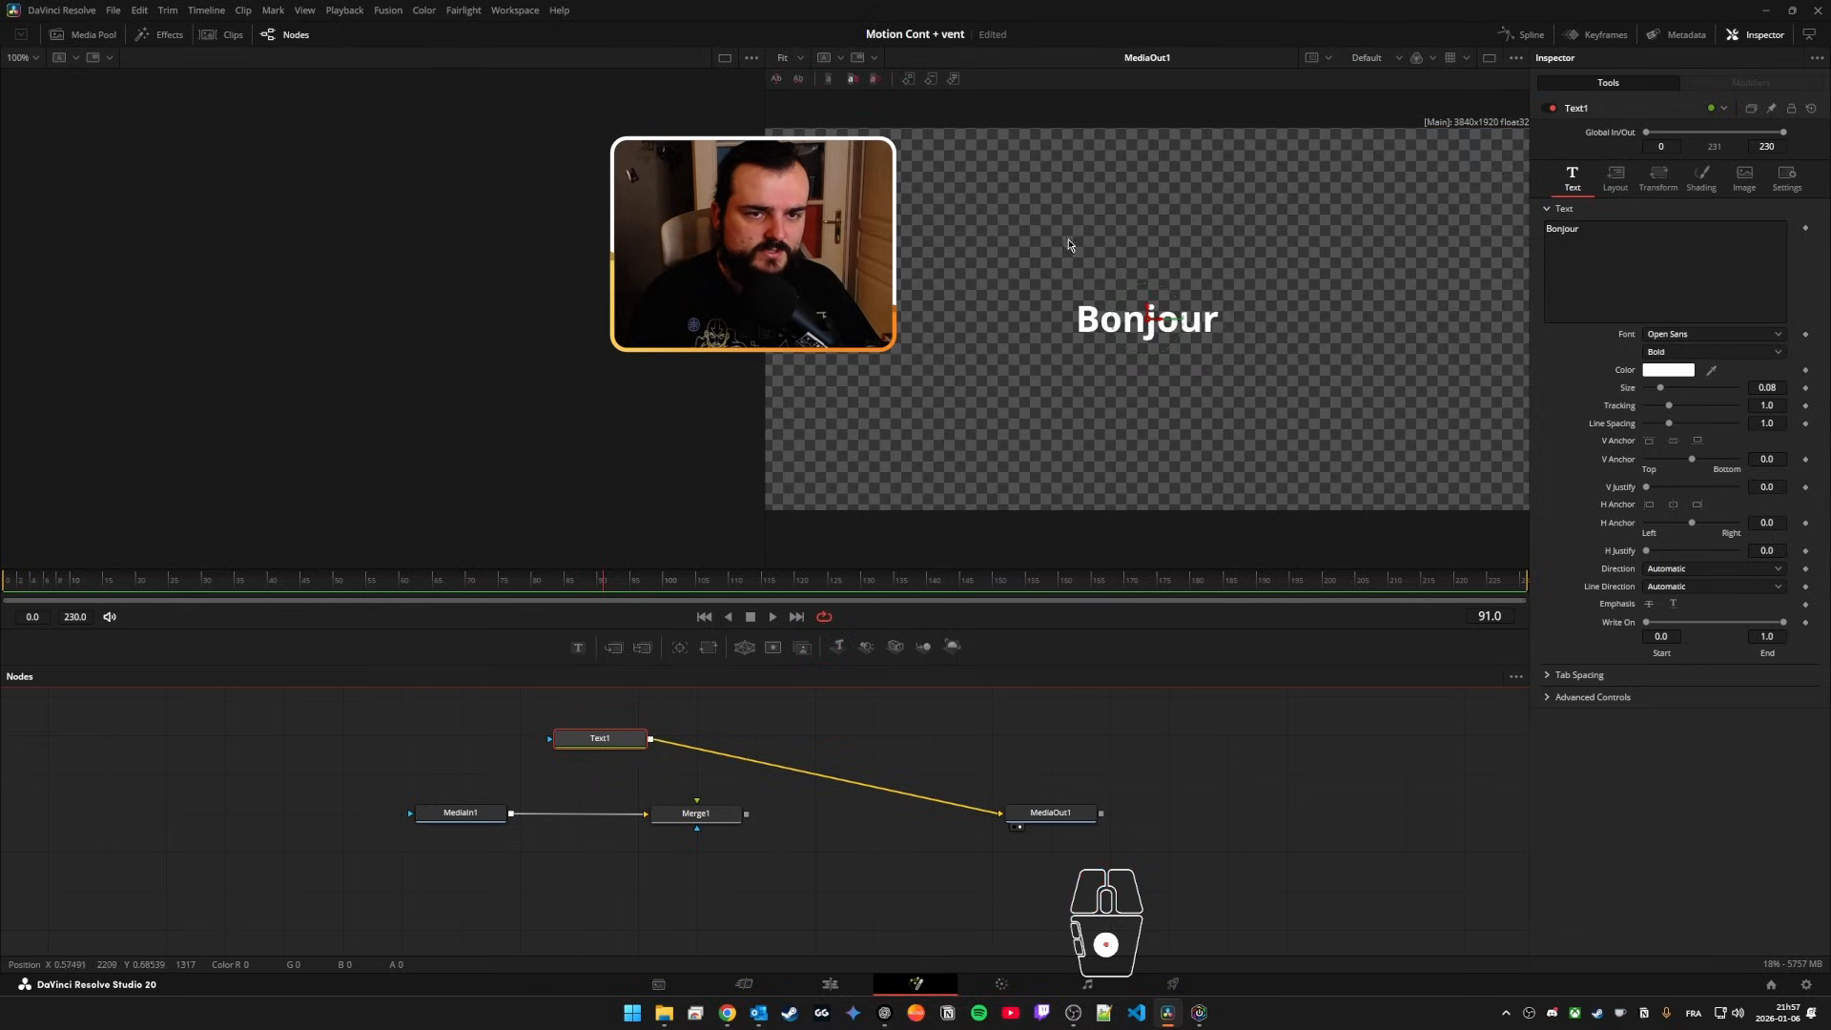
left_click_drag(746, 814, 1001, 814)
left_click_drag(651, 740, 696, 804)
left_click_drag(618, 743, 697, 804)
Step: Arrange Text1 directly above Merge1, and insert a Surface Tracker node between Merge1 and MediaOut1
left_click_drag(659, 748, 468, 749)
left_click(474, 813)
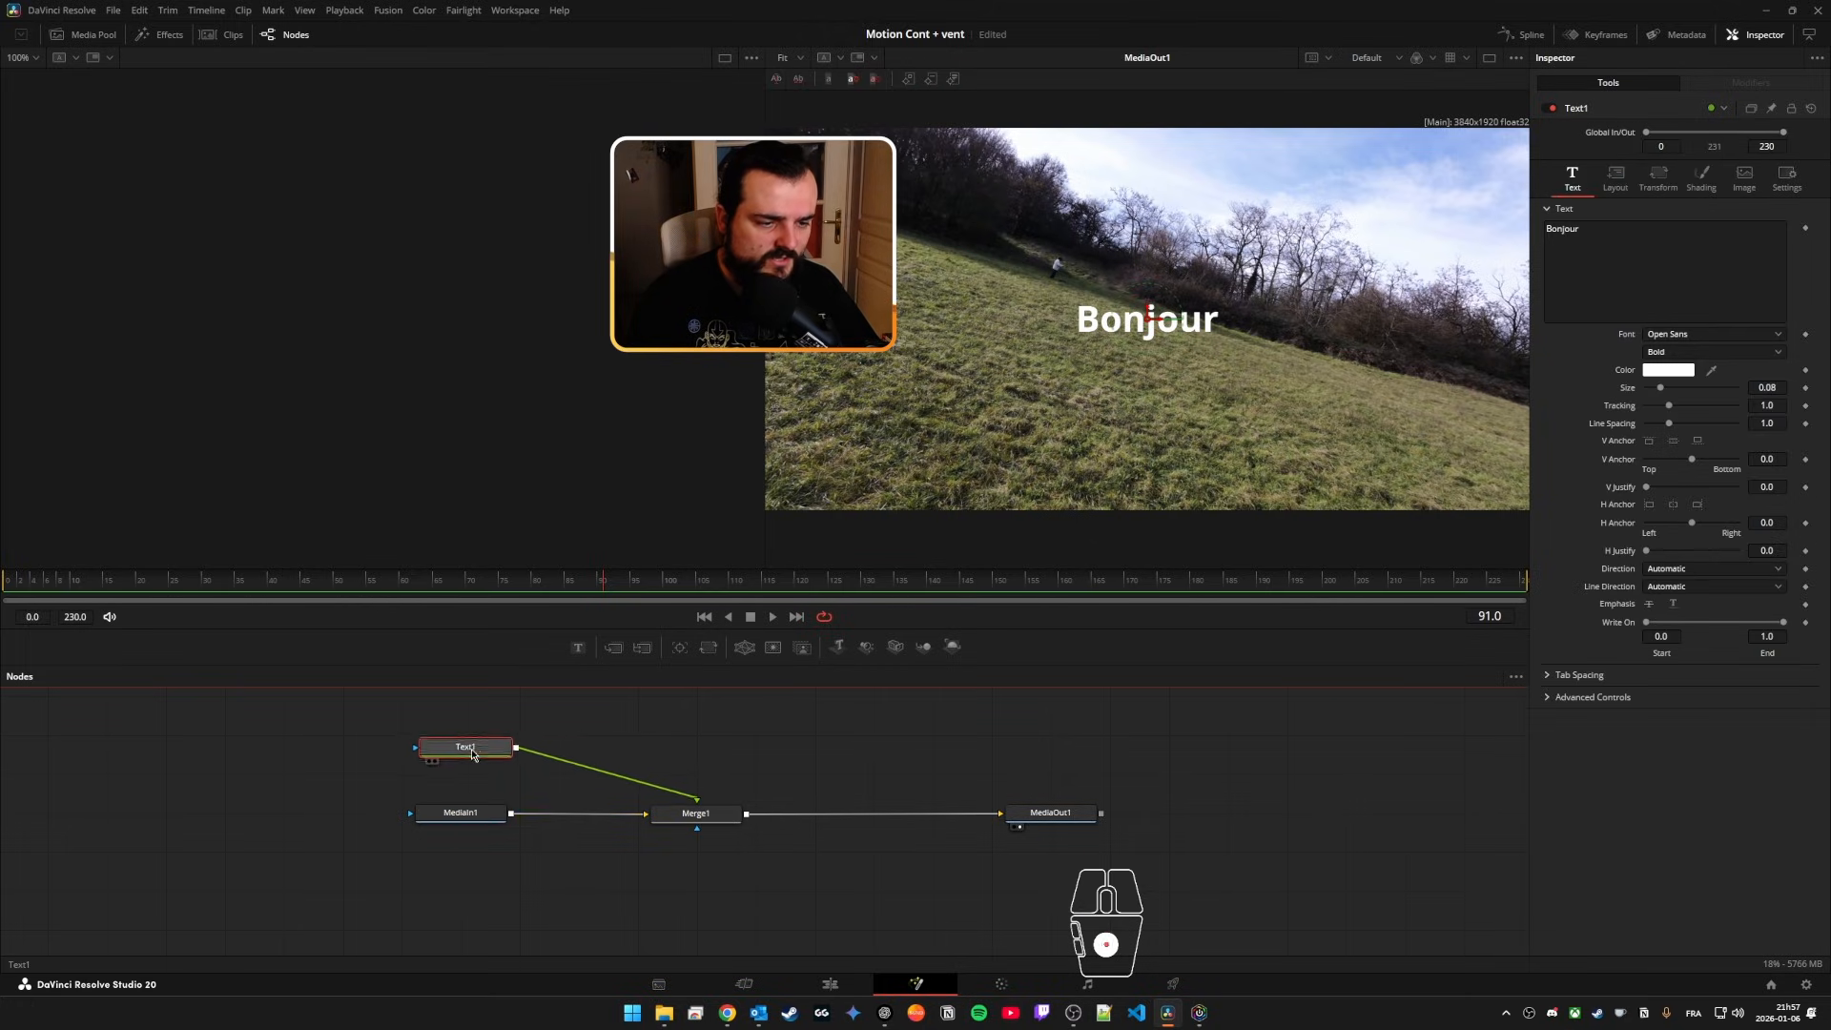
mouse_move(697, 825)
left_mouse_down()
mouse_move(585, 823)
mouse_move(691, 811)
left_mouse_up()
left_click_drag(477, 750, 692, 754)
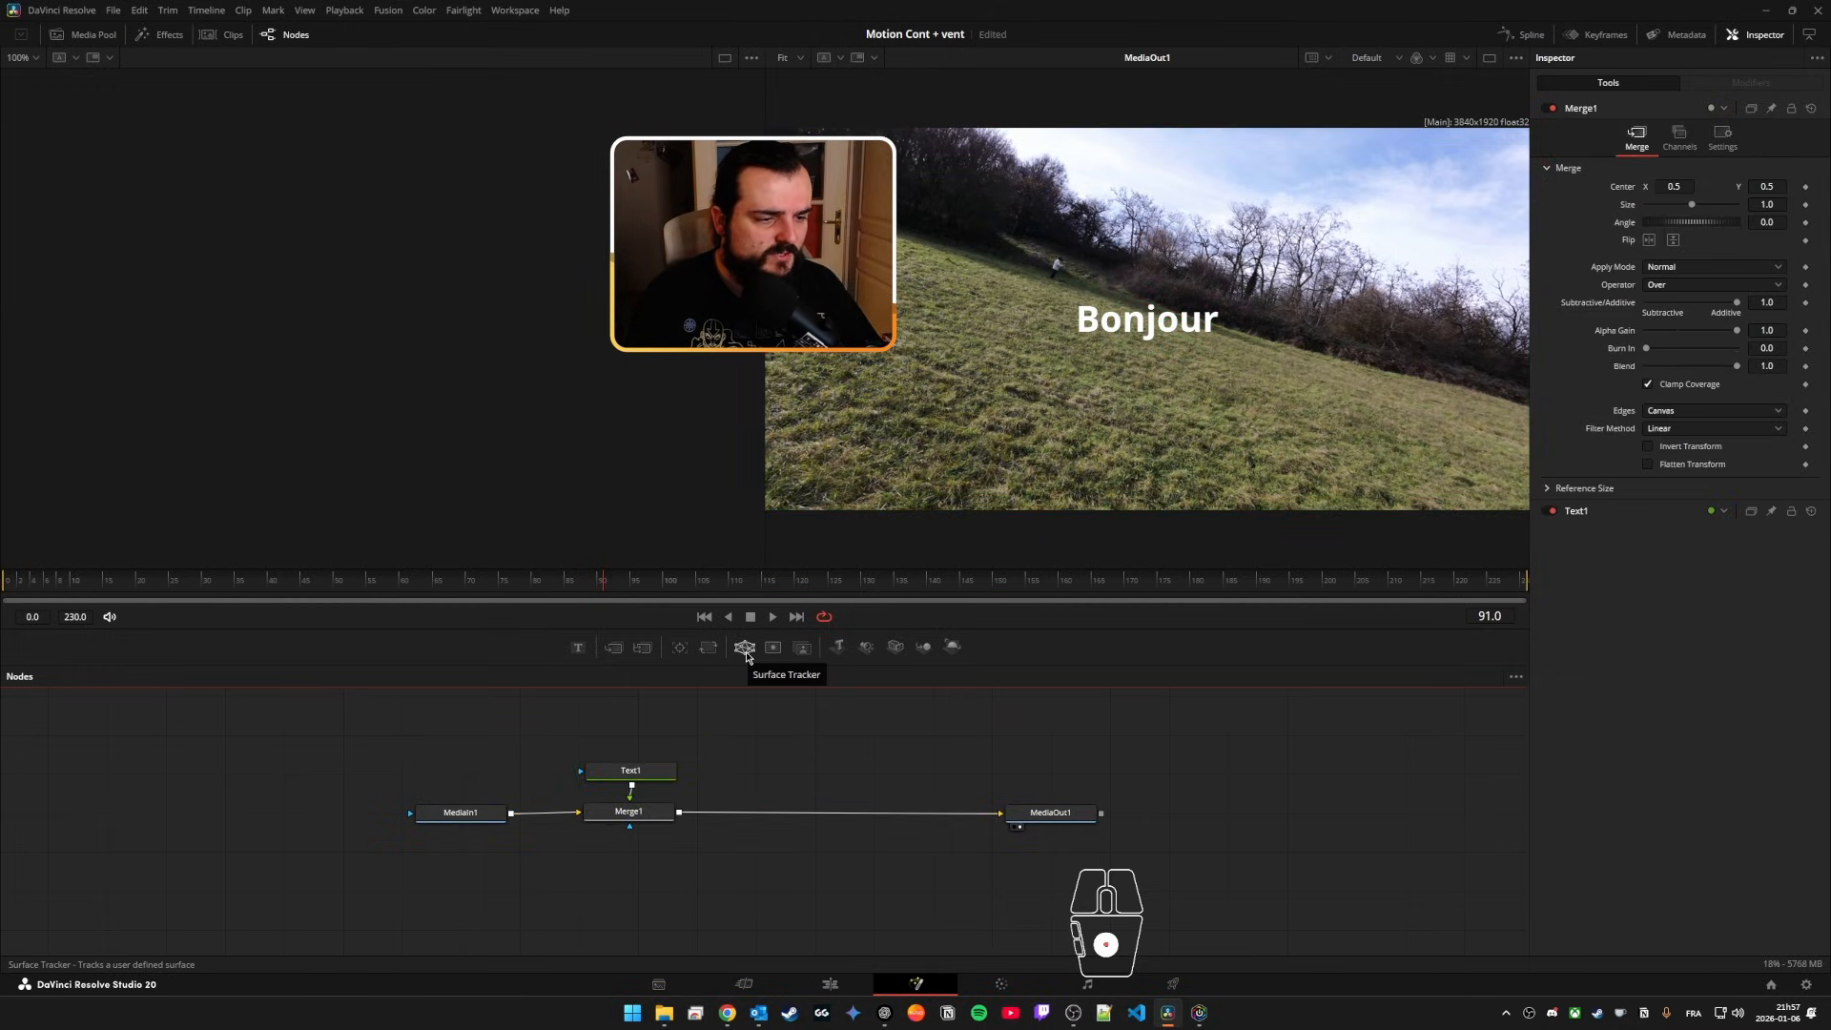
left_click_drag(745, 649, 844, 818)
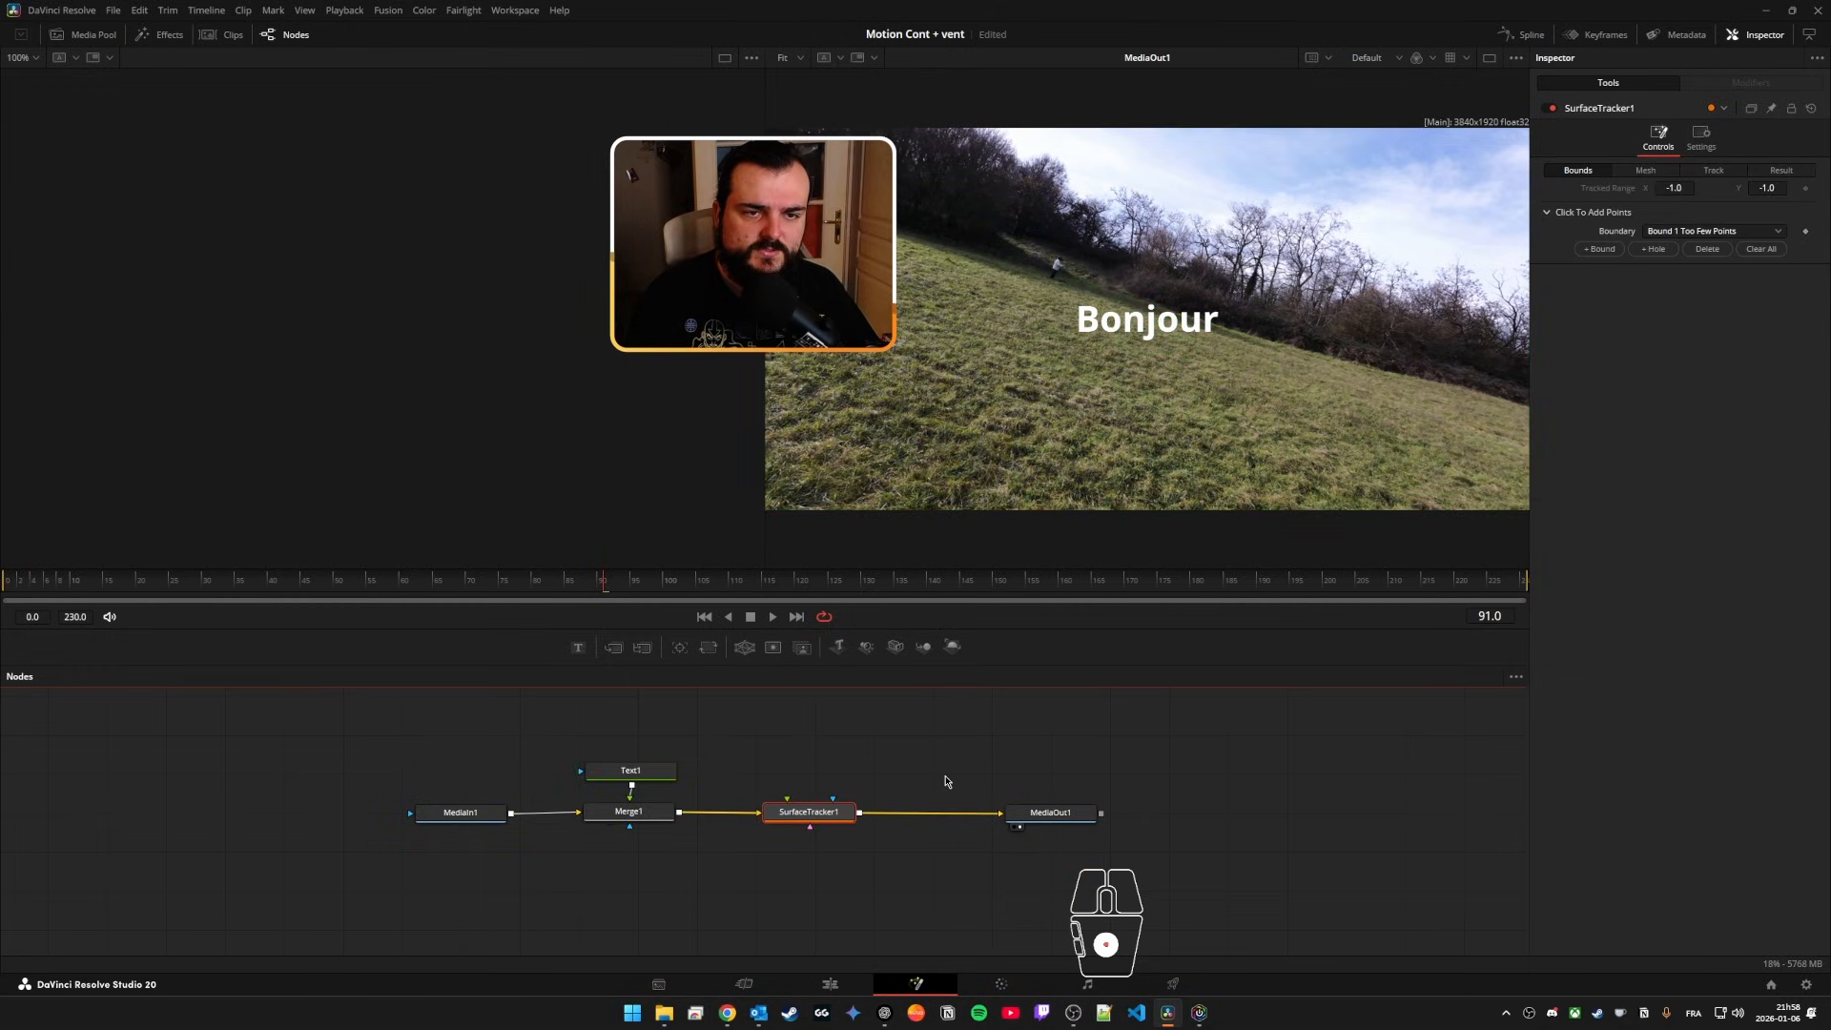
Step: At frame 0, draw a four-point SurfaceTracker1 boundary on the grass tightly around the Bonjour text
left_click_drag(237, 587, 5, 587)
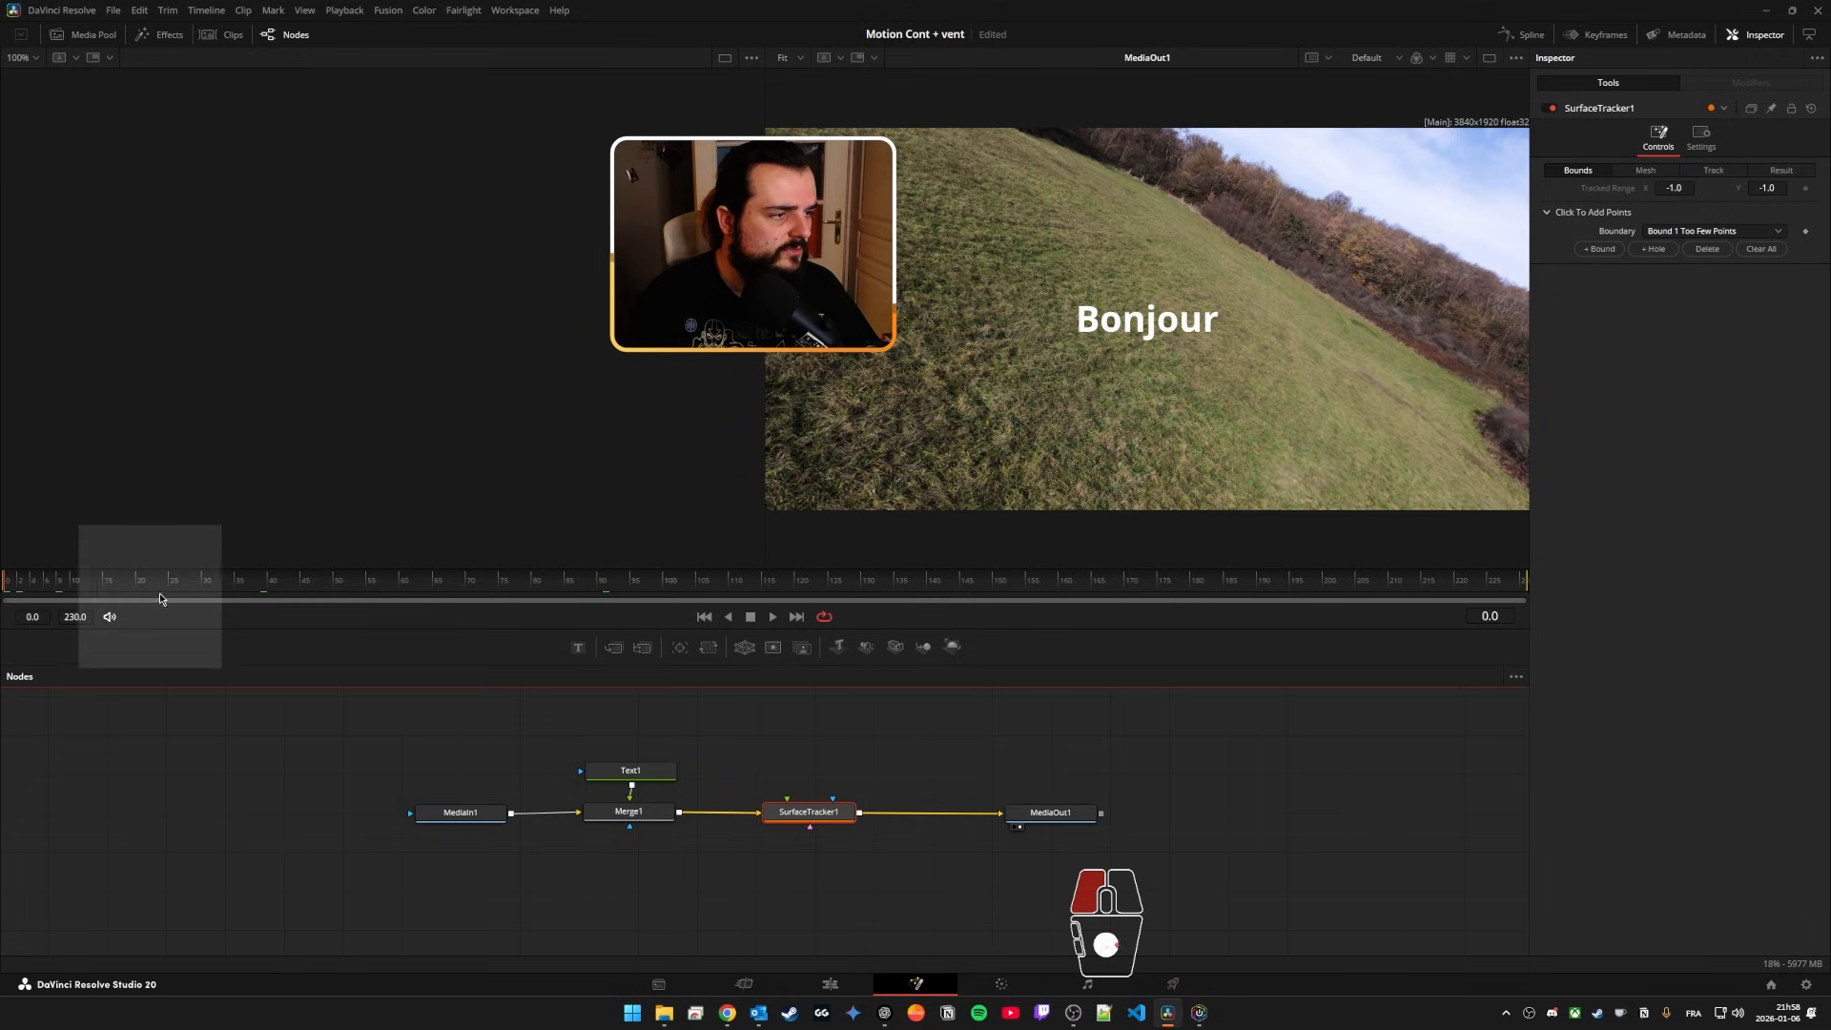
left_click(1071, 300)
left_click(1076, 337)
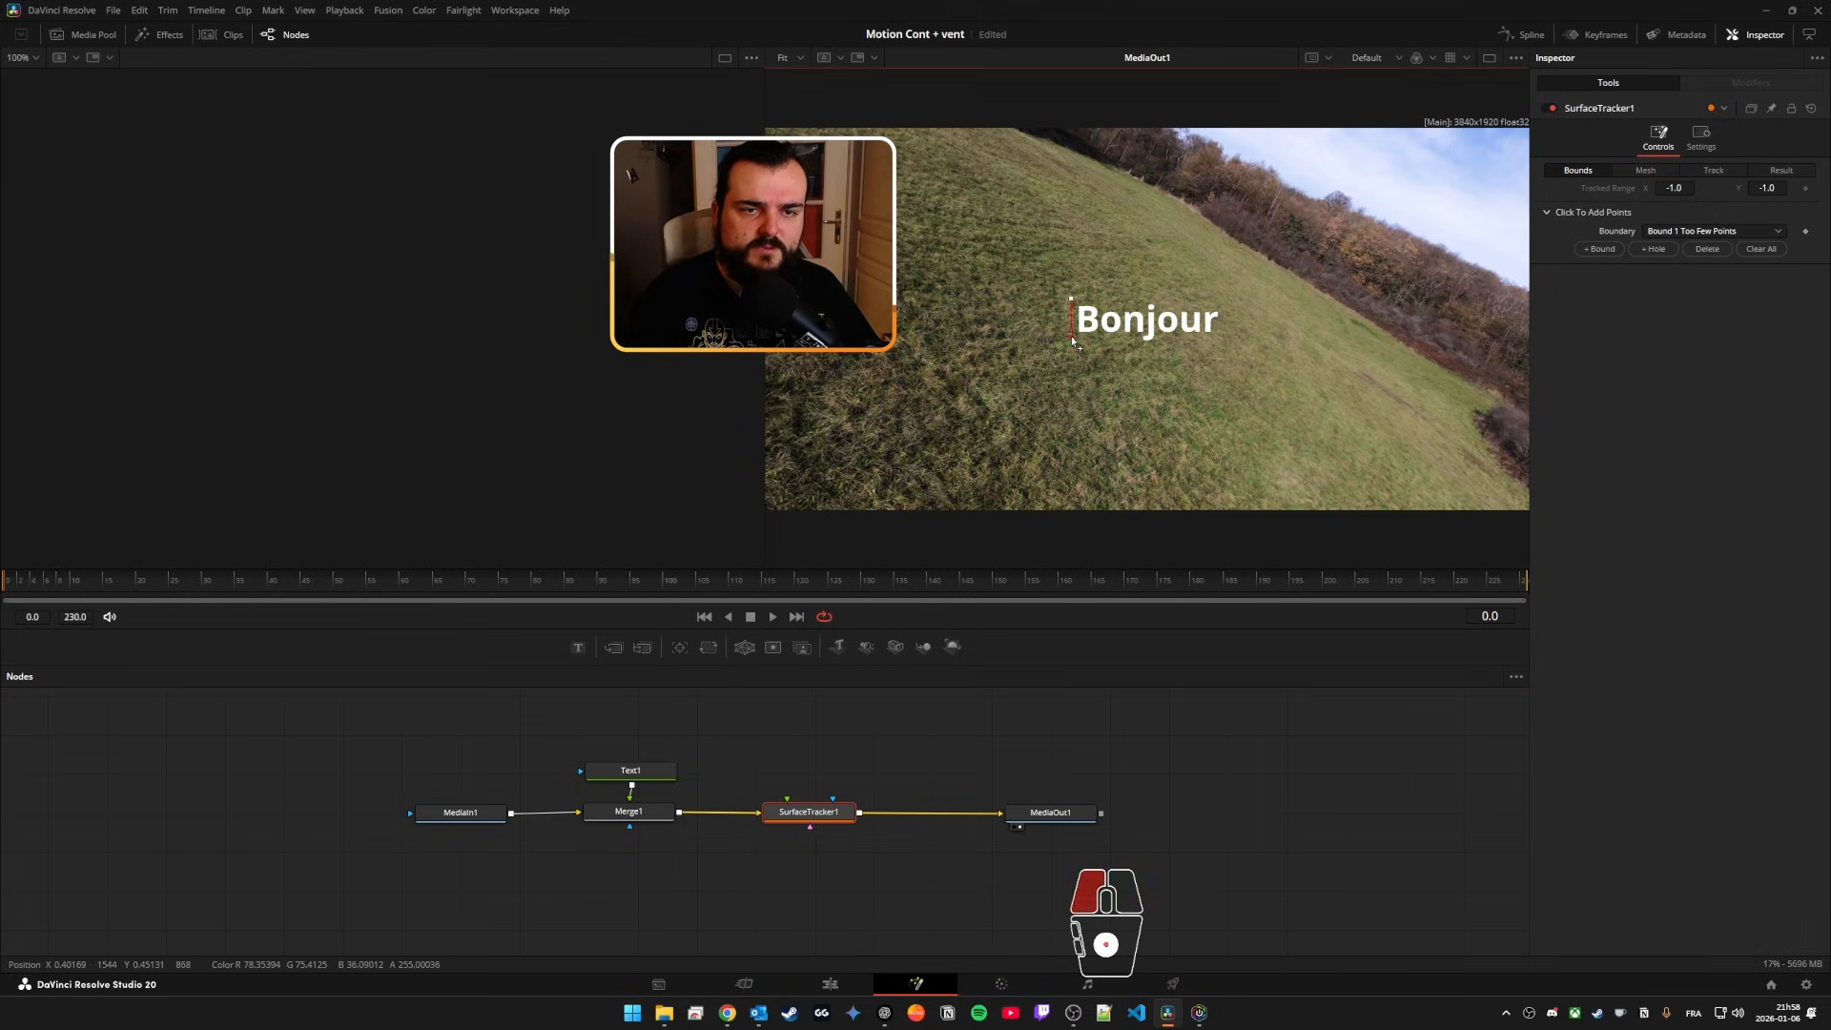
left_click(1225, 303)
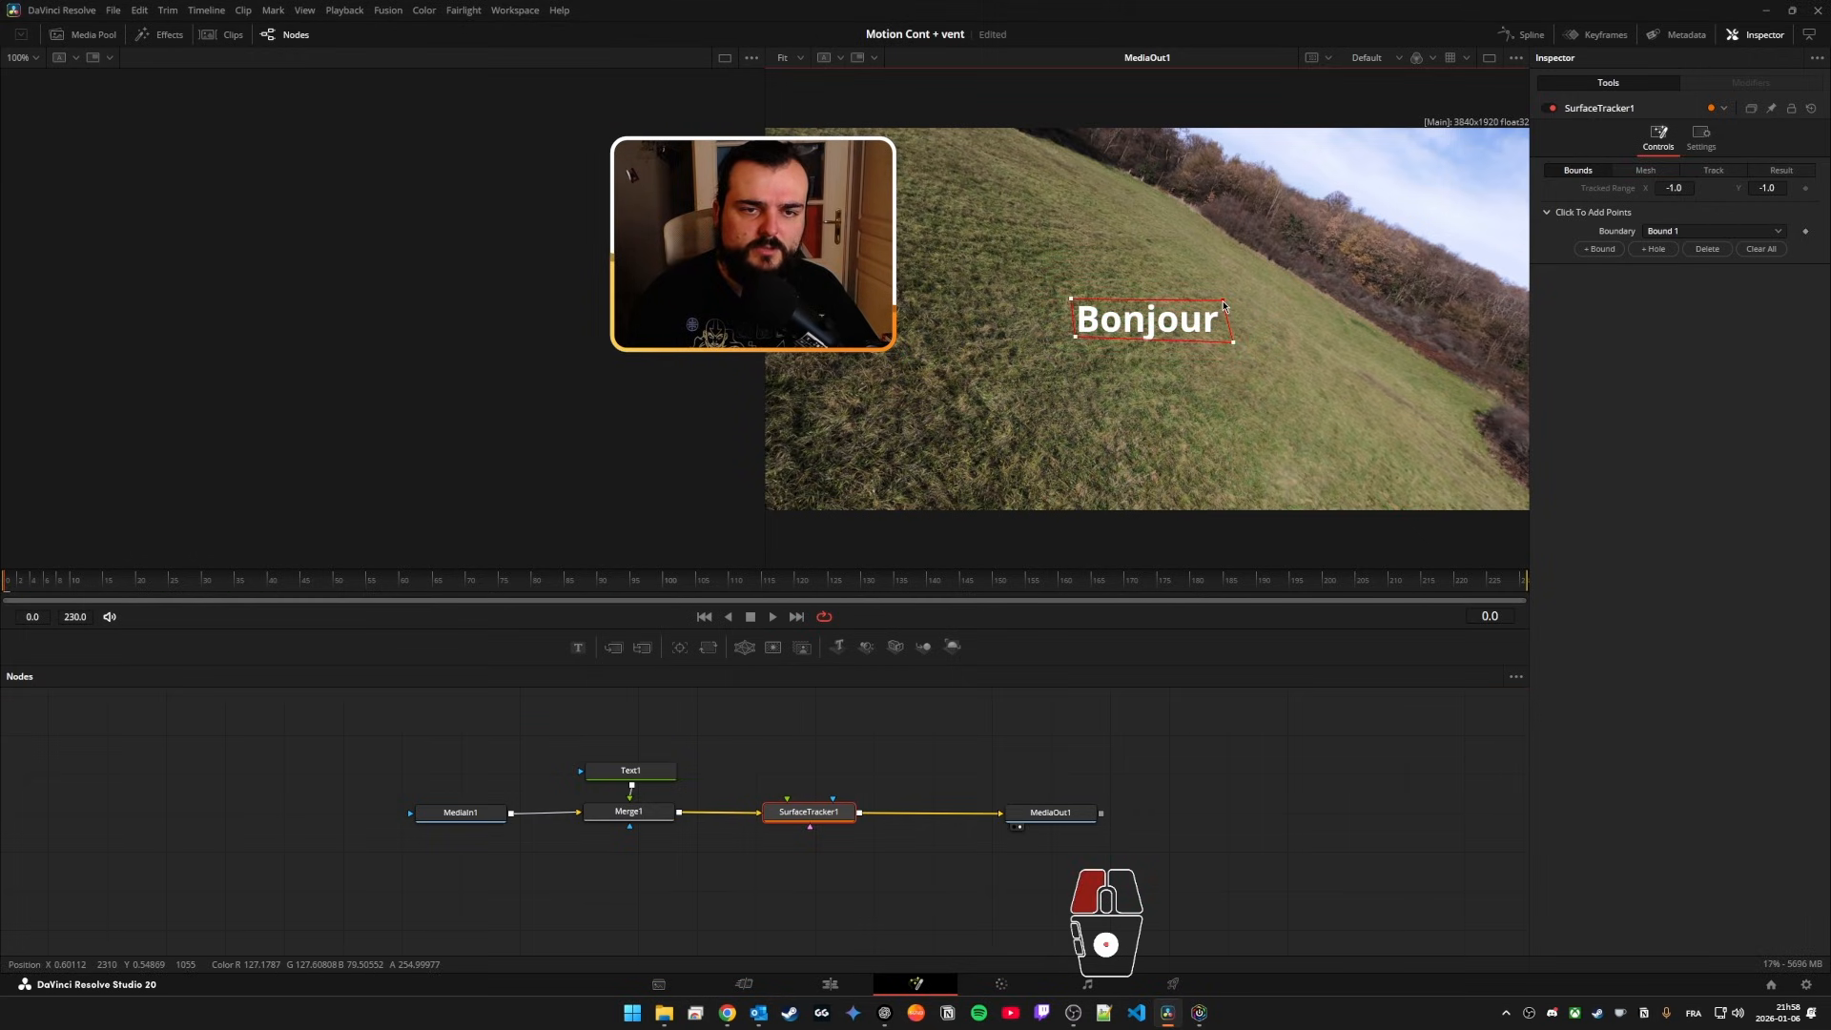
left_click(1232, 343)
left_click_drag(1076, 338, 1073, 342)
Step: Pull Merge1 and Text1 out of the main node chain, and generate SurfaceTracker1's mesh with point limit 200 and minimum spacing 5
left_click_drag(650, 737, 626, 782)
left_click(801, 811)
left_click(1645, 170)
left_click(1612, 207)
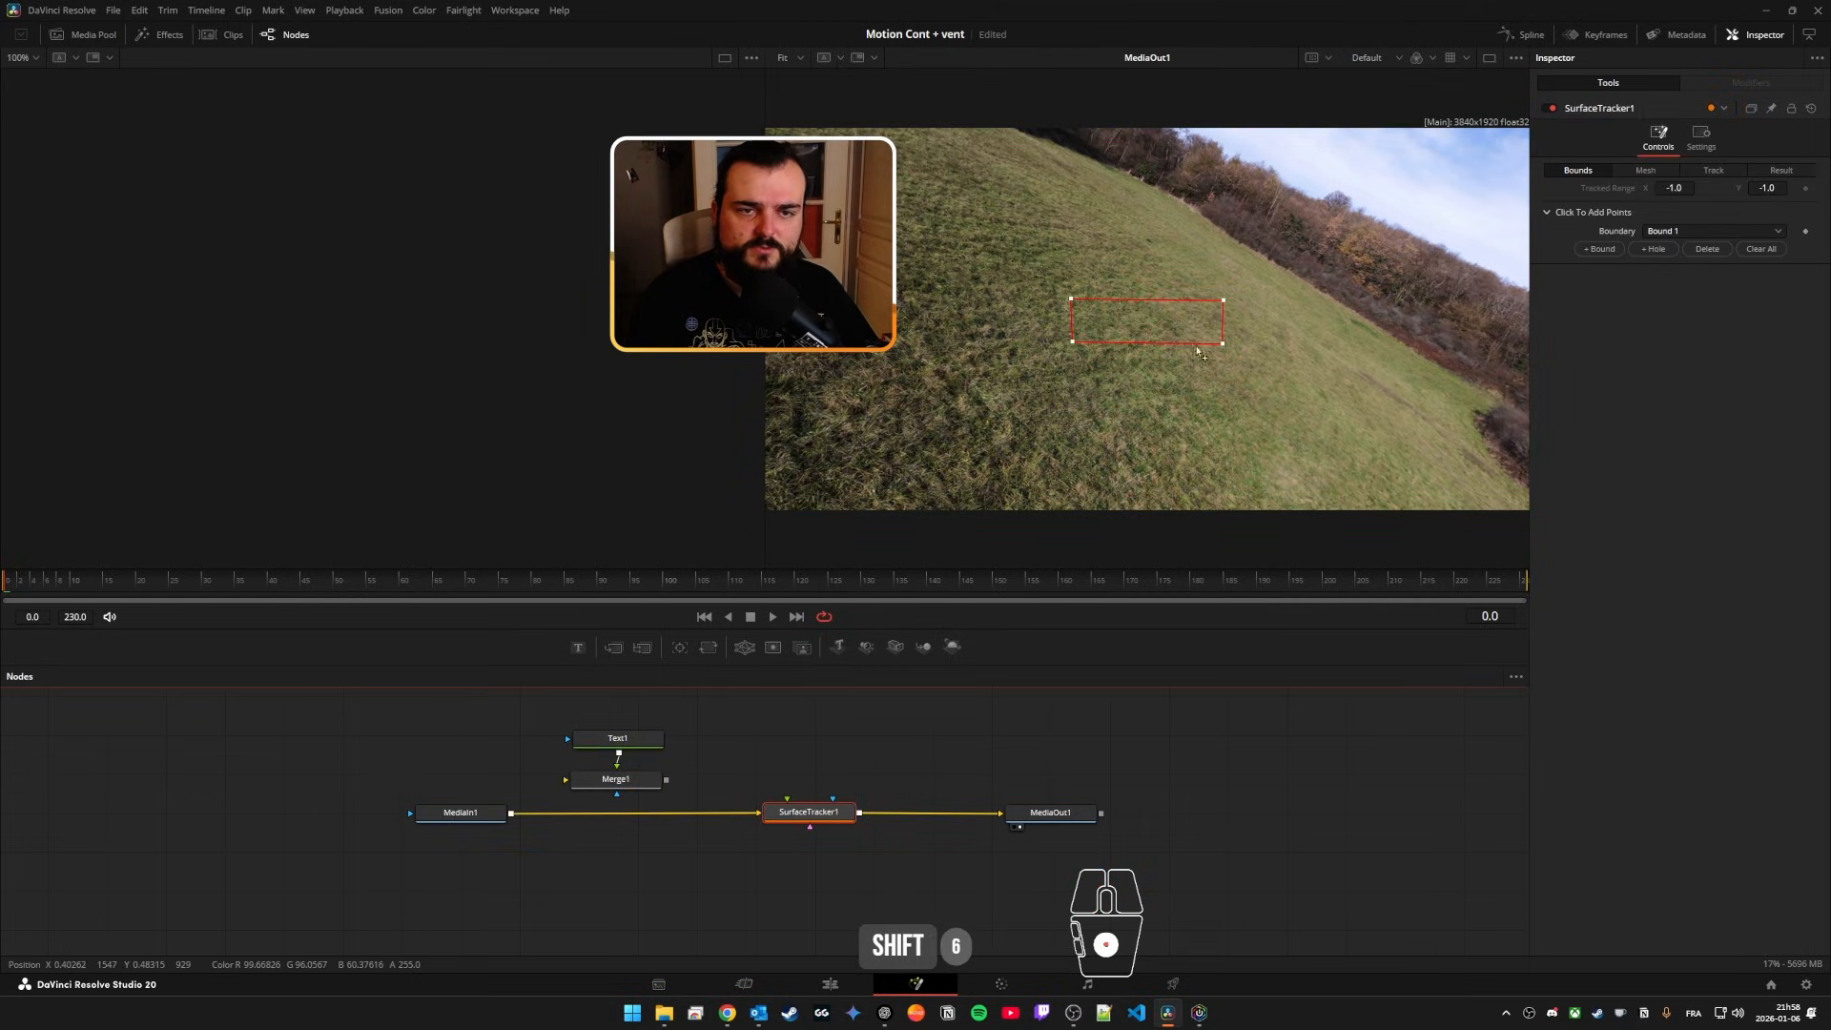
left_click_drag(1666, 267, 1583, 292)
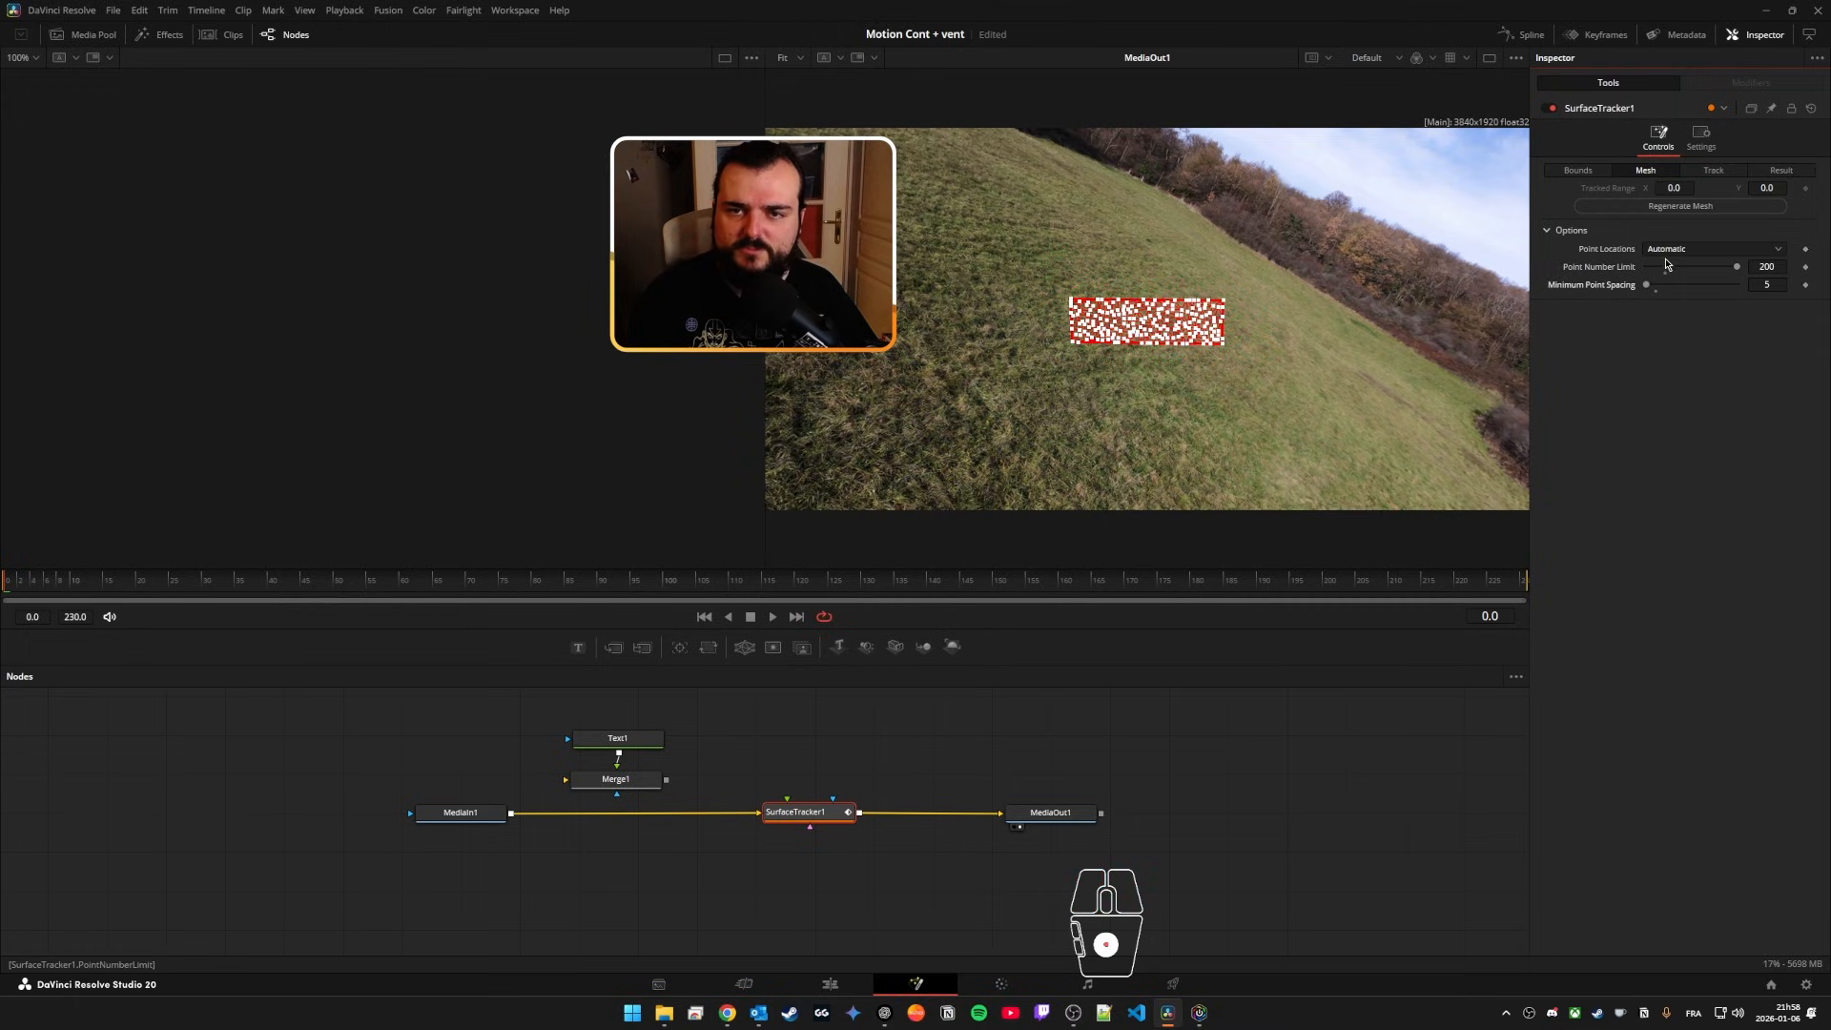
Step: Track the mesh forward from frame 0, stop around frame 68, and scrub back to review the tracked surface
left_click(1713, 171)
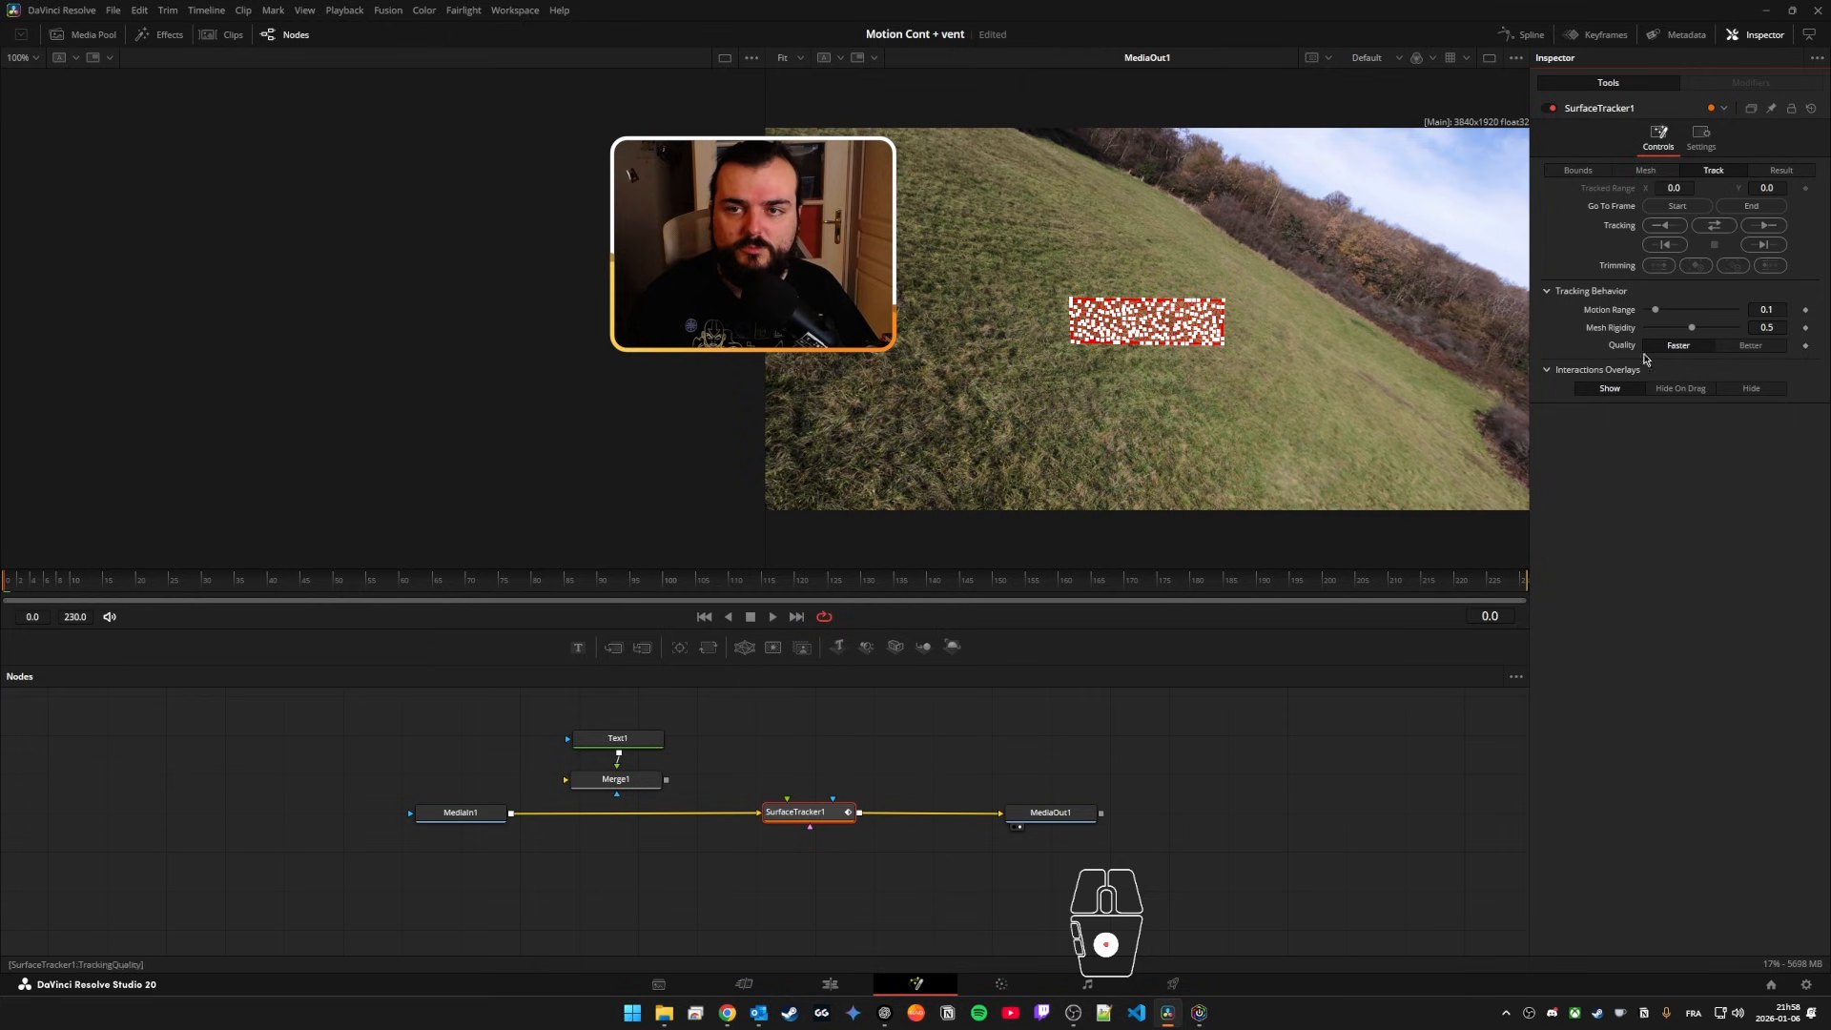
left_click(1765, 225)
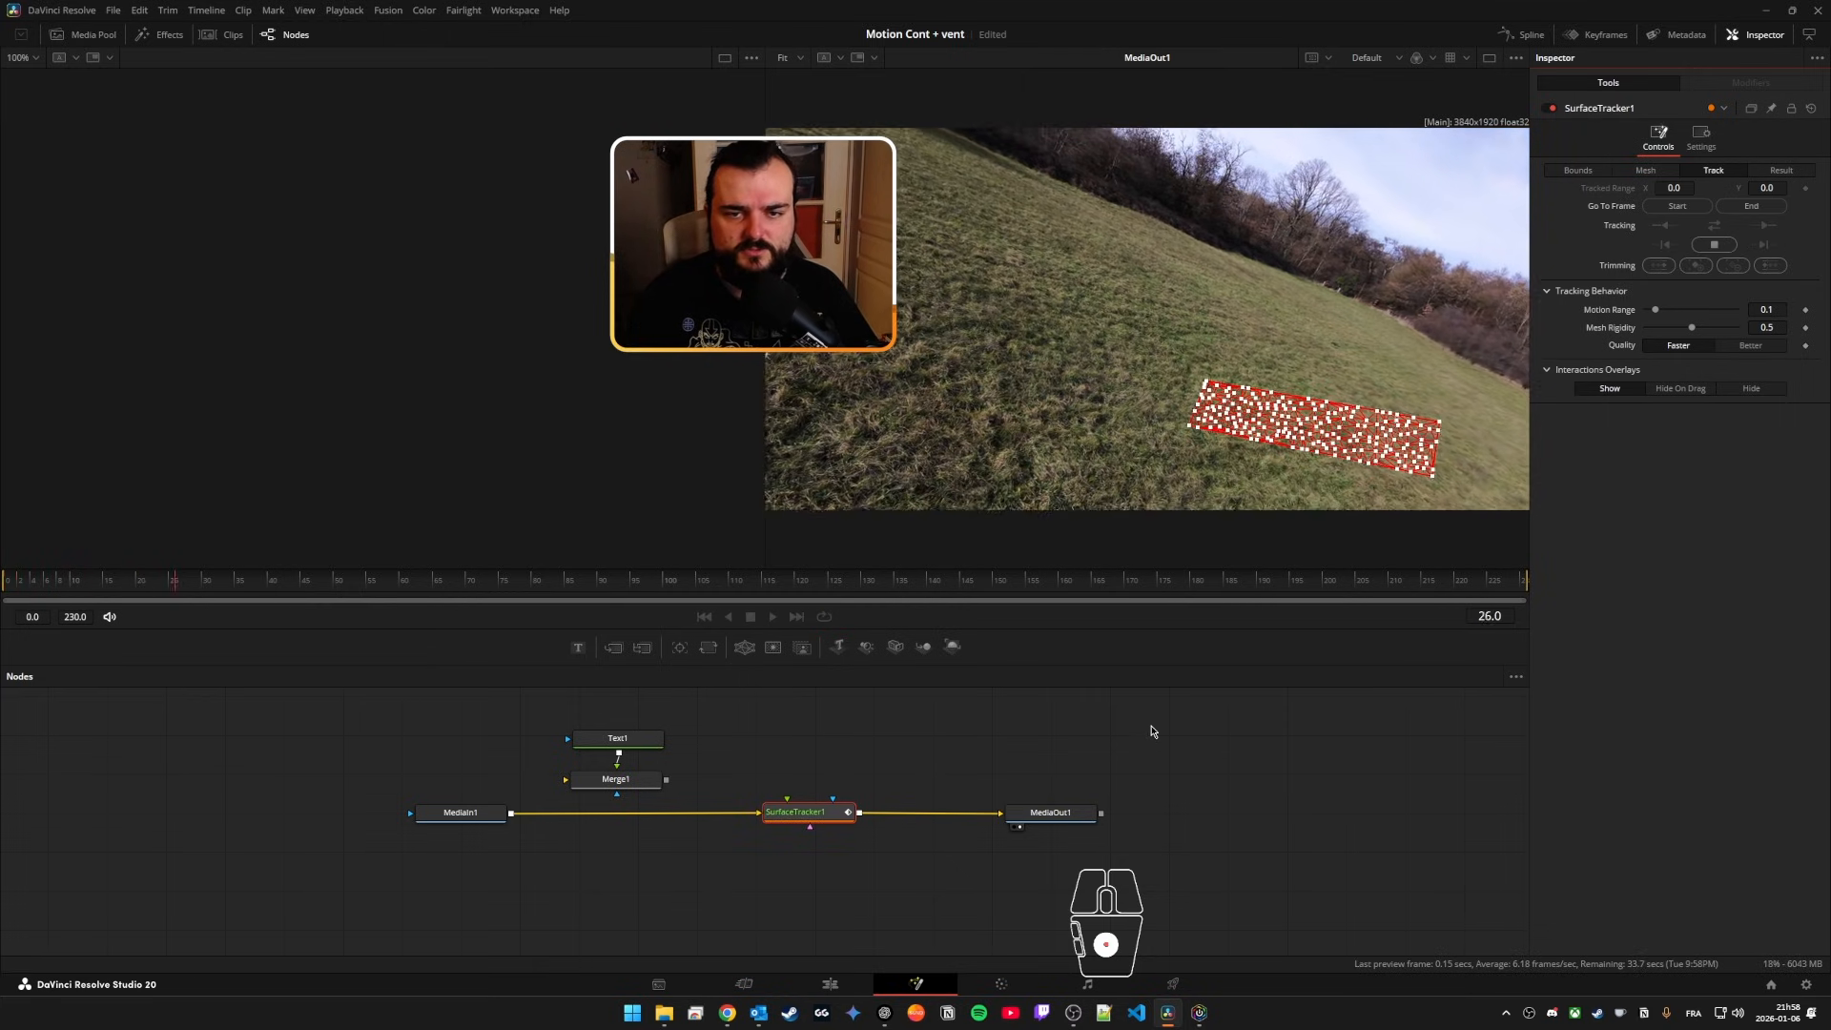
left_click(1715, 245)
left_click(1037, 532)
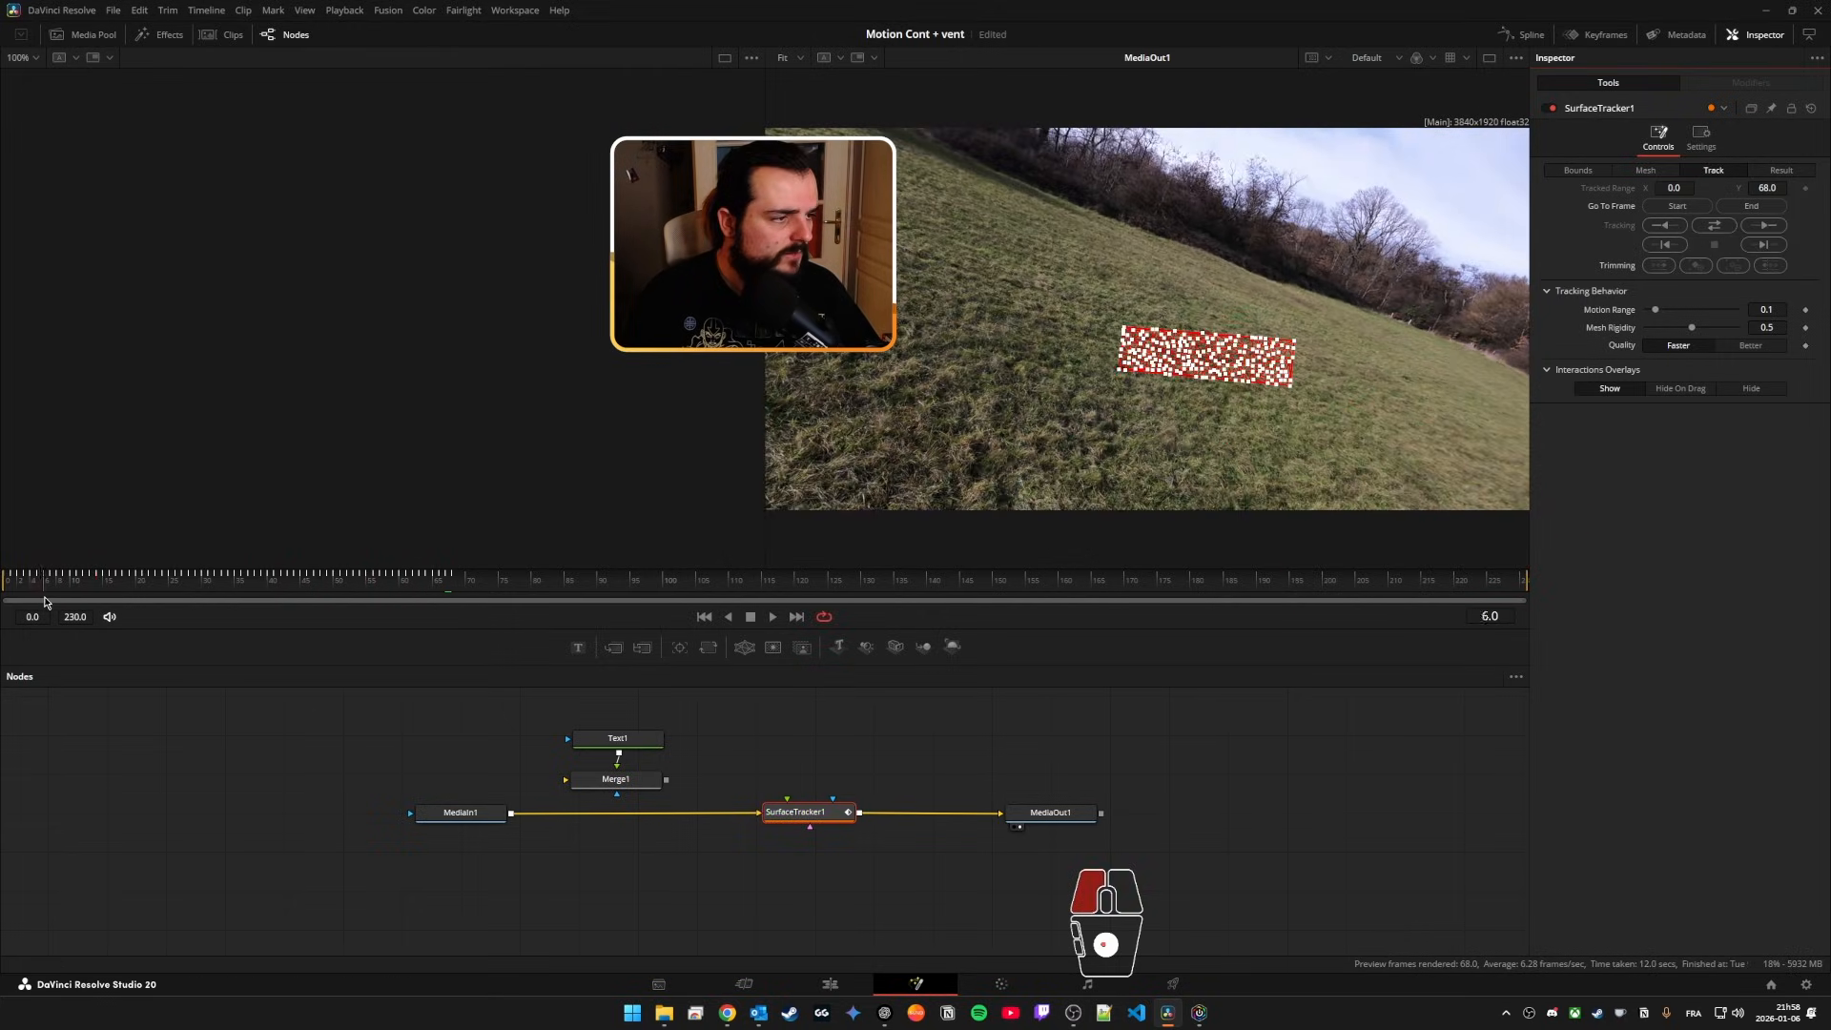
Step: Delete Merge1 and connect Text1 directly to SurfaceTracker1, placing the text node just above the tracker
left_click_drag(666, 779, 789, 804)
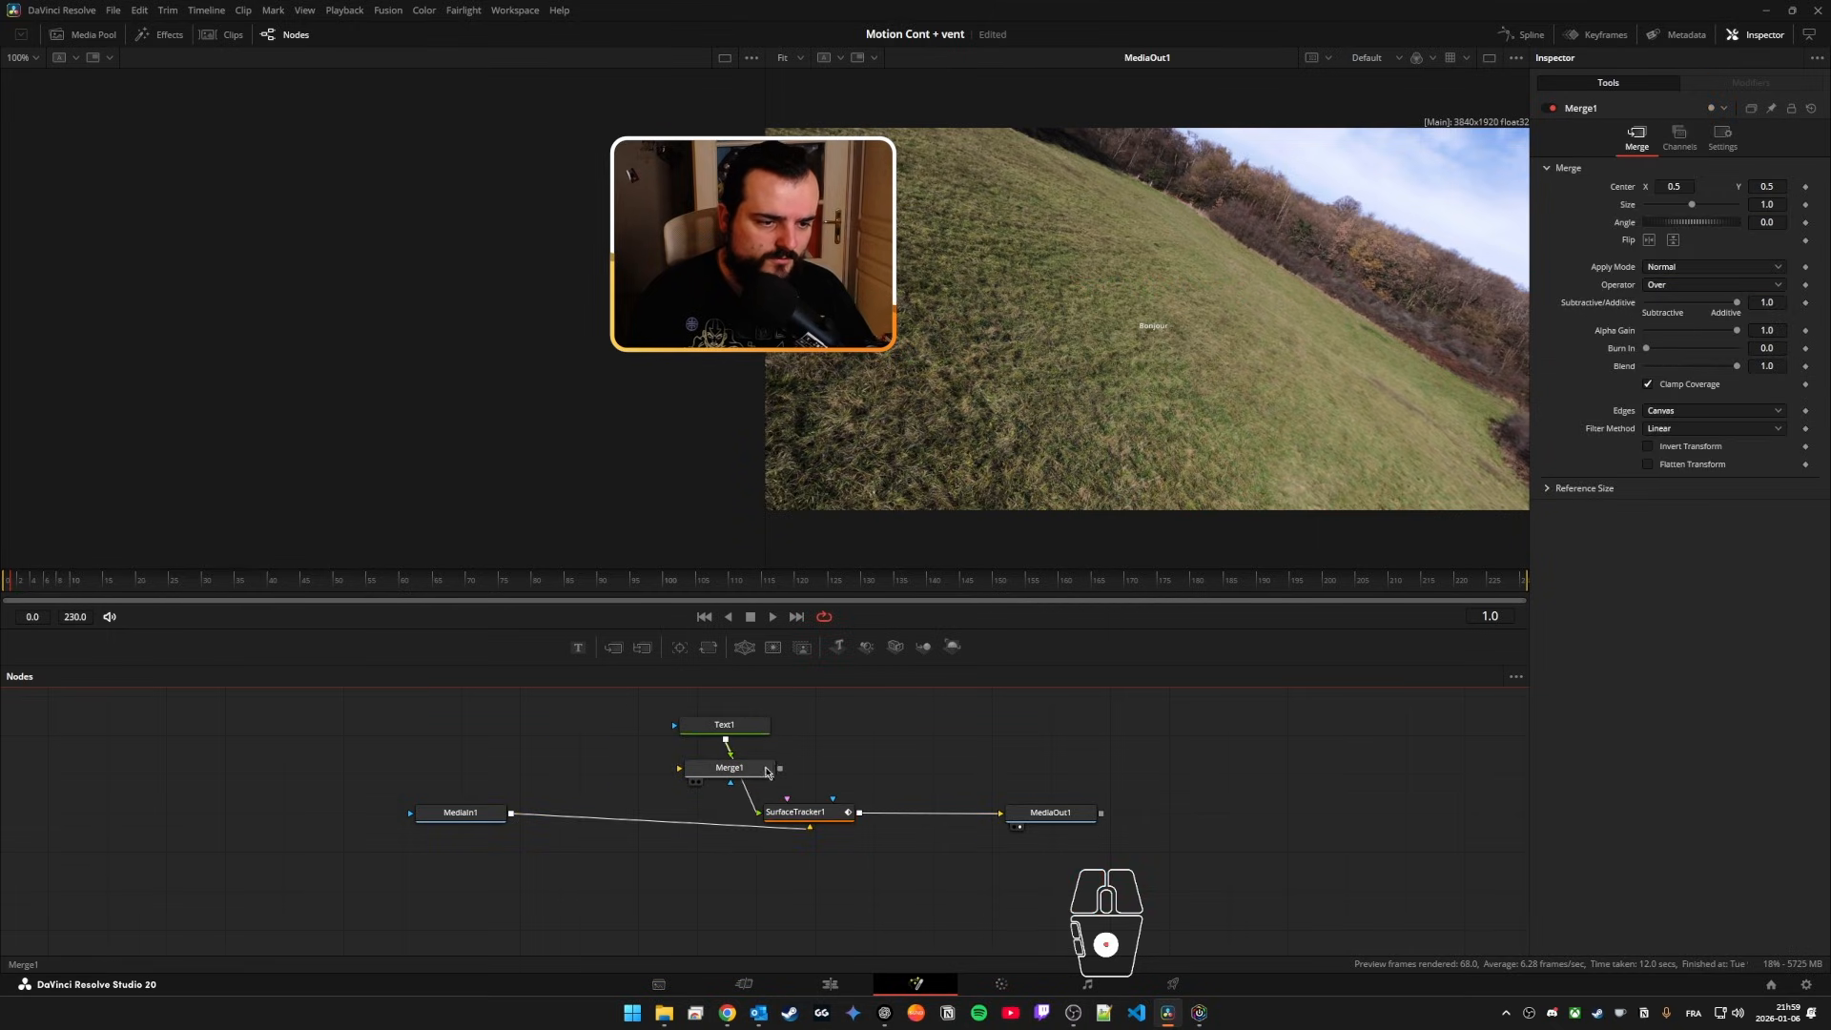
left_click(761, 770)
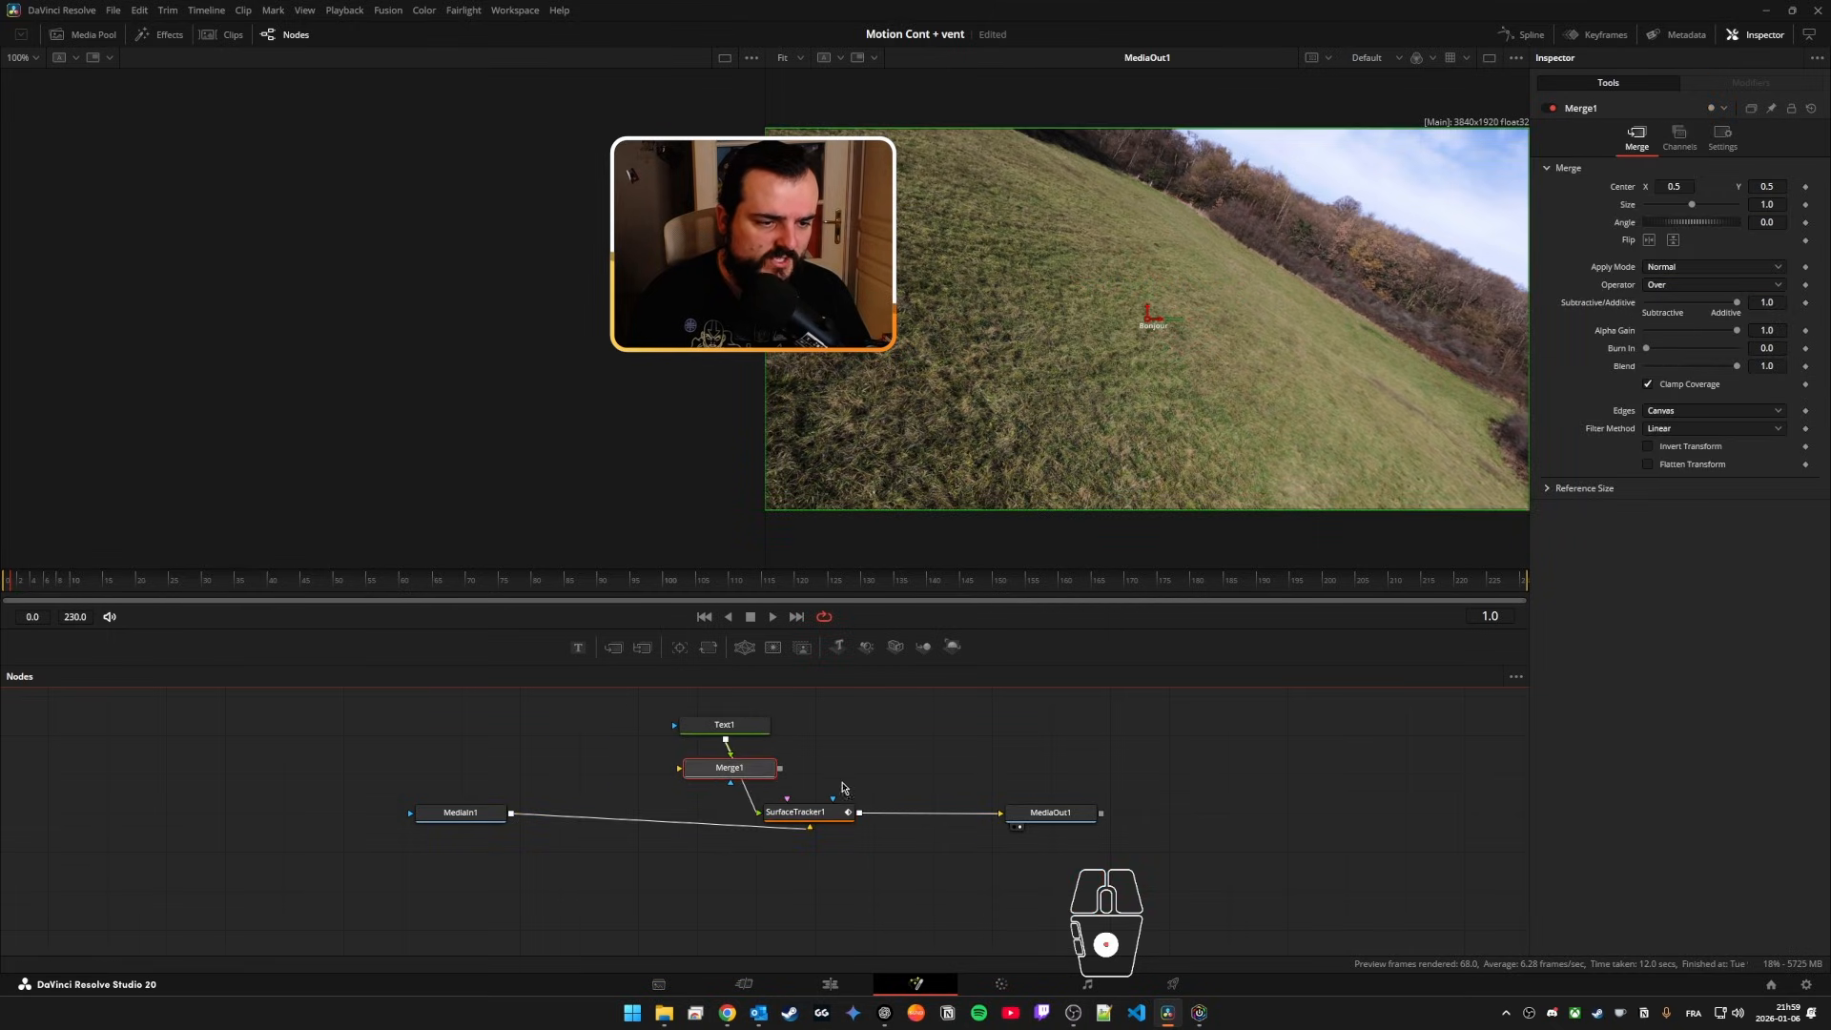
key("Delete")
left_click_drag(748, 734, 843, 770)
Step: Enlarge the Bonjour text to a size of about 0.4, and scrub through the tracked frames to preview it on the grass
left_click(1615, 178)
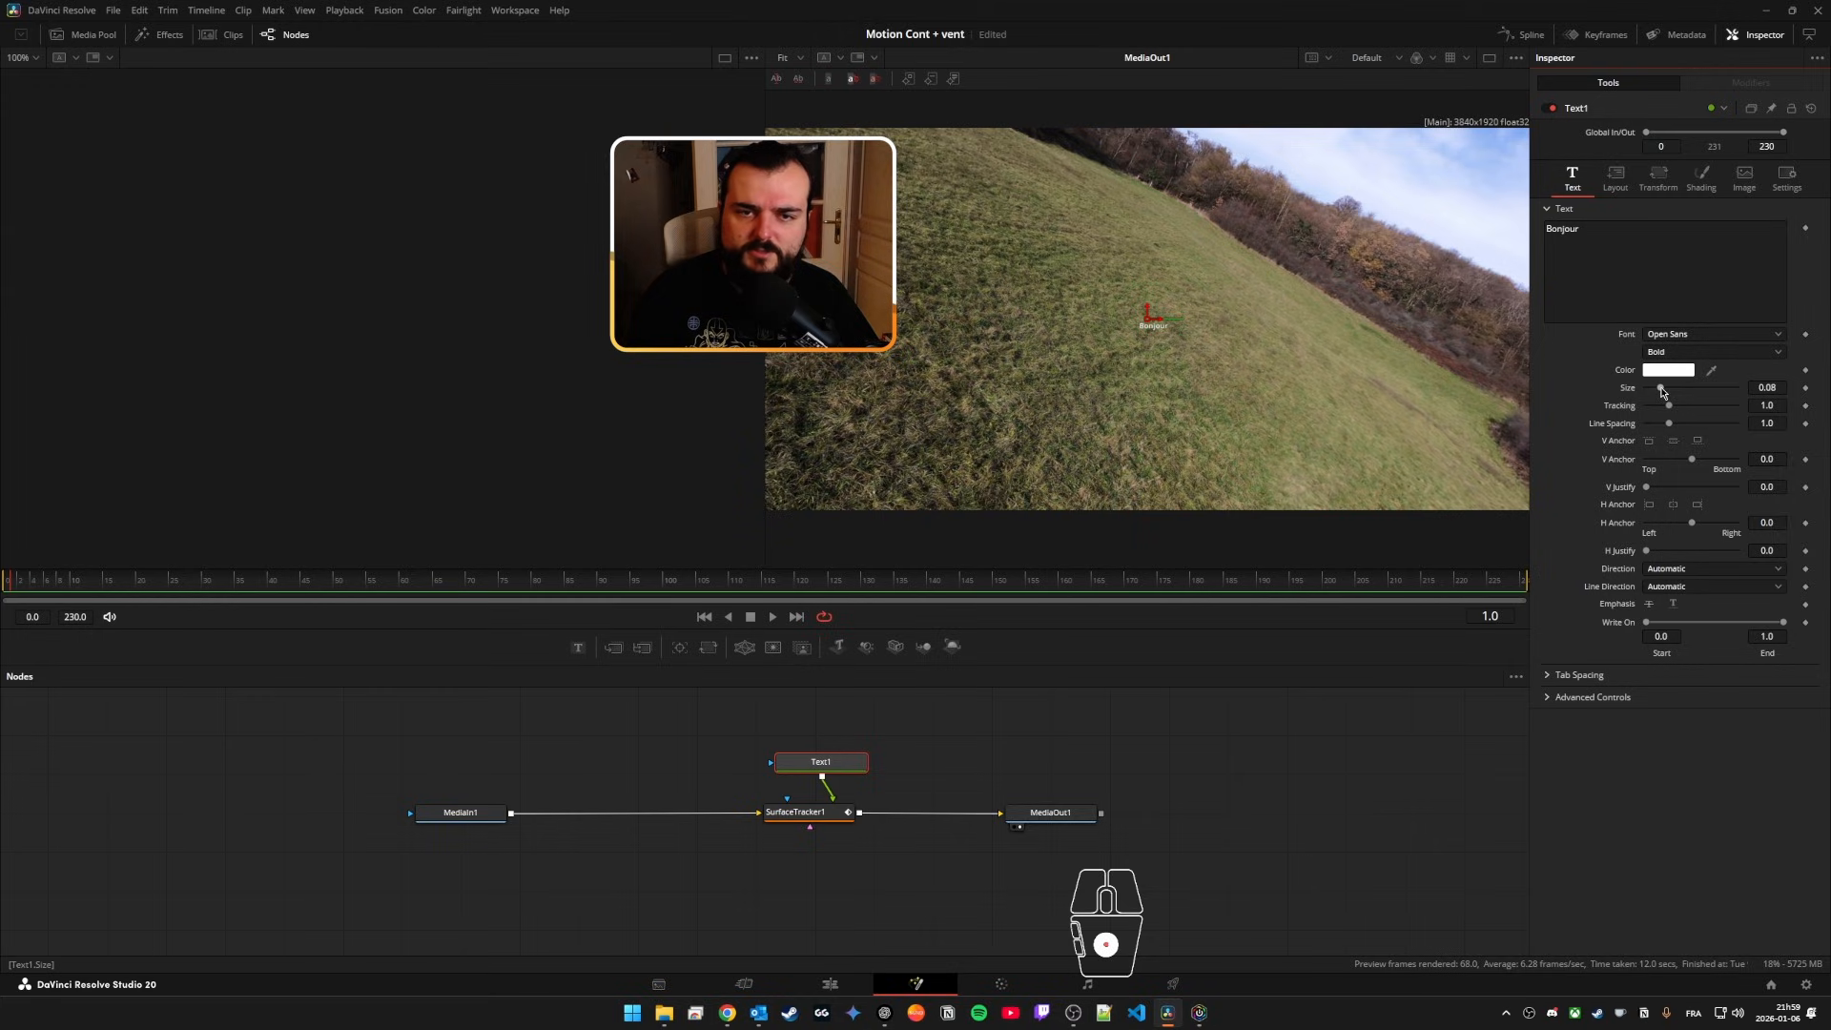
left_click_drag(1661, 391, 1737, 397)
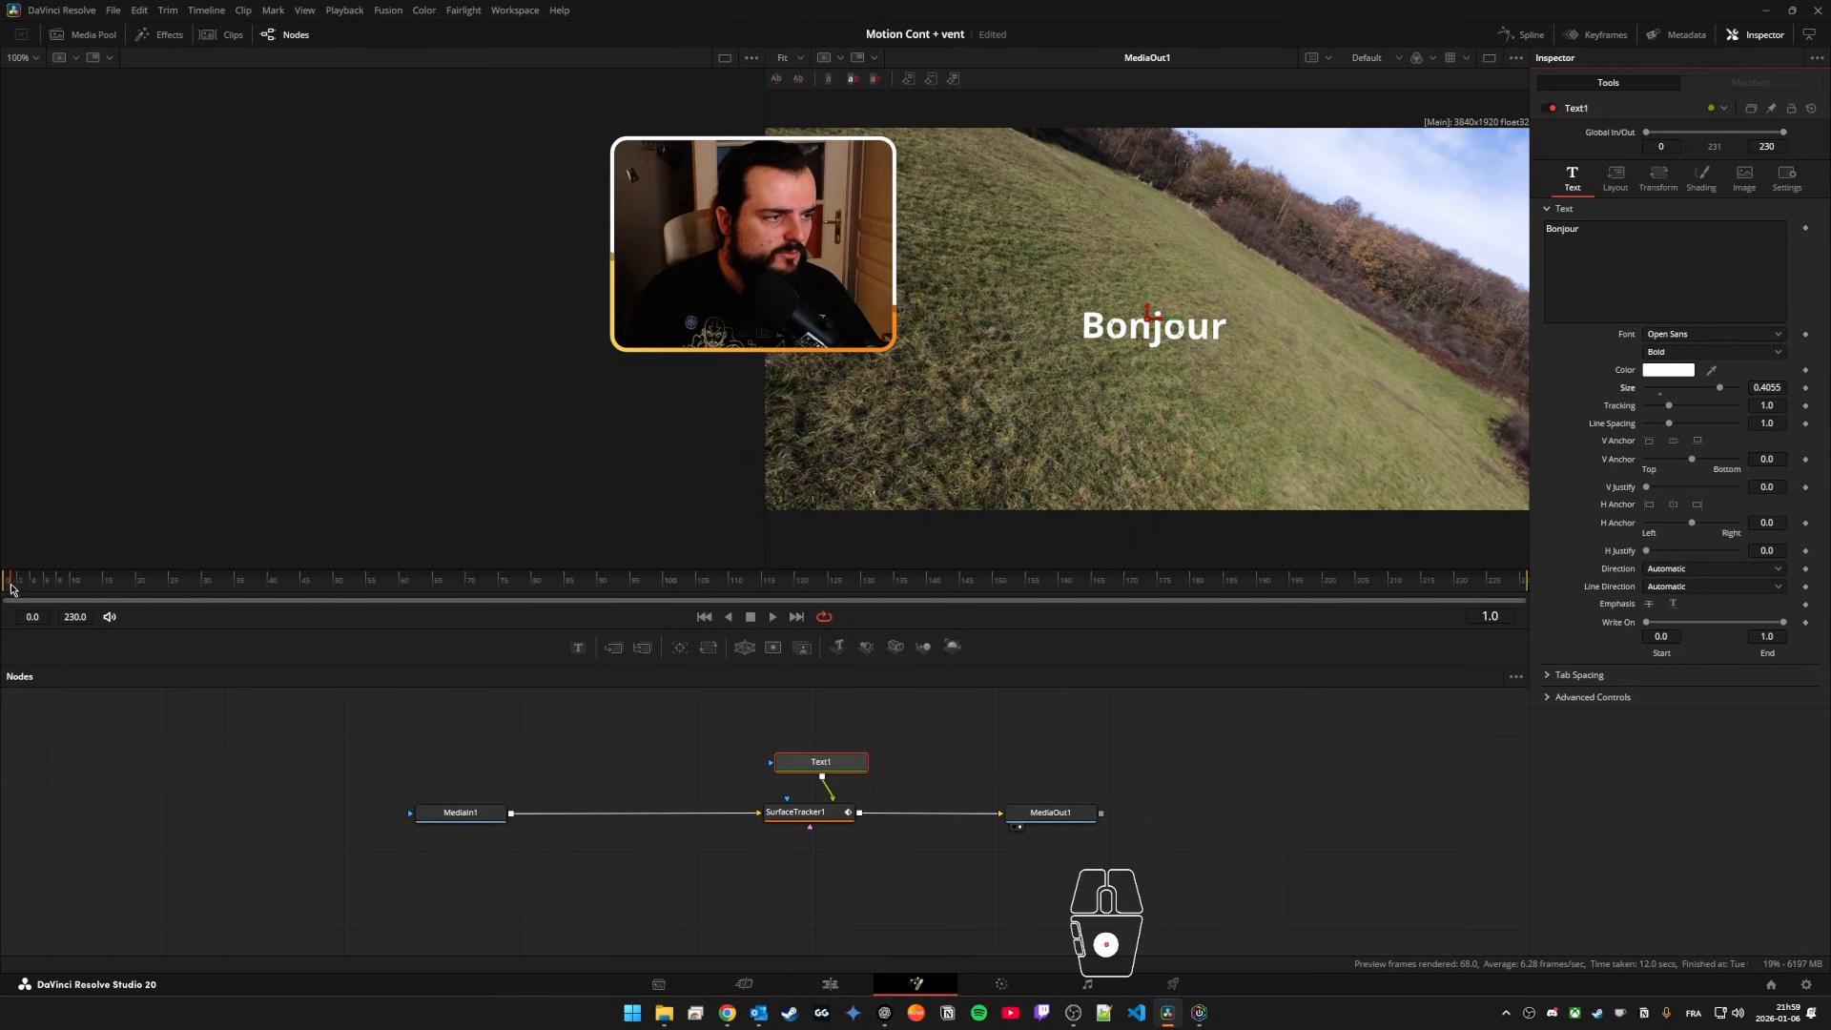
left_click_drag(11, 589, 324, 610)
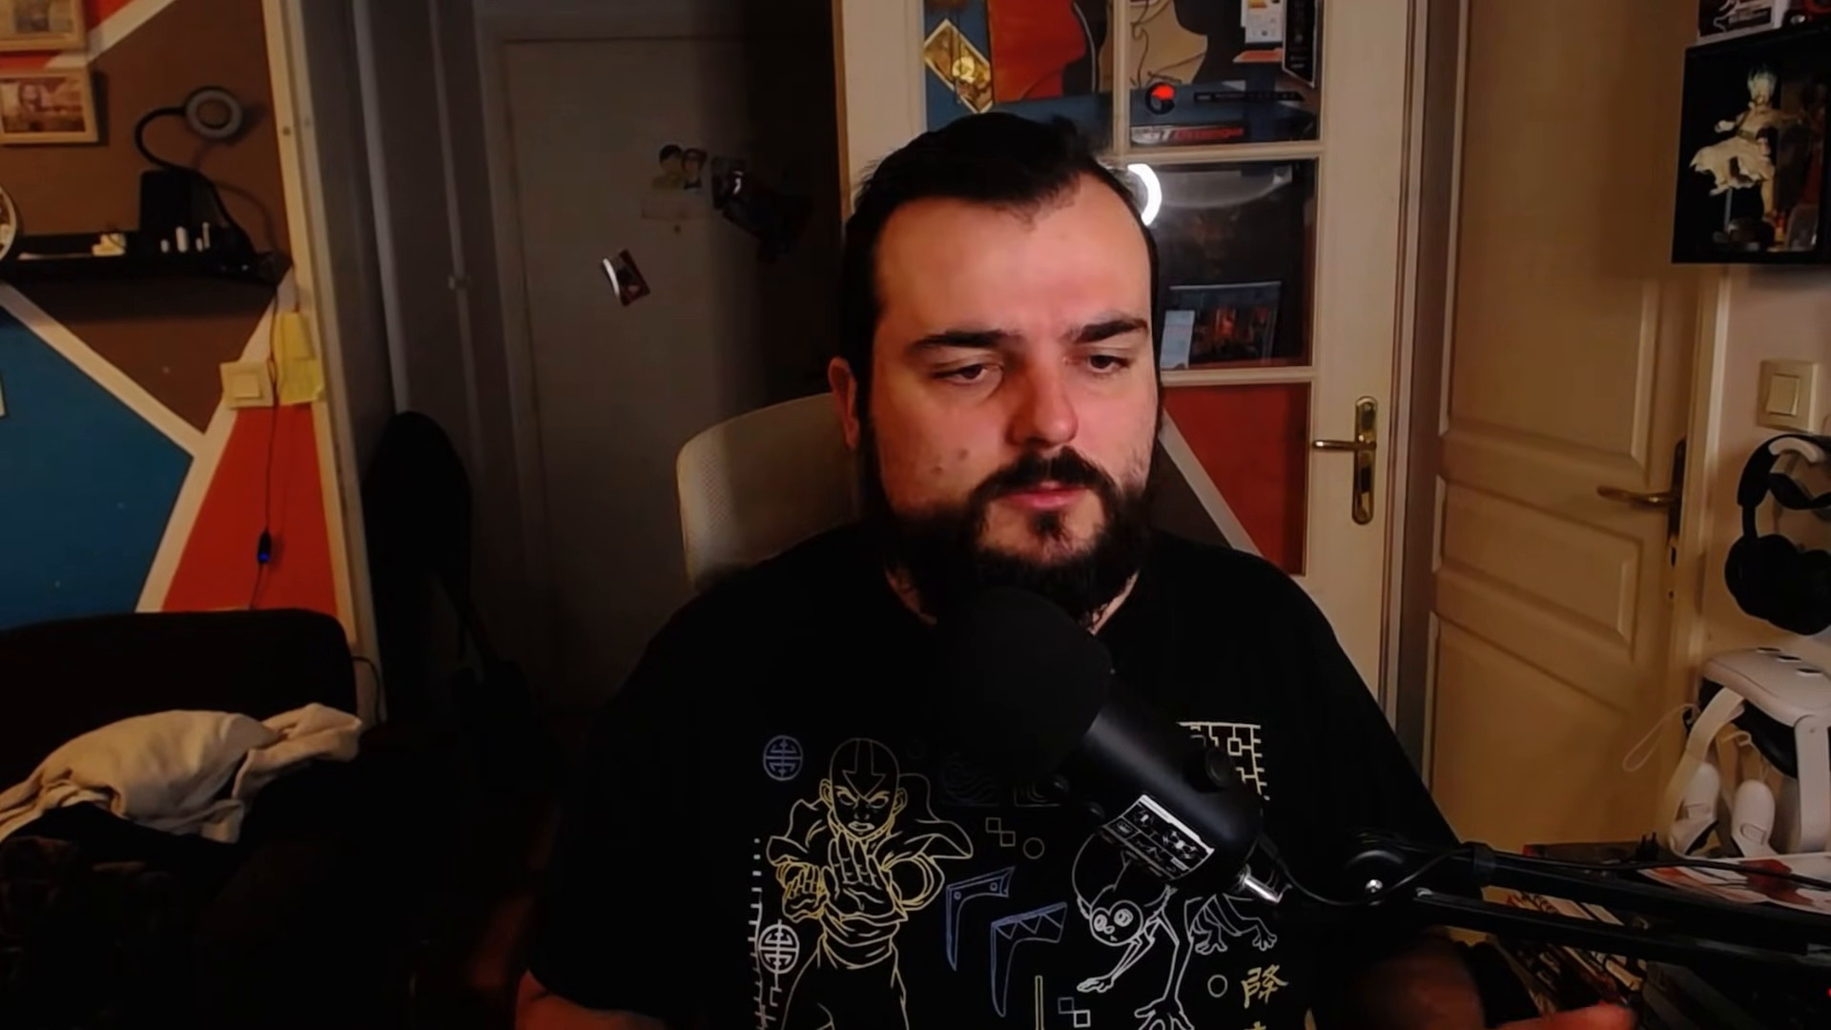